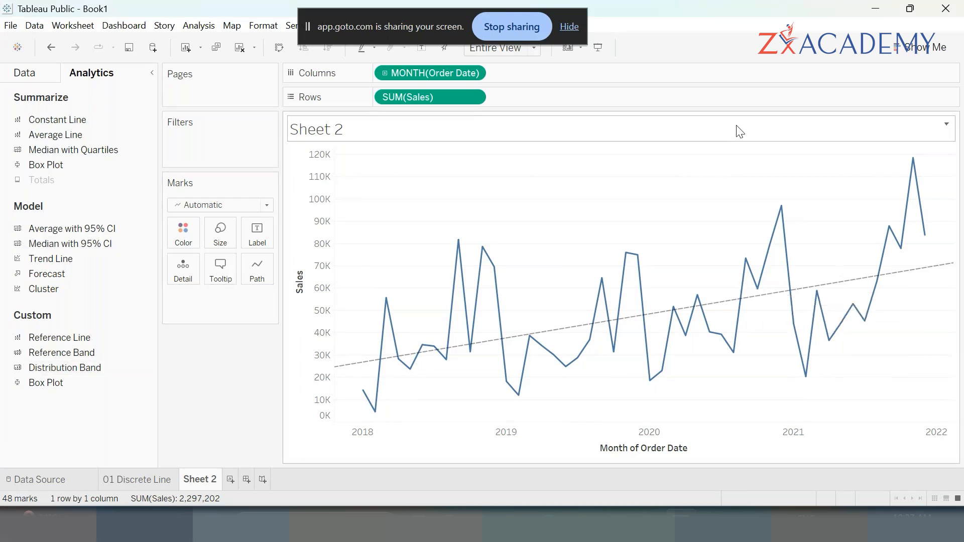
# - Remove the dashed trend line from the monthly sales line chart
pyautogui.moveTo(604, 324)
pyautogui.moveTo(552, 329); pyautogui.dragTo(179, 378)
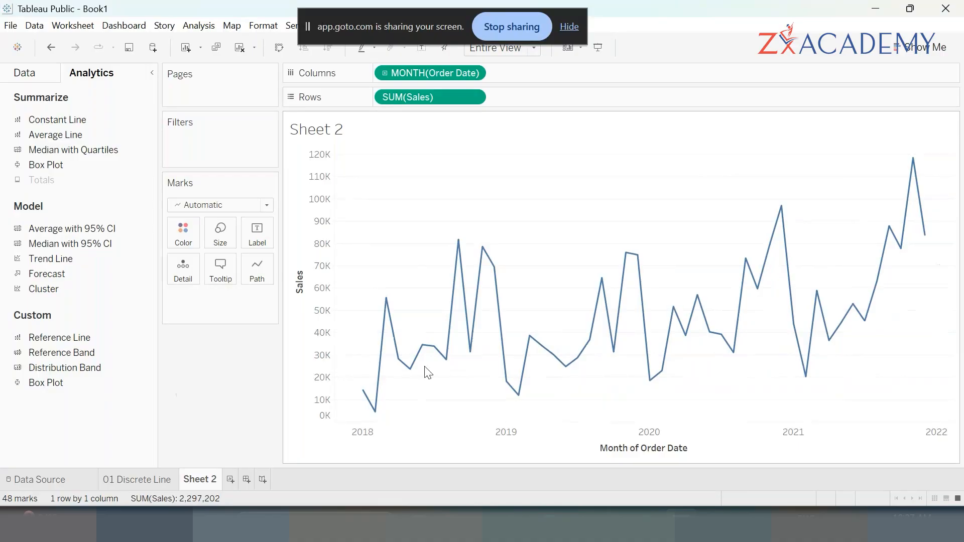
pyautogui.moveTo(380, 357)
pyautogui.moveTo(913, 163)
pyautogui.moveTo(377, 419)
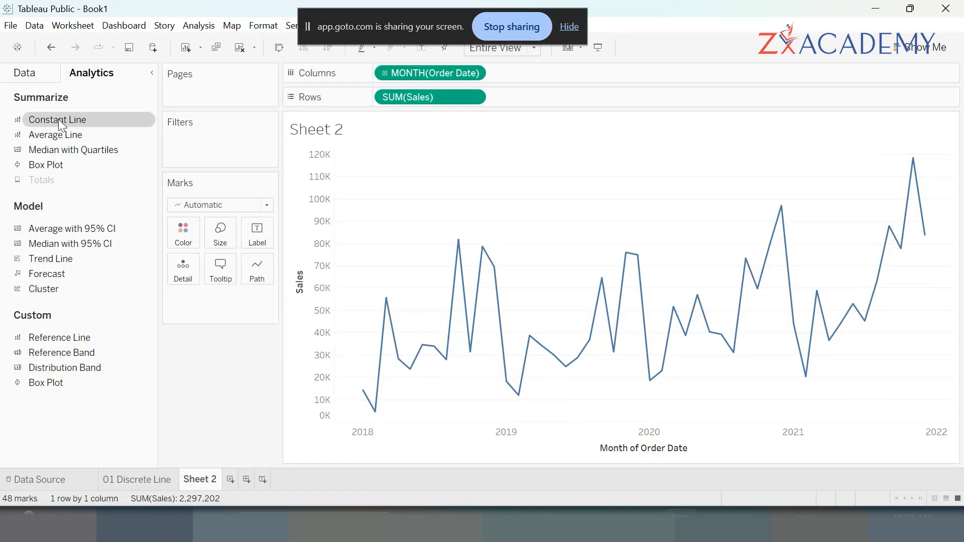
# - Add a constant line on the Sales axis with a value of 50000
pyautogui.moveTo(59, 119); pyautogui.dragTo(407, 230)
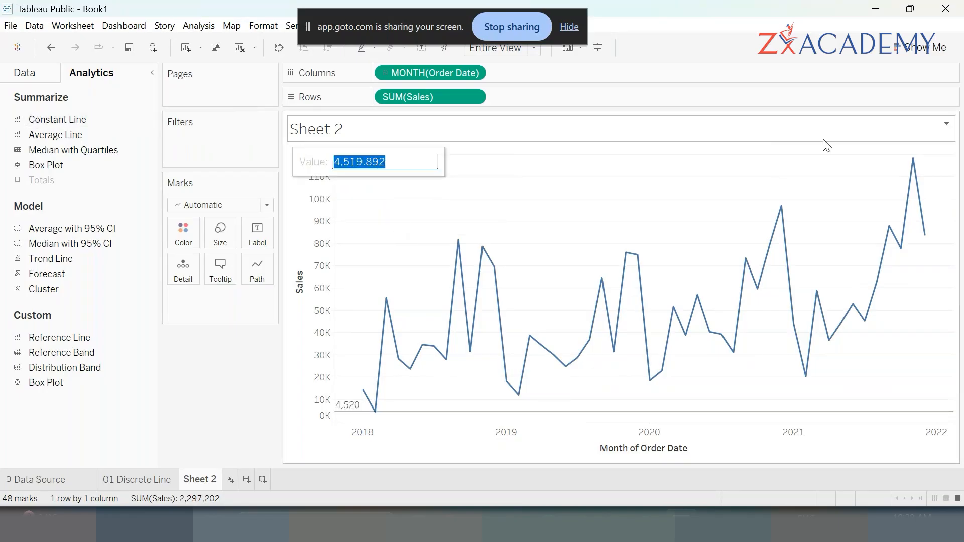
pyautogui.write('5')
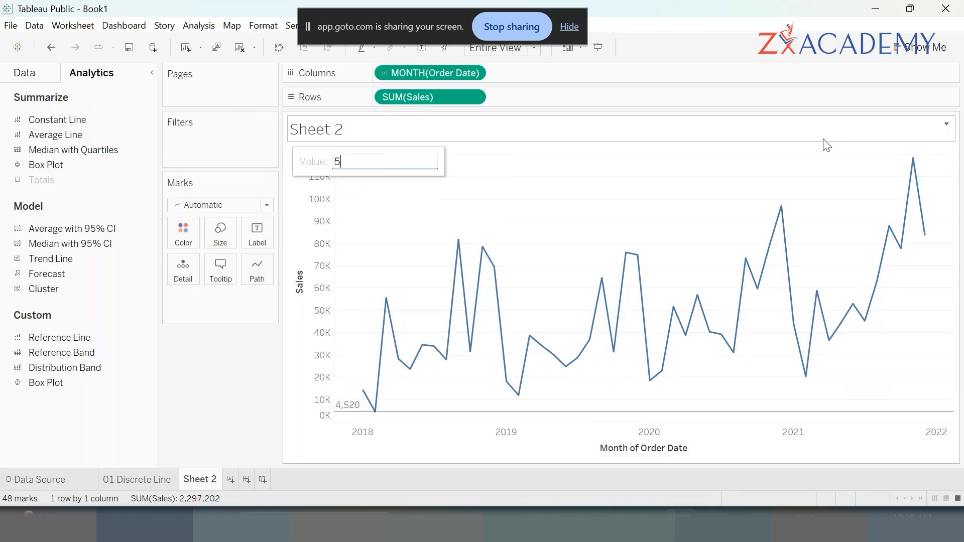
pyautogui.write('0000')
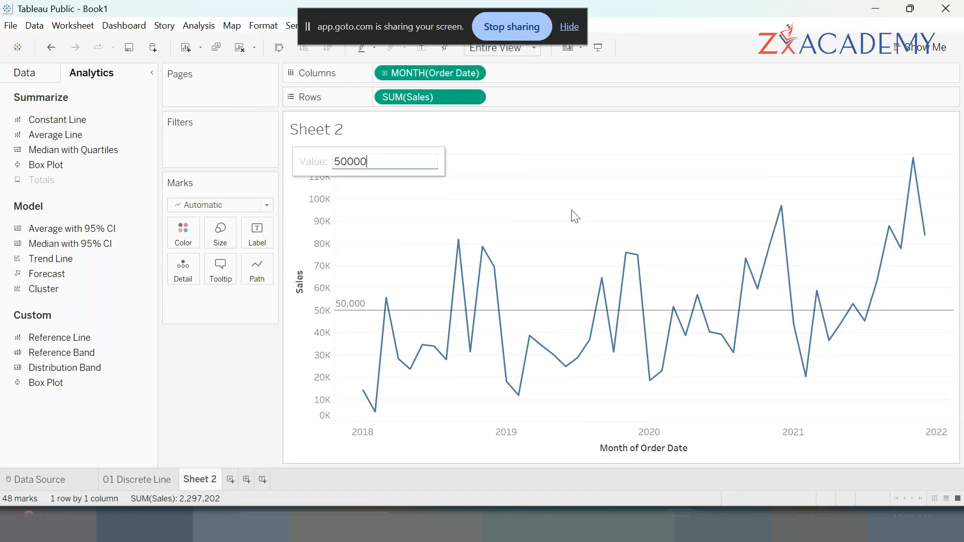
# - Try a value of 40000 for the constant line and undo that change
pyautogui.moveTo(340, 162); pyautogui.dragTo(319, 165)
pyautogui.write('4')
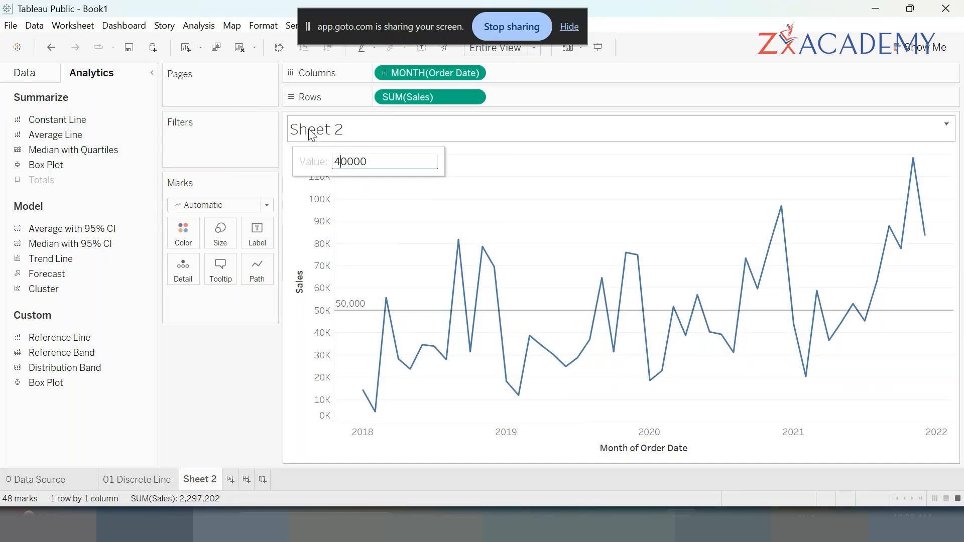
pyautogui.press('Return')
pyautogui.moveTo(451, 357)
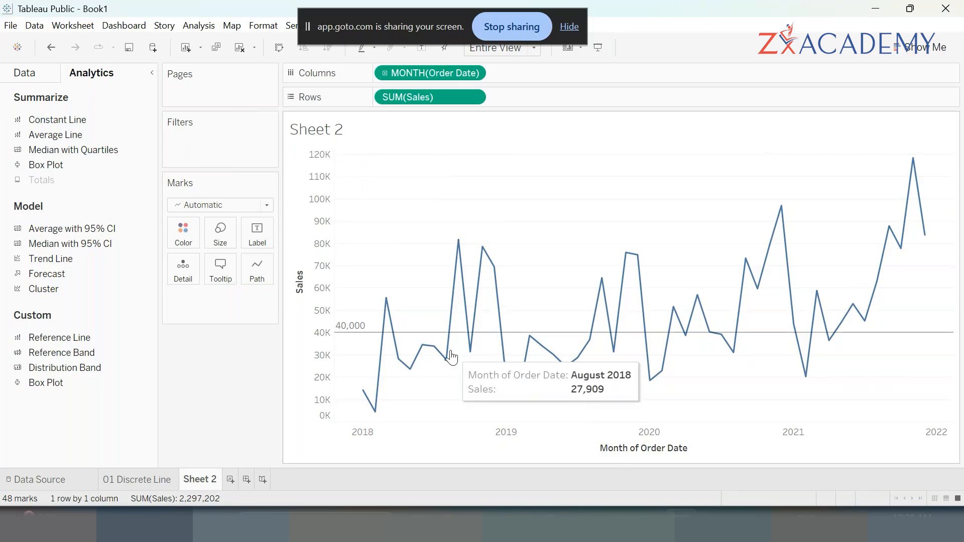
pyautogui.hotkey('ctrl', 'z')
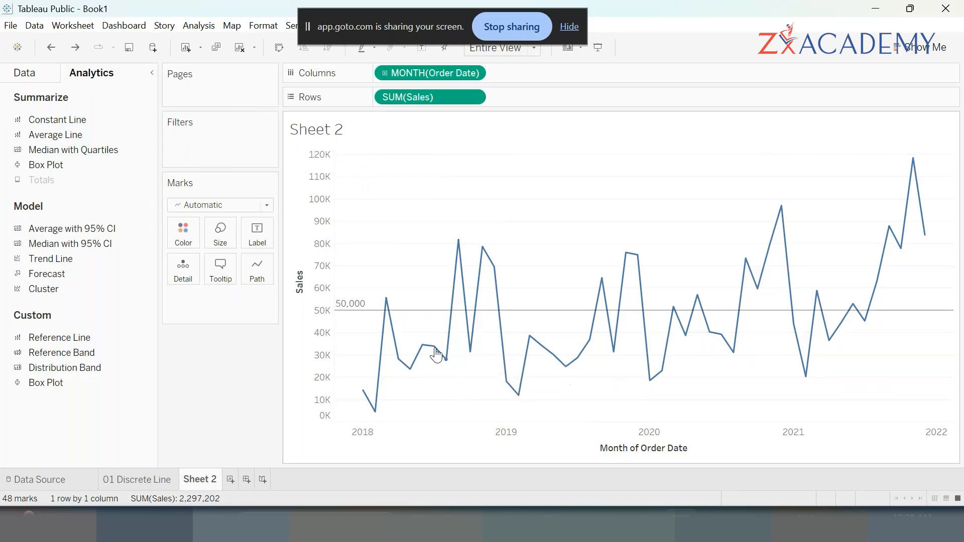
# - Format the 50,000 constant line with a light orange fill below it and a pale teal fill above it
pyautogui.click(418, 315)
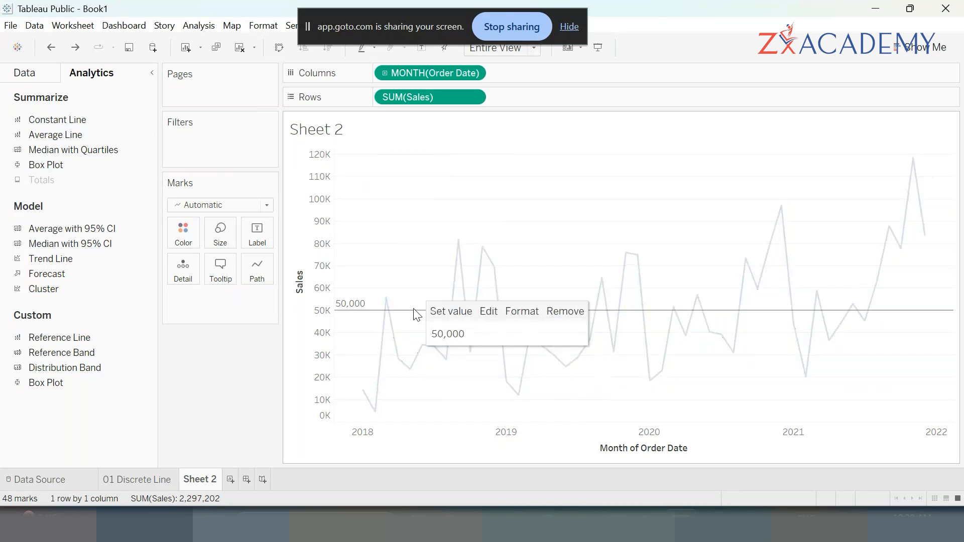
pyautogui.rightClick(414, 310)
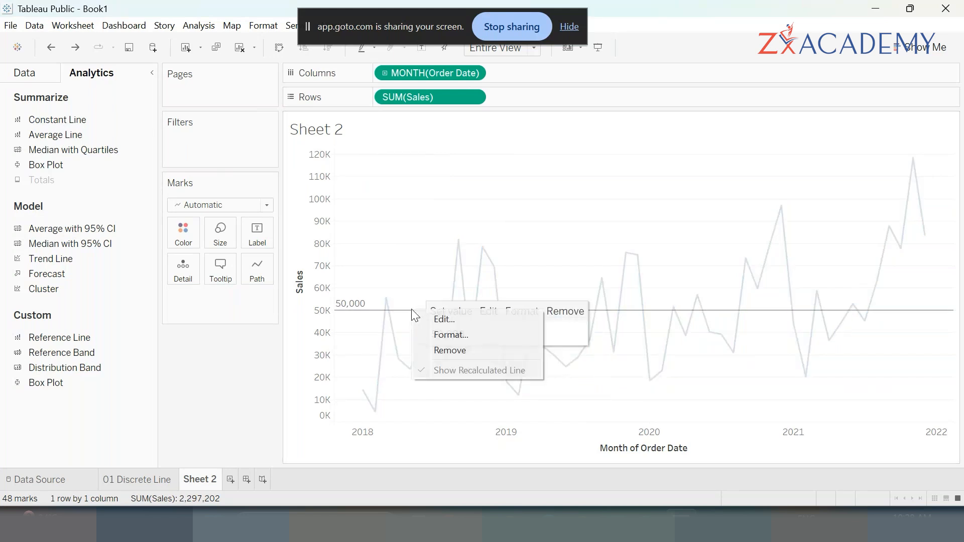
pyautogui.click(460, 332)
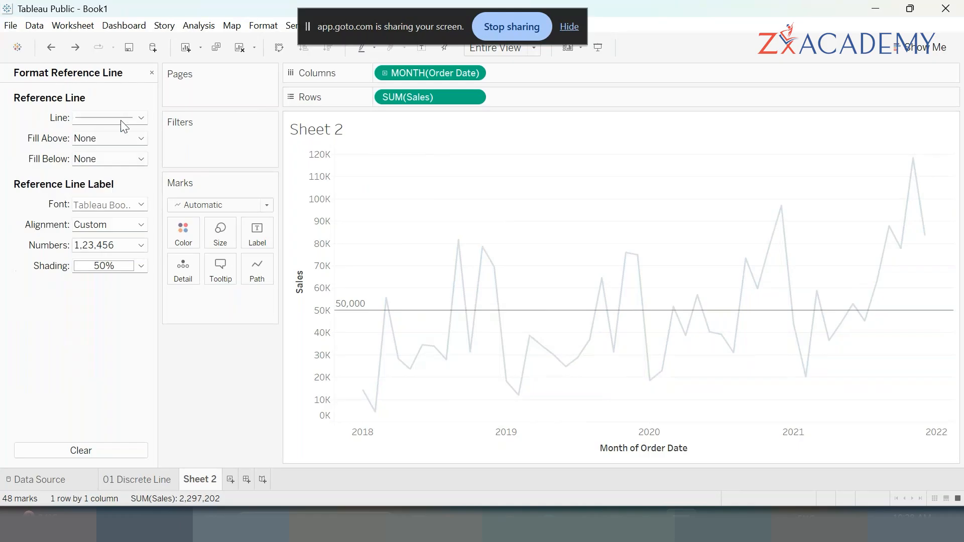
pyautogui.click(142, 159)
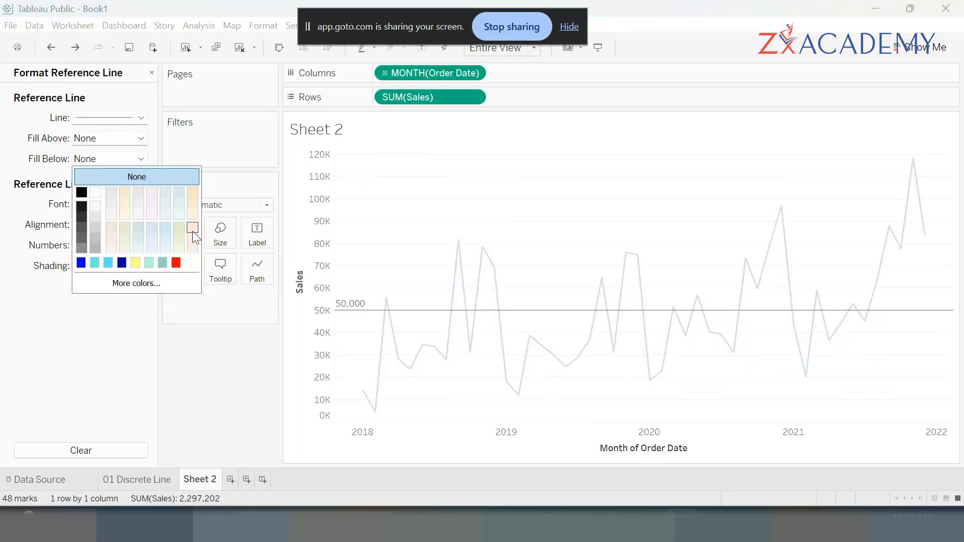
pyautogui.click(192, 231)
pyautogui.click(142, 139)
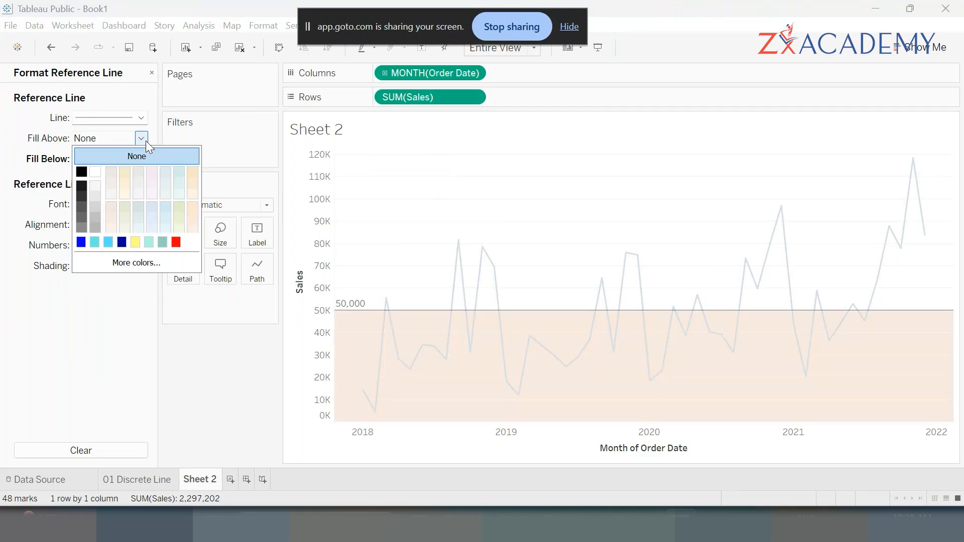
pyautogui.click(177, 174)
pyautogui.click(215, 389)
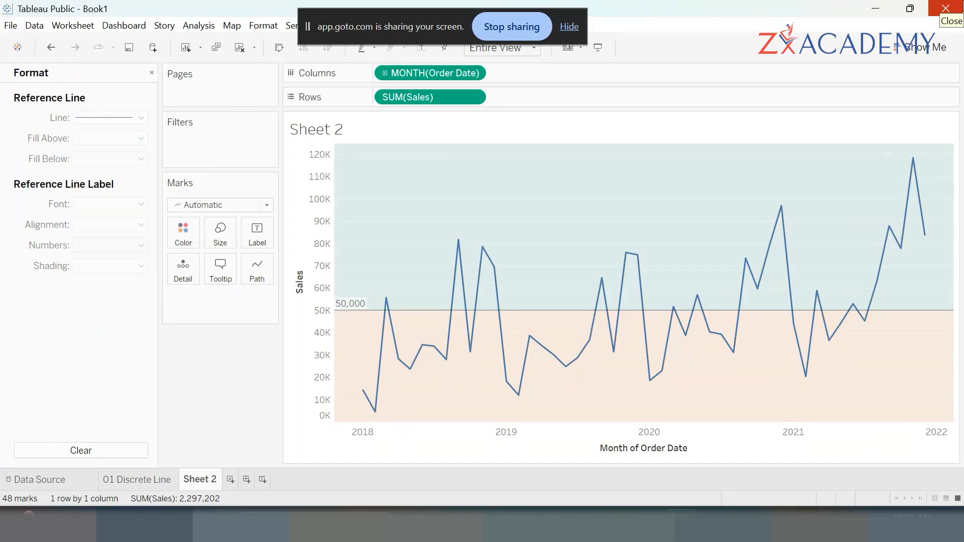
# - Examine in presentation mode which months' sales fall above or below the 50,000 constant line
pyautogui.click(597, 49)
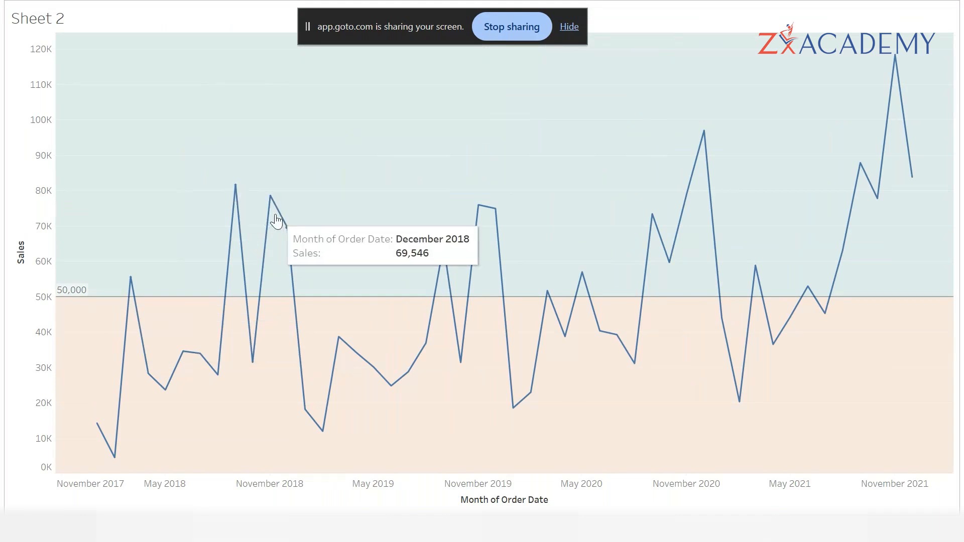
pyautogui.moveTo(276, 214); pyautogui.dragTo(356, 246)
pyautogui.click(391, 181)
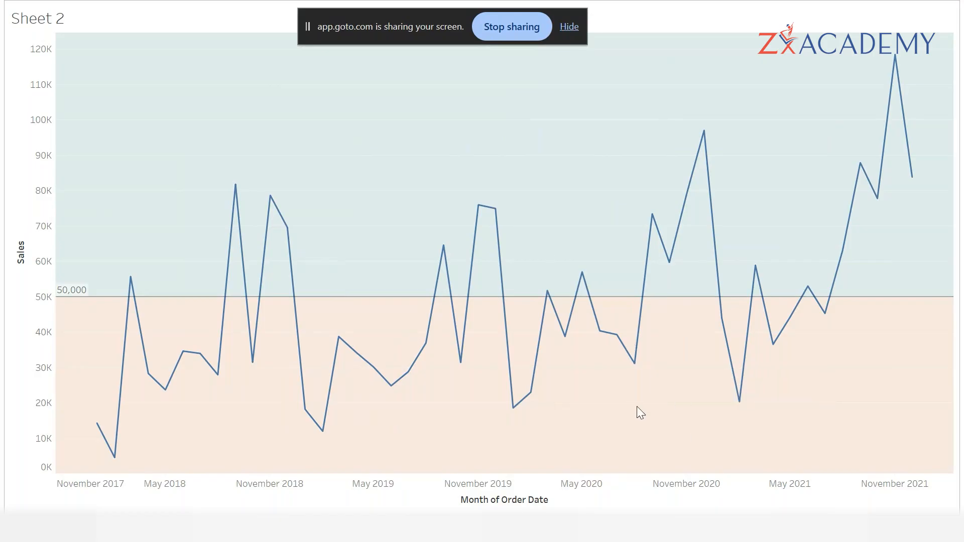
pyautogui.moveTo(549, 292)
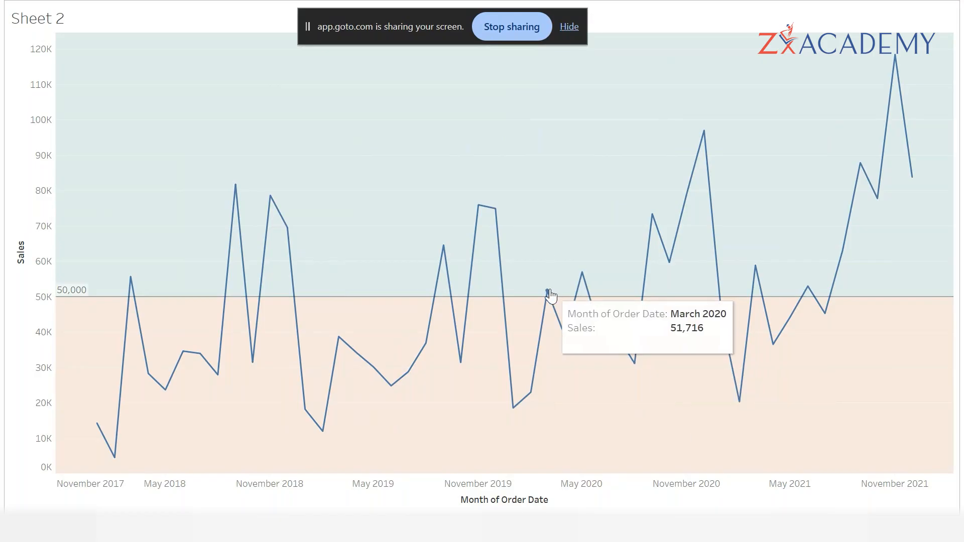
pyautogui.moveTo(582, 276)
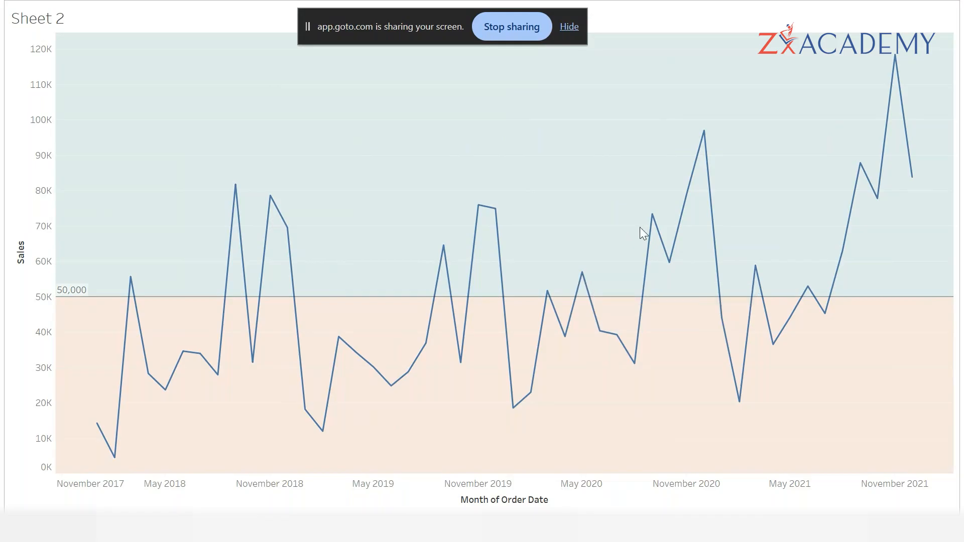
pyautogui.moveTo(651, 227)
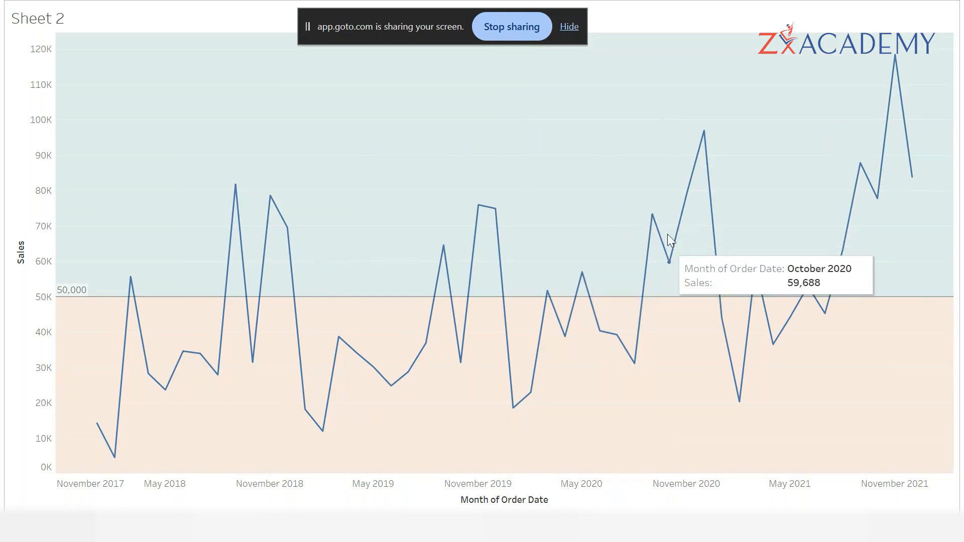
pyautogui.moveTo(709, 249)
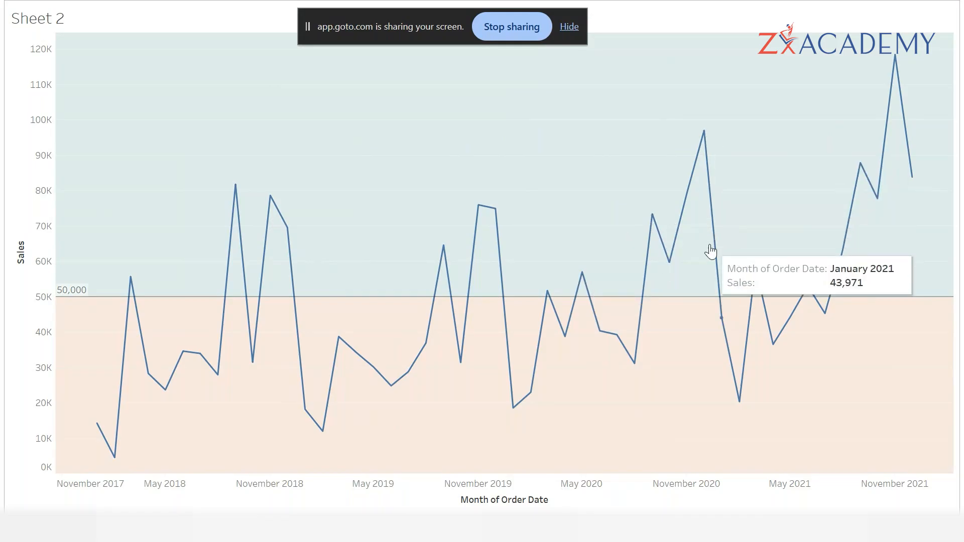
pyautogui.moveTo(710, 188)
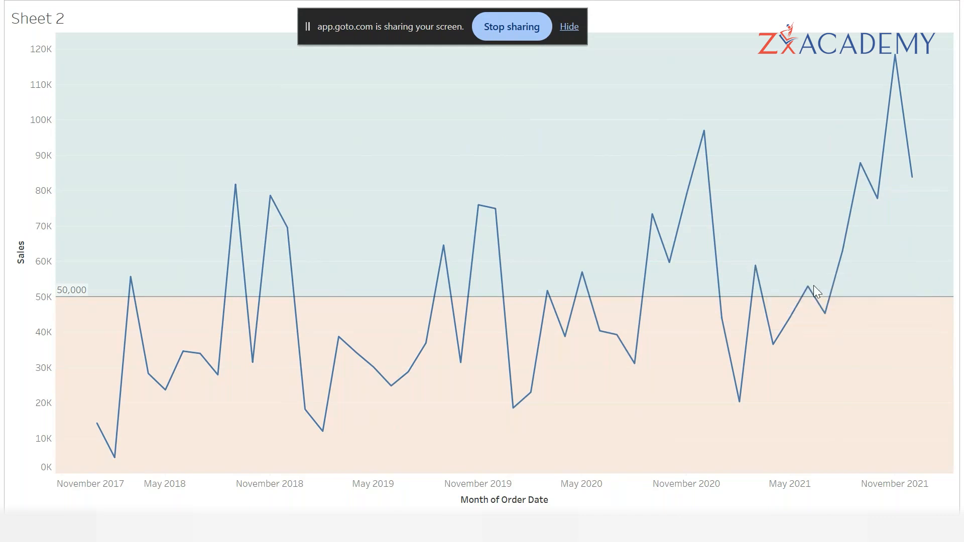
pyautogui.moveTo(814, 291)
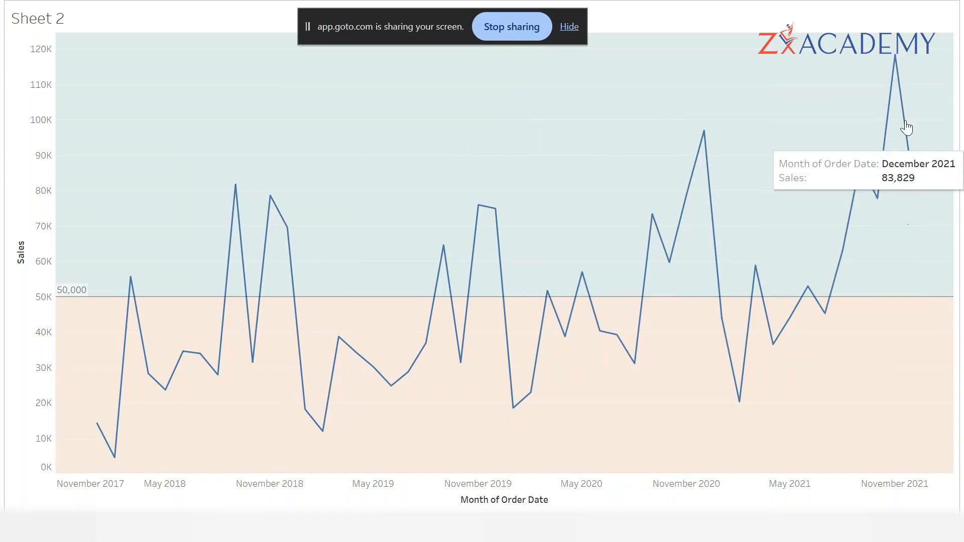
pyautogui.moveTo(893, 71)
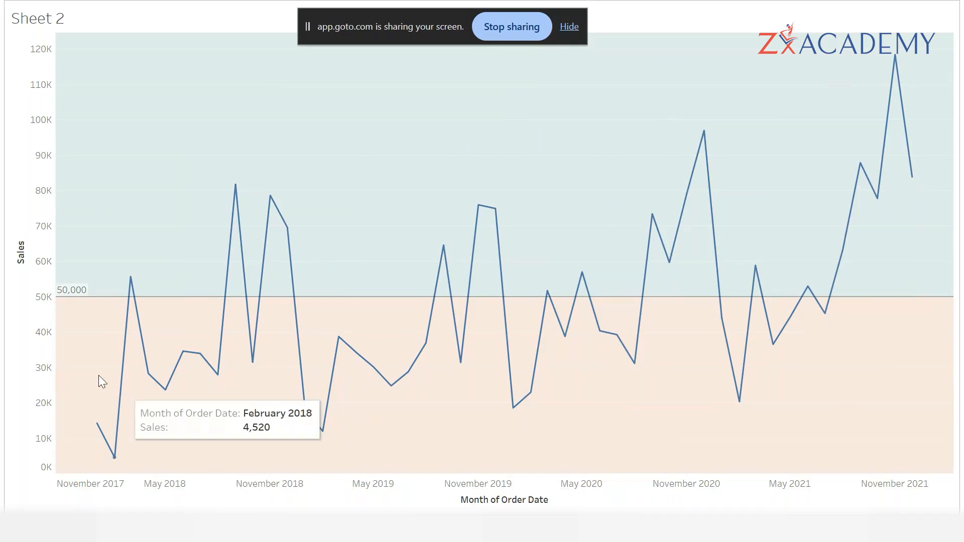
# - Leave presentation mode and set the constant line's value to 25,000
pyautogui.click(65, 294)
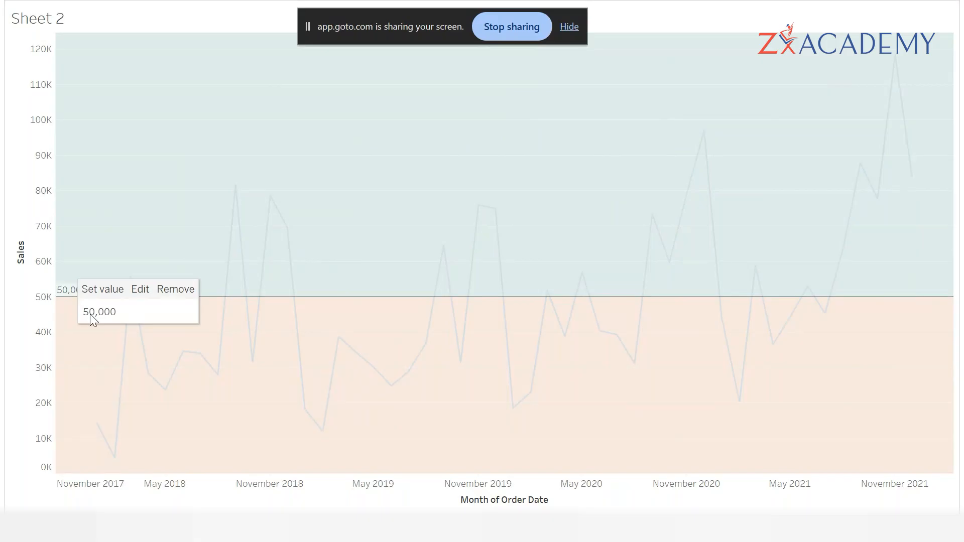
pyautogui.press('Escape')
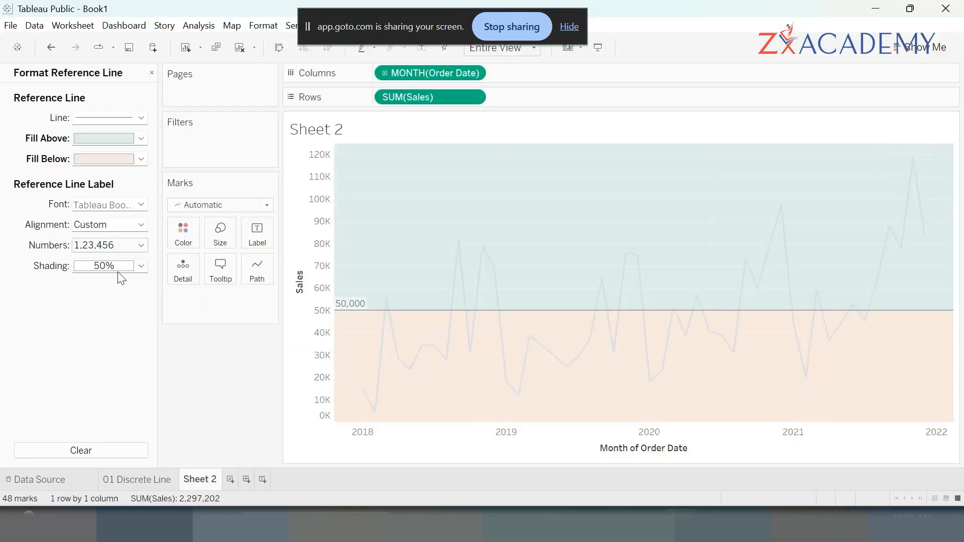
pyautogui.click(401, 188)
pyautogui.press('BackSpace')
pyautogui.write('25,000')
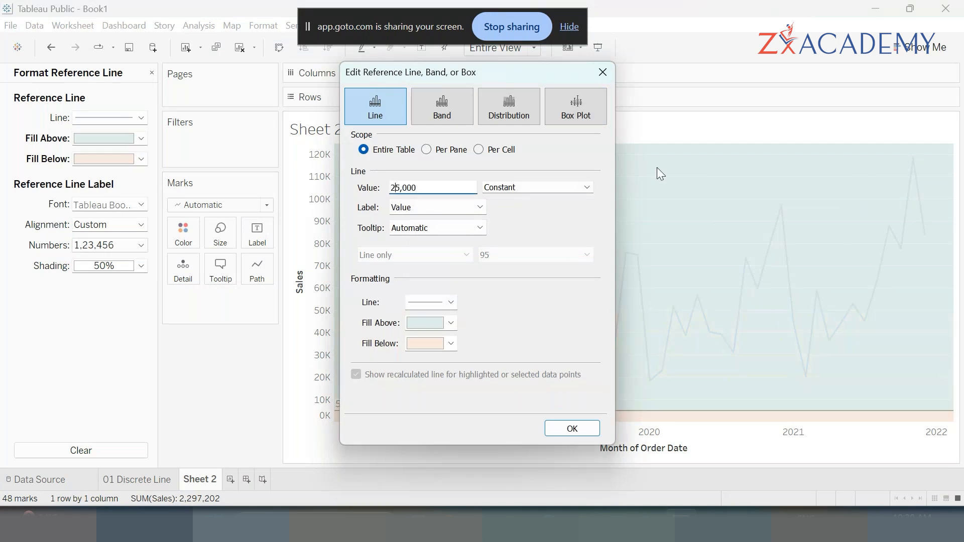
pyautogui.press('Return')
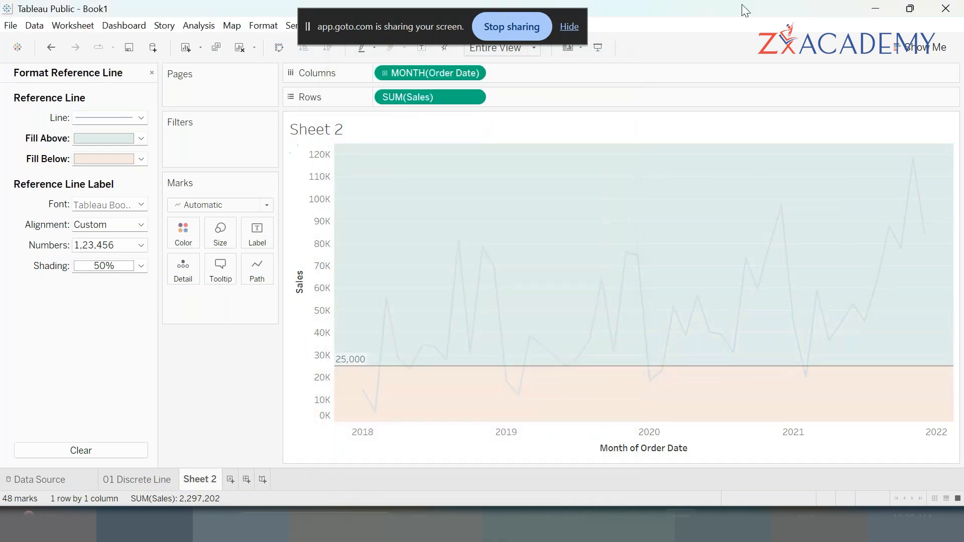
# - Review the chart with the 25,000 line in presentation mode and return to the worksheet
pyautogui.click(598, 50)
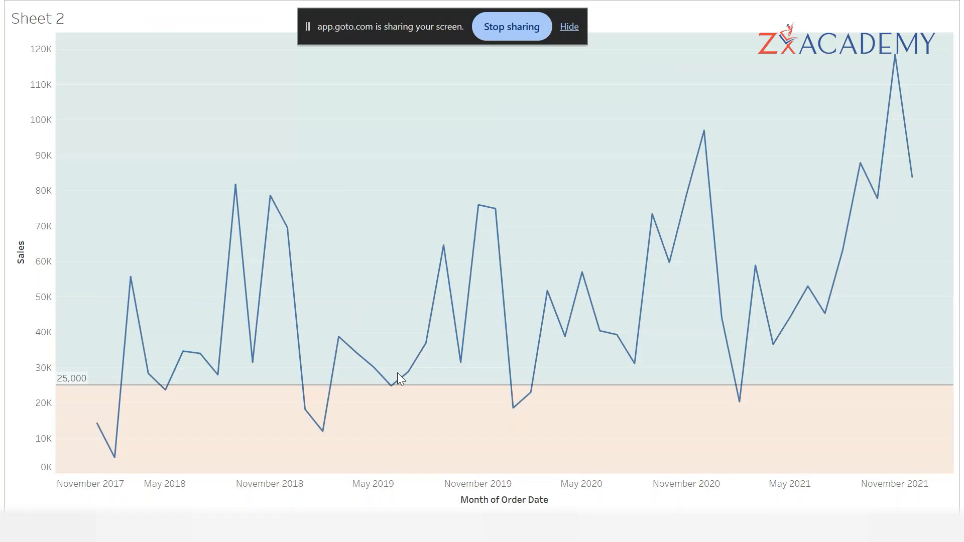
pyautogui.press('Escape')
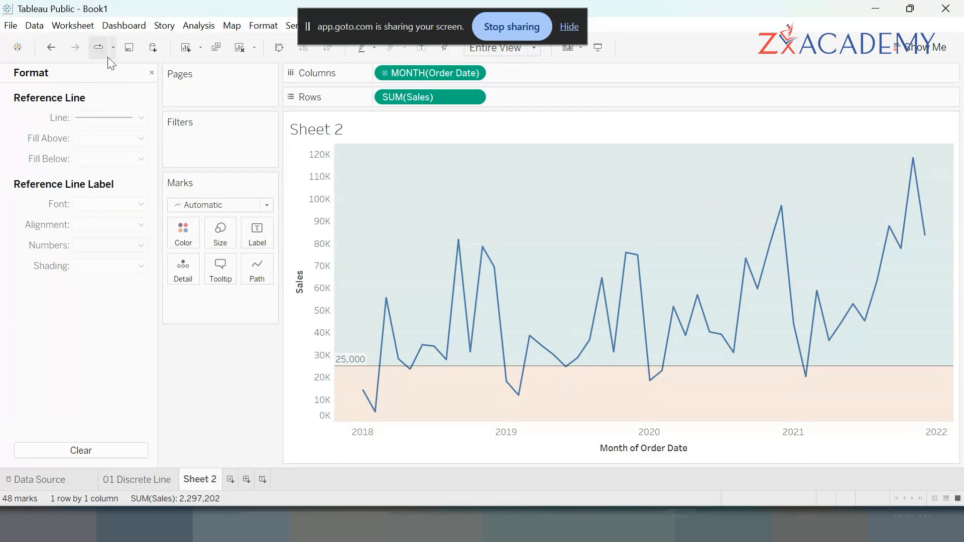
# - Close the reference line formatting and add a forecast to the monthly sales line chart
pyautogui.click(152, 73)
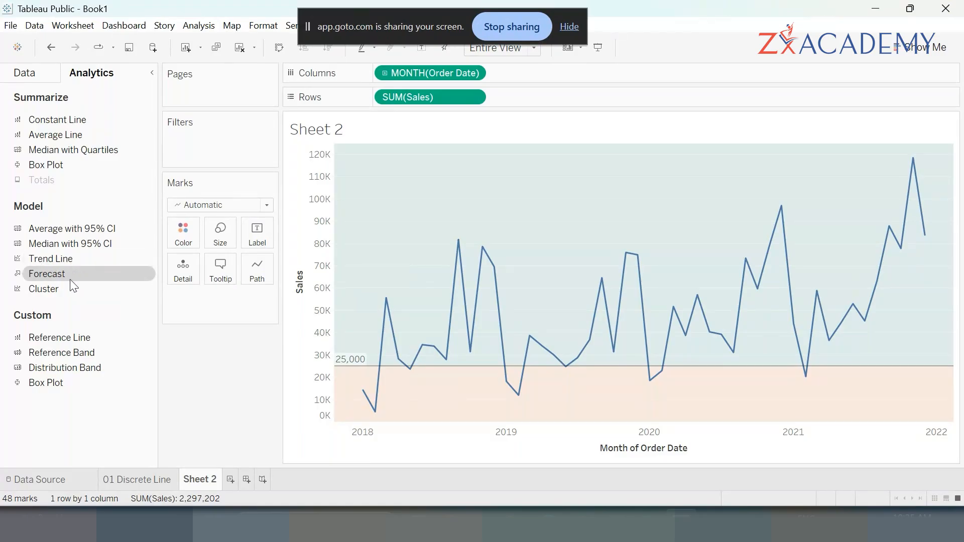
pyautogui.moveTo(66, 273); pyautogui.dragTo(375, 160)
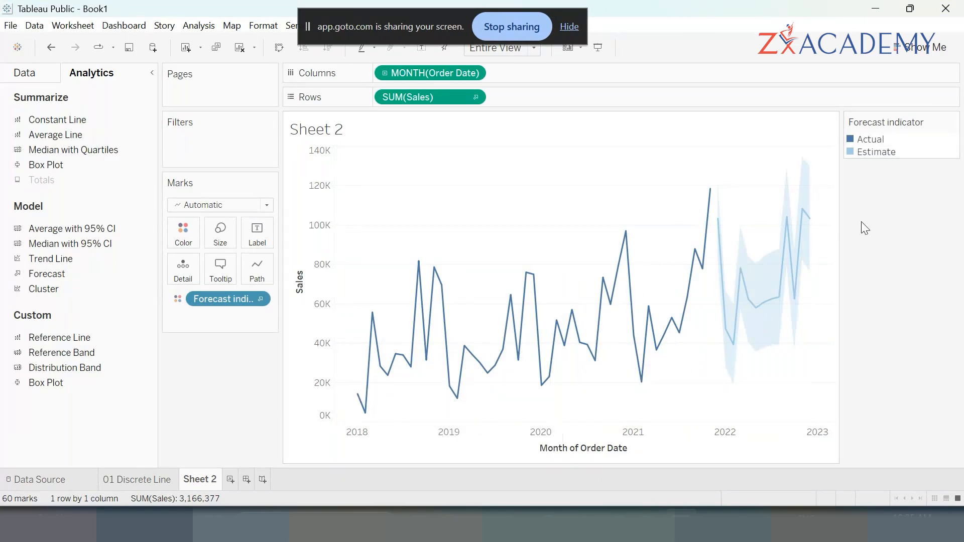
pyautogui.moveTo(729, 342)
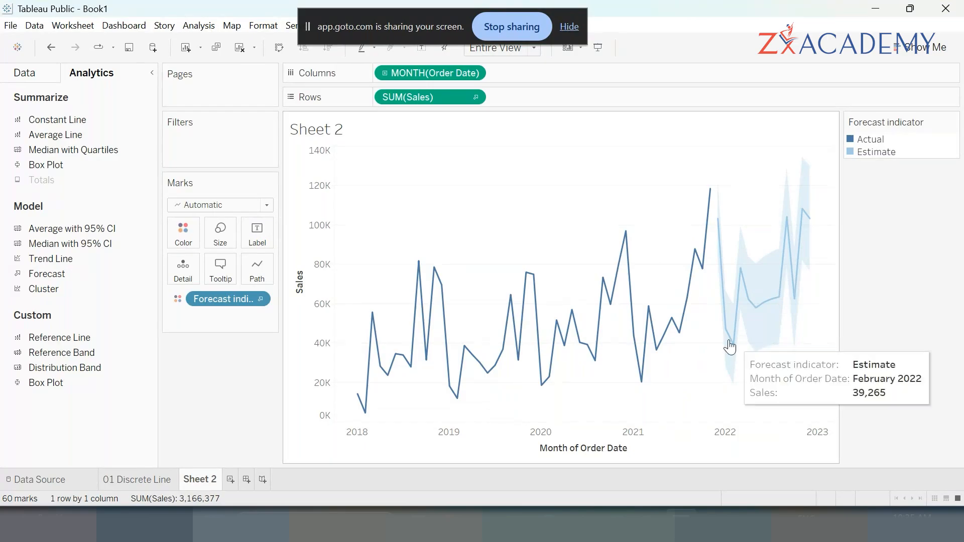
pyautogui.moveTo(806, 234)
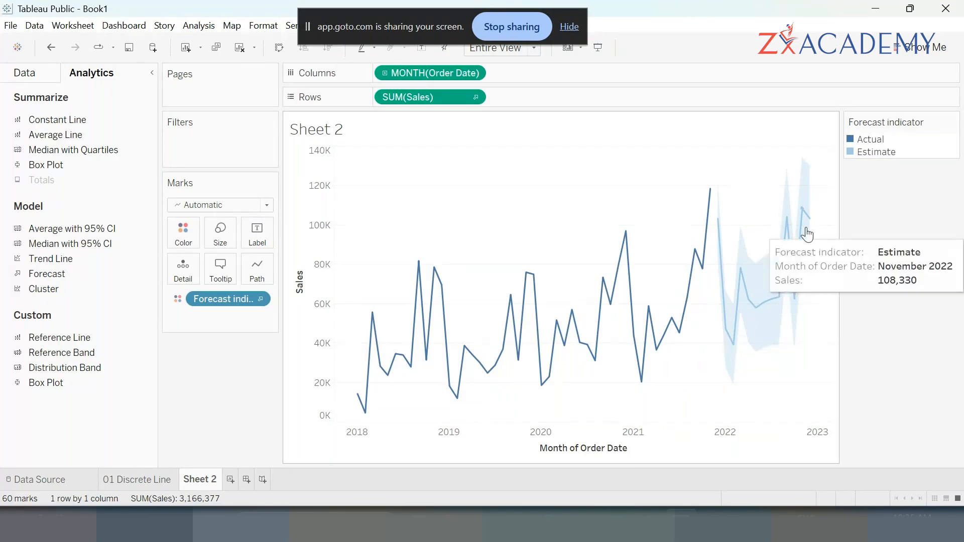
pyautogui.moveTo(682, 319)
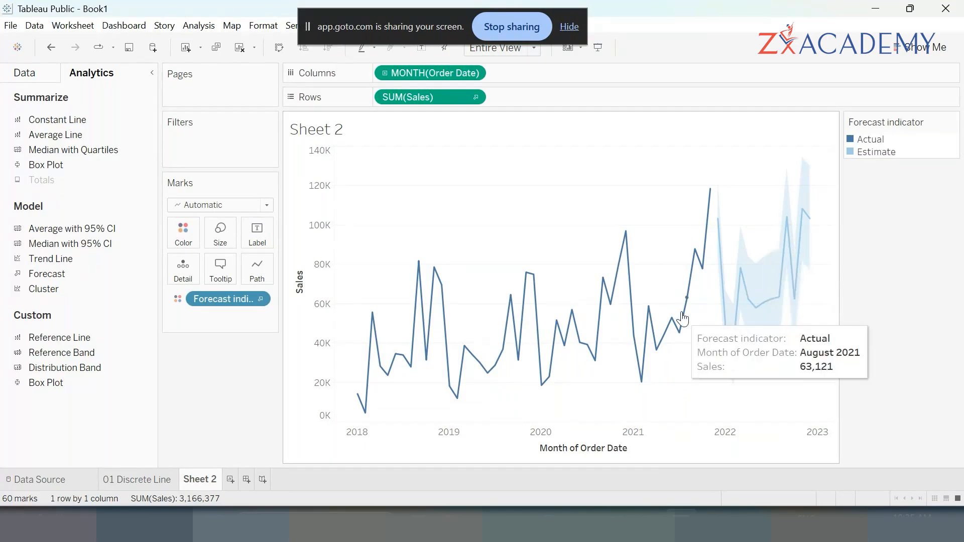
# - Set the sales forecast length to exactly 2 years in the forecast options
pyautogui.rightClick(758, 282)
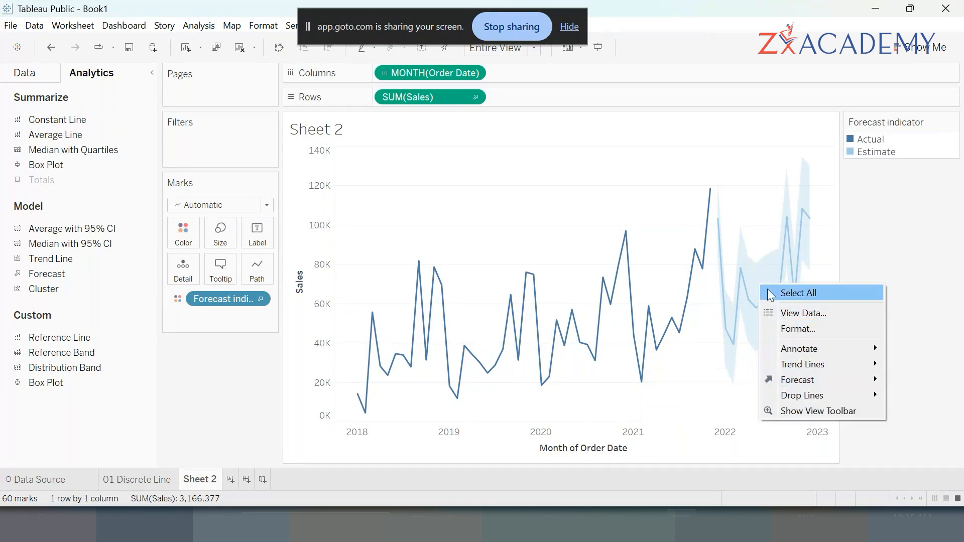
pyautogui.moveTo(816, 379)
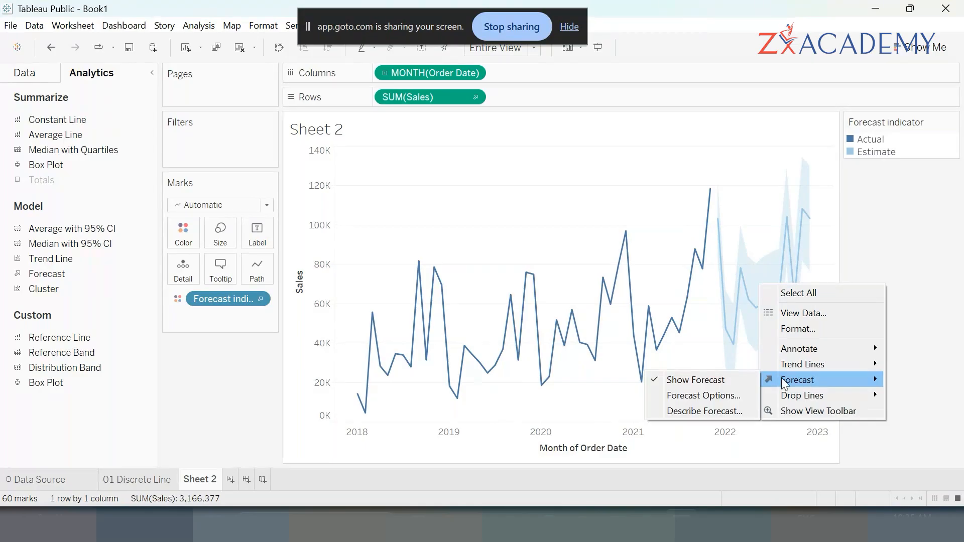
pyautogui.click(715, 400)
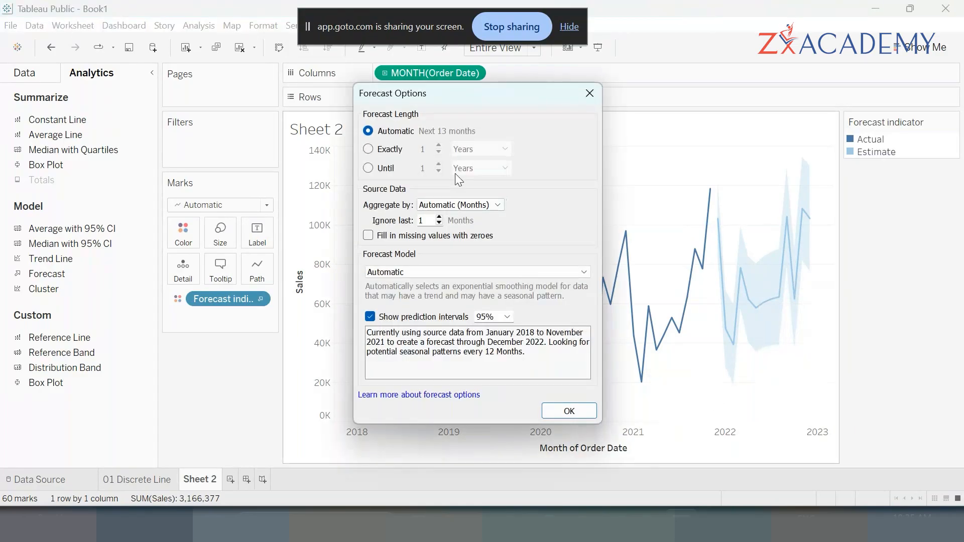
pyautogui.click(386, 150)
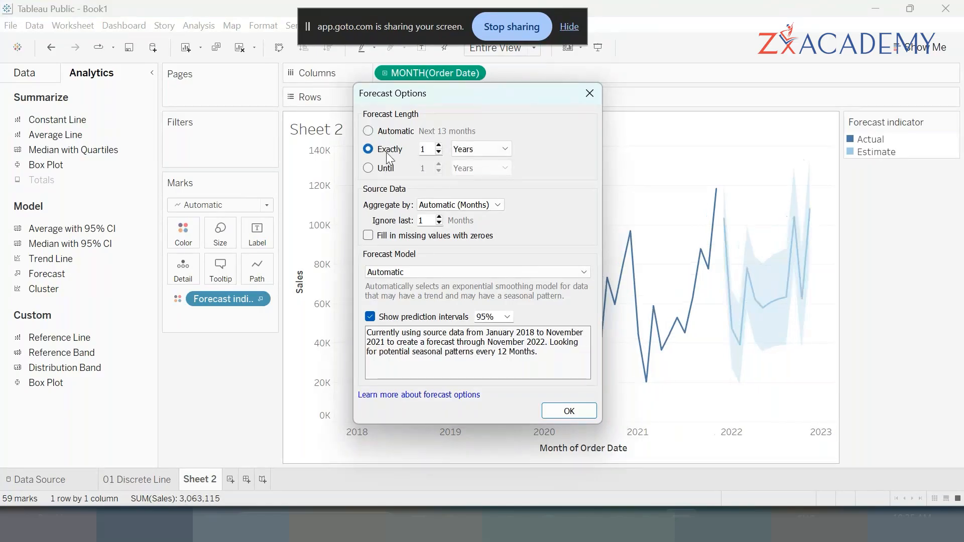
pyautogui.click(439, 145)
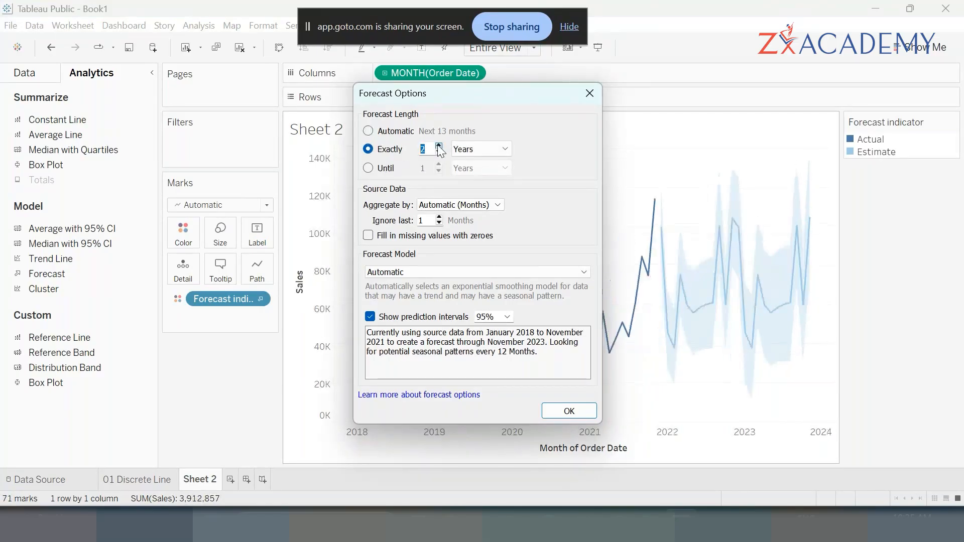
pyautogui.click(439, 146)
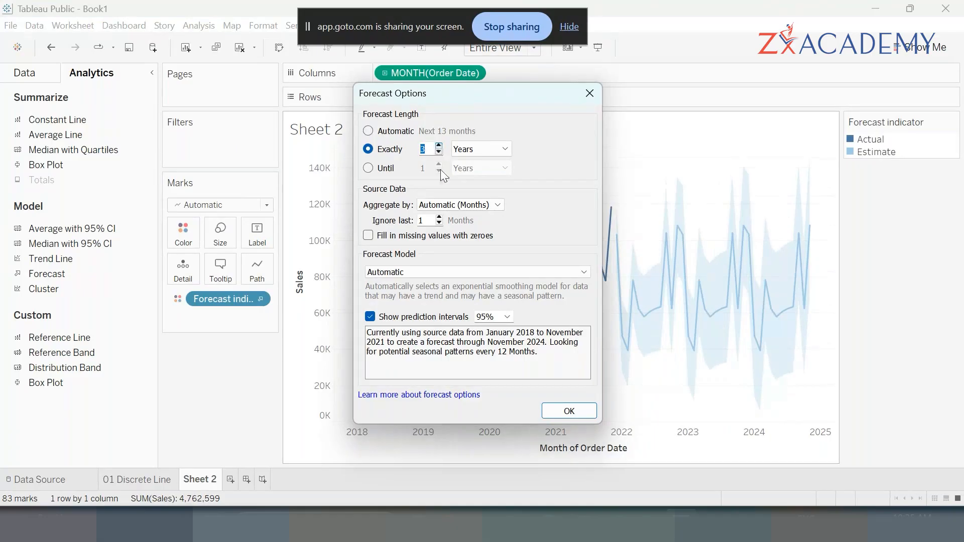
pyautogui.press('Down')
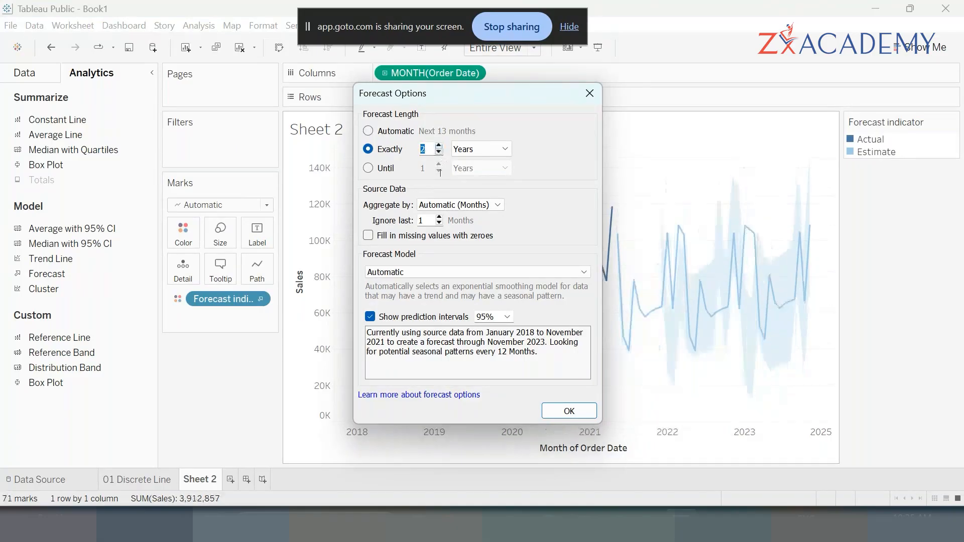
pyautogui.click(577, 409)
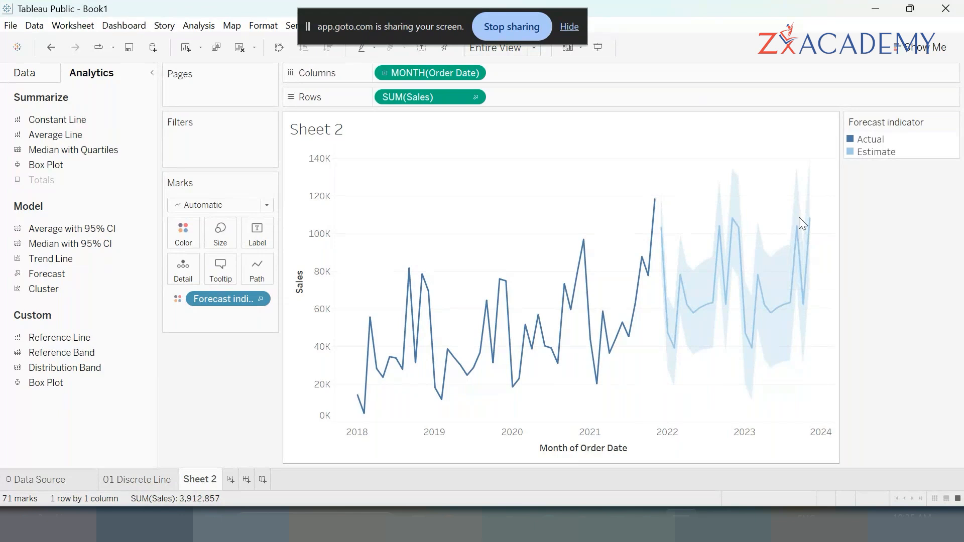
pyautogui.moveTo(799, 226)
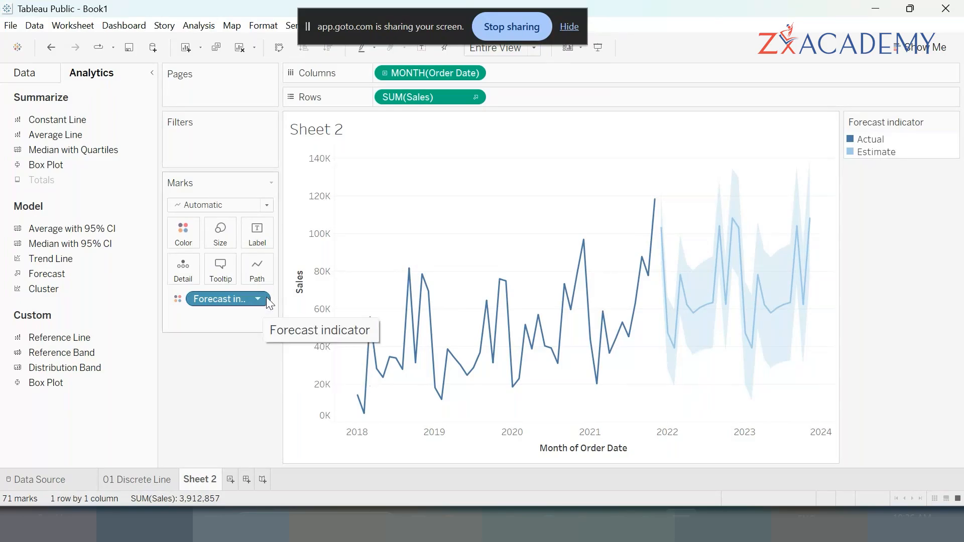
# - Rename the Sheet 2 worksheet as "02 Continious Line"
pyautogui.doubleClick(208, 486)
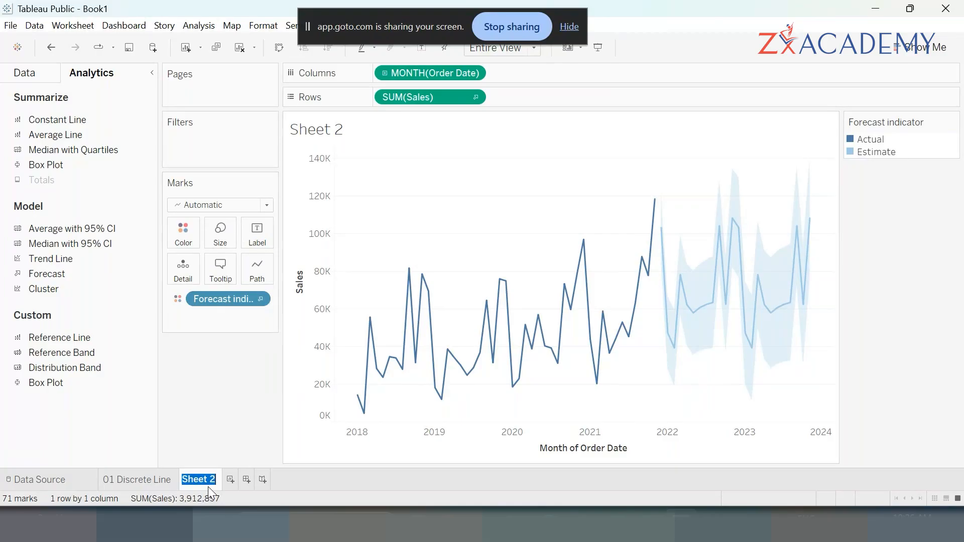
pyautogui.write('02')
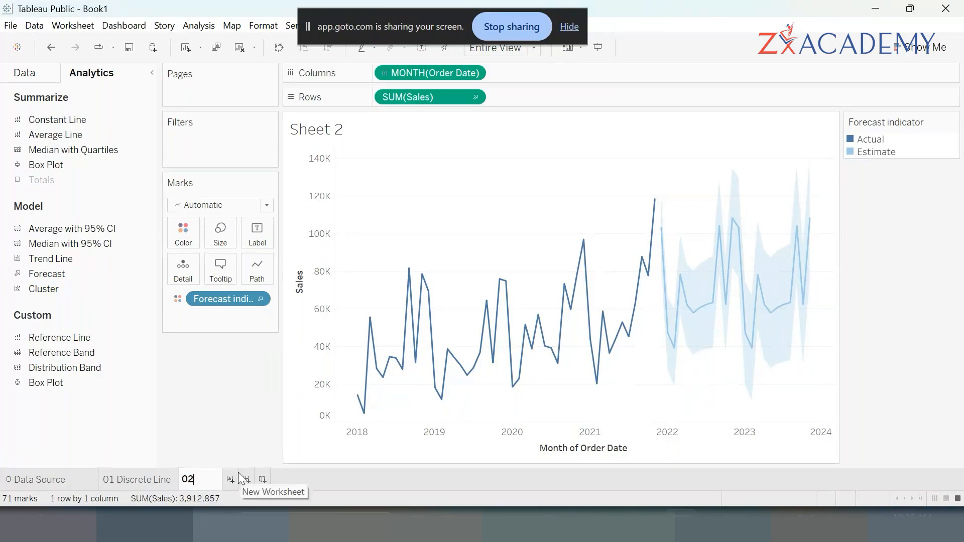
pyautogui.write(' Continious Line')
pyautogui.press('Return')
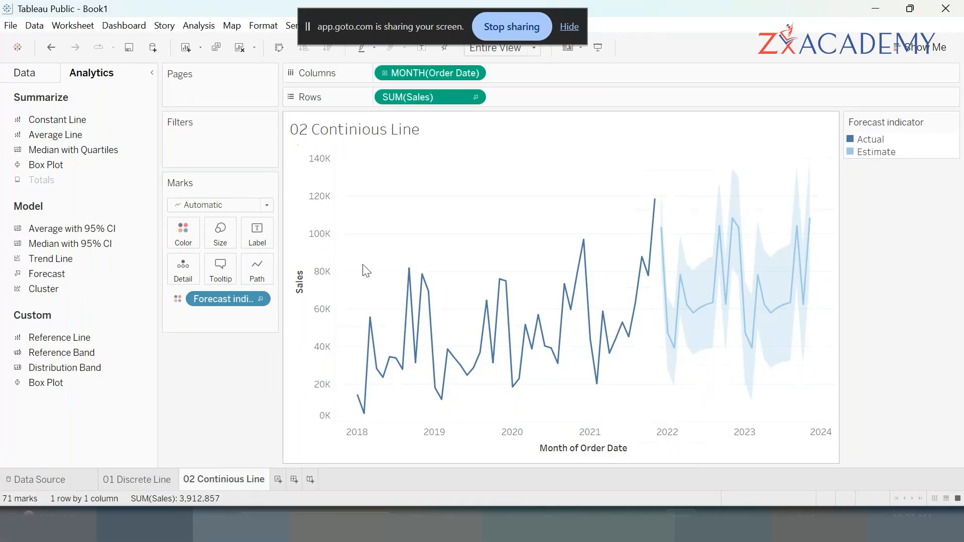
# - On a new worksheet, build a continuous line chart of Sales by Order Date, with a separate coloured line for each Region
pyautogui.click(279, 482)
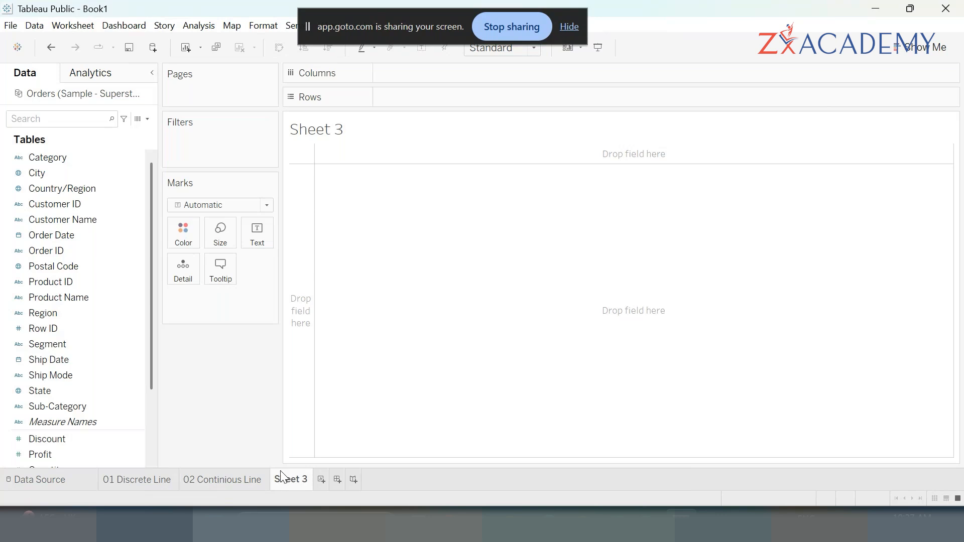
pyautogui.scroll(-3, 31, 382)
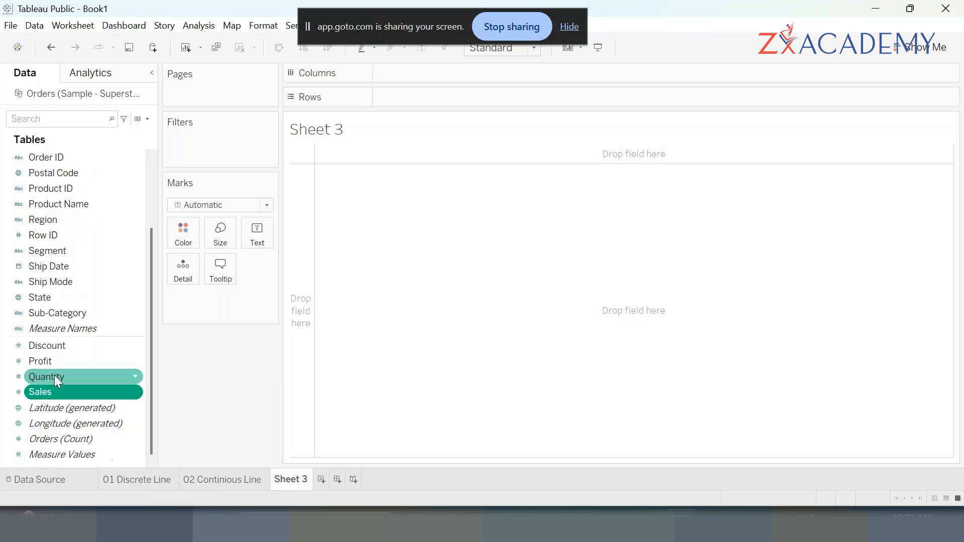
pyautogui.scroll(3, 61, 361)
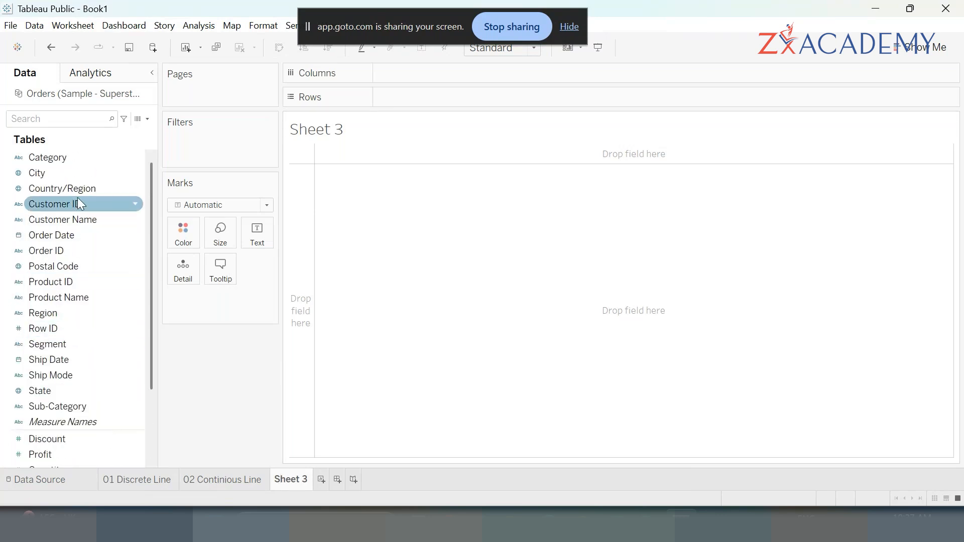
pyautogui.click(70, 235)
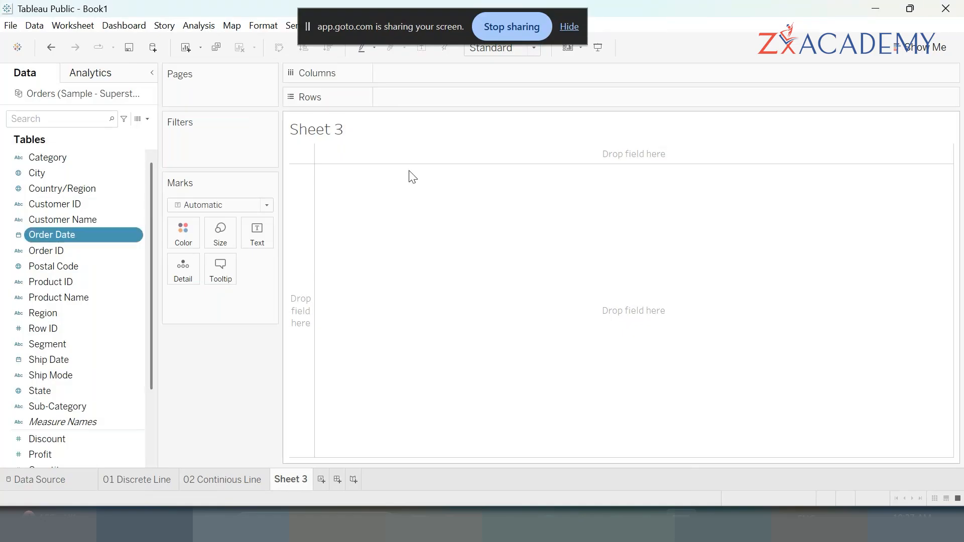
pyautogui.click(921, 47)
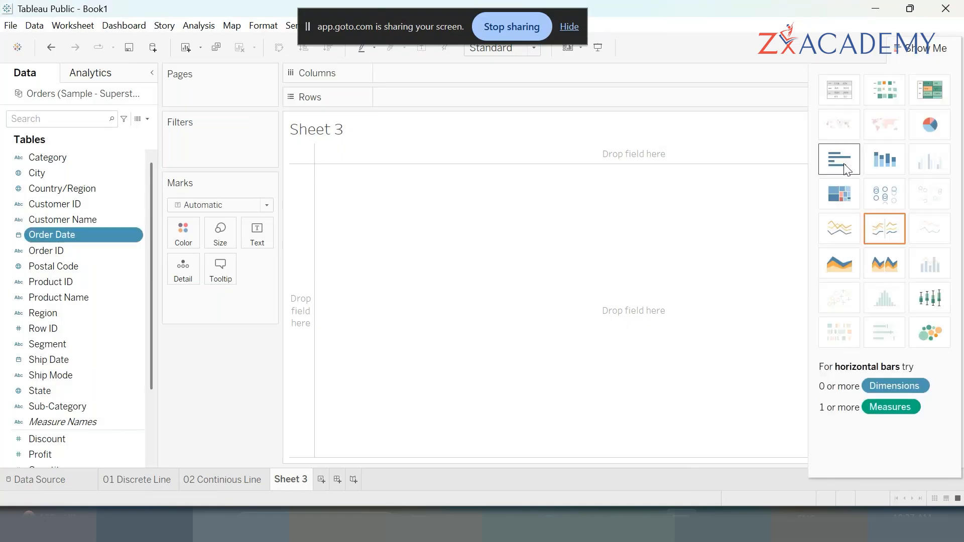
pyautogui.click(838, 228)
pyautogui.click(924, 57)
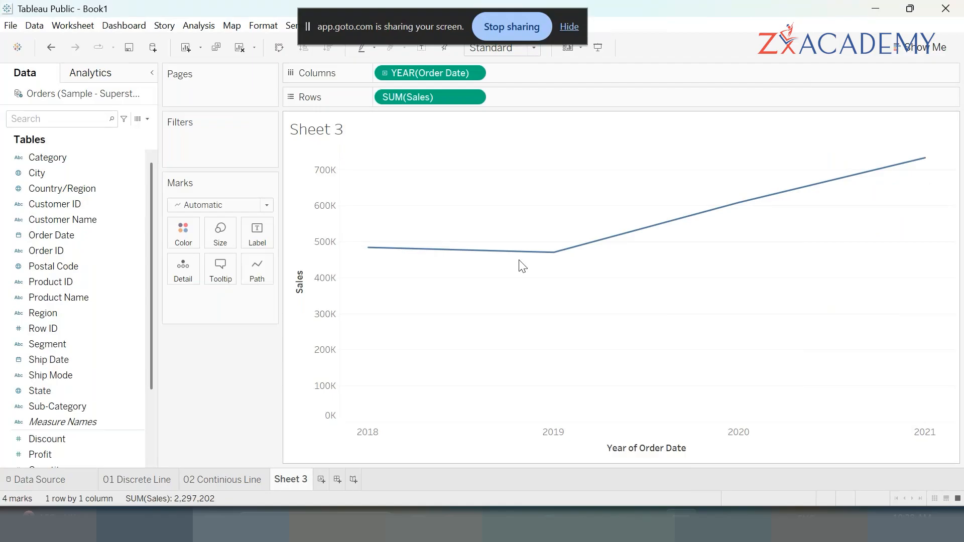
pyautogui.click(69, 313)
pyautogui.doubleClick(68, 313)
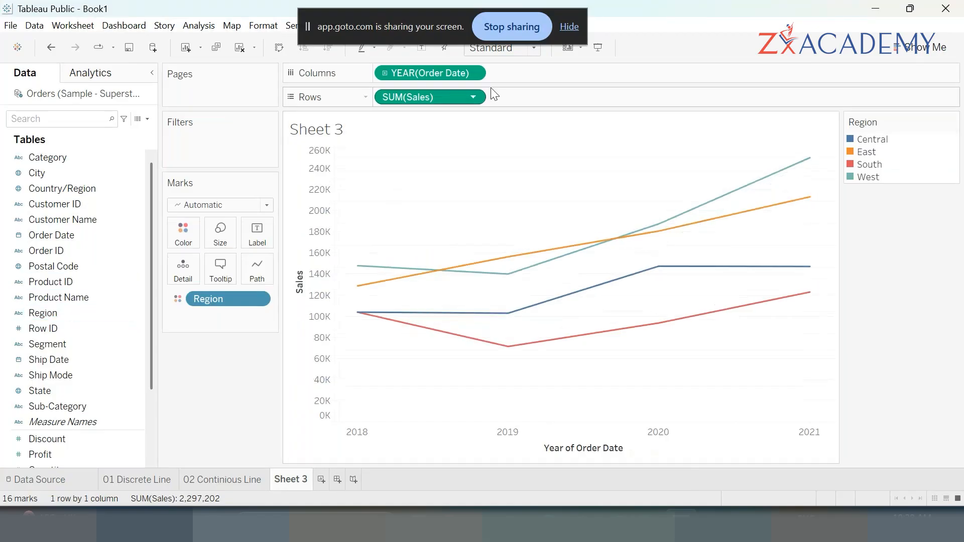
# - In presentation mode, highlight the West, East, Central and South lines one by one to compare their yearly sales, and clear the highlight
pyautogui.click(597, 48)
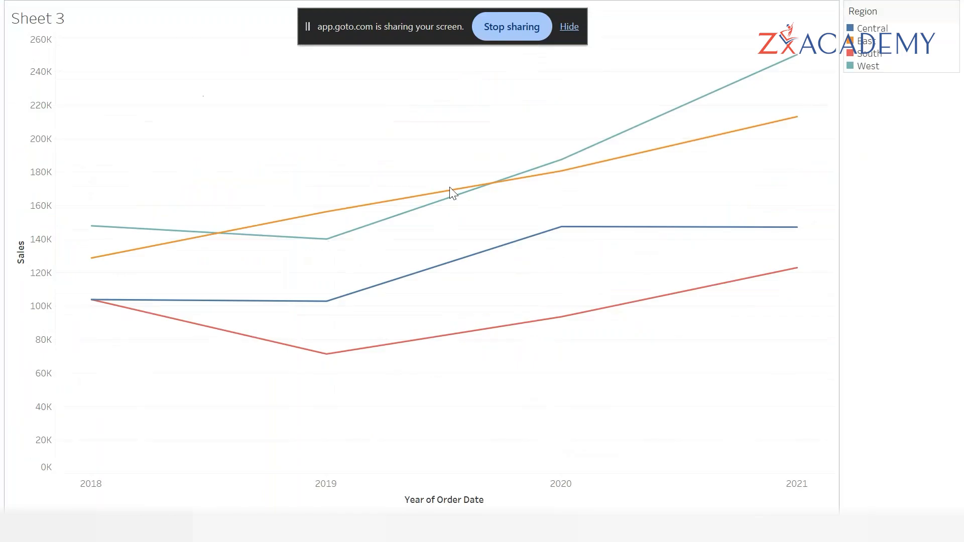
pyautogui.click(871, 66)
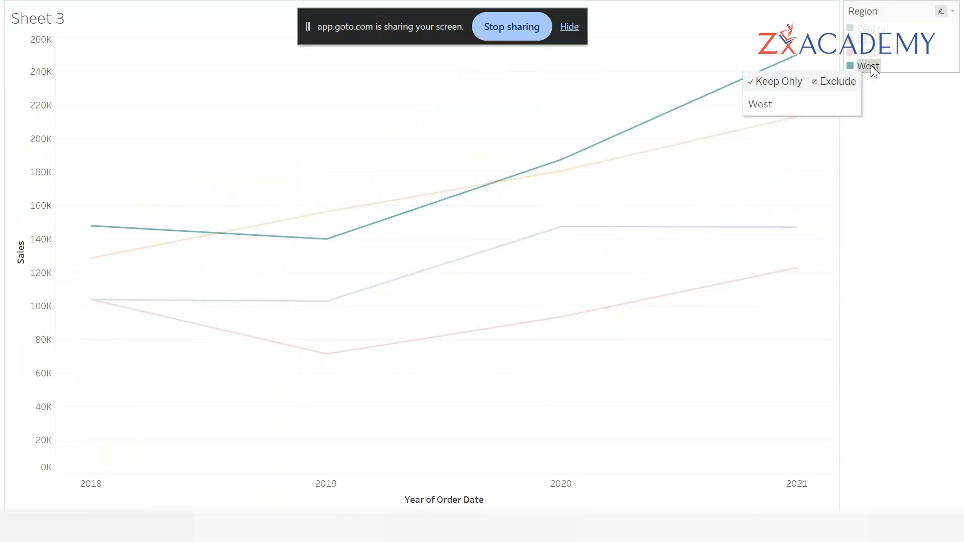
pyautogui.click(865, 42)
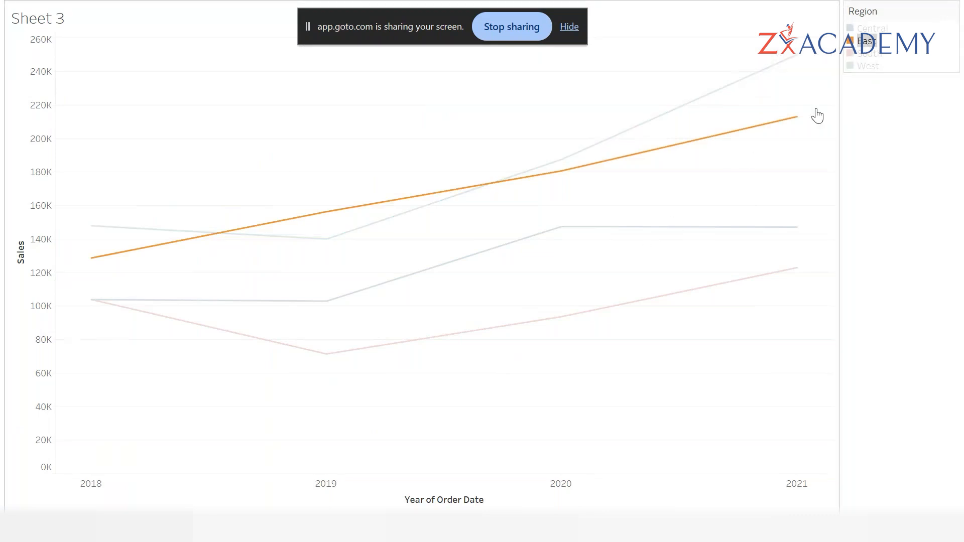
pyautogui.click(869, 29)
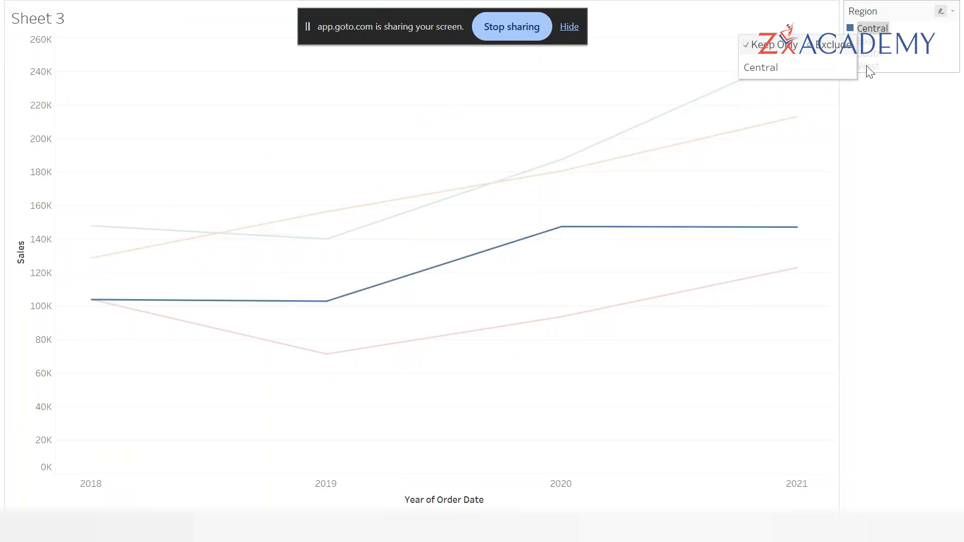
pyautogui.click(873, 53)
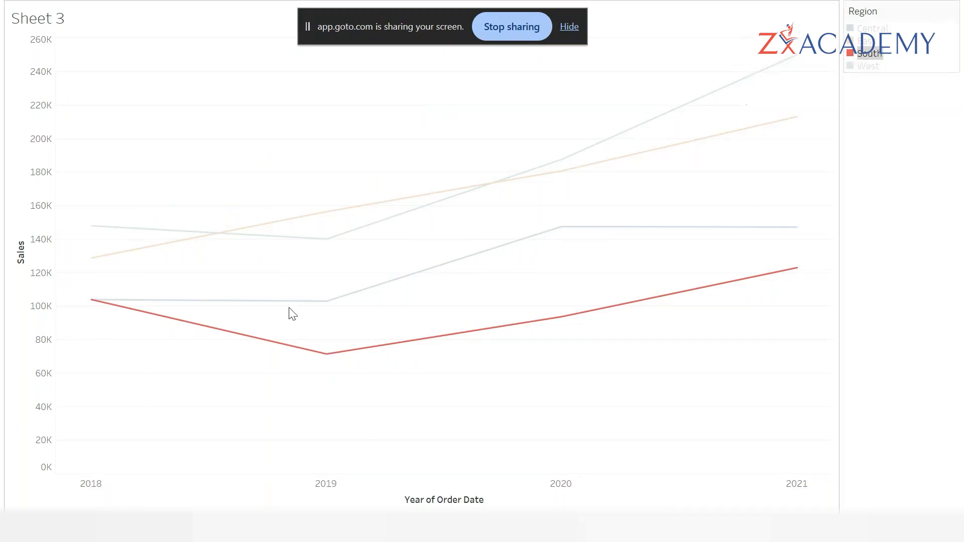
pyautogui.moveTo(94, 301)
pyautogui.moveTo(328, 360)
pyautogui.click(407, 436)
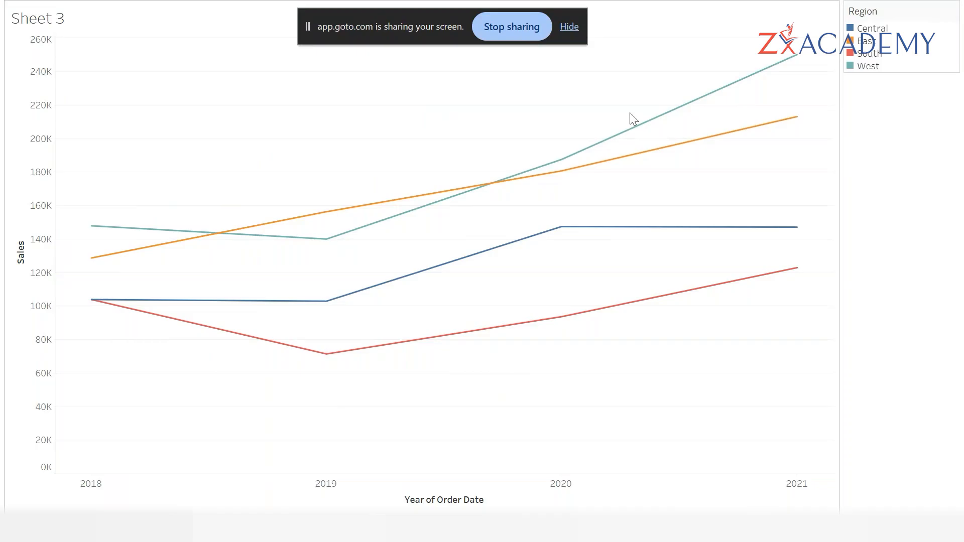
pyautogui.moveTo(583, 150)
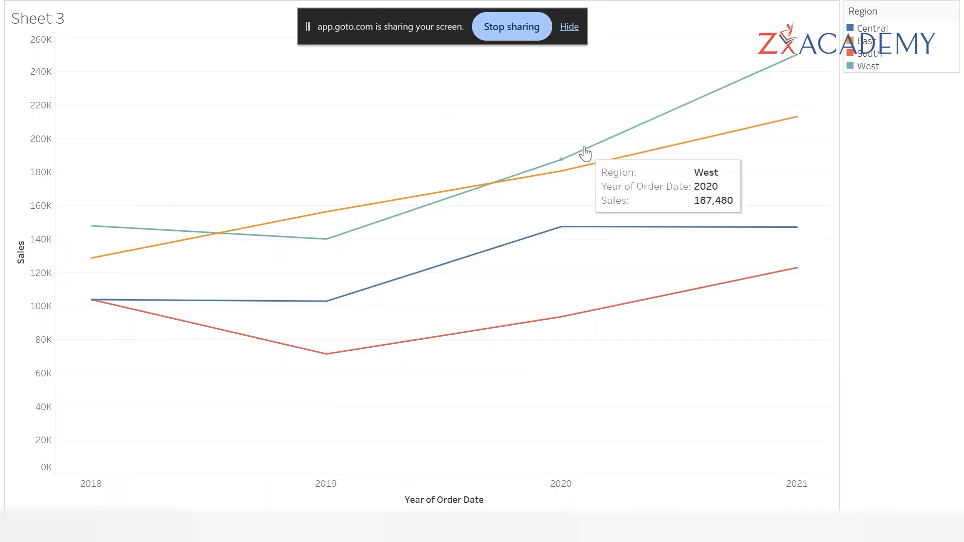
# - Leave presentation mode, drill the Order Date axis down to quarters and present the chart again
pyautogui.press('Escape')
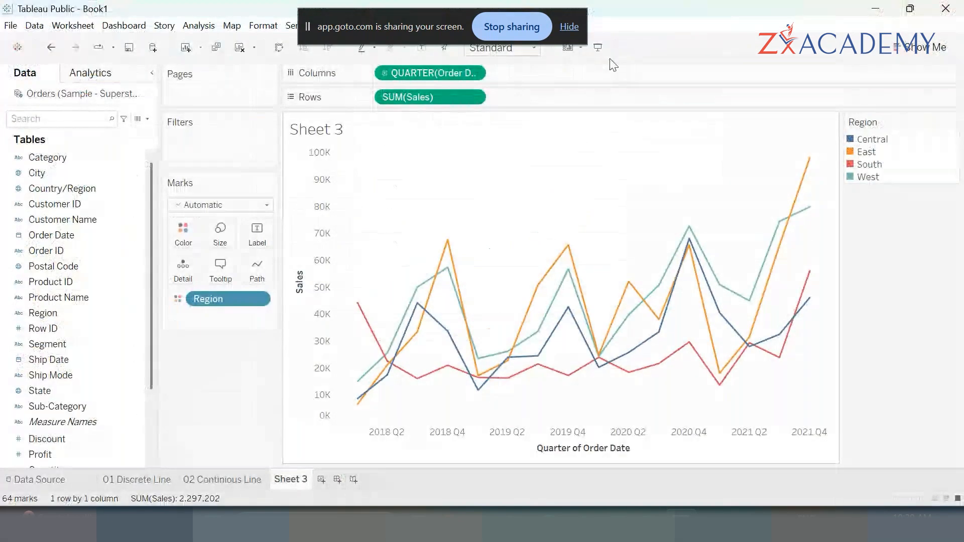
pyautogui.click(598, 51)
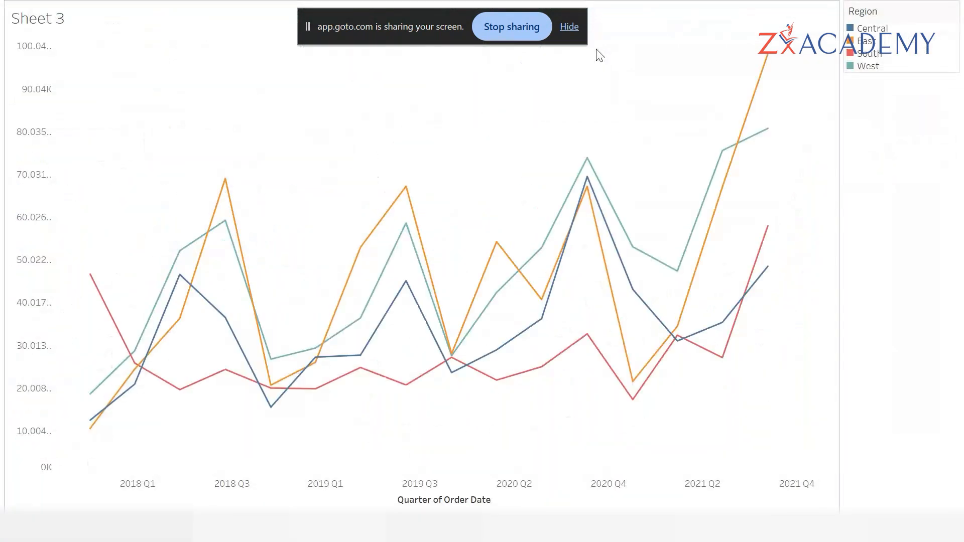
# - Examine the quarterly sales by region, checking points on the South line from 2018 to 2020, and clear the selection
pyautogui.moveTo(756, 195)
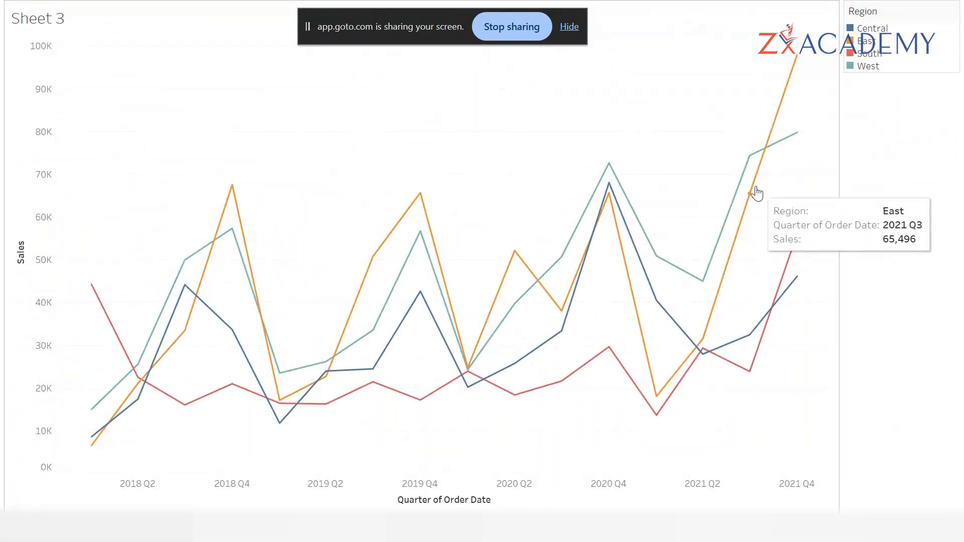
pyautogui.click(95, 296)
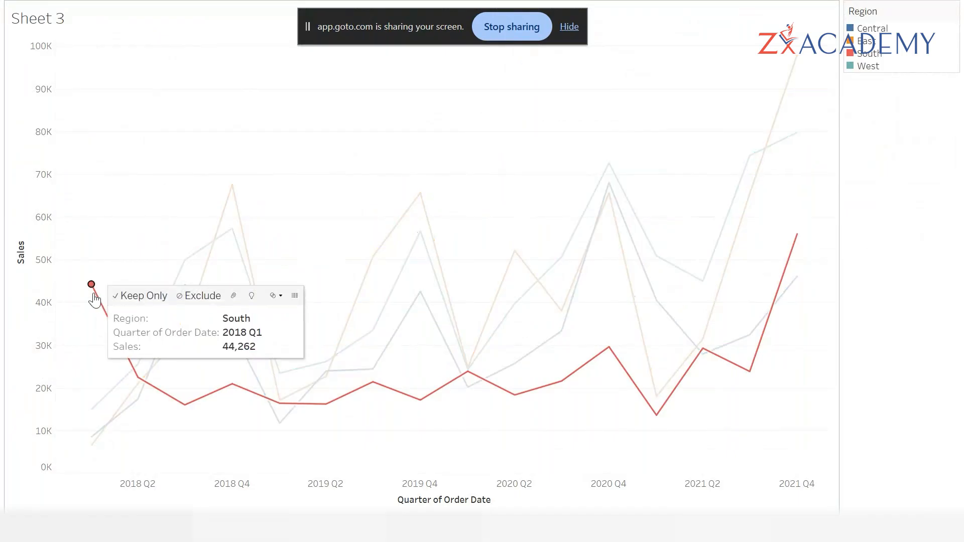
pyautogui.moveTo(97, 413)
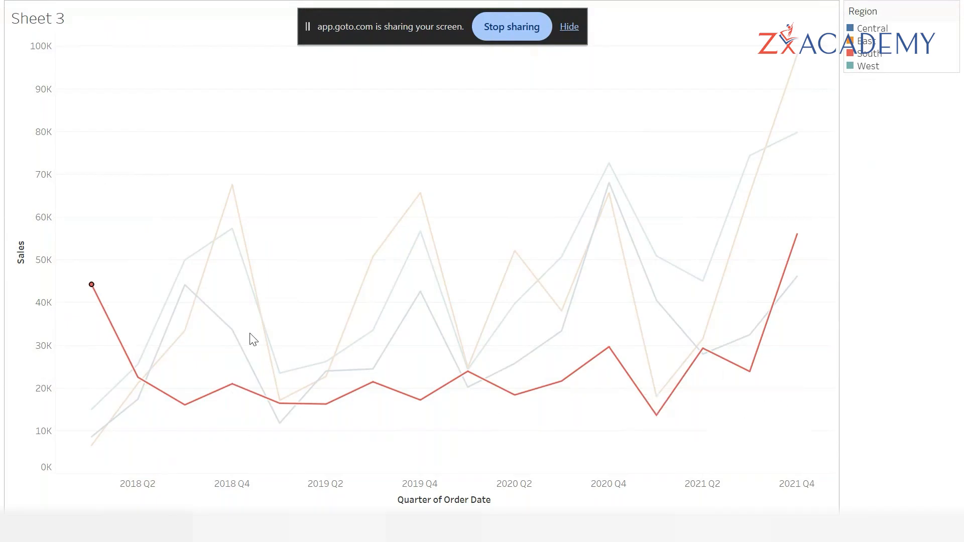
pyautogui.click(280, 404)
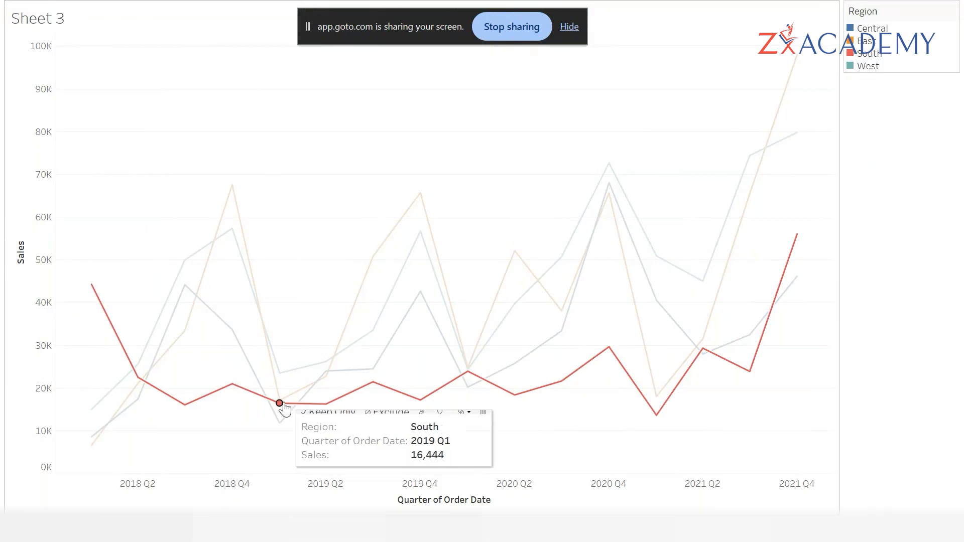
pyautogui.click(468, 373)
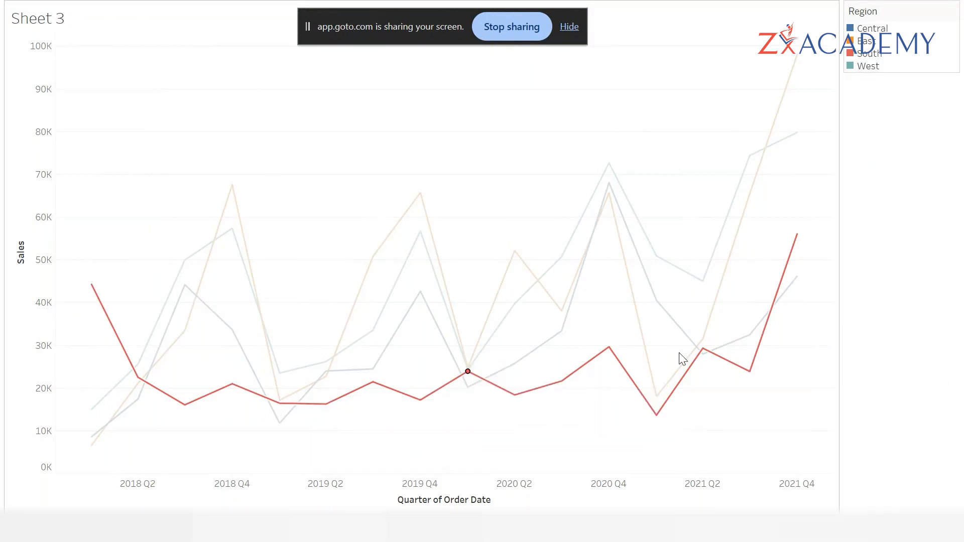
pyautogui.click(236, 389)
pyautogui.moveTo(135, 375)
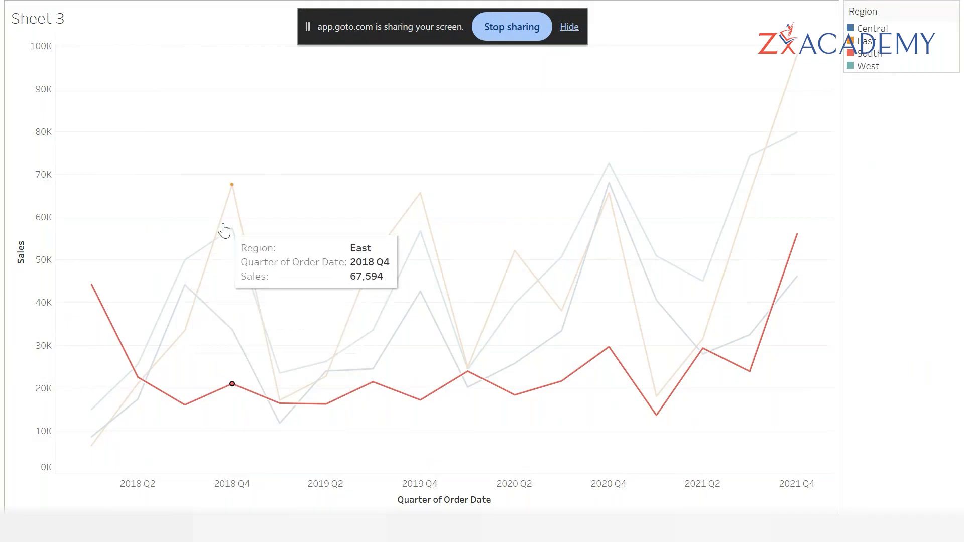
pyautogui.click(191, 173)
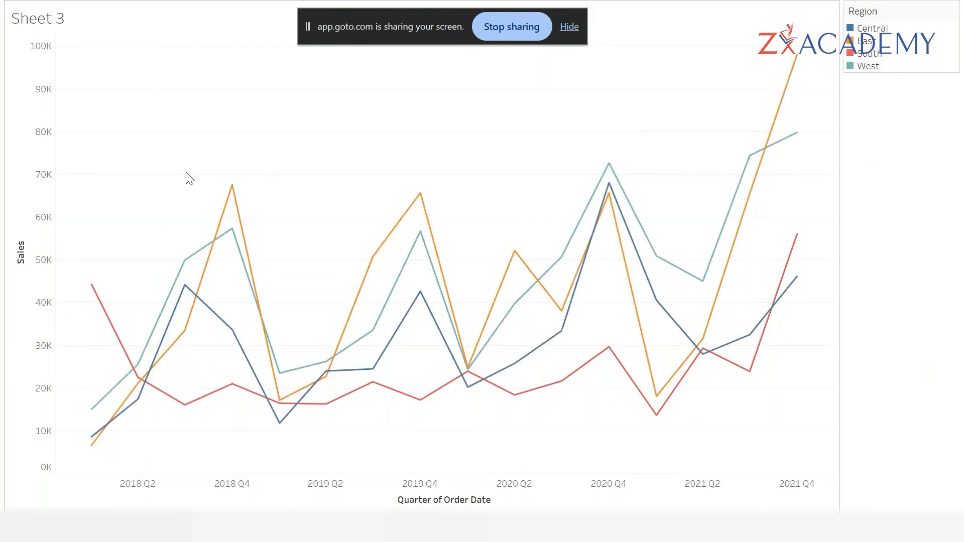
# - Examine the regions' sales across the 2018 quarters, highlighting the South line around 2018 Q4 and clearing the highlight
pyautogui.moveTo(188, 307)
pyautogui.moveTo(224, 400)
pyautogui.moveTo(184, 281)
pyautogui.moveTo(115, 348)
pyautogui.moveTo(228, 215)
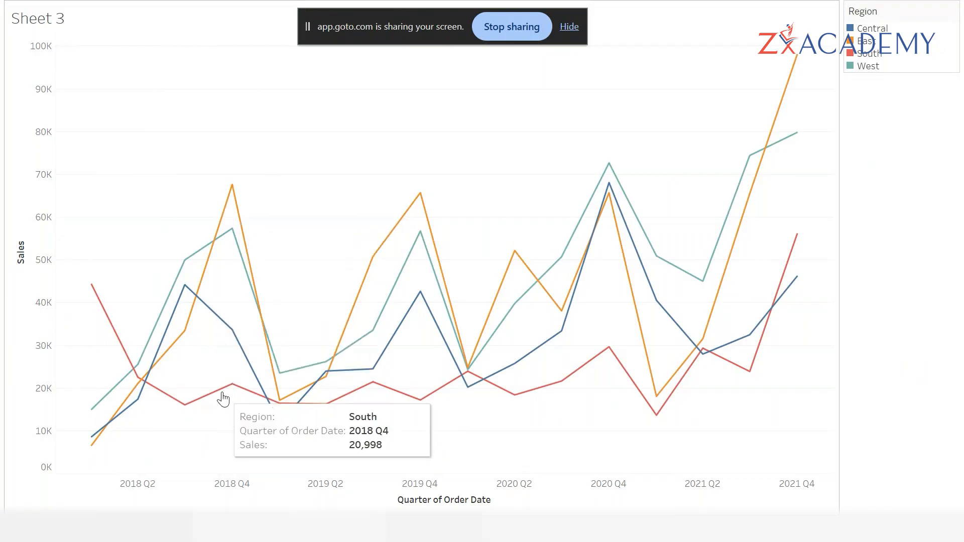
pyautogui.click(224, 399)
pyautogui.click(246, 210)
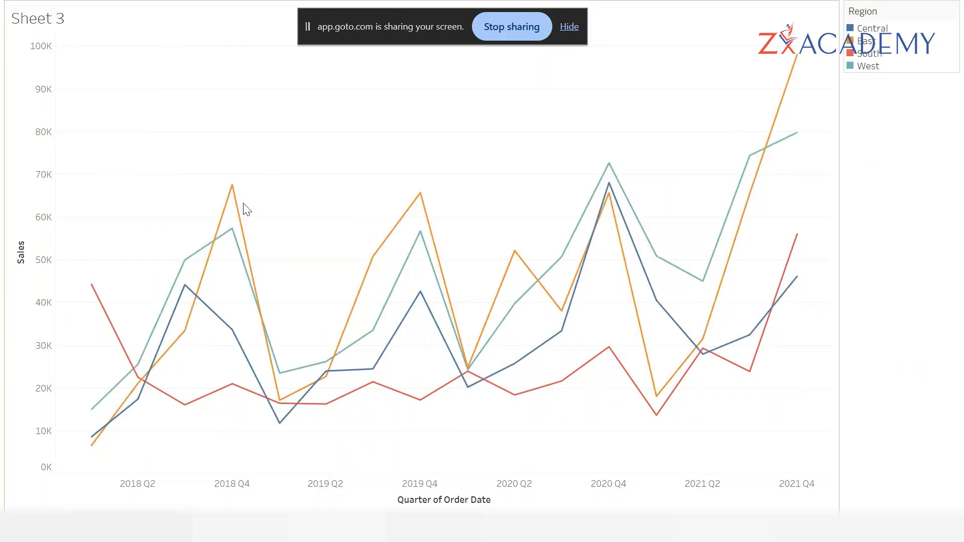
pyautogui.click(230, 400)
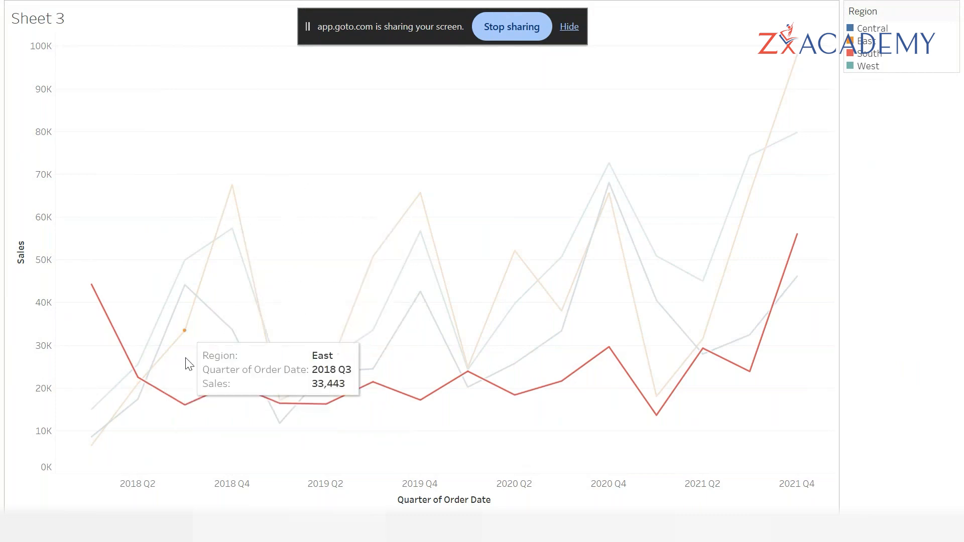
pyautogui.click(209, 355)
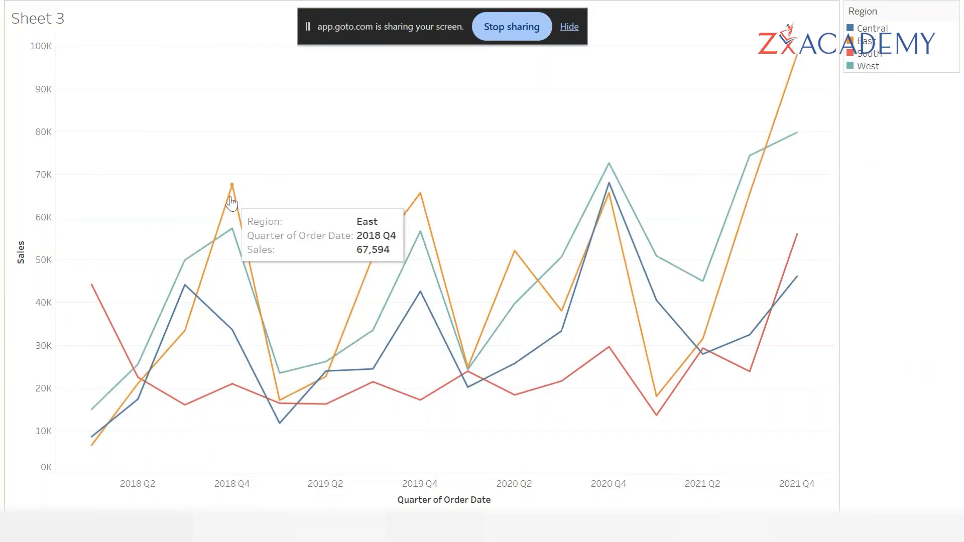
# - Compare the East line's 2018 Q3 and Q4 sales with the South line by highlighting each, then clear the highlight and leave presentation mode
pyautogui.click(231, 199)
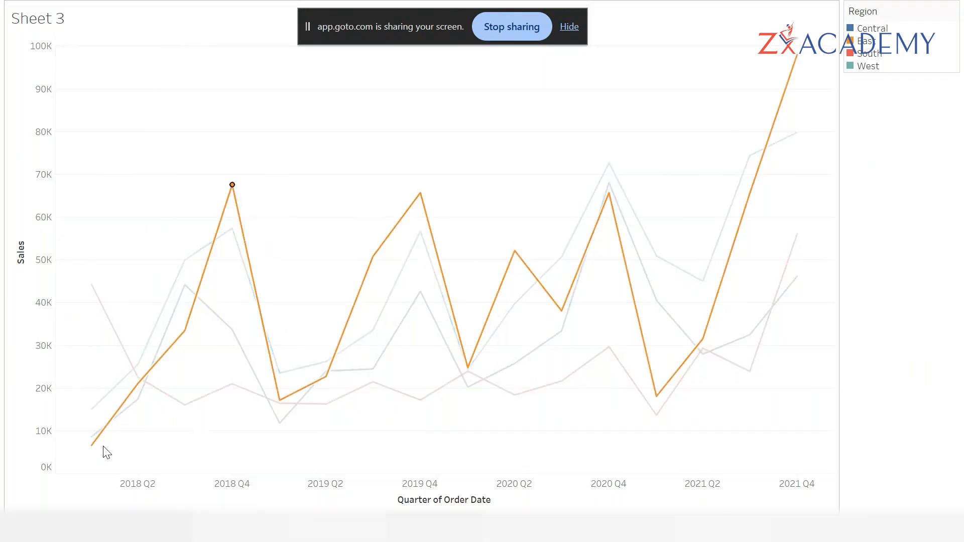
pyautogui.moveTo(179, 338)
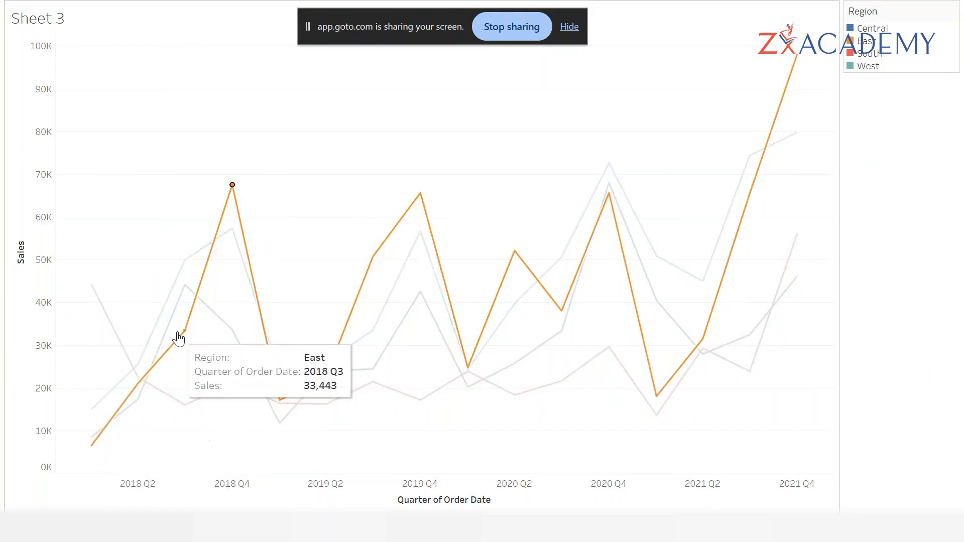
pyautogui.moveTo(232, 191)
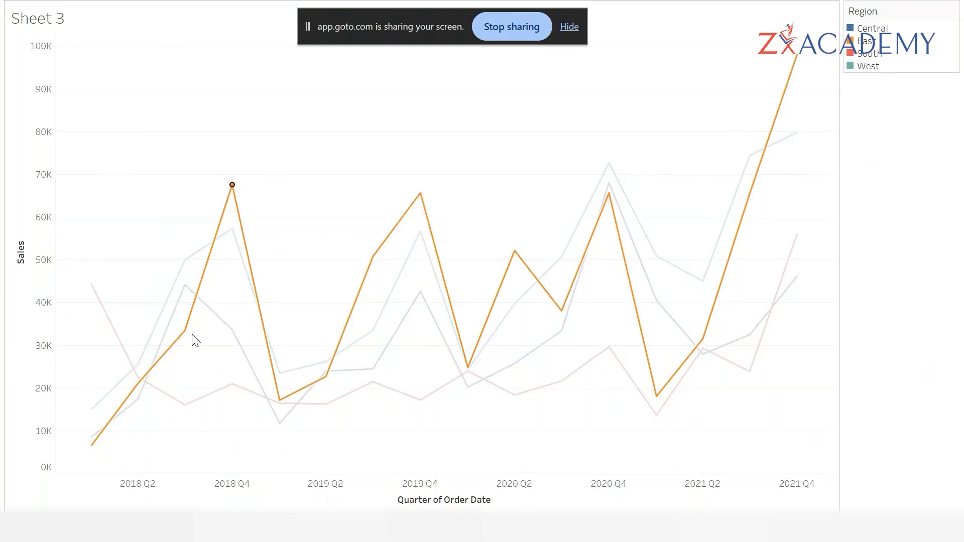
pyautogui.click(195, 293)
pyautogui.click(231, 387)
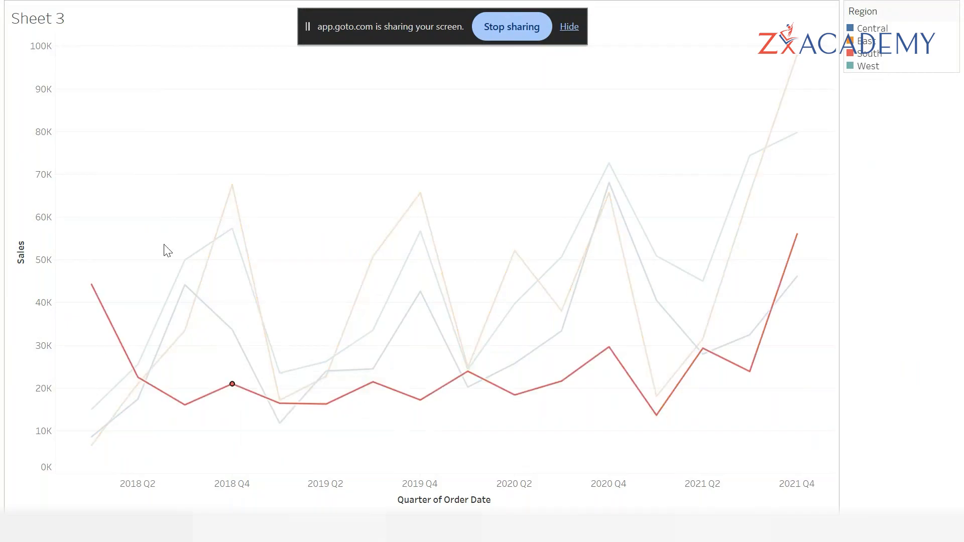
pyautogui.moveTo(231, 231)
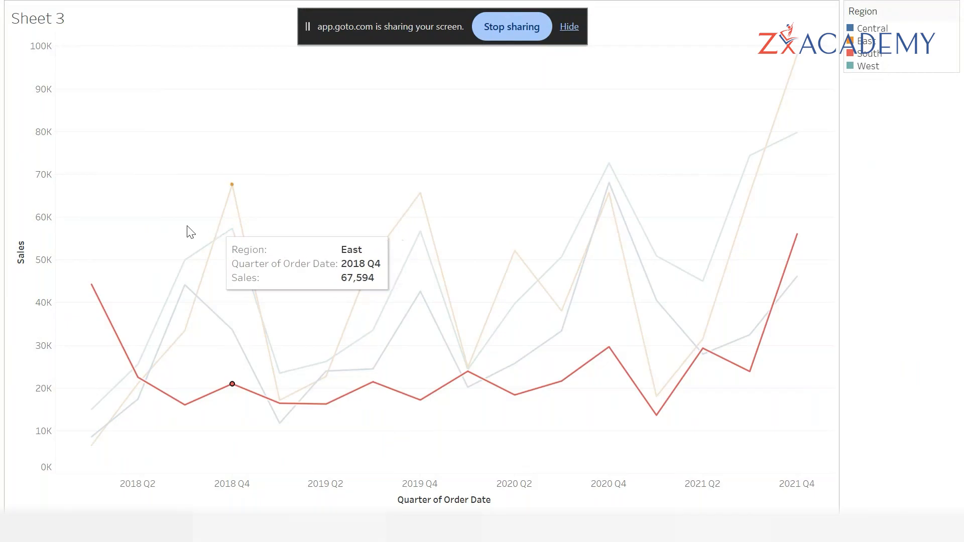
pyautogui.click(742, 403)
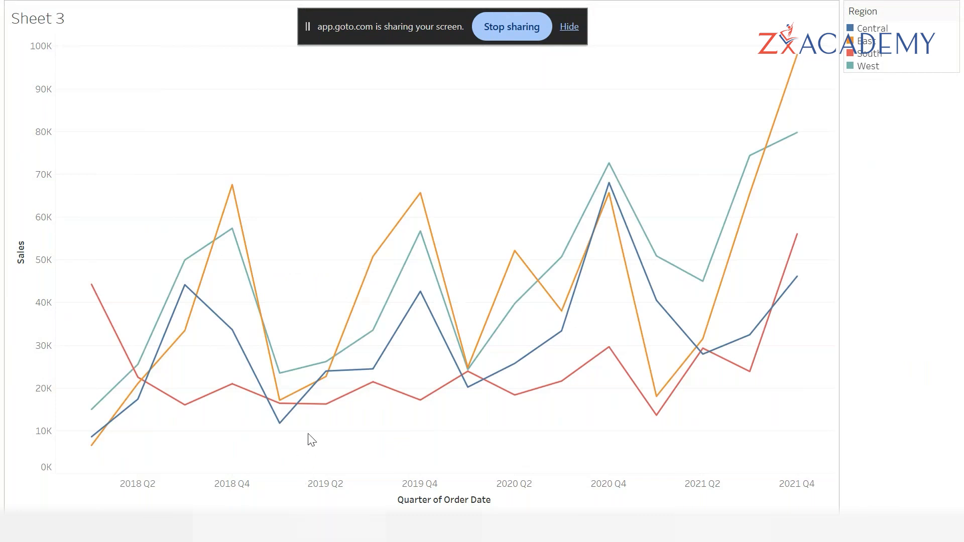
pyautogui.press('Escape')
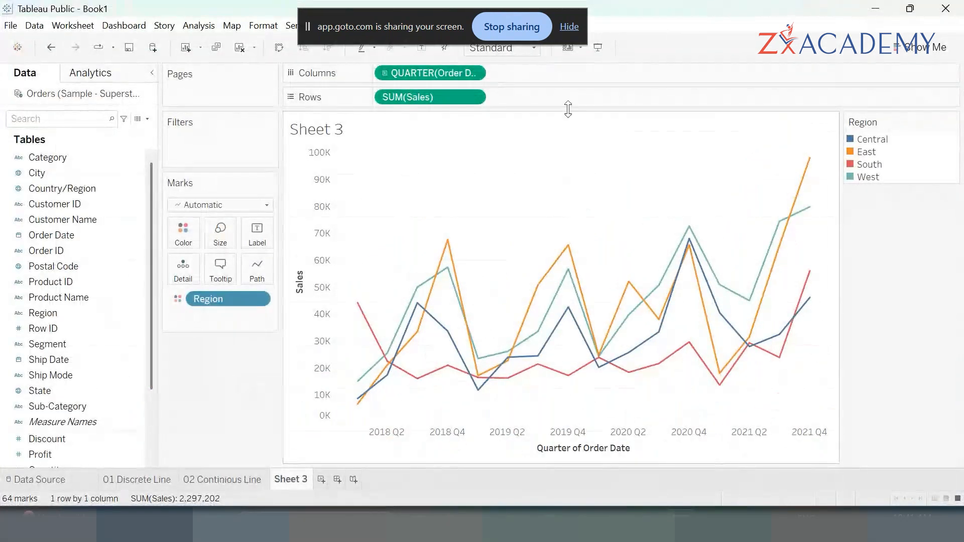
# - Drill the Order Date axis down through months and weeks to days, and set it back to continuous years
pyautogui.click(382, 73)
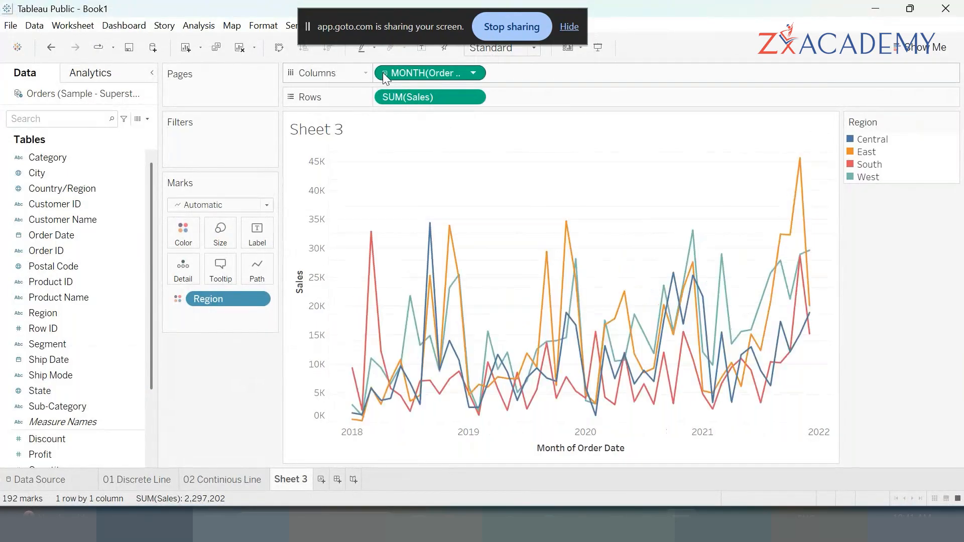
pyautogui.click(385, 73)
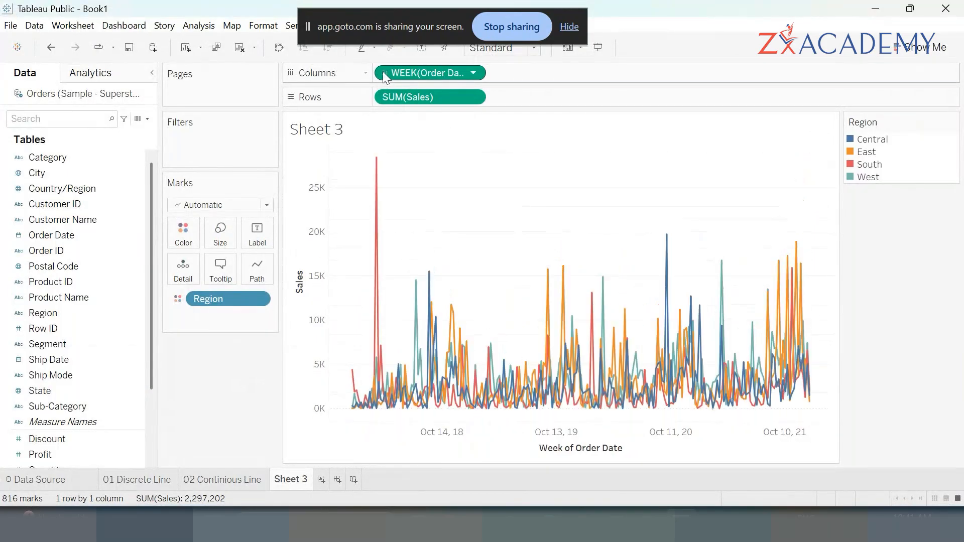
pyautogui.click(383, 73)
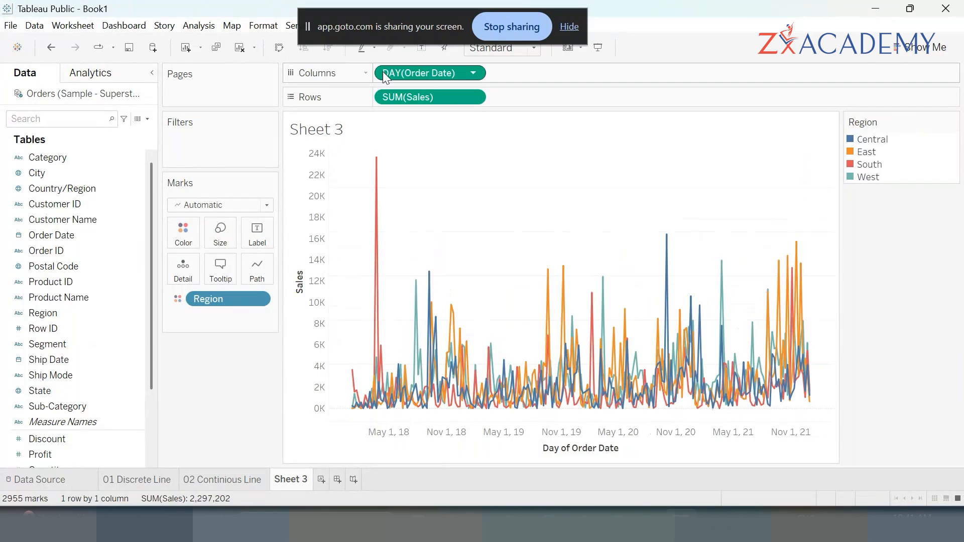
pyautogui.click(472, 74)
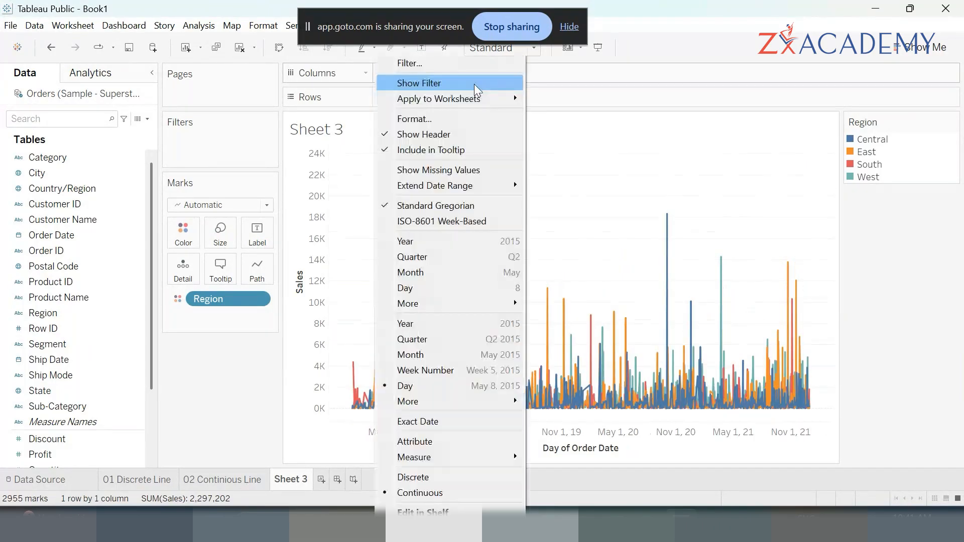
pyautogui.click(424, 323)
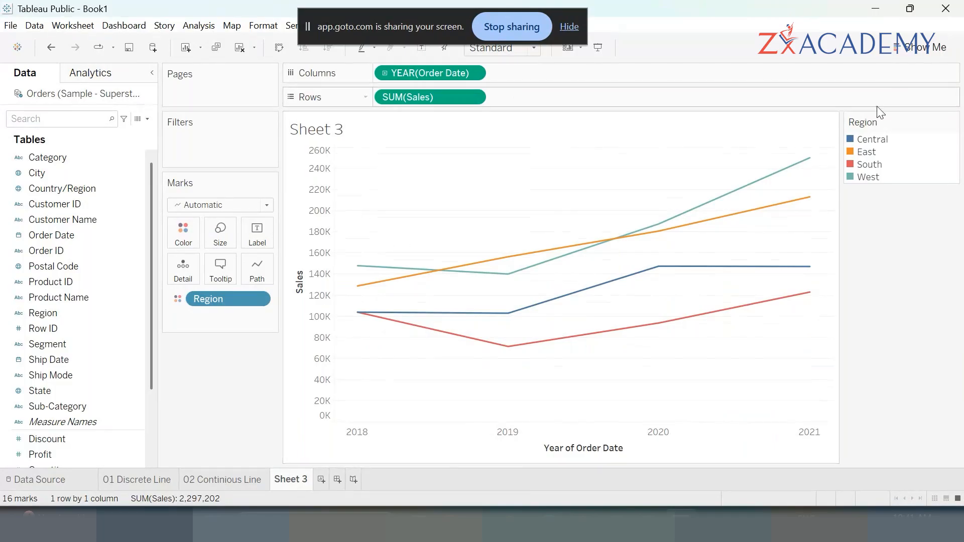
# - Set the Order Date axis to continuous quarters and narrow the side panes to widen the chart
pyautogui.click(927, 47)
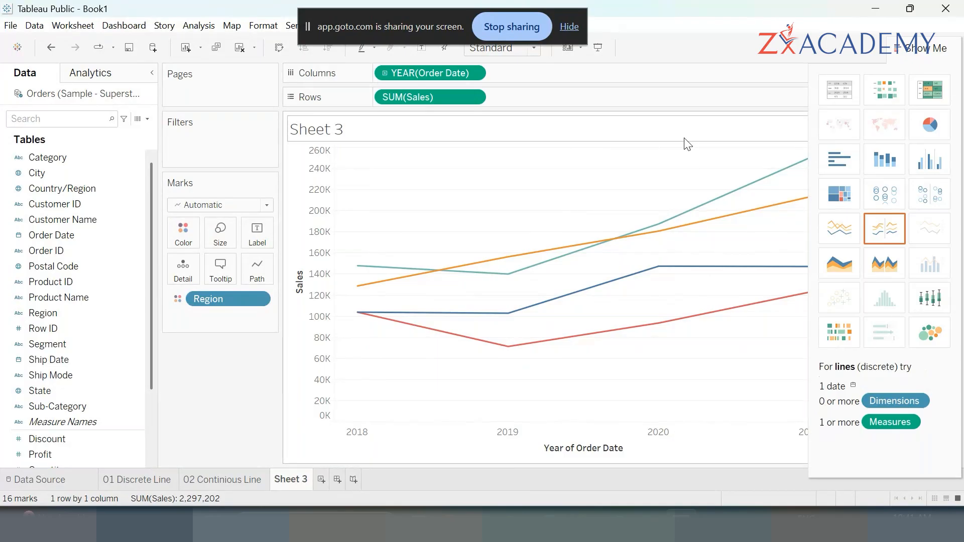
pyautogui.click(381, 72)
pyautogui.click(381, 72)
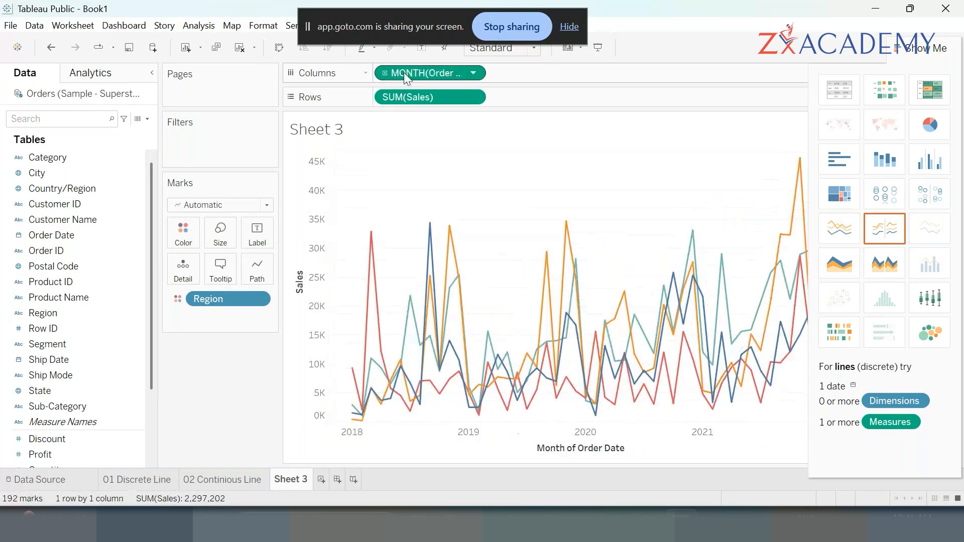
pyautogui.click(473, 73)
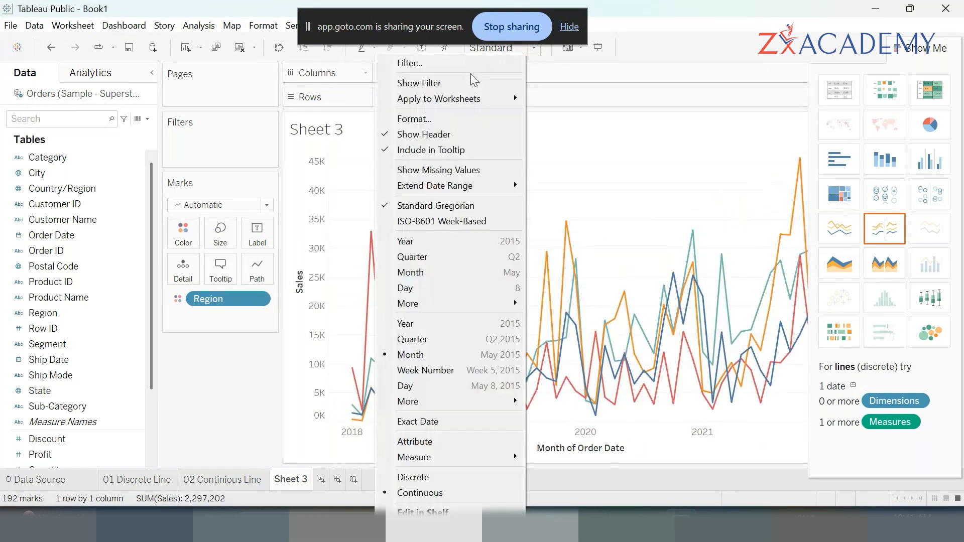
pyautogui.click(436, 339)
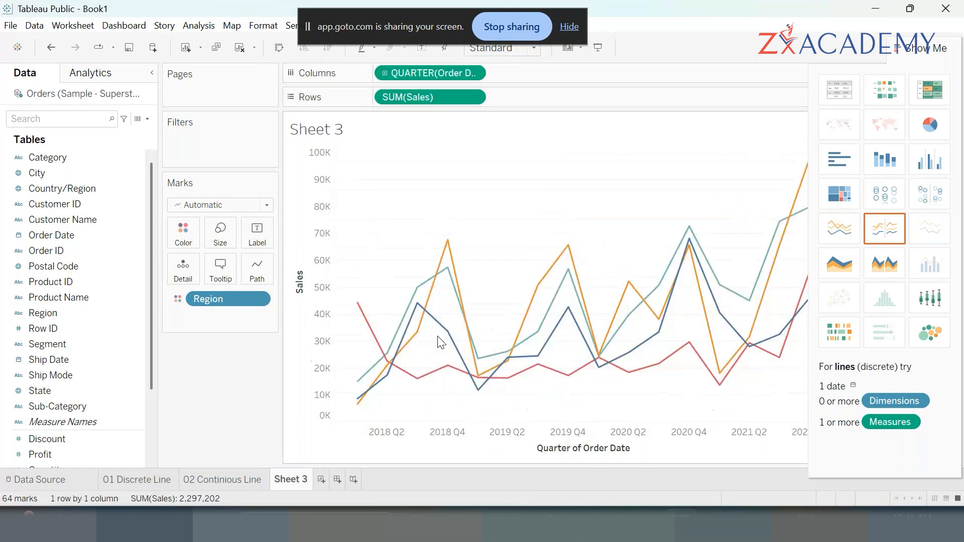
pyautogui.click(949, 52)
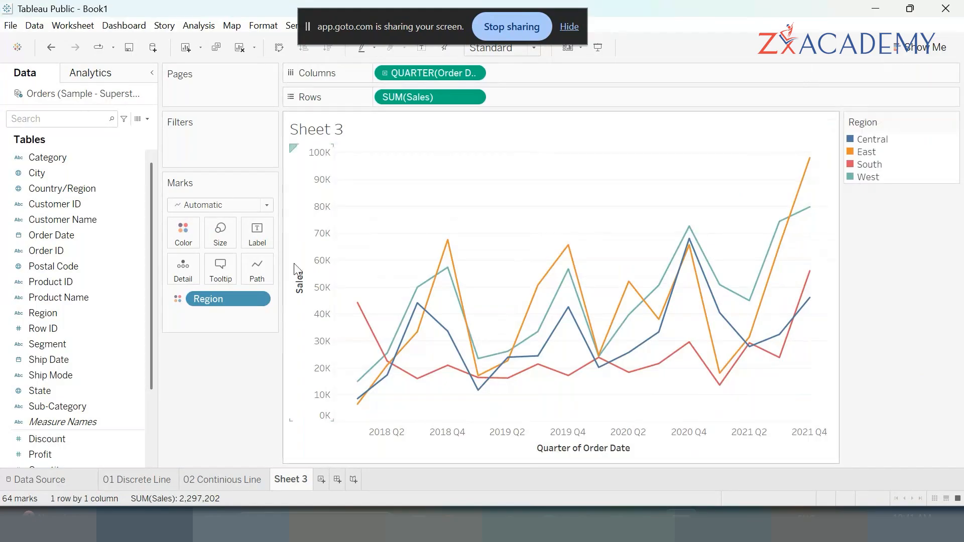
pyautogui.moveTo(156, 360); pyautogui.dragTo(123, 364)
pyautogui.moveTo(249, 389); pyautogui.dragTo(225, 387)
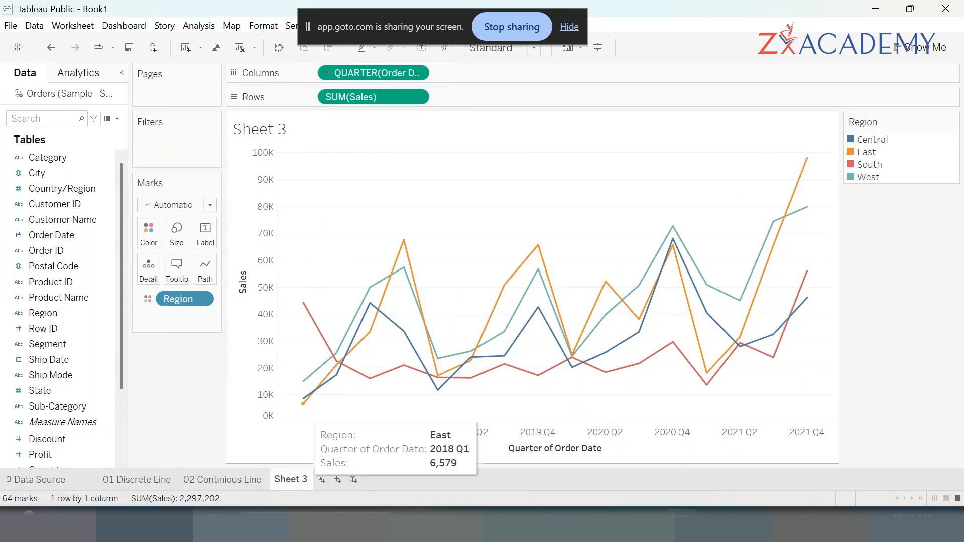
# - On a new worksheet, build a continuous area chart of Sales by Order Date
pyautogui.click(322, 479)
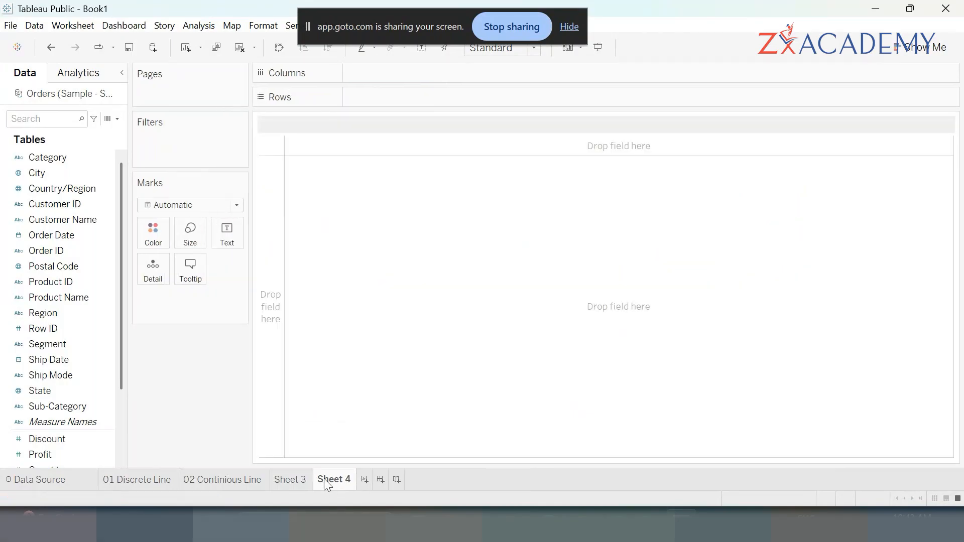
pyautogui.click(915, 54)
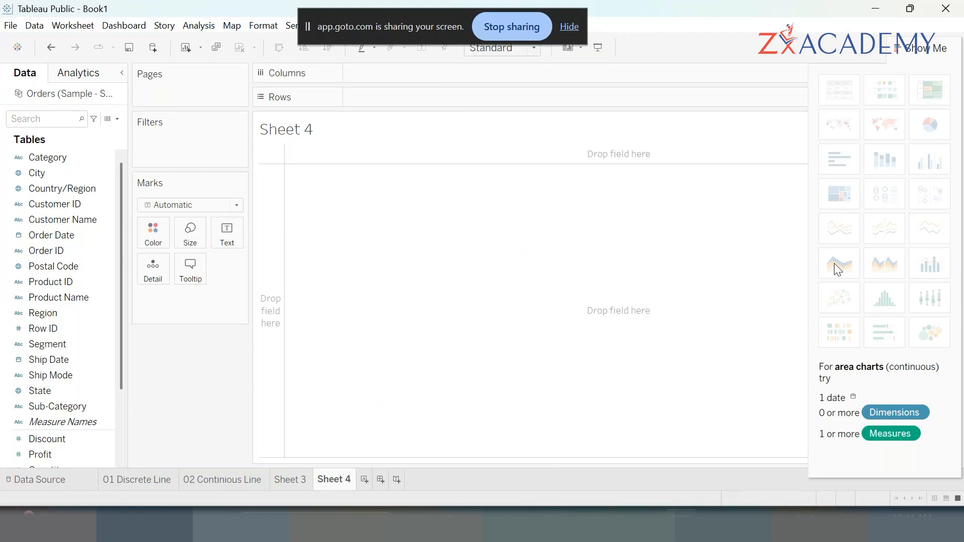
pyautogui.scroll(-1, 44, 421)
pyautogui.click(46, 438)
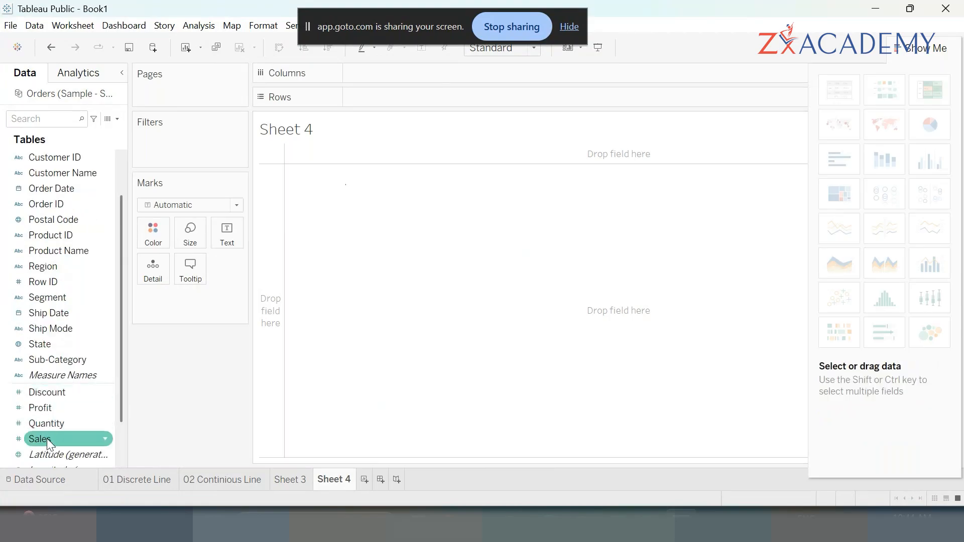
pyautogui.click(49, 448)
pyautogui.click(46, 437)
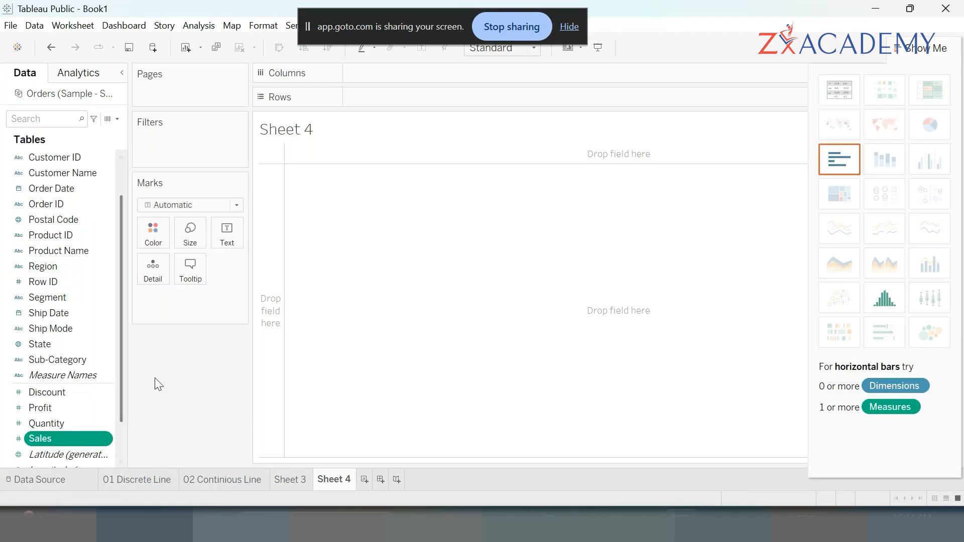
pyautogui.keyDown('ctrl'); pyautogui.click(68, 187); pyautogui.keyUp('ctrl')
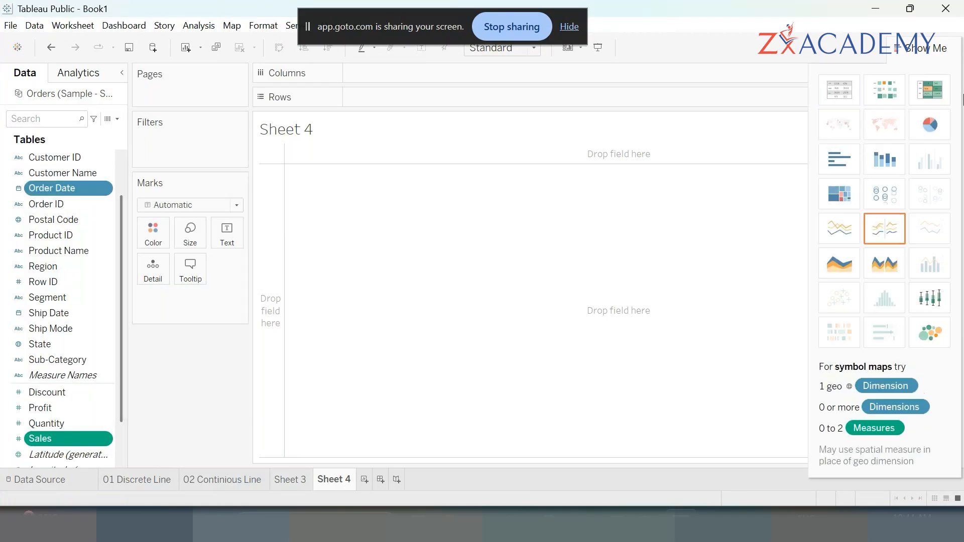
pyautogui.click(839, 266)
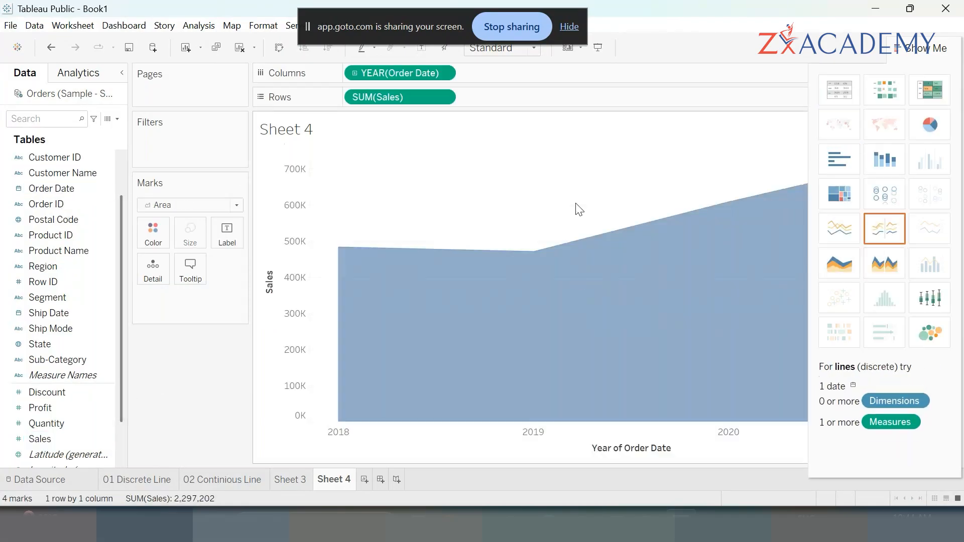
pyautogui.click(906, 47)
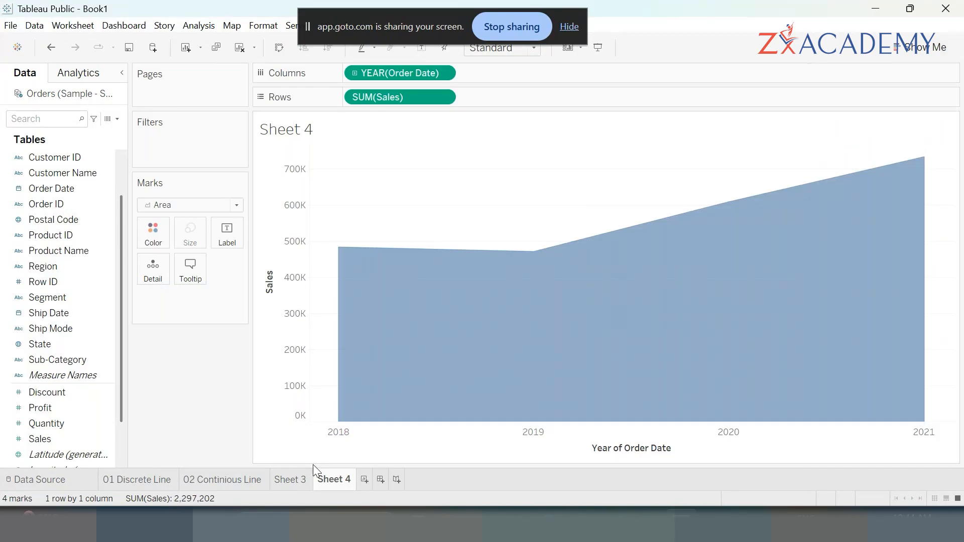
# - Switch the chart to continuous lines for comparison and change it back to a continuous area chart
pyautogui.click(921, 47)
pyautogui.click(849, 236)
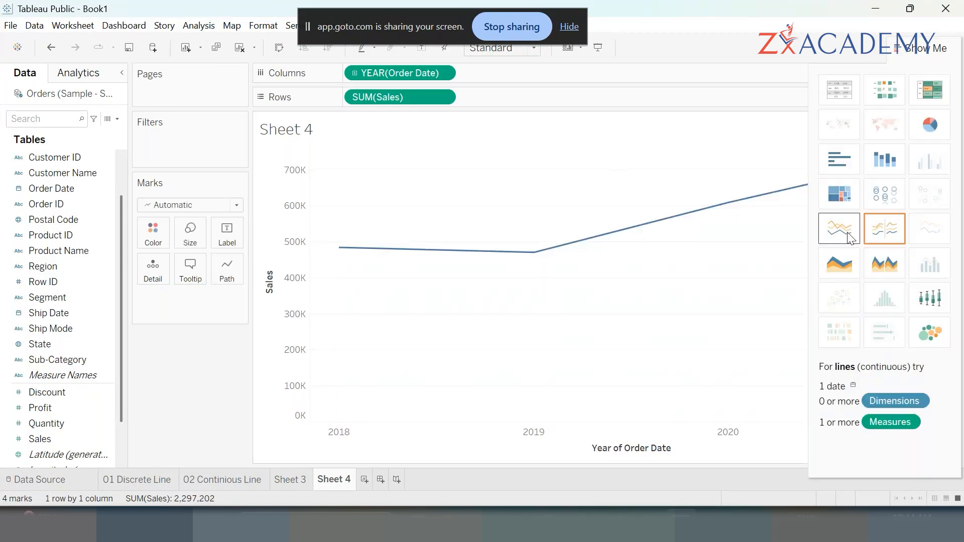
pyautogui.click(838, 263)
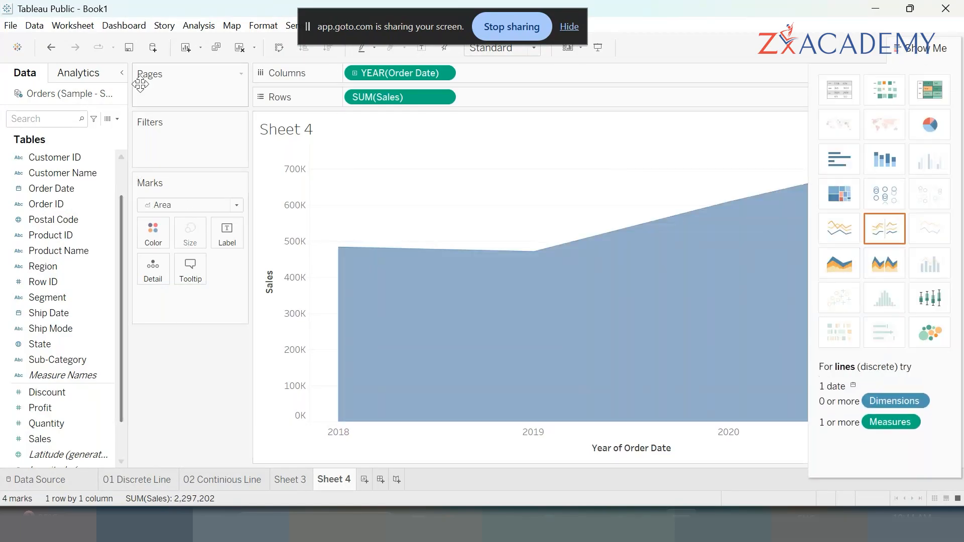
pyautogui.click(923, 47)
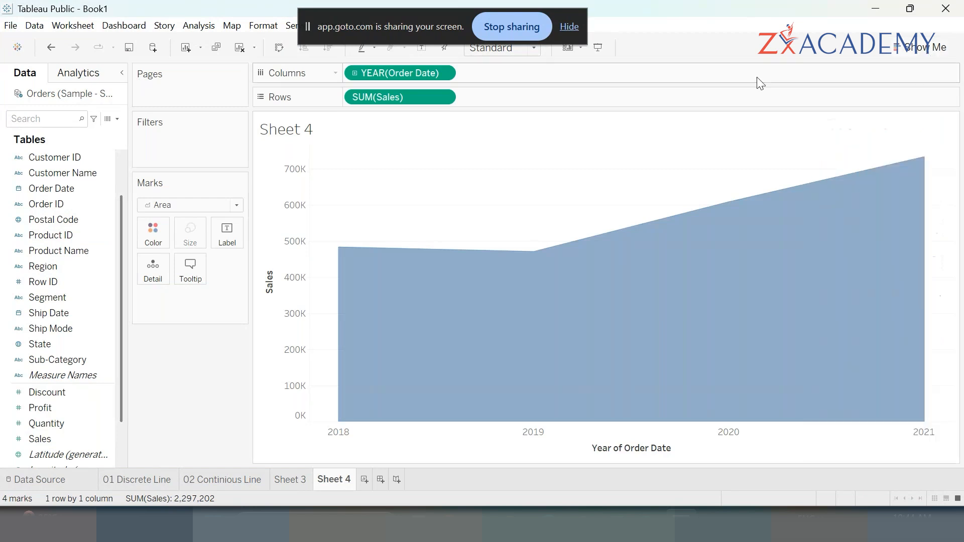
# - Split the area chart into coloured Region bands by quarter, and highlight the South band at 2018 Q1
pyautogui.doubleClick(53, 266)
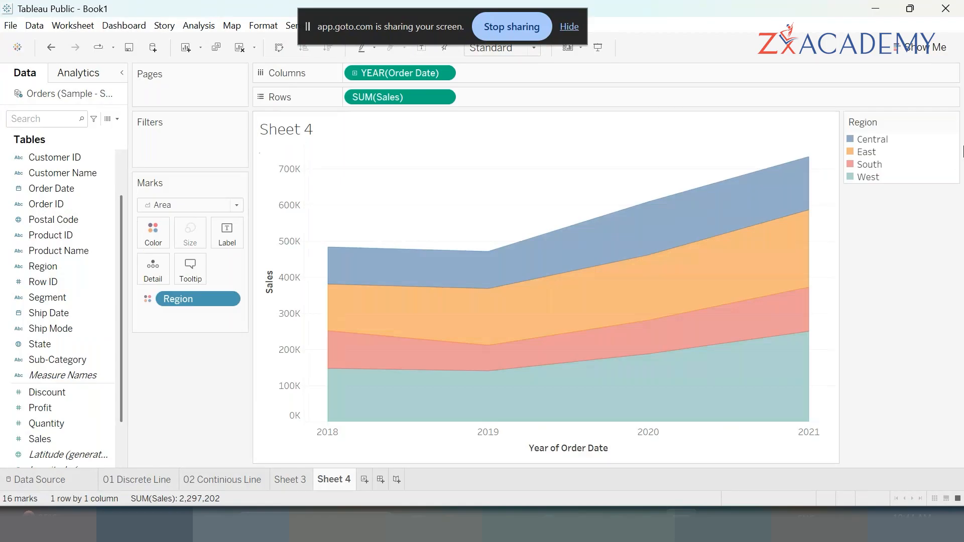
pyautogui.click(354, 73)
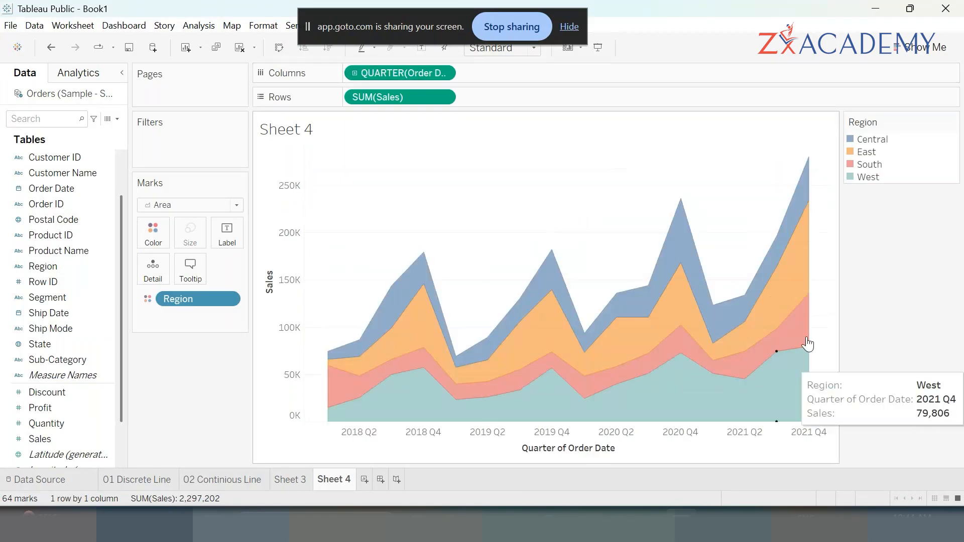
pyautogui.click(339, 394)
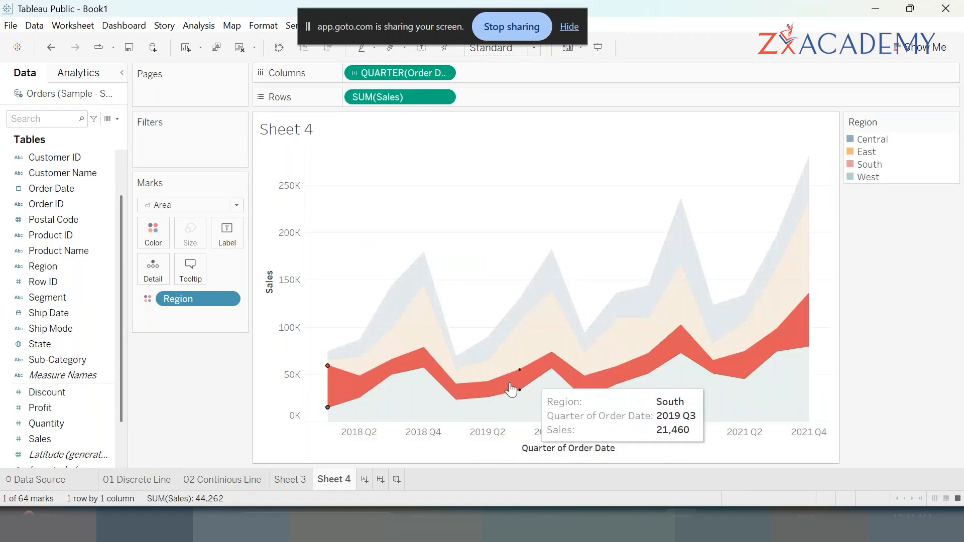
# - Highlight the East, Central and West bands in turn at different quarters of the area chart, ending with the selection cleared
pyautogui.click(545, 337)
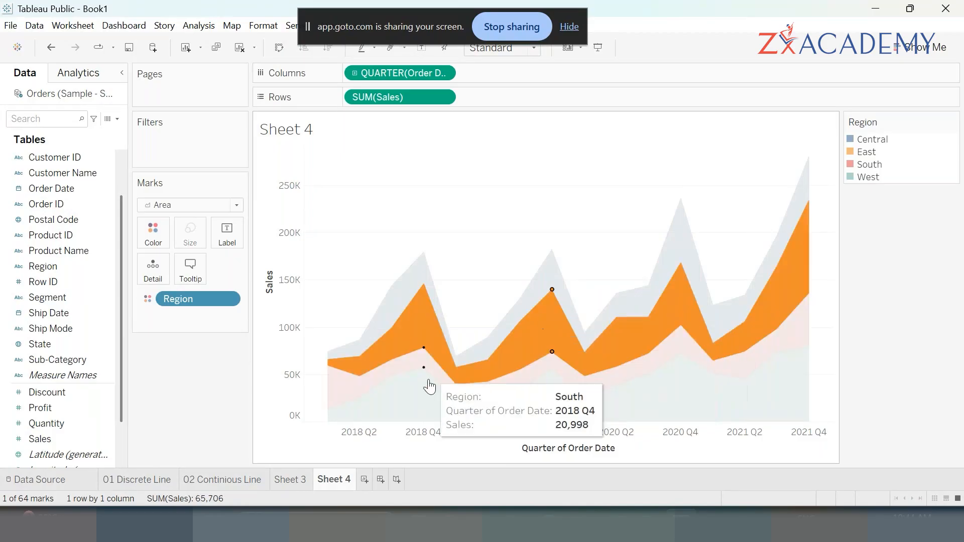
pyautogui.click(394, 303)
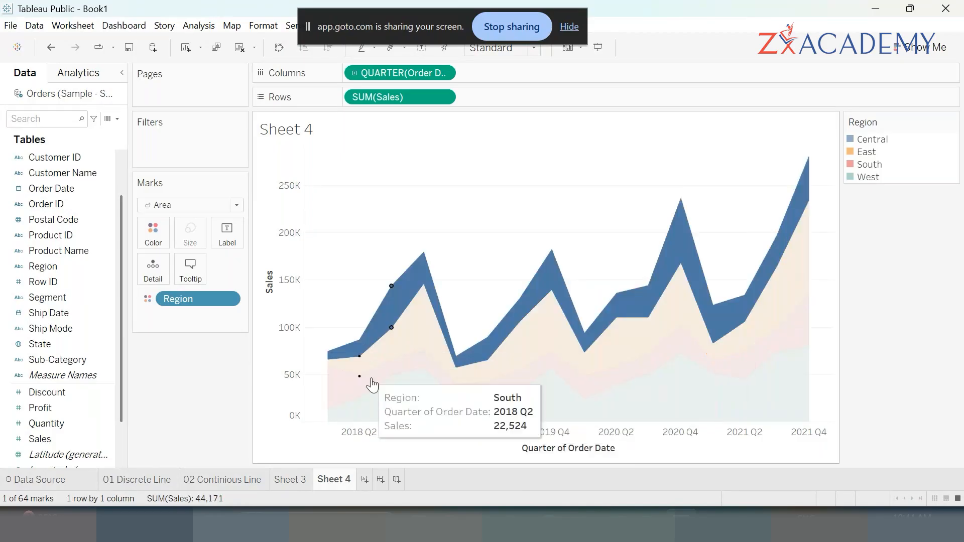
pyautogui.click(429, 392)
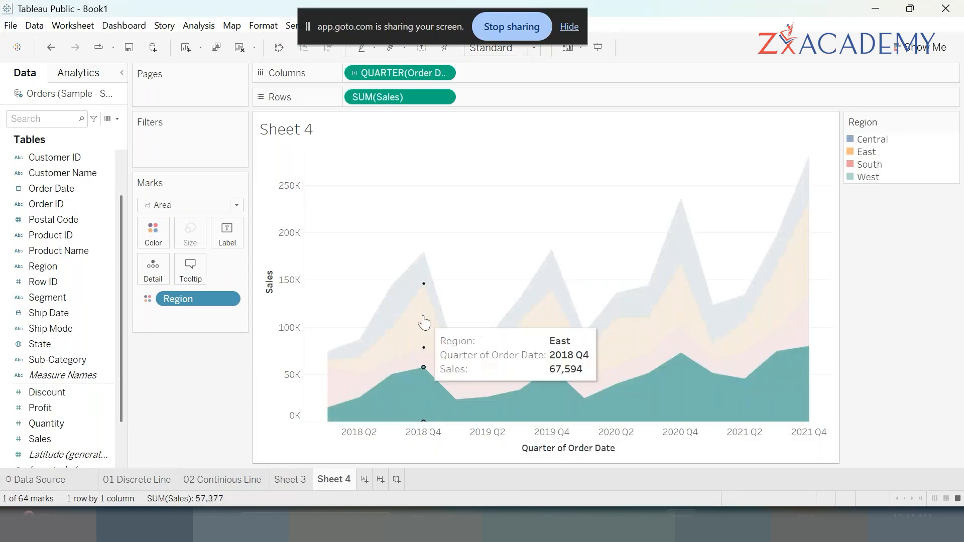
pyautogui.click(421, 273)
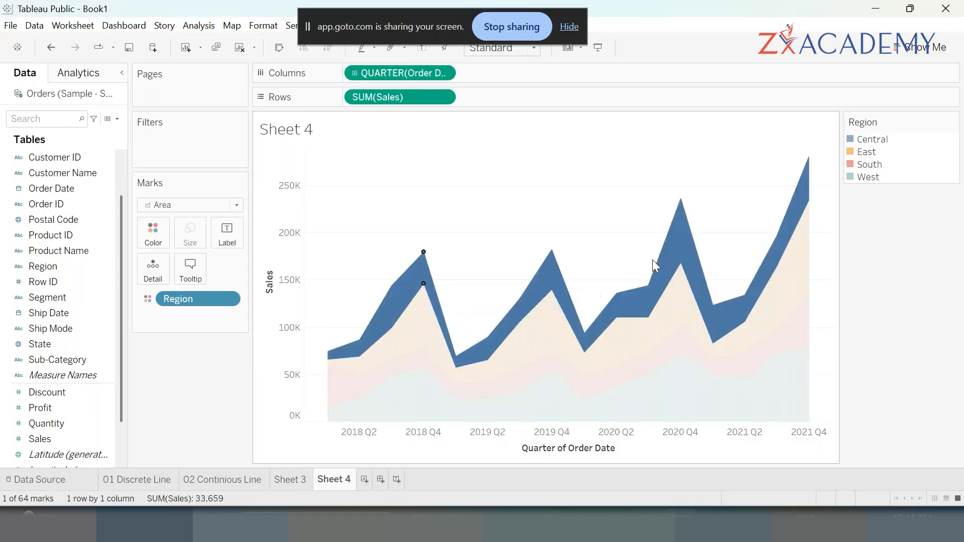
pyautogui.click(437, 351)
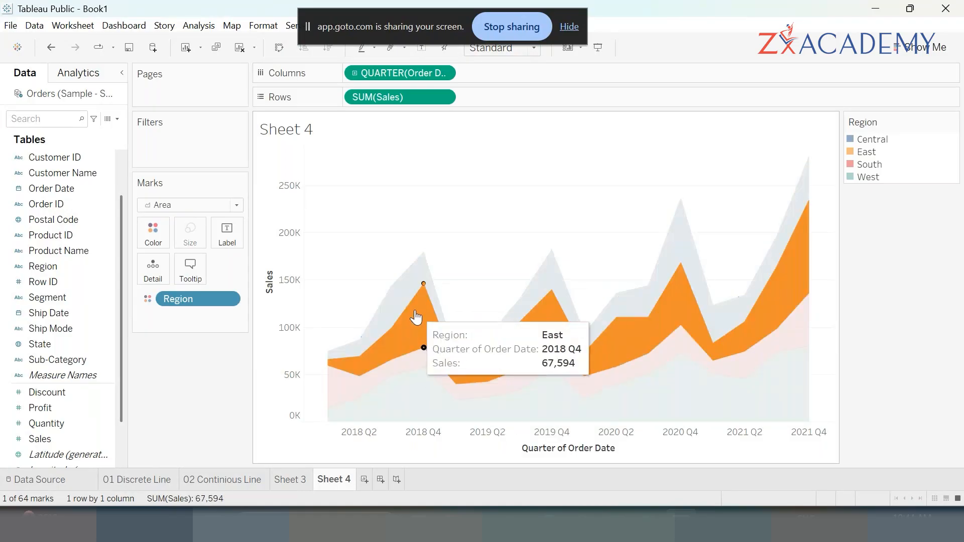
pyautogui.click(399, 230)
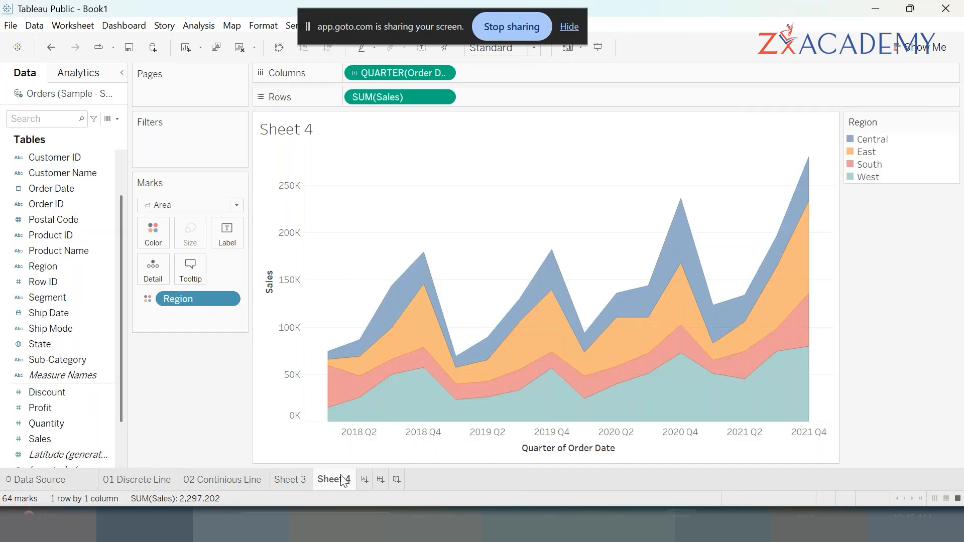
# - On a new worksheet, show the chart suggestions for the State field and look over the geographic fields in the data source
pyautogui.click(365, 480)
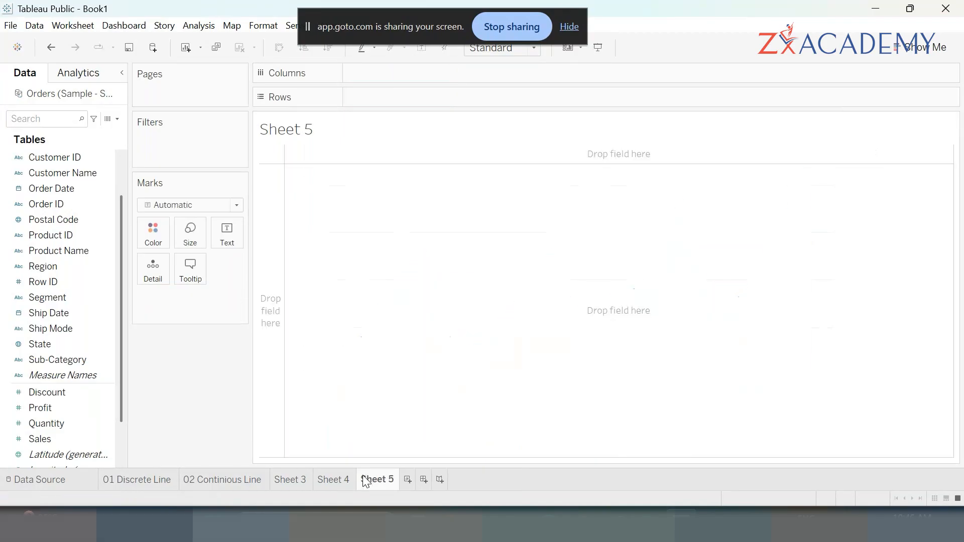
pyautogui.click(910, 49)
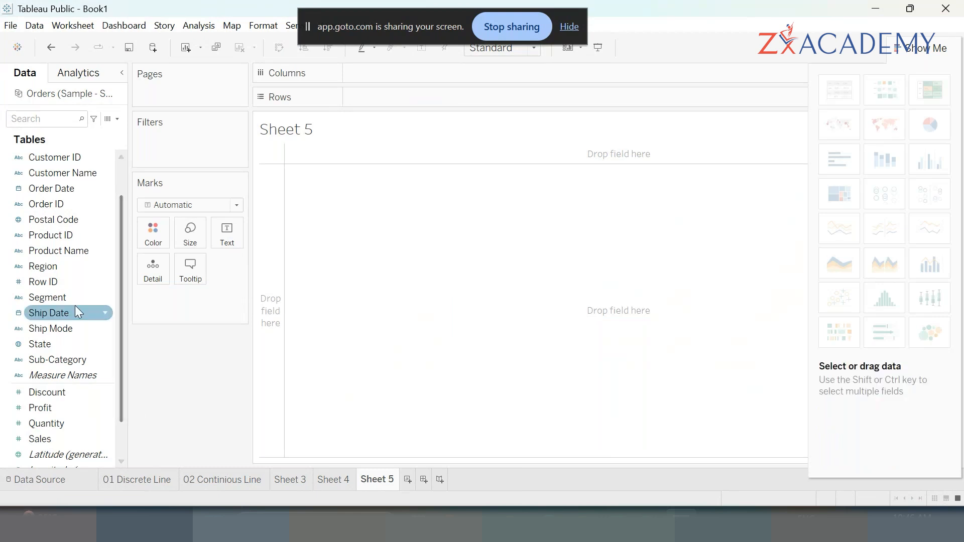
pyautogui.click(48, 346)
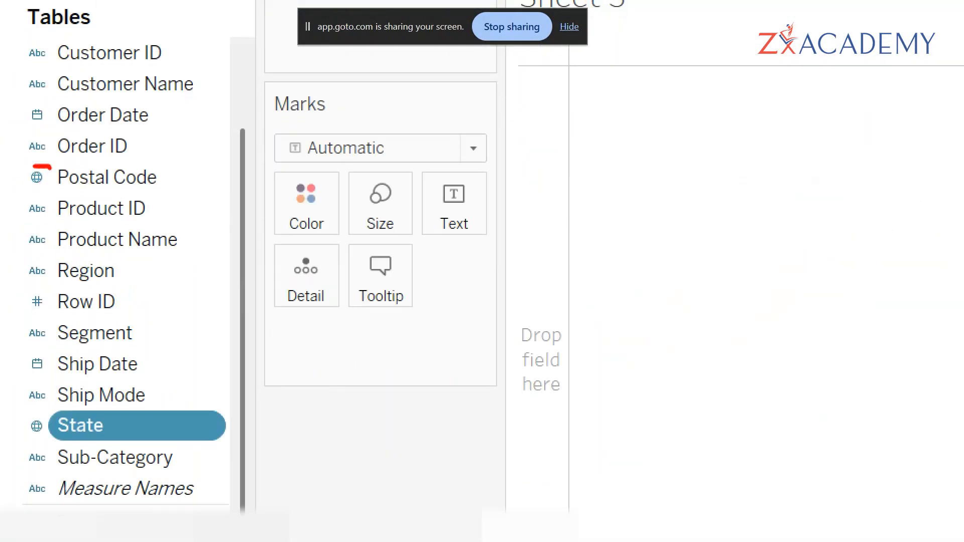
pyautogui.moveTo(50, 166); pyautogui.dragTo(62, 165)
pyautogui.moveTo(54, 402)
pyautogui.mouseDown()
pyautogui.moveTo(10, 433)
pyautogui.moveTo(86, 393)
pyautogui.mouseUp()
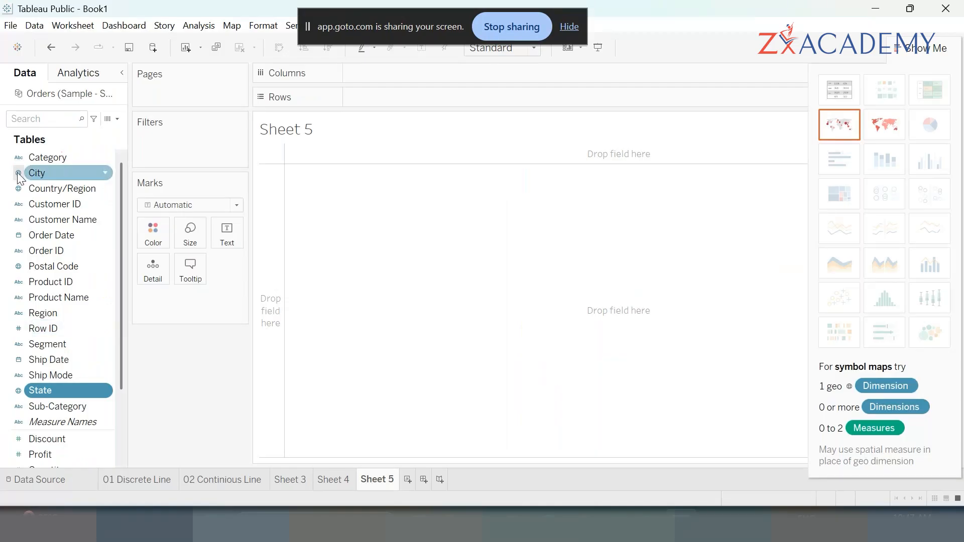
pyautogui.scroll(-1, 18, 177)
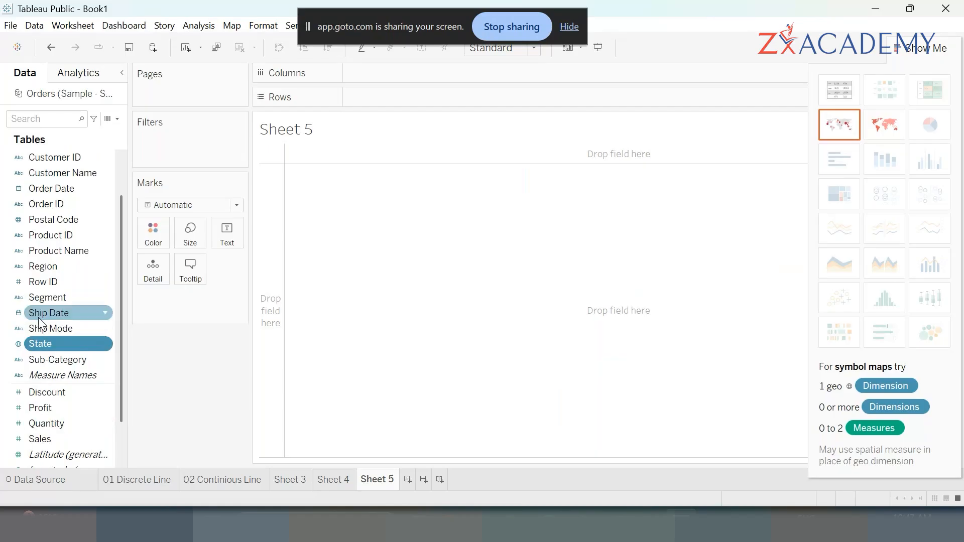
pyautogui.scroll(1, 48, 297)
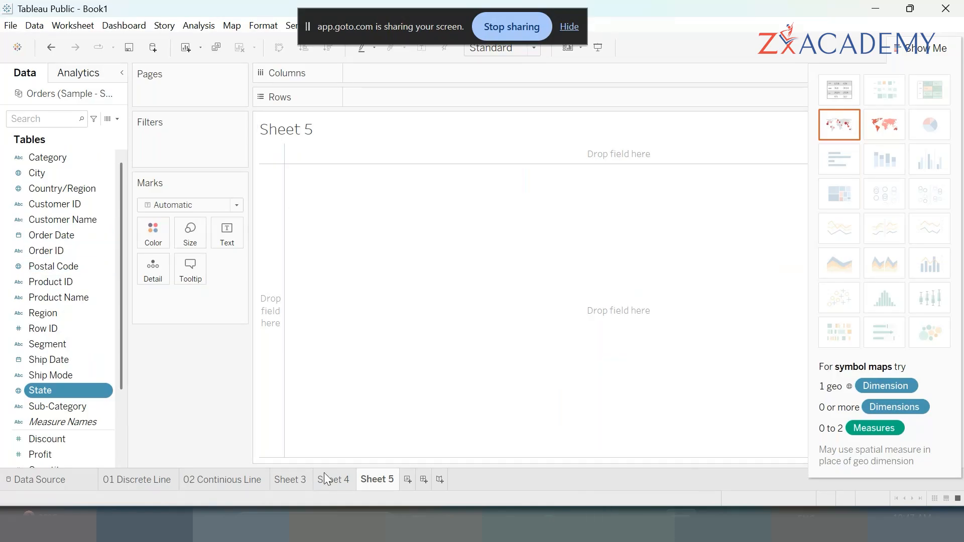
# - On Sheet 4, drill Order Date down through quarters, months, weeks and days, and reset it to continuous years
pyautogui.click(332, 486)
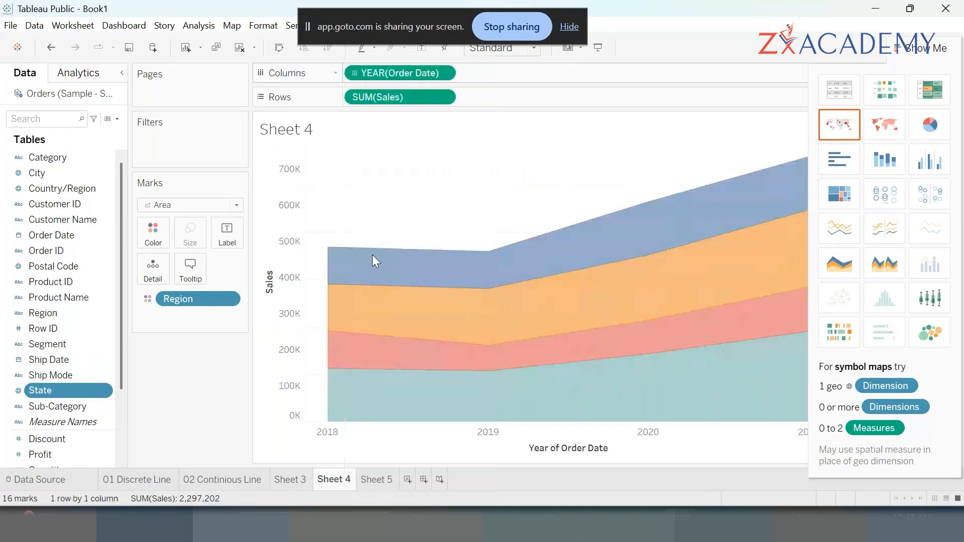
pyautogui.click(353, 74)
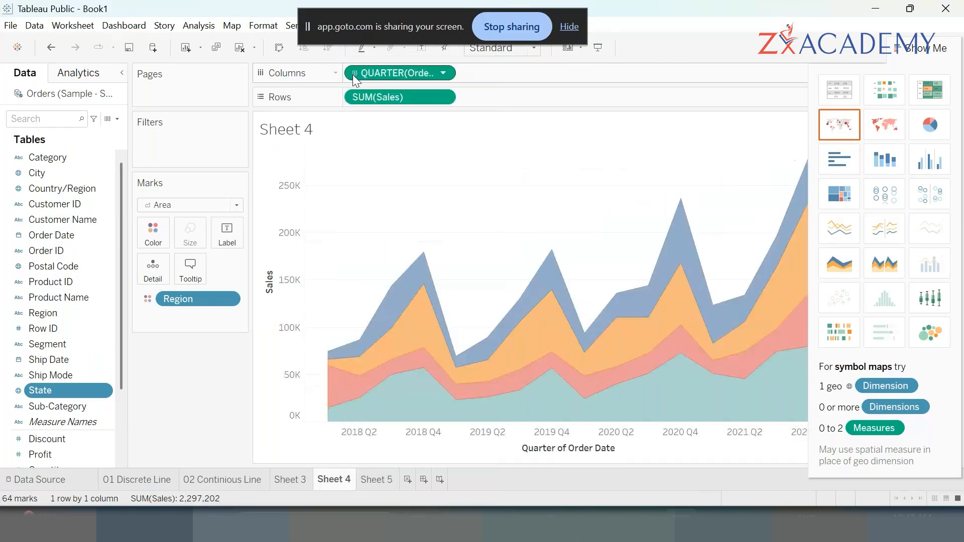
pyautogui.click(354, 74)
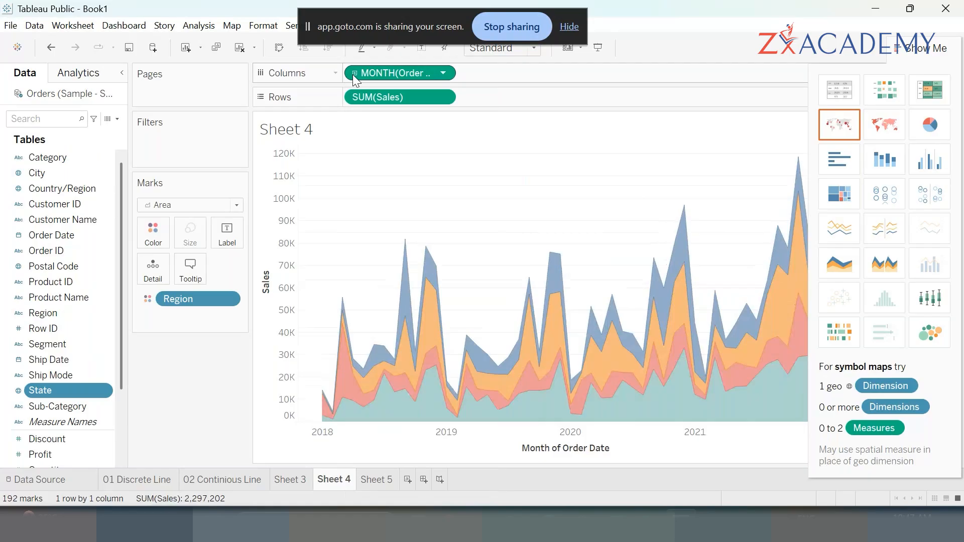
pyautogui.click(354, 74)
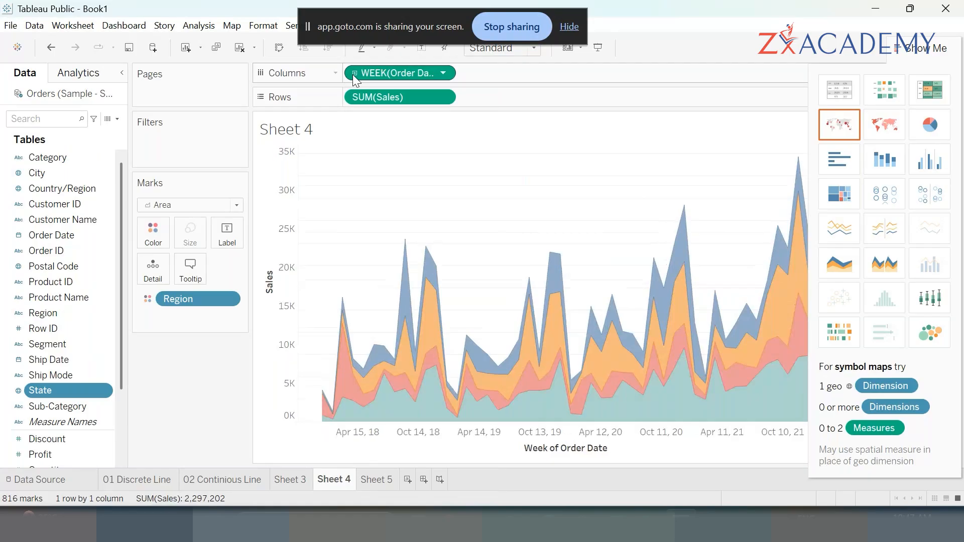
pyautogui.click(354, 74)
pyautogui.rightClick(354, 74)
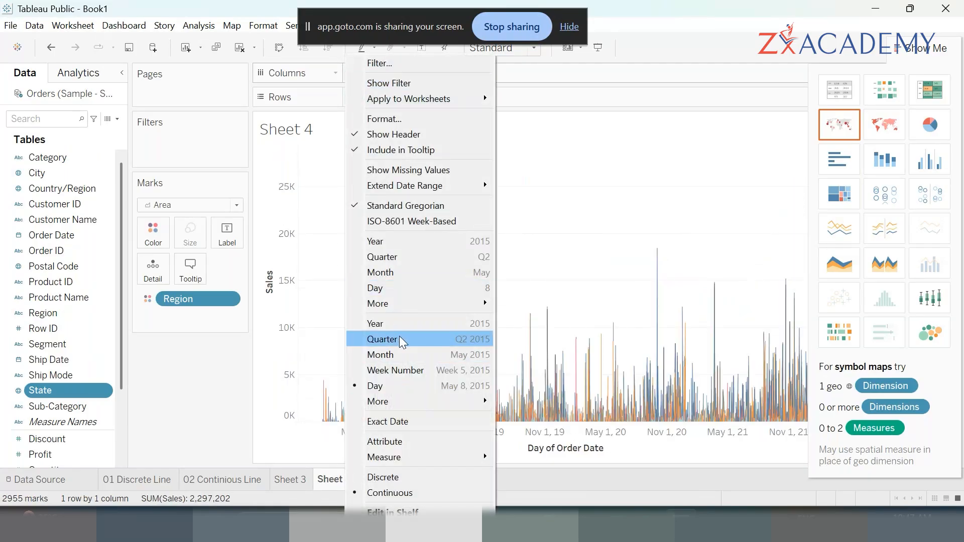
pyautogui.click(388, 324)
# - On Sheet 5, combine Country/Region and State into a hierarchy named Location, and add City below State
pyautogui.click(380, 480)
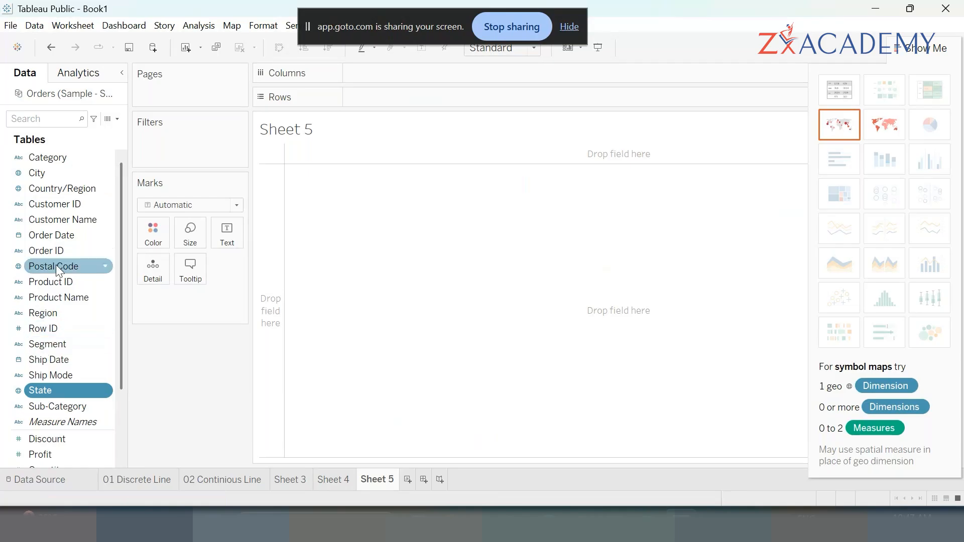
pyautogui.click(74, 190)
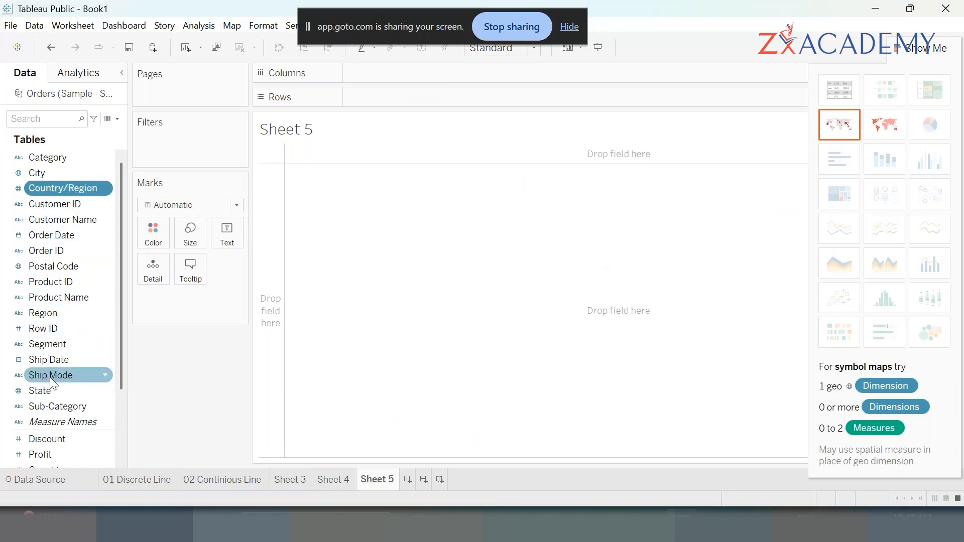
pyautogui.moveTo(45, 390); pyautogui.dragTo(67, 188)
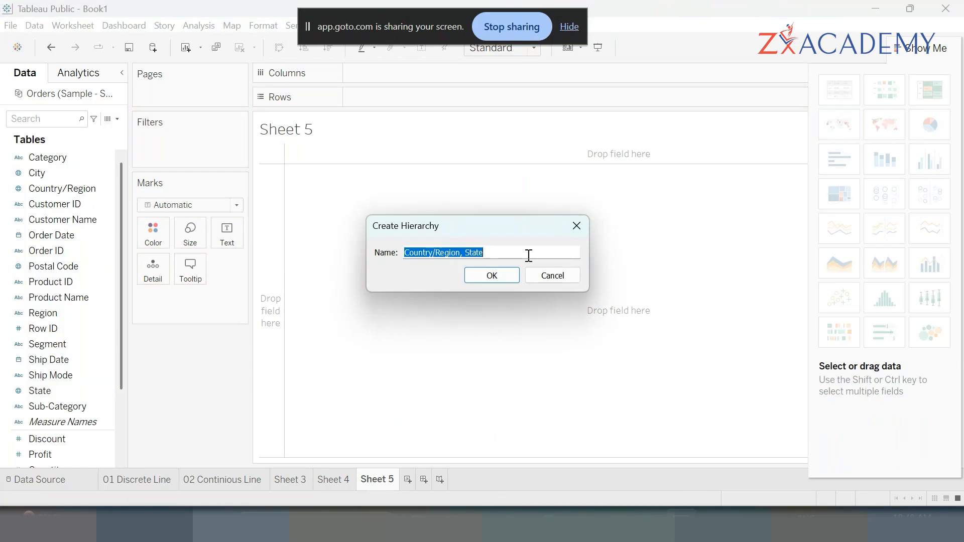
pyautogui.write('Location')
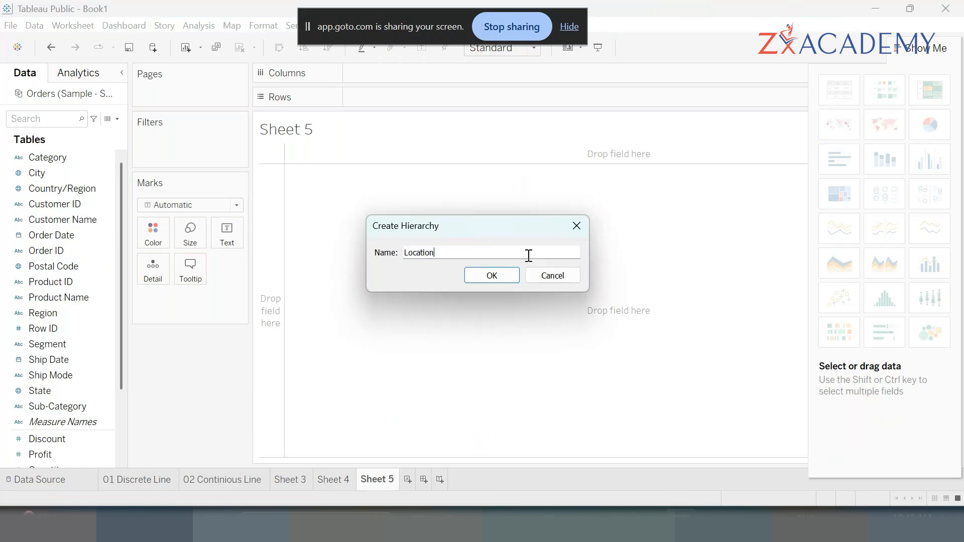
pyautogui.press('Return')
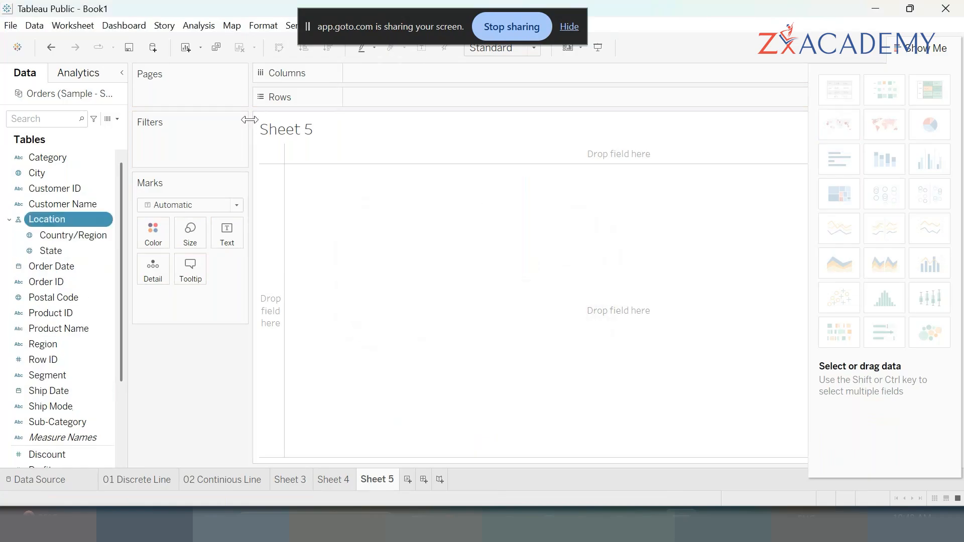
pyautogui.moveTo(39, 173); pyautogui.dragTo(59, 252)
pyautogui.keyDown('ctrl'); pyautogui.click(30, 221); pyautogui.keyUp('ctrl')
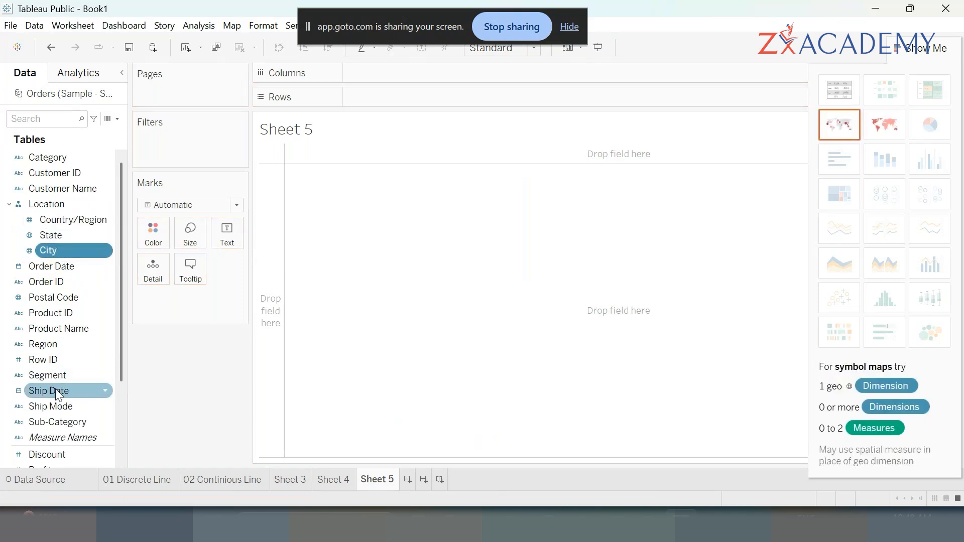
# - Add Product ID below City in the Location hierarchy and check the hierarchy's levels
pyautogui.scroll(-1, 61, 372)
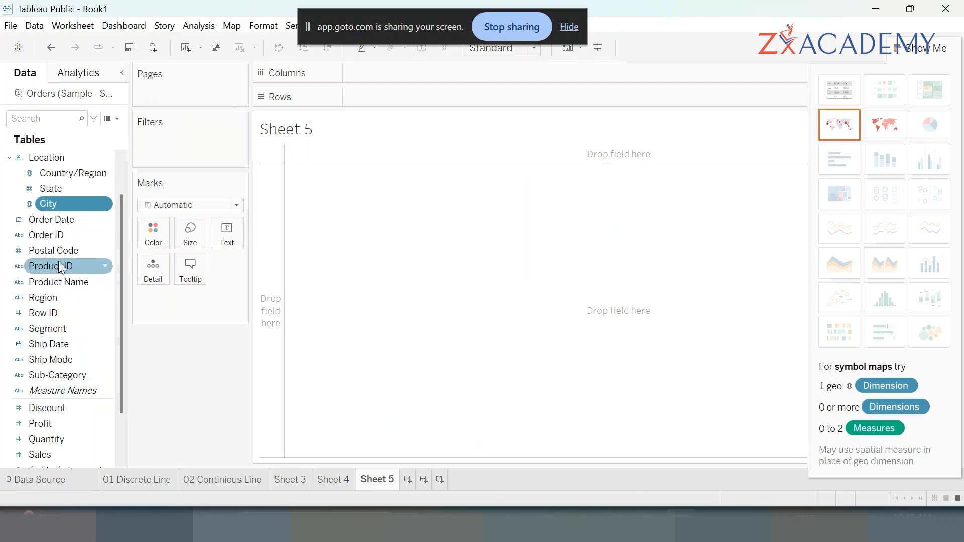
pyautogui.moveTo(58, 261); pyautogui.dragTo(67, 207)
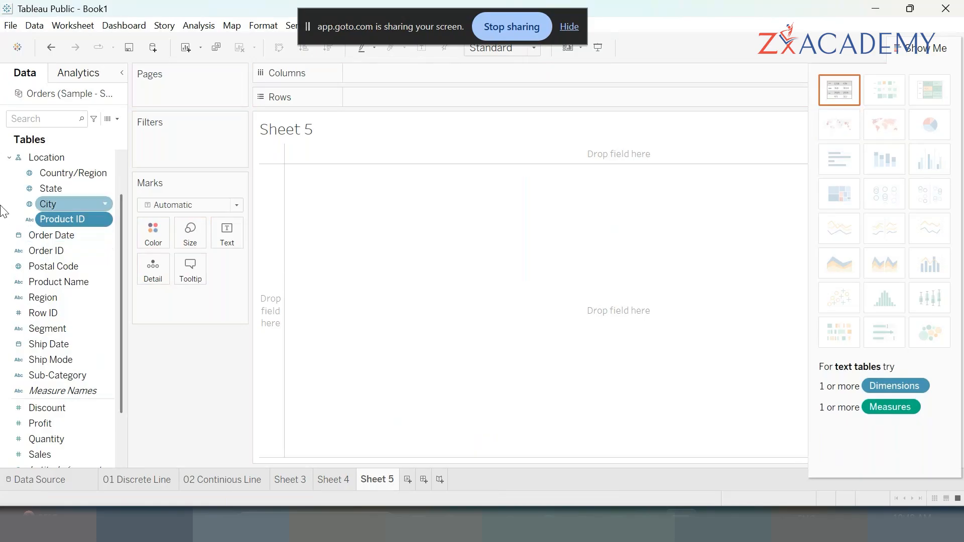
pyautogui.scroll(1, 102, 220)
pyautogui.click(64, 235)
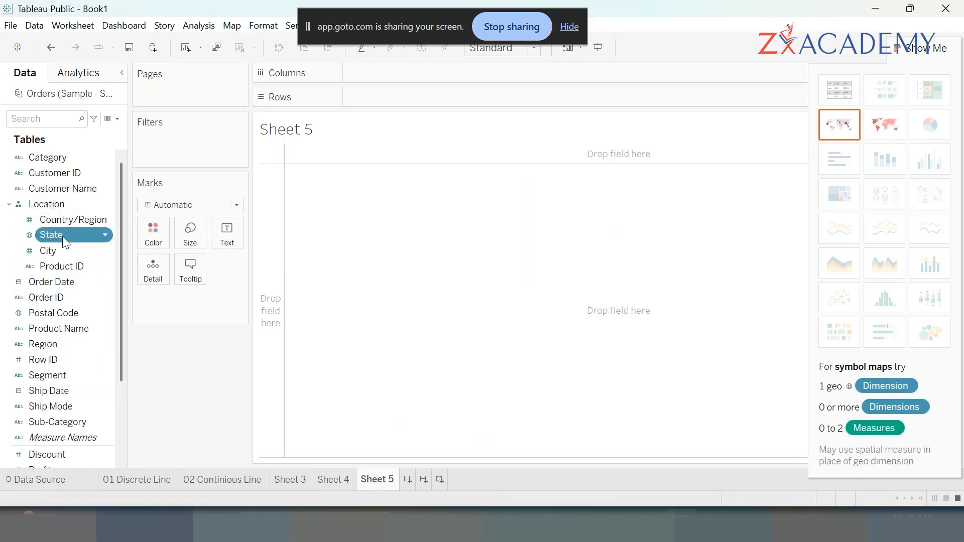
pyautogui.click(61, 250)
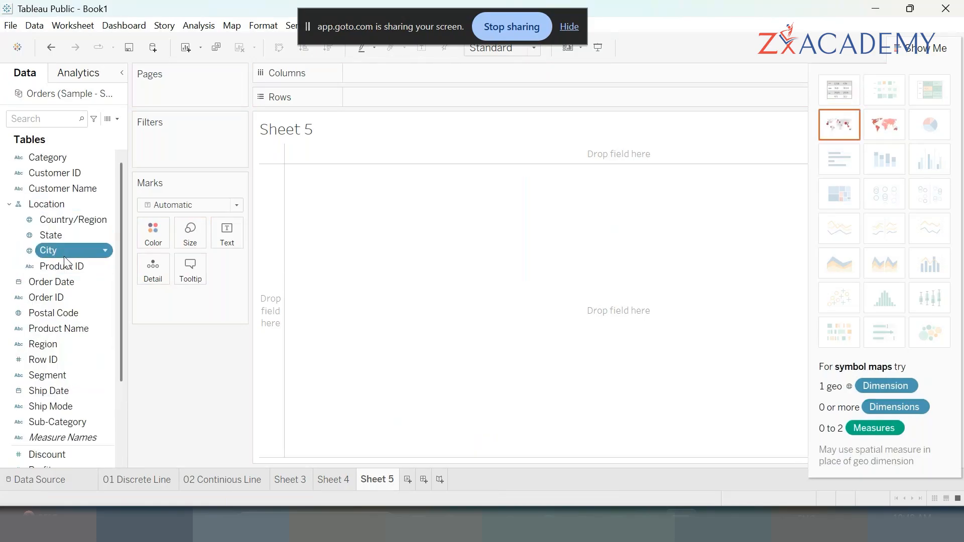
pyautogui.click(68, 261)
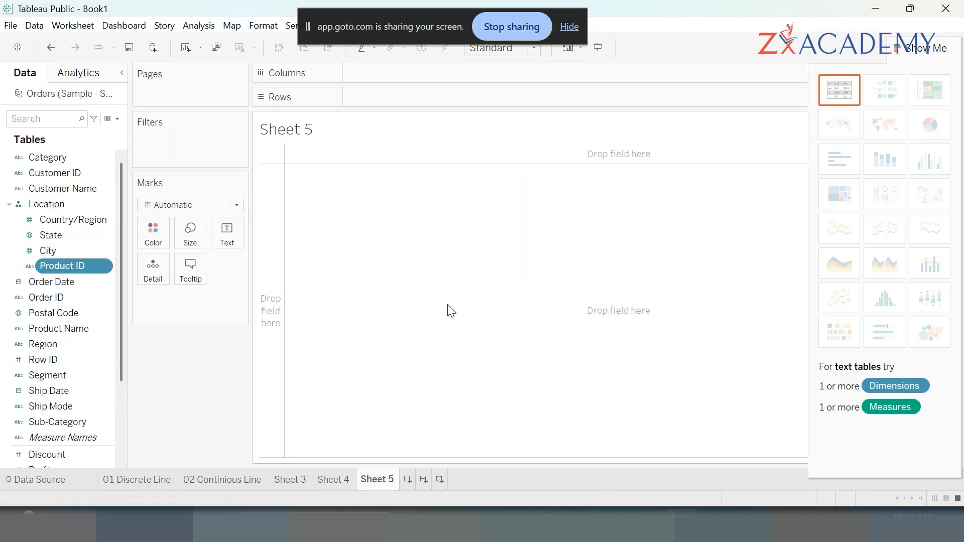
# - Hide the chart suggestions, add Country/Region to the sheet, and remove the generated Longitude and Latitude fields from columns and rows
pyautogui.click(927, 49)
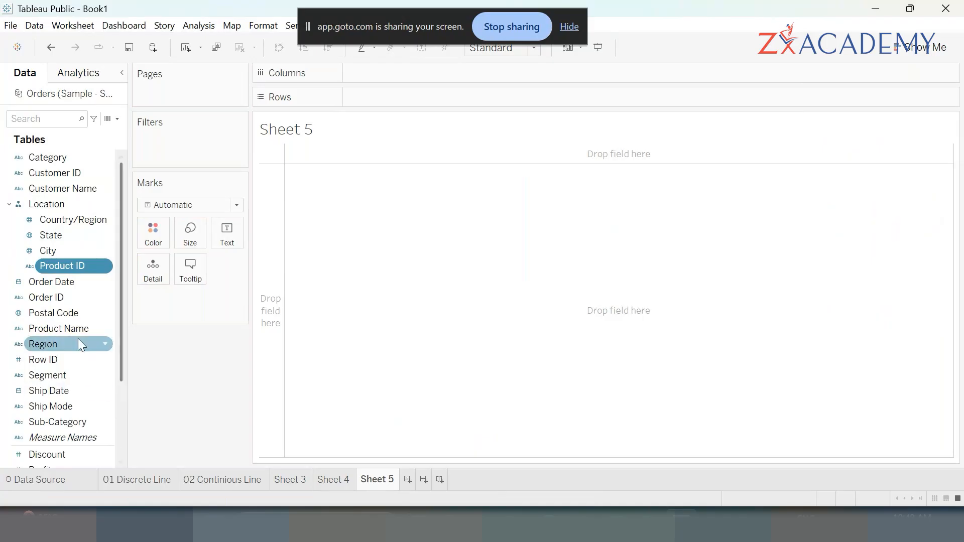
pyautogui.click(73, 218)
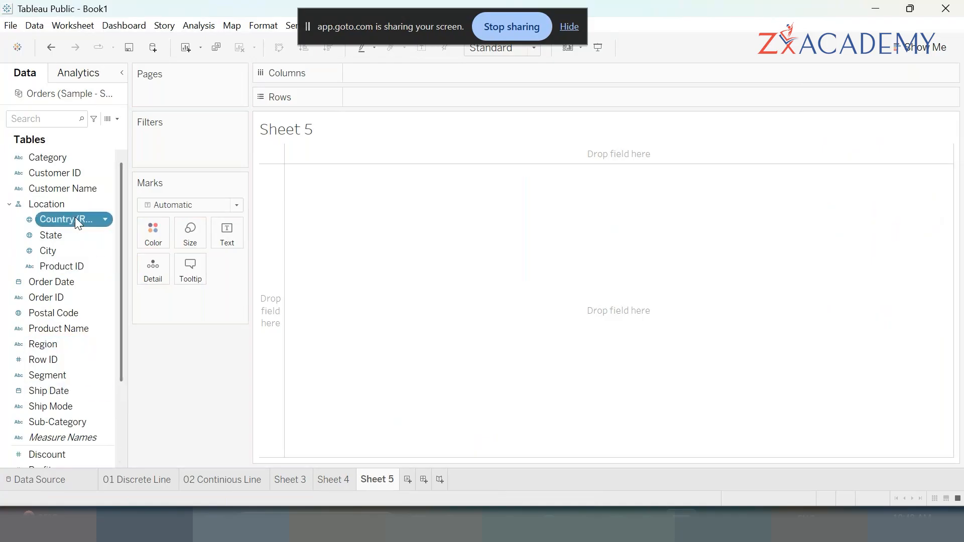
pyautogui.doubleClick(75, 218)
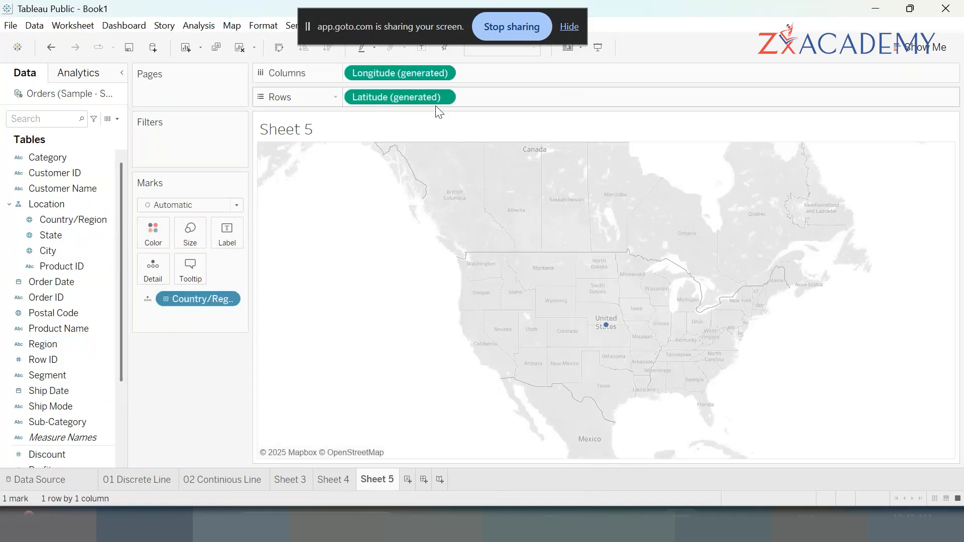
pyautogui.moveTo(435, 99); pyautogui.dragTo(241, 382)
pyautogui.moveTo(399, 73); pyautogui.dragTo(186, 394)
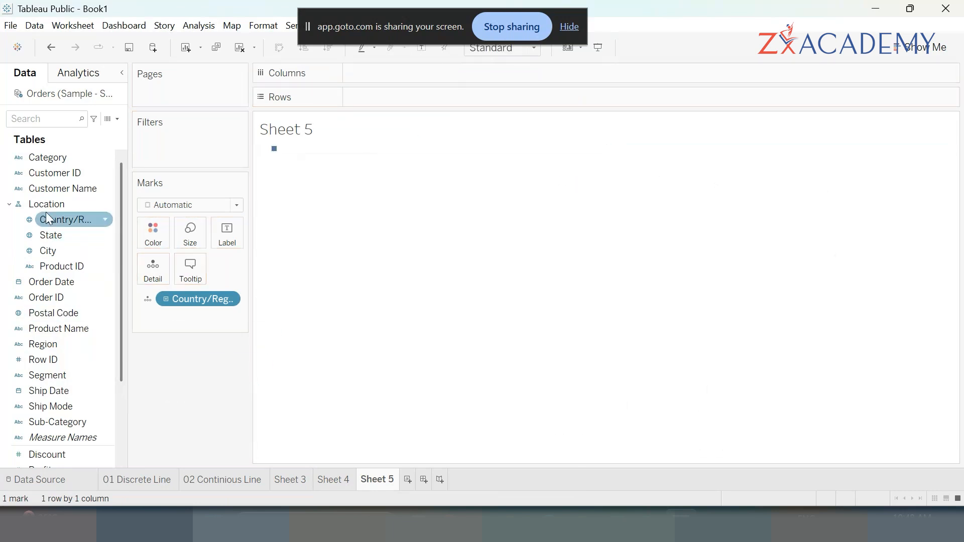
# - Place Country/Region on the rows of Sheet 5 and add Sales to the view
pyautogui.moveTo(56, 219); pyautogui.dragTo(408, 98)
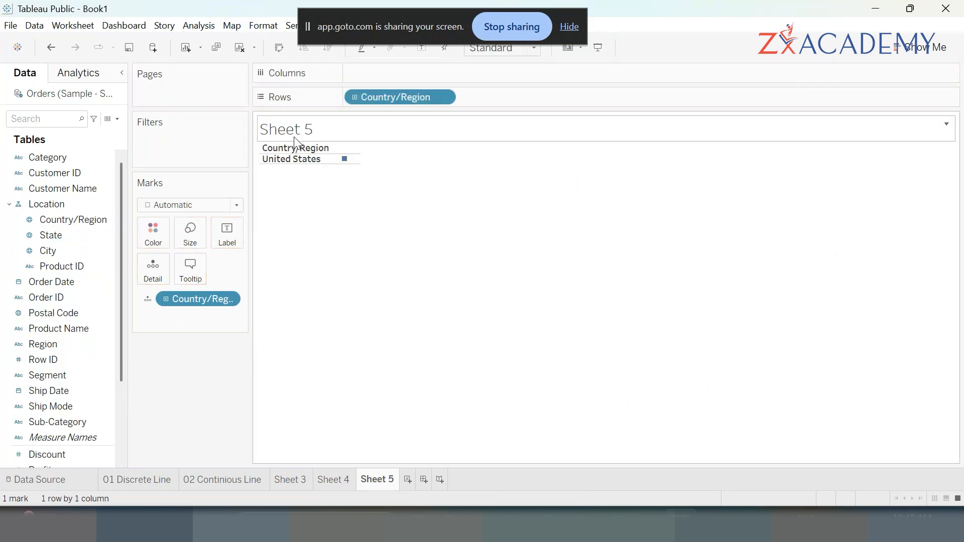
pyautogui.scroll(-1, 65, 394)
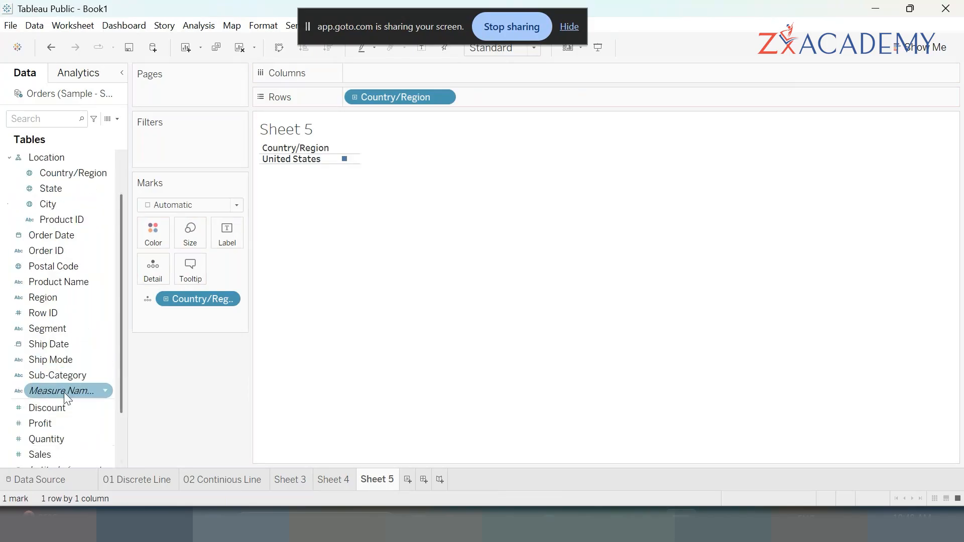
pyautogui.scroll(-2, 48, 397)
pyautogui.doubleClick(47, 388)
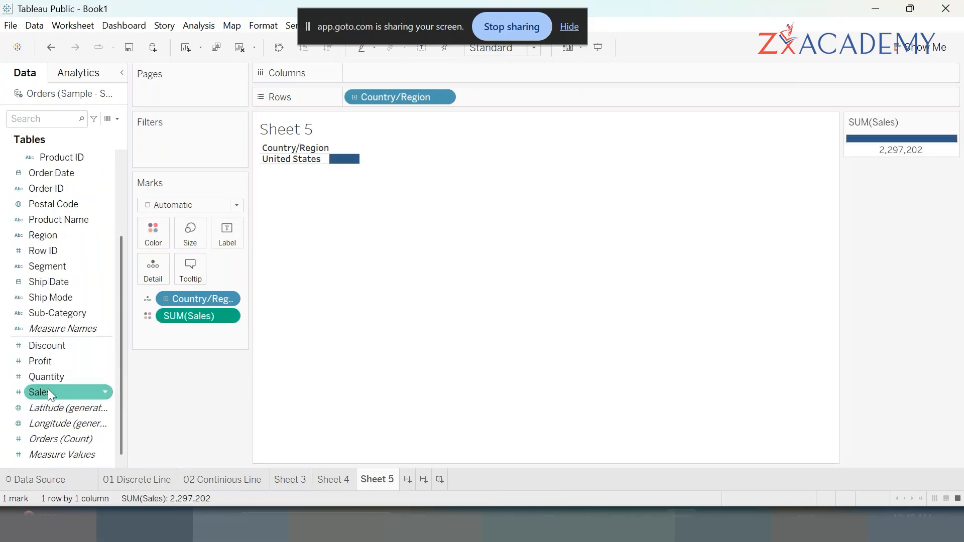
# - Drill the Location hierarchy on the rows down from Country/Region through State and City to Product ID
pyautogui.click(355, 97)
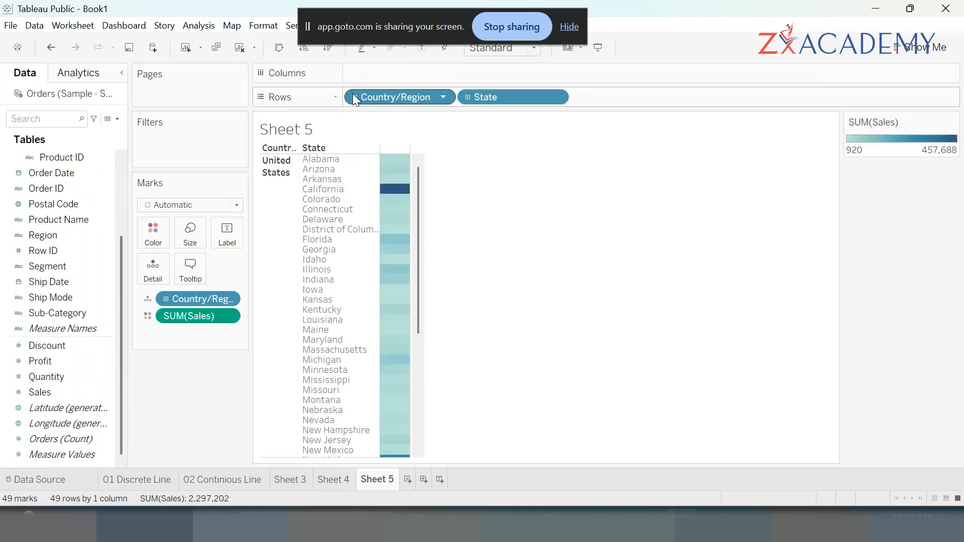
pyautogui.click(468, 96)
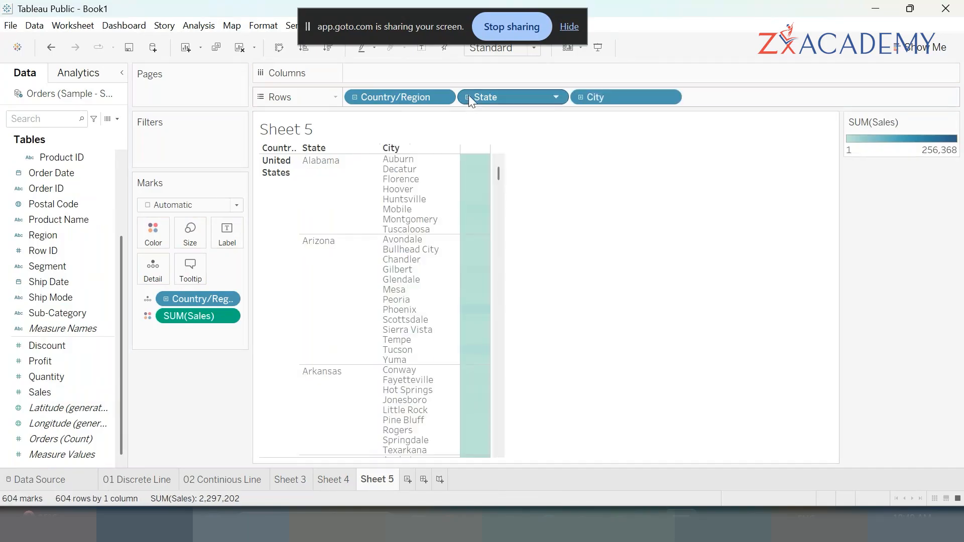
pyautogui.click(581, 97)
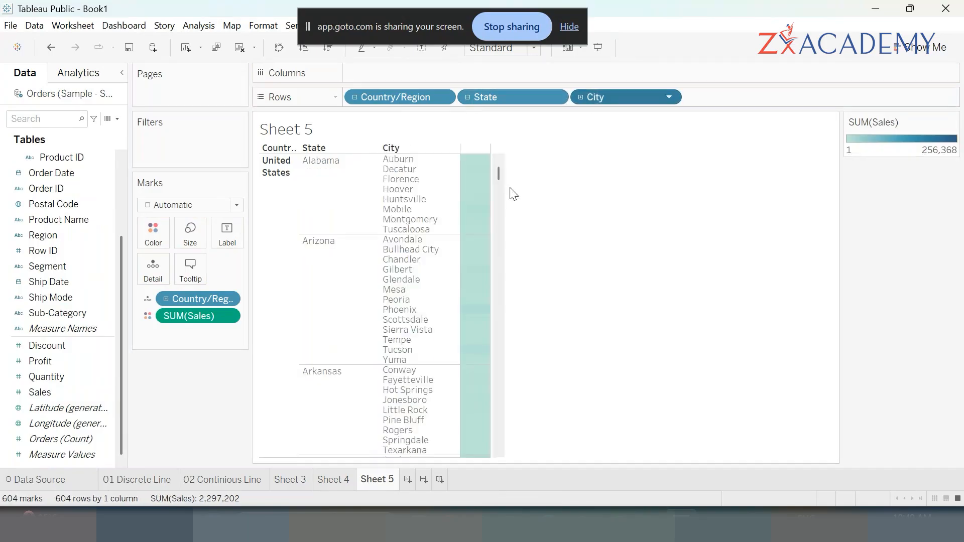
pyautogui.moveTo(550, 221)
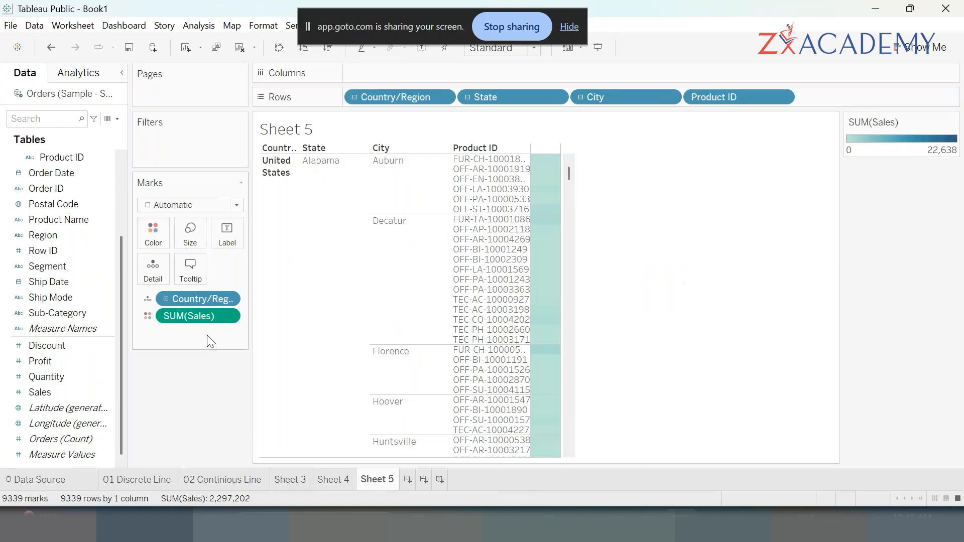
# - Clear Sheet 5 by removing Sales and all Location hierarchy fields from the rows and the marks
pyautogui.moveTo(201, 316); pyautogui.dragTo(182, 409)
pyautogui.moveTo(751, 100); pyautogui.dragTo(187, 384)
pyautogui.moveTo(595, 97); pyautogui.dragTo(261, 376)
pyautogui.moveTo(507, 98); pyautogui.dragTo(231, 306)
pyautogui.moveTo(399, 97); pyautogui.dragTo(155, 397)
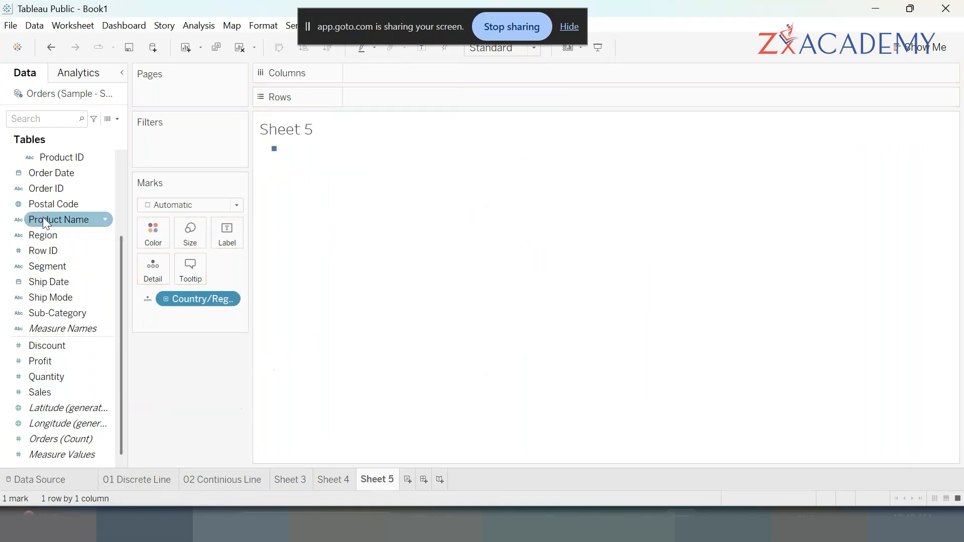
pyautogui.scroll(3, 57, 243)
pyautogui.doubleClick(83, 202)
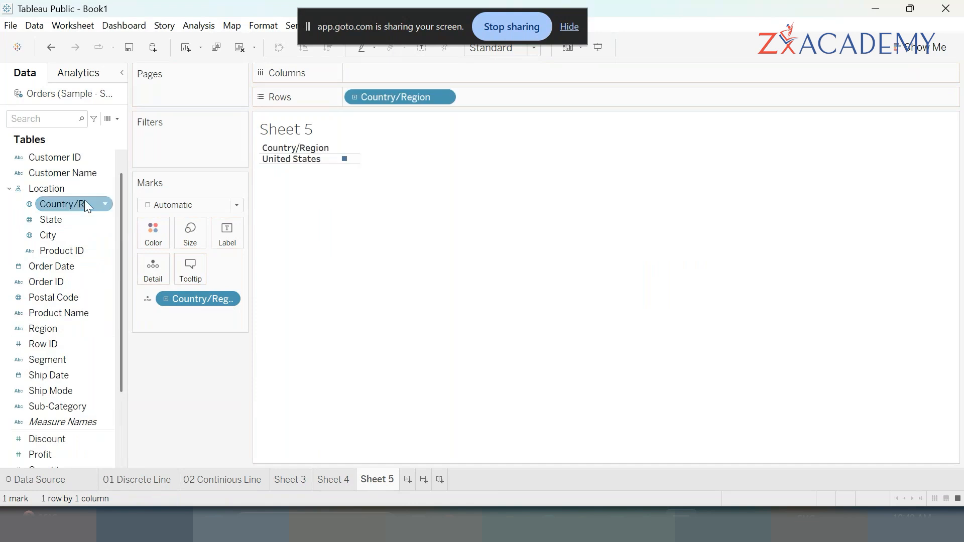
pyautogui.moveTo(399, 97); pyautogui.dragTo(179, 443)
pyautogui.moveTo(185, 301); pyautogui.dragTo(70, 191)
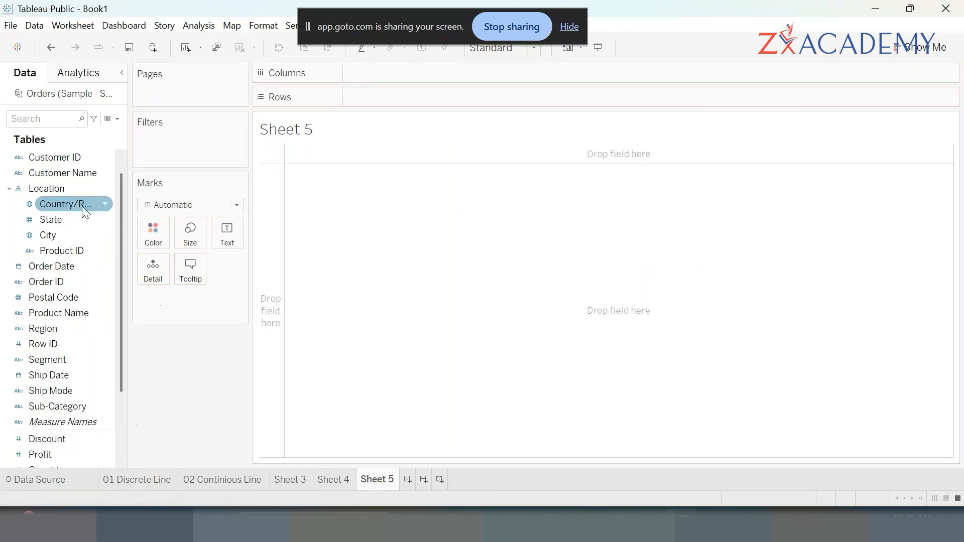
# - Plot Country/Region as a map on Sheet 5 using the generated longitude and latitude
pyautogui.doubleClick(79, 205)
pyautogui.click(80, 191)
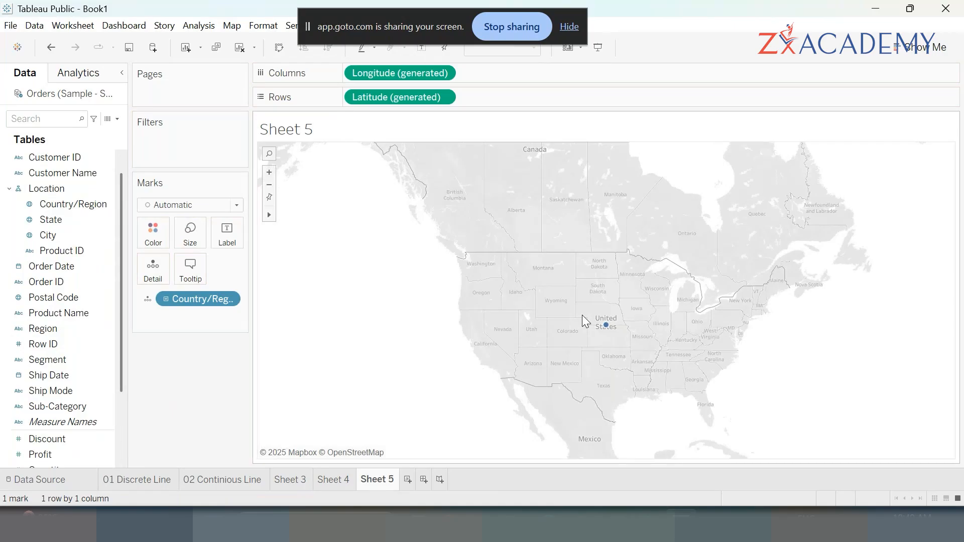
pyautogui.moveTo(605, 327)
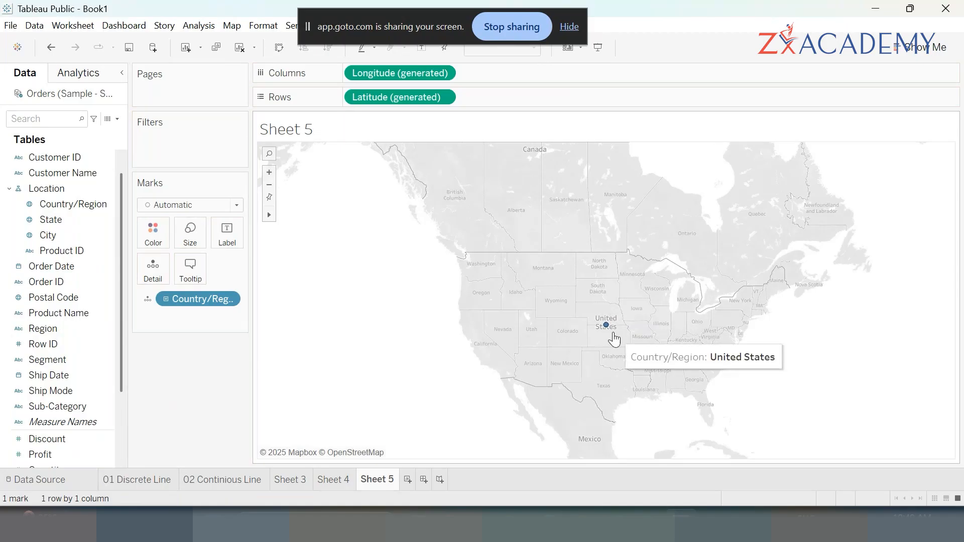
# - Size the country mark on the map by Sales and enlarge it to the middle of the size range
pyautogui.scroll(-2, 70, 421)
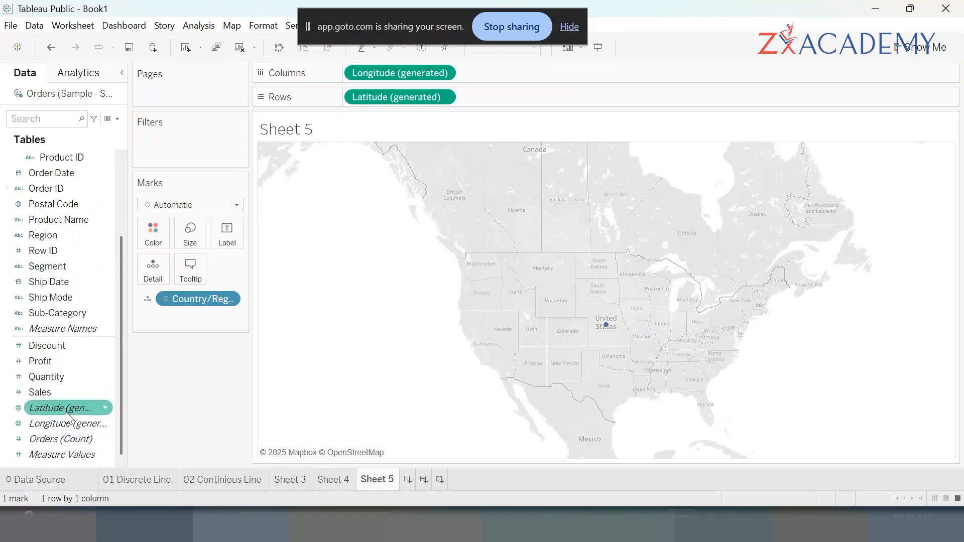
pyautogui.moveTo(63, 392); pyautogui.dragTo(198, 236)
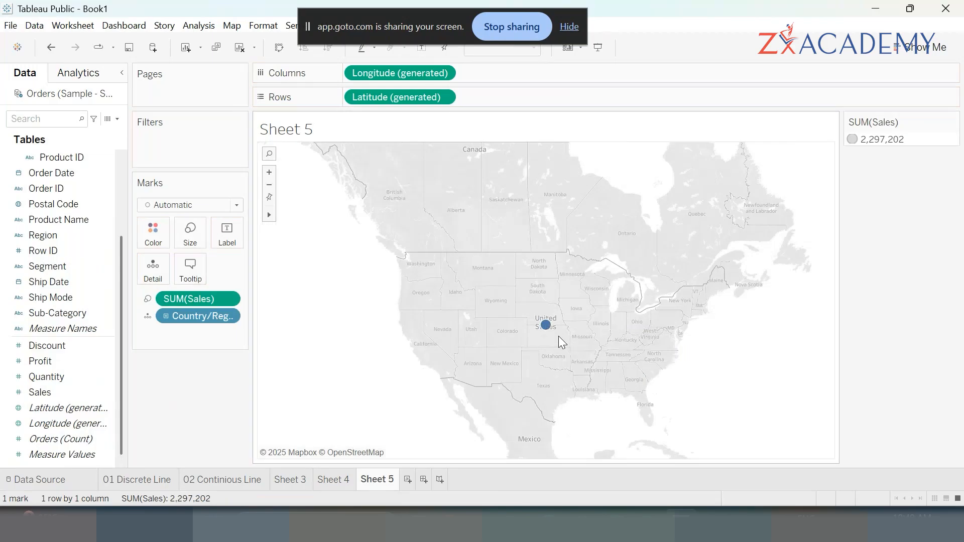
pyautogui.click(190, 233)
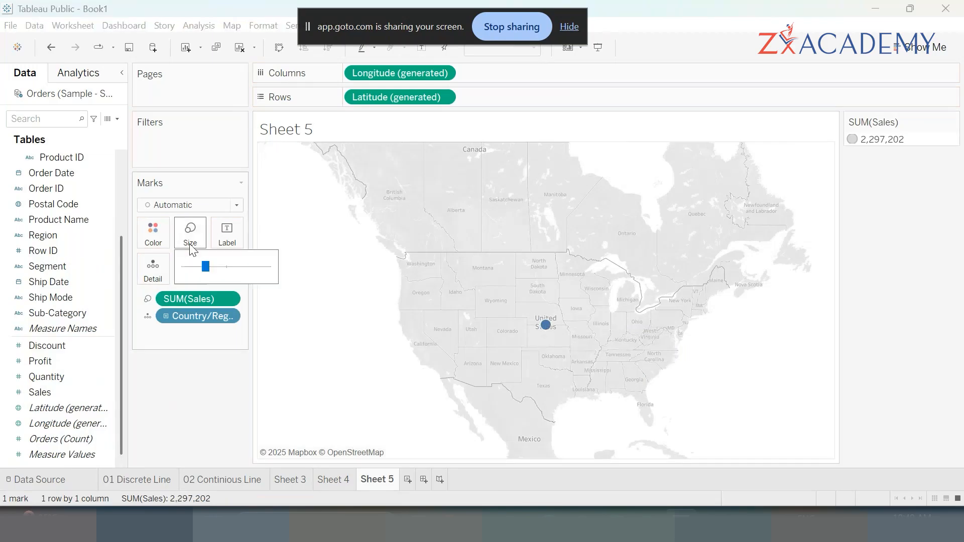
pyautogui.moveTo(206, 266); pyautogui.dragTo(226, 266)
pyautogui.moveTo(559, 331)
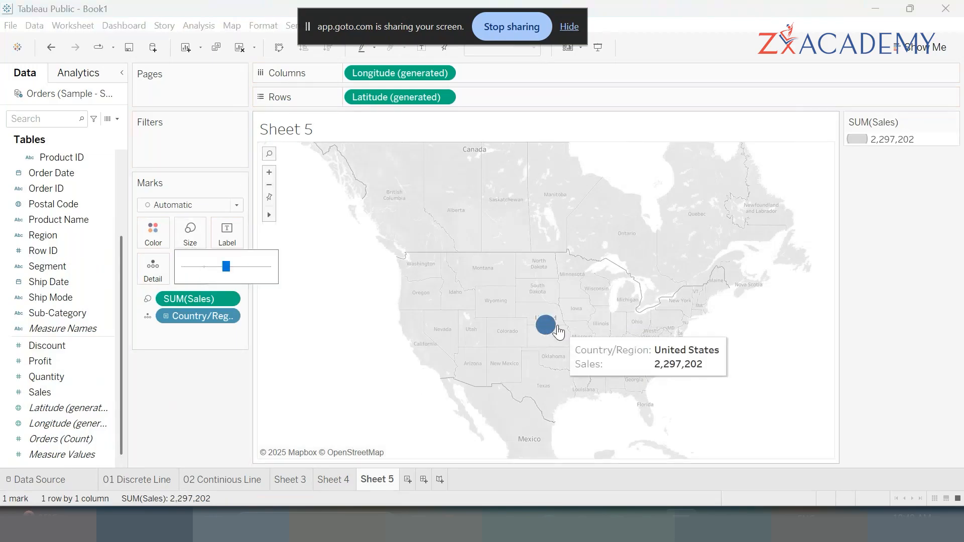
pyautogui.click(745, 356)
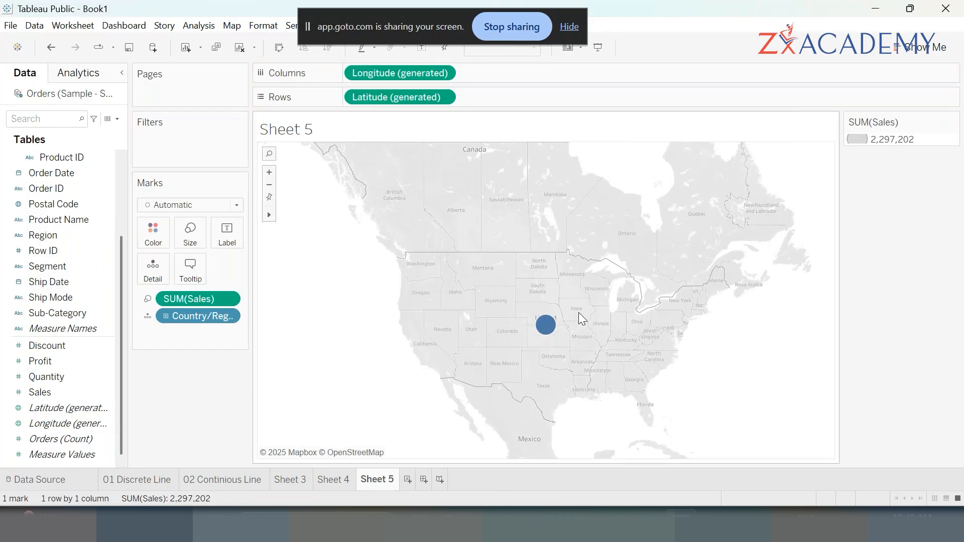
# - Drill the Sheet 5 sales map down from Country/Region through State to City
pyautogui.click(167, 315)
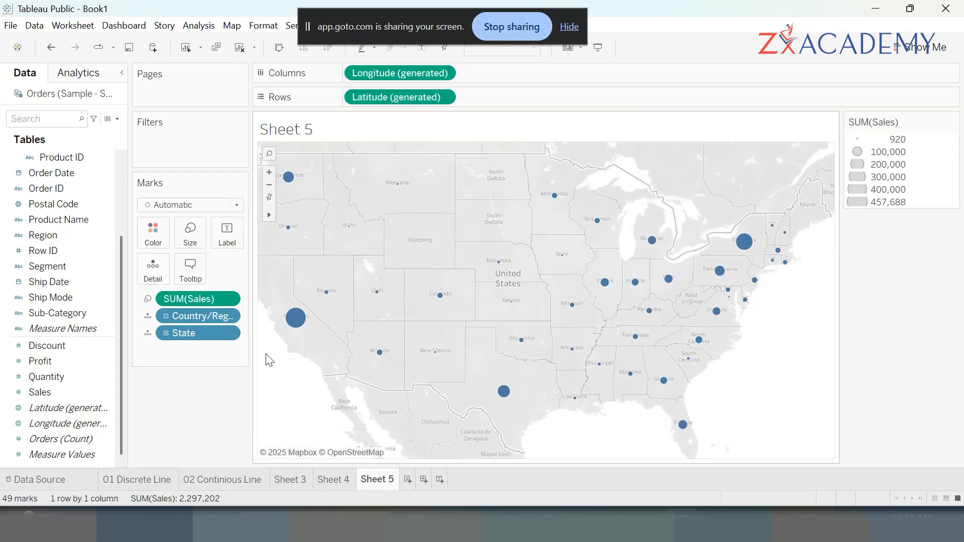
pyautogui.moveTo(294, 316)
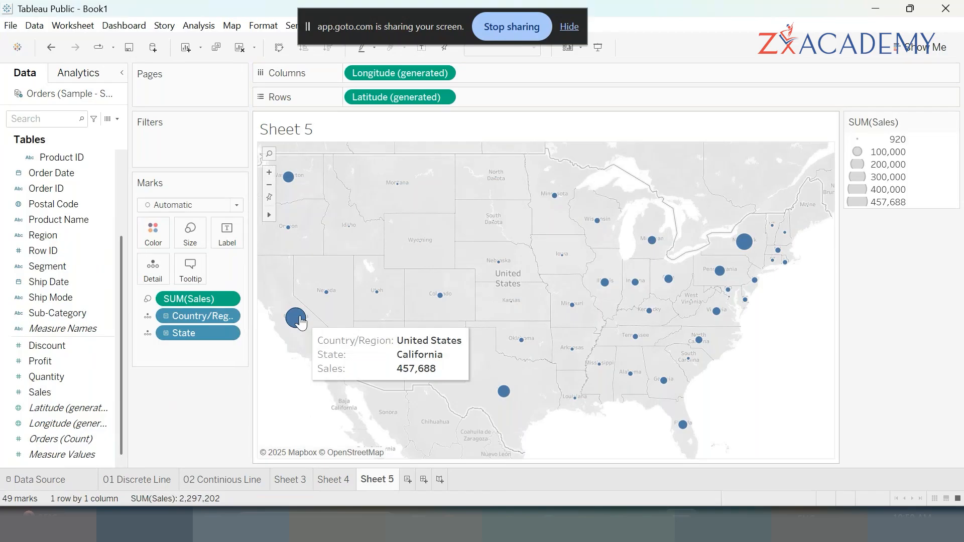
pyautogui.moveTo(747, 245)
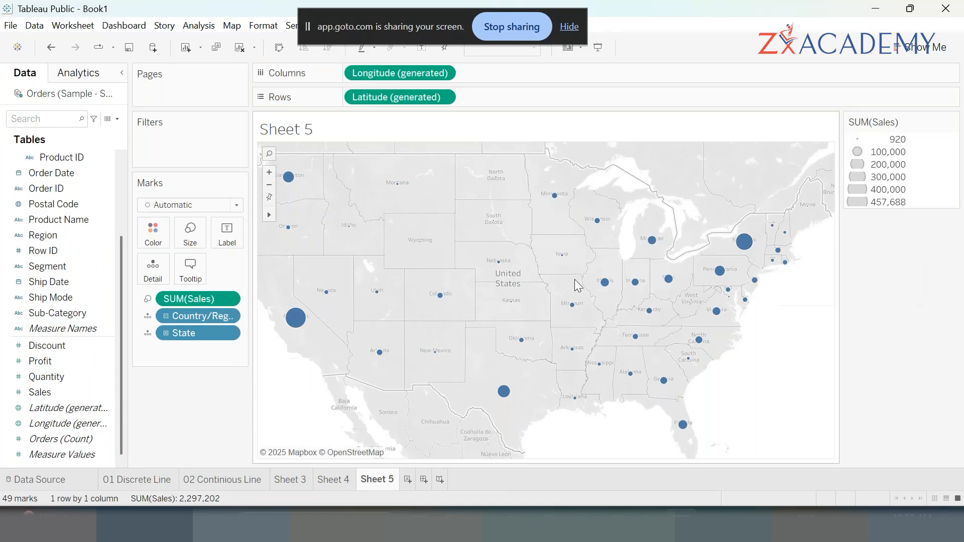
pyautogui.moveTo(508, 400)
pyautogui.moveTo(723, 277)
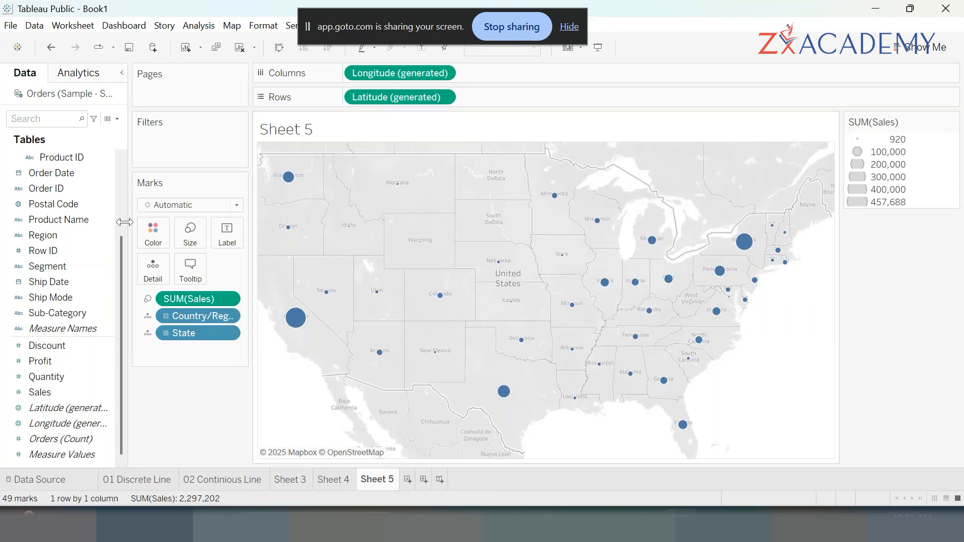
pyautogui.click(166, 333)
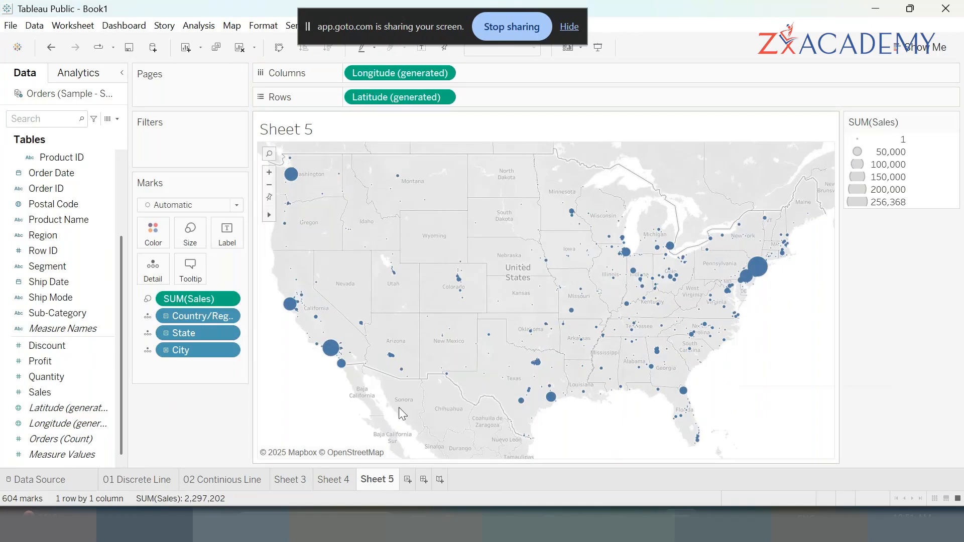
pyautogui.moveTo(762, 279)
# - Add a new worksheet and plot State from the Location hierarchy as a map
pyautogui.click(408, 479)
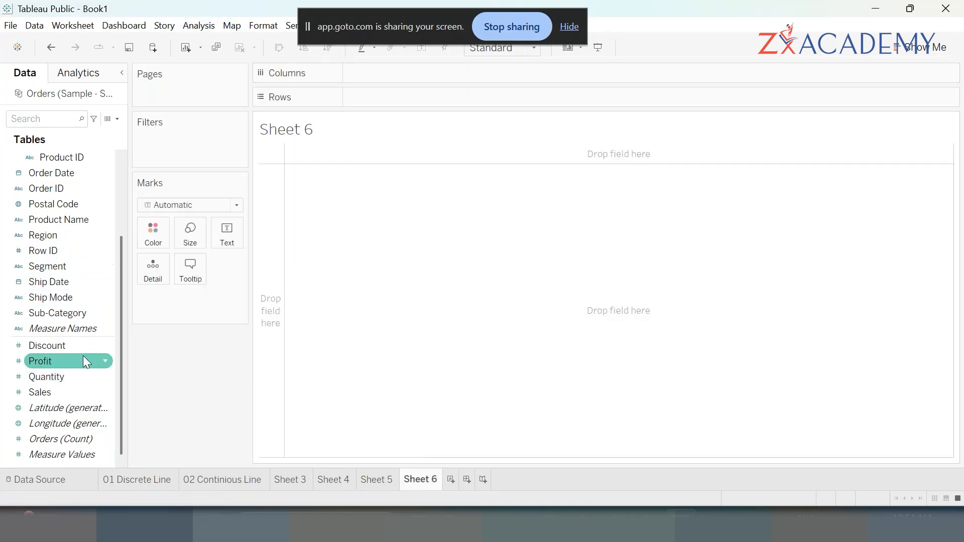
pyautogui.scroll(2, 67, 202)
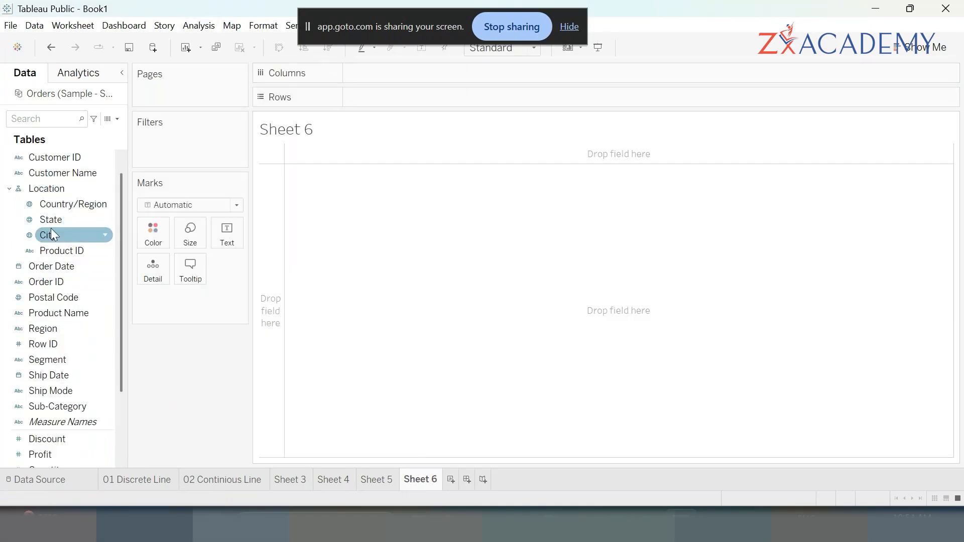
pyautogui.doubleClick(52, 224)
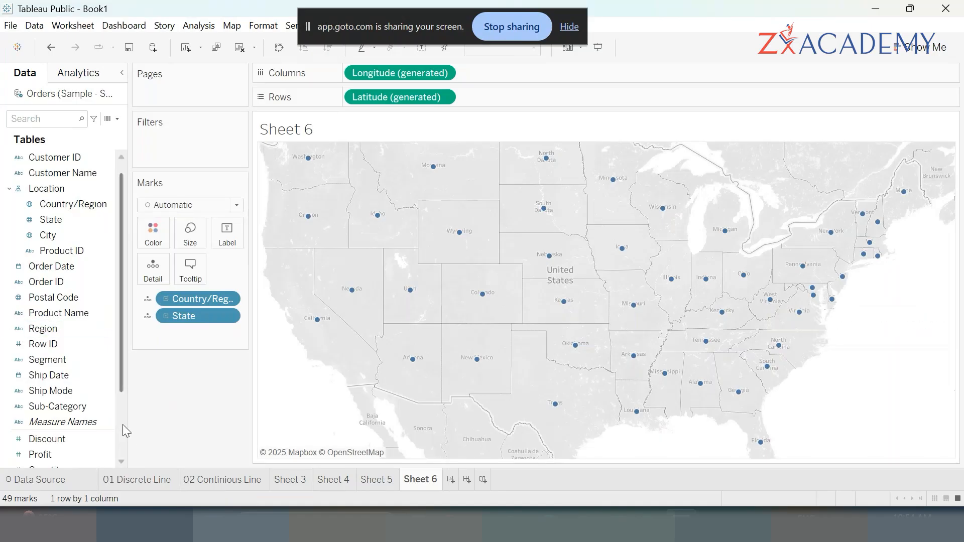
# - Size the state marks on Sheet 6 by Sales and enlarge them beyond the middle of the size range
pyautogui.scroll(-1, 50, 422)
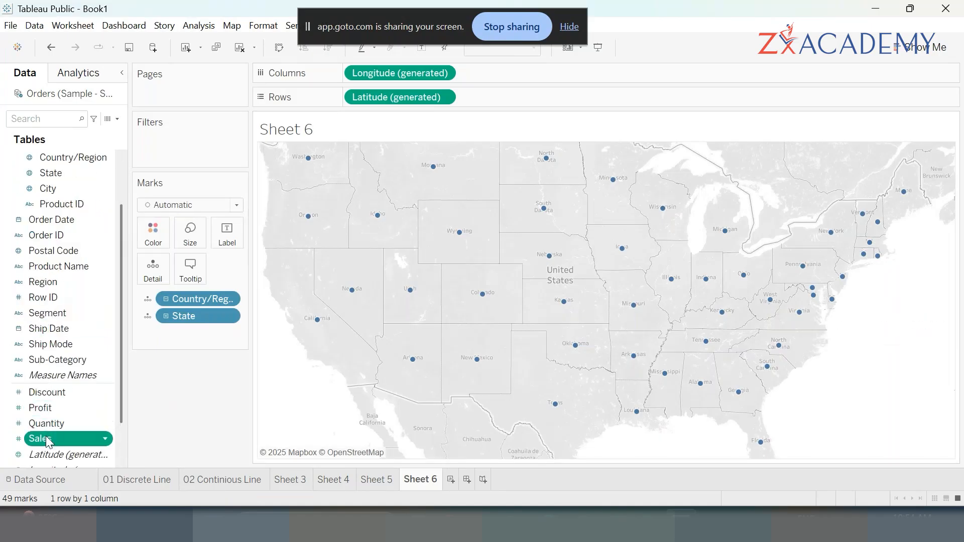
pyautogui.doubleClick(48, 440)
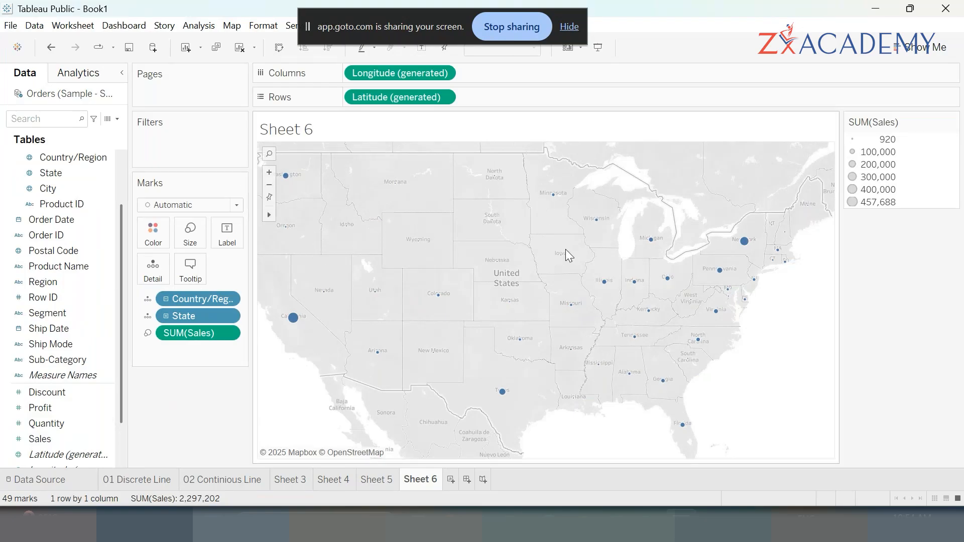
pyautogui.click(194, 233)
pyautogui.moveTo(208, 272); pyautogui.dragTo(236, 281)
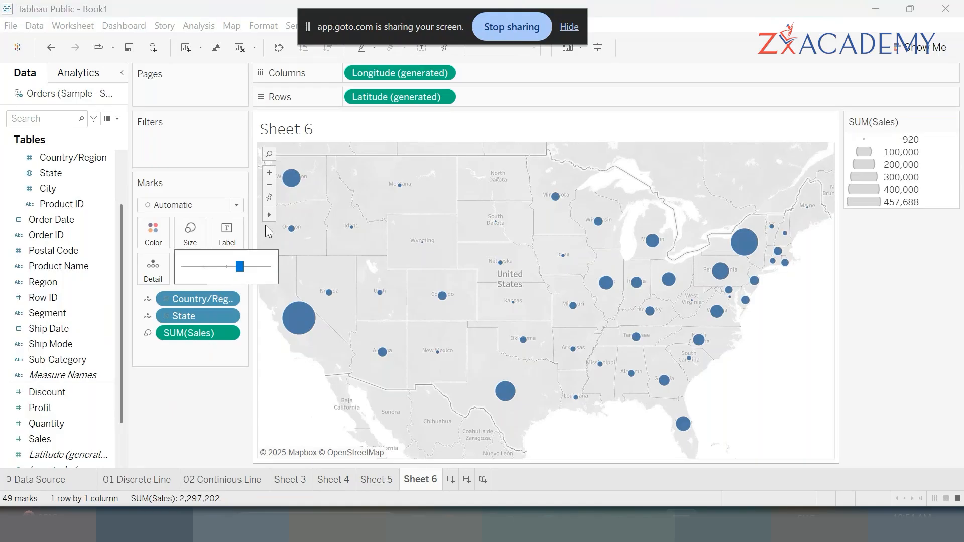
pyautogui.moveTo(266, 219)
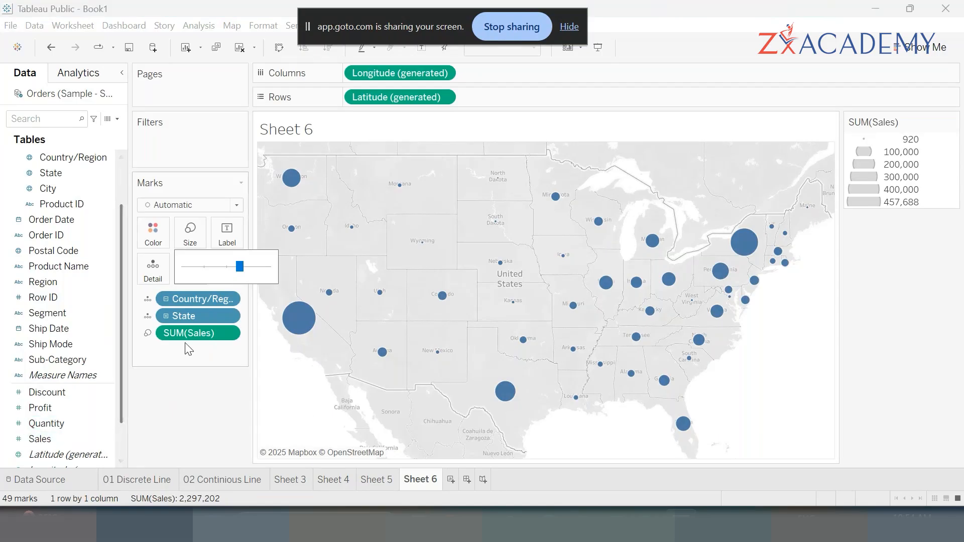
pyautogui.click(276, 420)
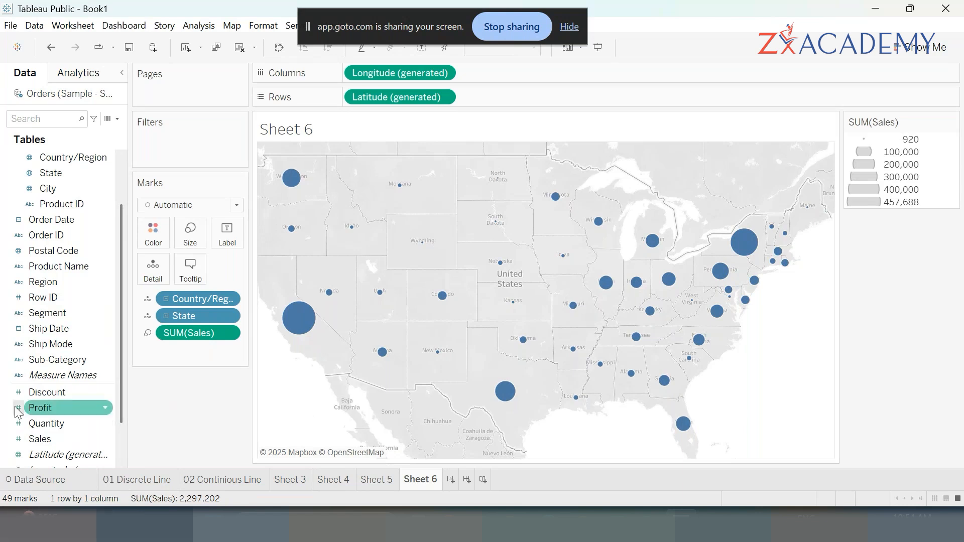
# - Color the state marks on the Sheet 6 map by Profit
pyautogui.moveTo(70, 405); pyautogui.dragTo(162, 233)
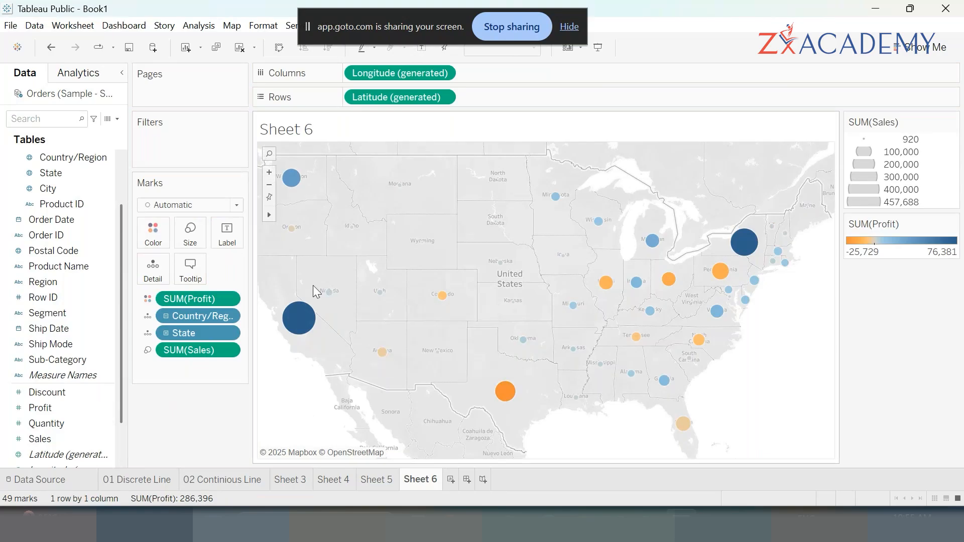
pyautogui.moveTo(303, 326)
pyautogui.moveTo(504, 406)
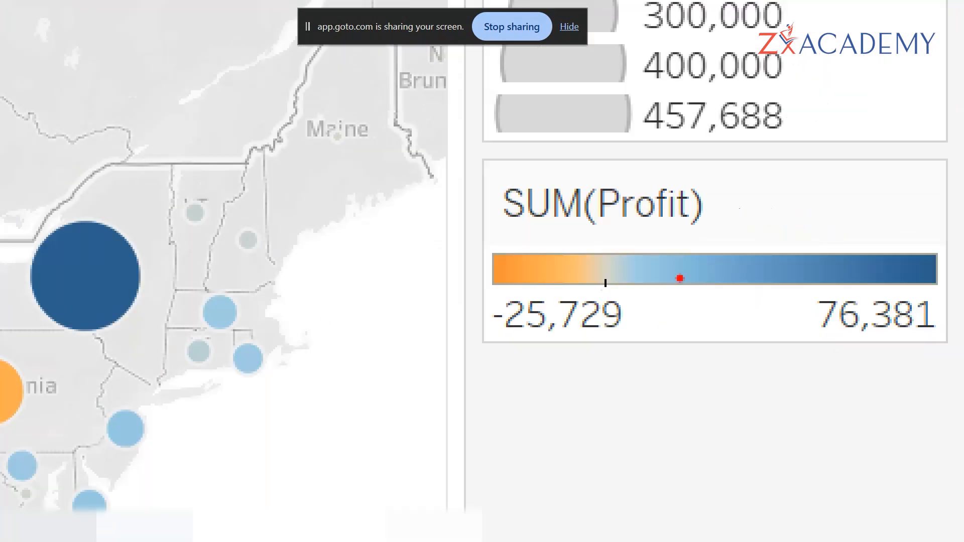
pyautogui.moveTo(734, 228); pyautogui.dragTo(842, 221)
pyautogui.moveTo(517, 248)
pyautogui.mouseDown()
pyautogui.moveTo(528, 242)
pyautogui.moveTo(499, 248)
pyautogui.mouseUp()
pyautogui.moveTo(606, 218)
pyautogui.mouseDown()
pyautogui.moveTo(615, 301)
pyautogui.moveTo(567, 292)
pyautogui.moveTo(528, 300)
pyautogui.mouseUp()
pyautogui.rightClick(513, 296)
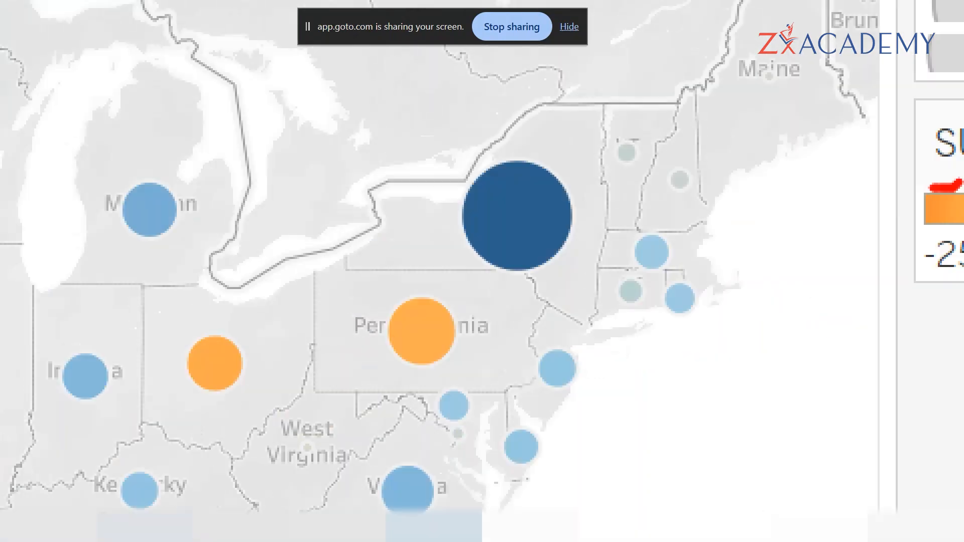
pyautogui.scroll(-5, 823, 268)
pyautogui.click(824, 269)
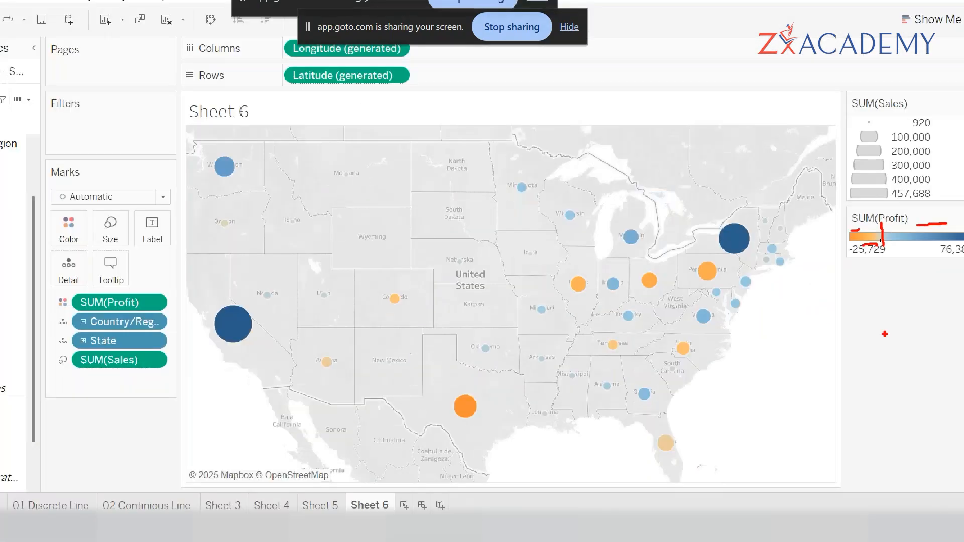
pyautogui.moveTo(499, 385)
pyautogui.mouseDown()
pyautogui.moveTo(457, 393)
pyautogui.moveTo(446, 406)
pyautogui.moveTo(484, 397)
pyautogui.mouseUp()
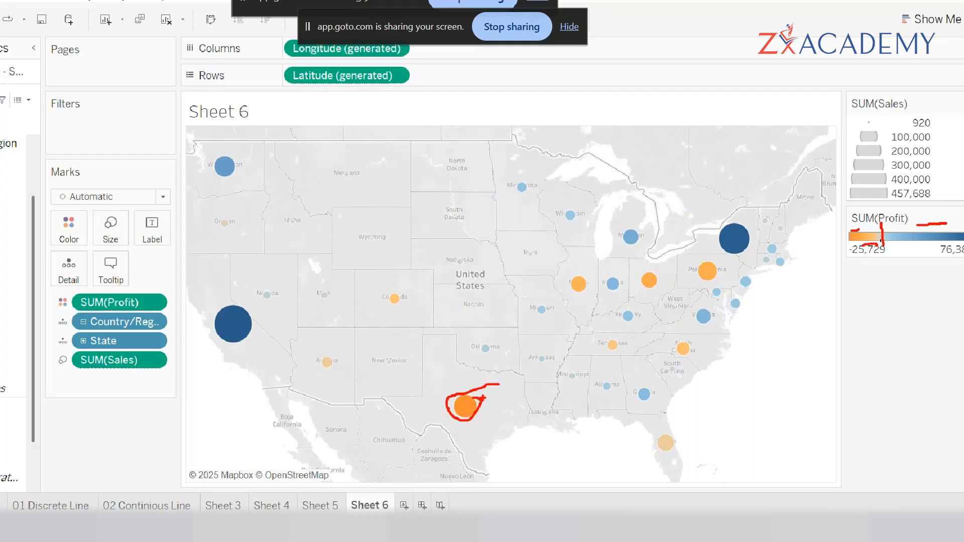
pyautogui.scroll(-1, 483, 398)
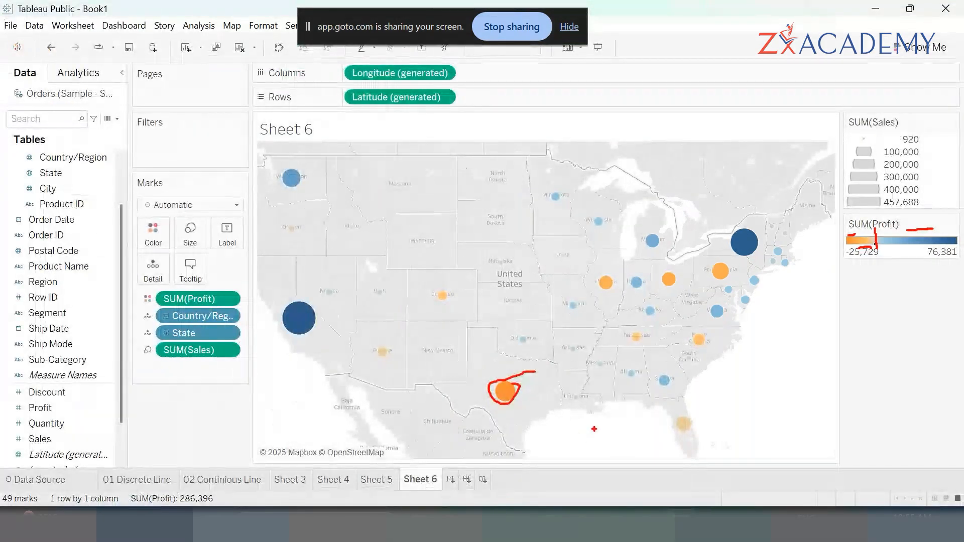
pyautogui.press('Escape')
pyautogui.moveTo(504, 406)
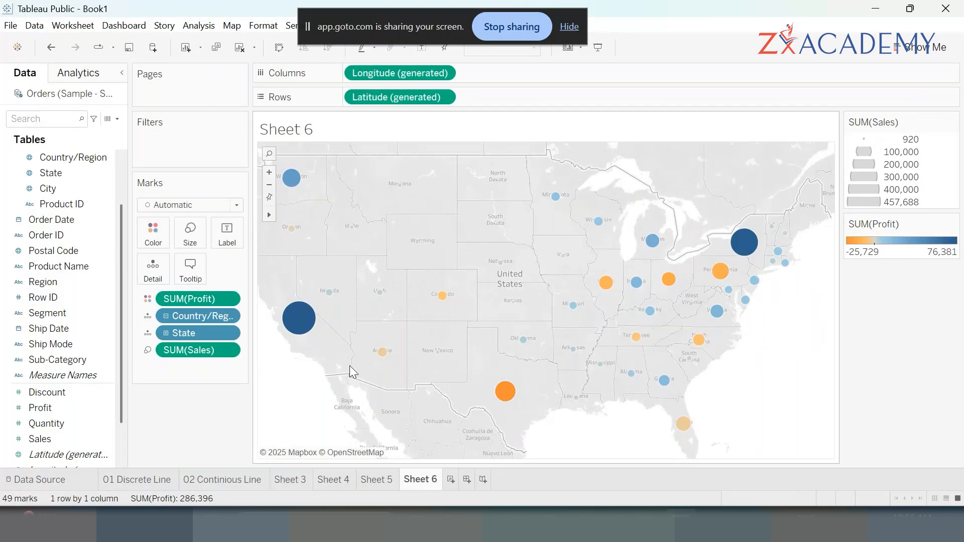
pyautogui.moveTo(678, 427)
pyautogui.moveTo(507, 402)
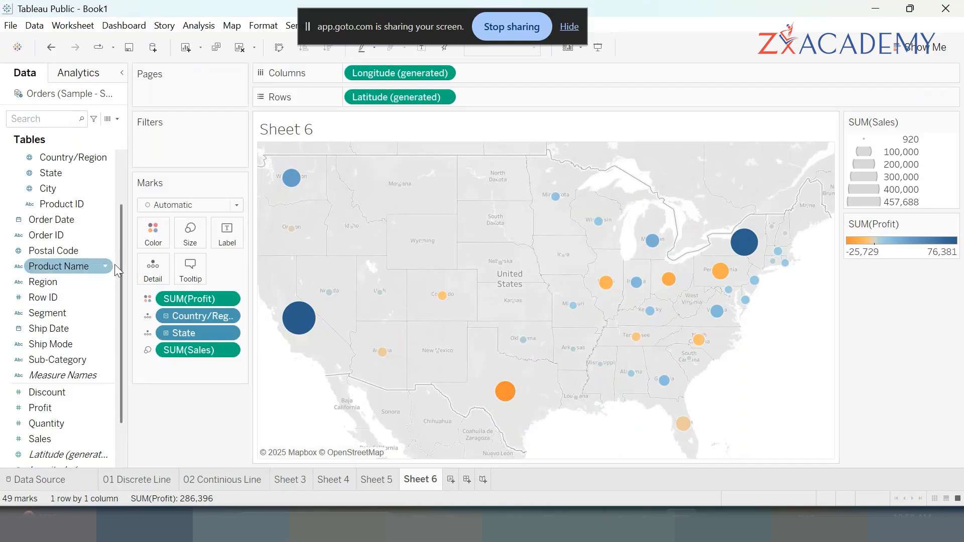
# - Change the Profit colors on the Sheet 6 map to the Red-Green Diverging palette
pyautogui.click(153, 235)
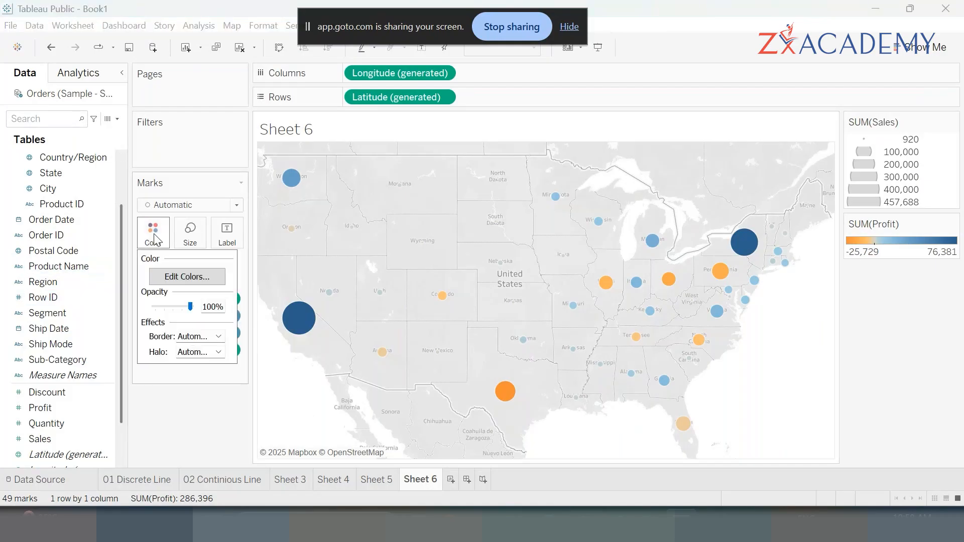
pyautogui.click(183, 277)
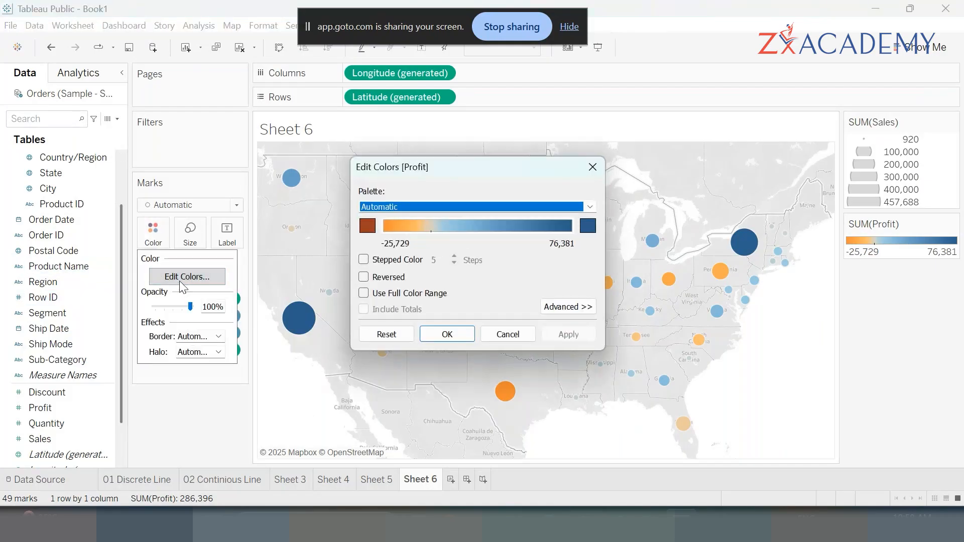
pyautogui.click(589, 207)
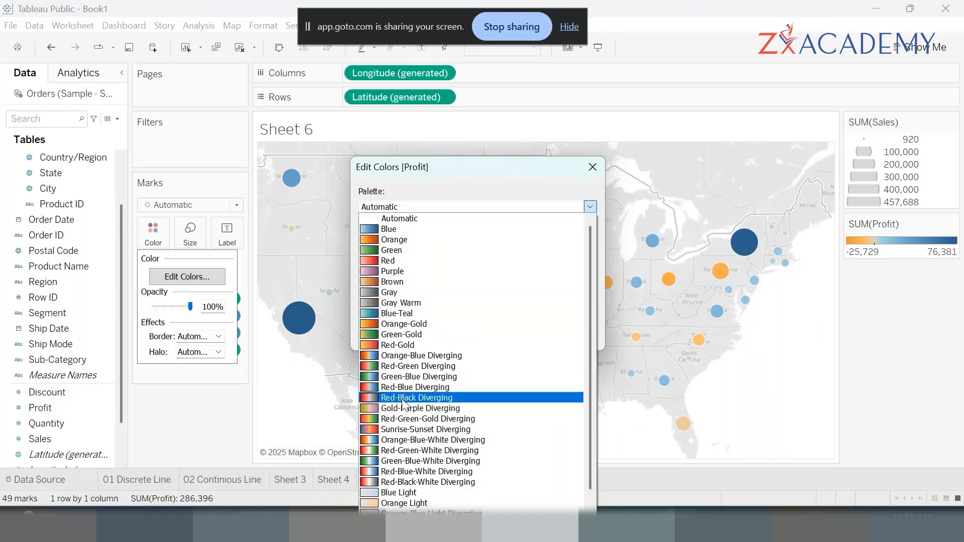
pyautogui.click(396, 369)
pyautogui.click(552, 334)
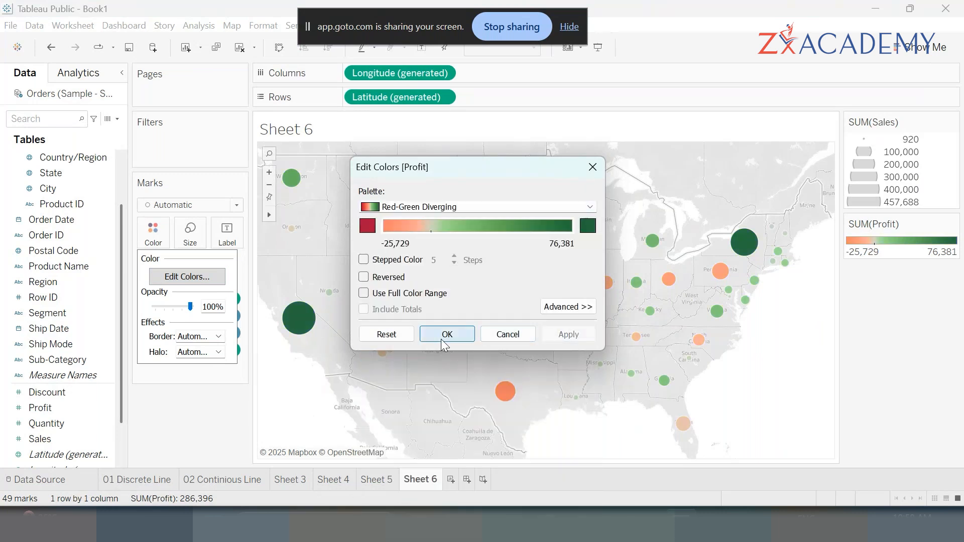
pyautogui.click(441, 338)
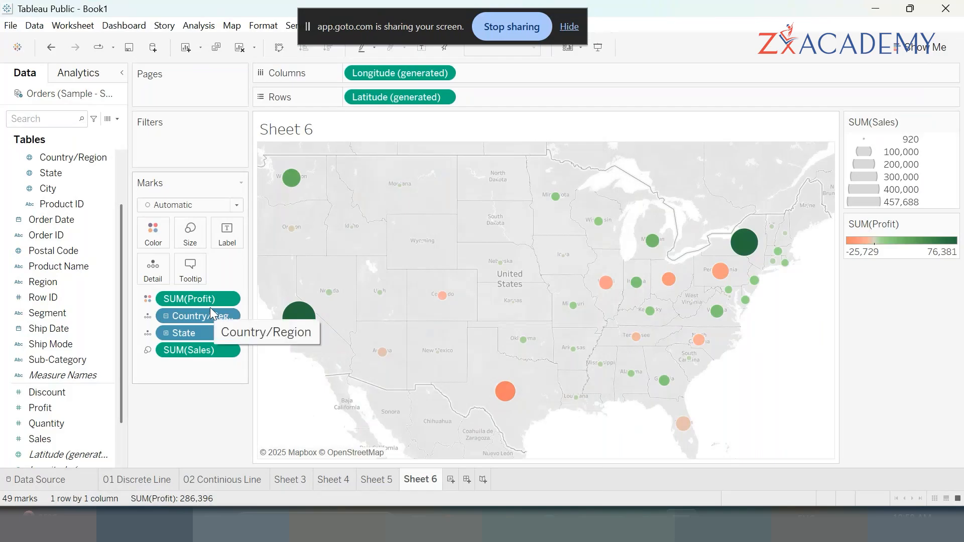
# - Try the Blue and Green-Gold palettes for Profit without applying them, and undo the Red-Green Diverging color change
pyautogui.click(166, 239)
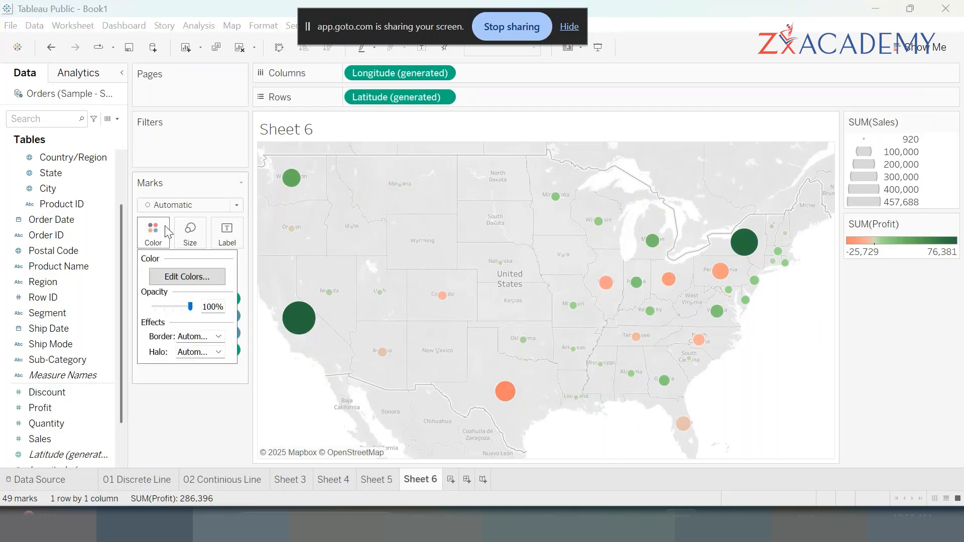
pyautogui.click(182, 277)
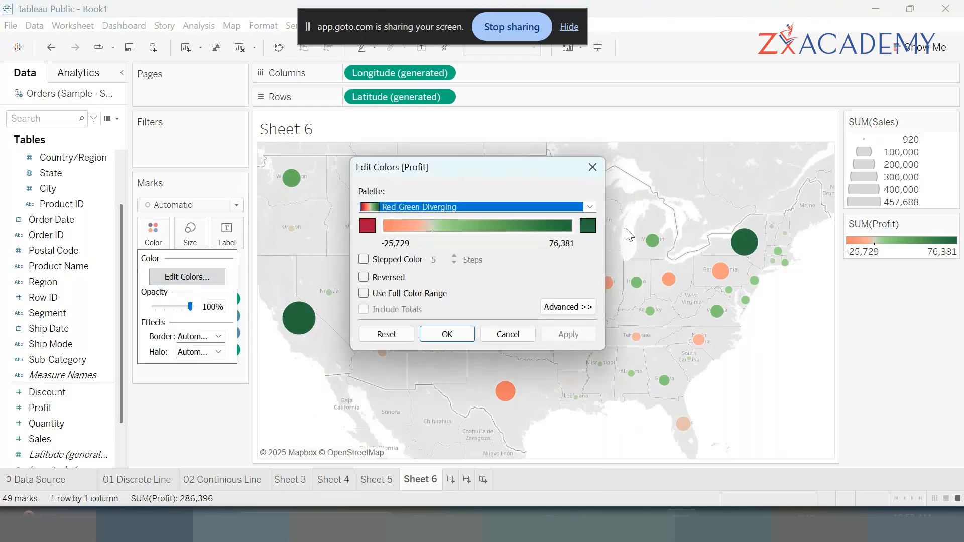
pyautogui.click(590, 207)
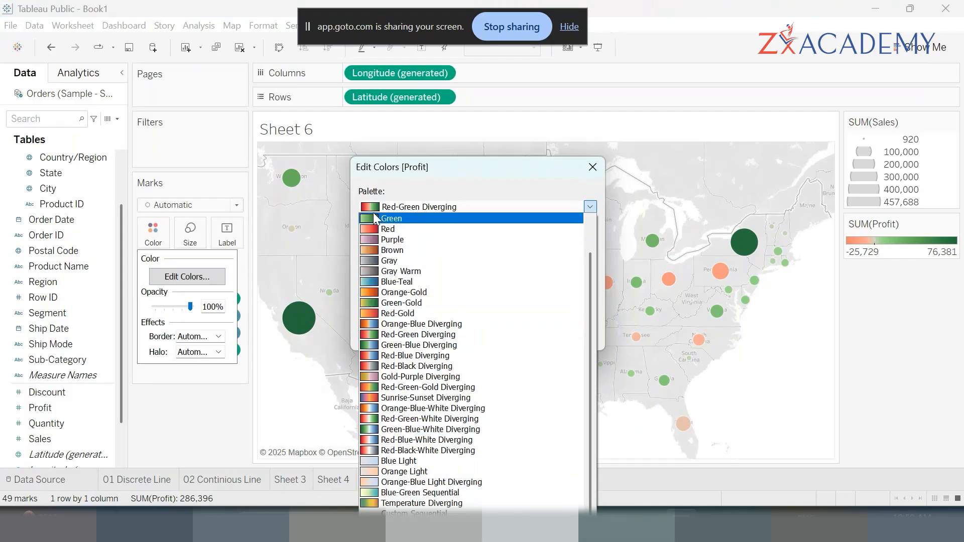
pyautogui.scroll(1, 435, 296)
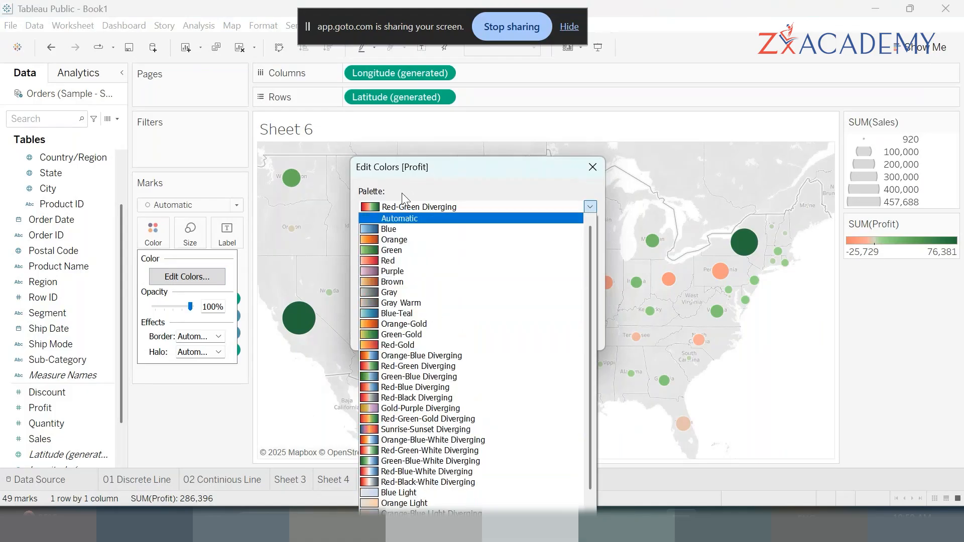
pyautogui.click(391, 229)
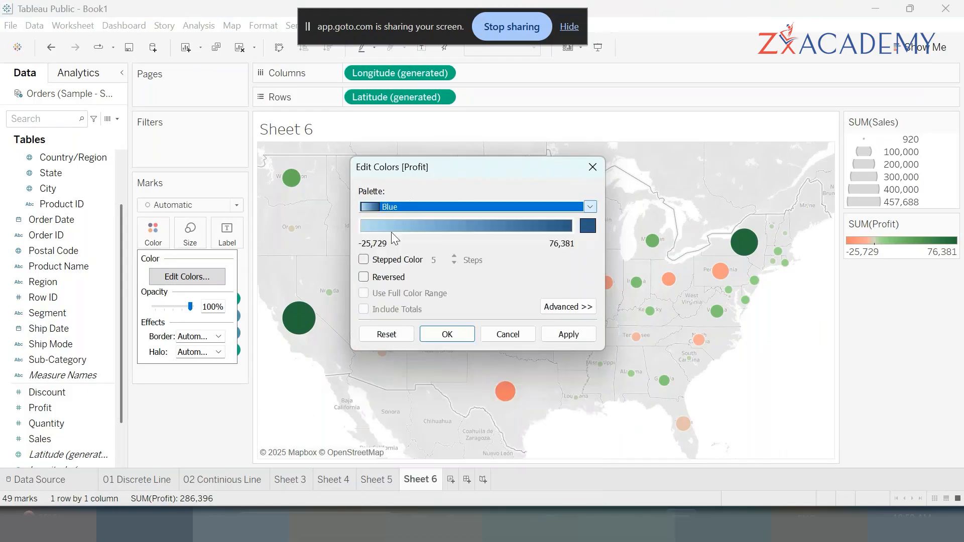
pyautogui.click(591, 207)
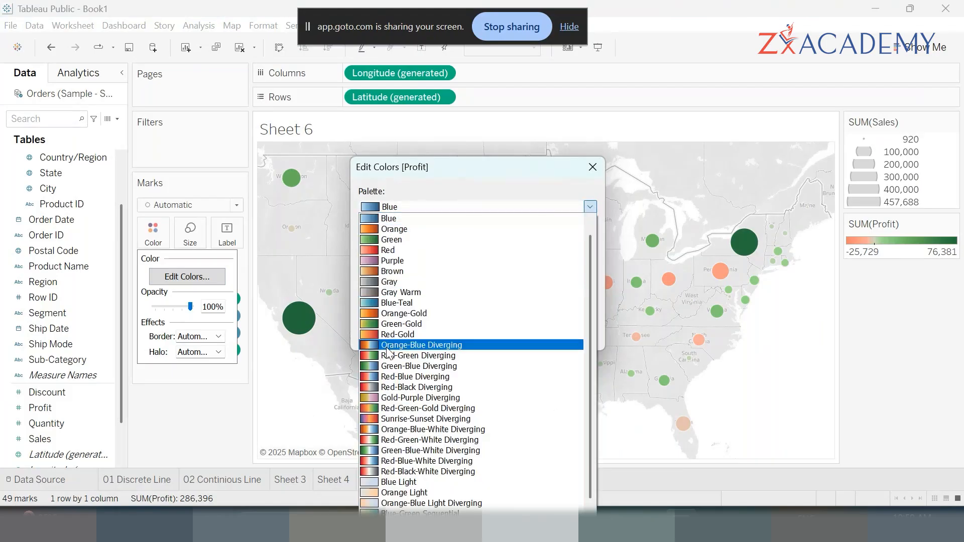
pyautogui.click(398, 323)
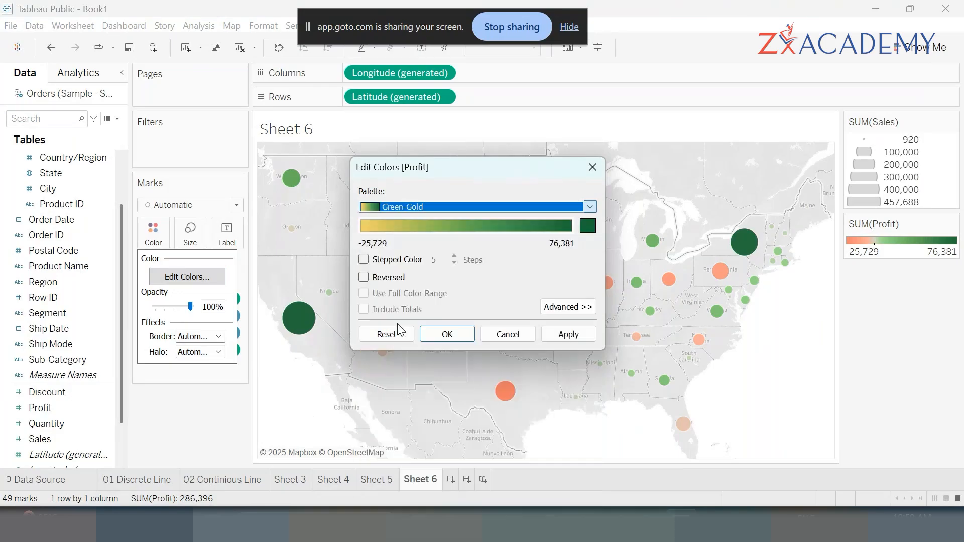
pyautogui.click(590, 206)
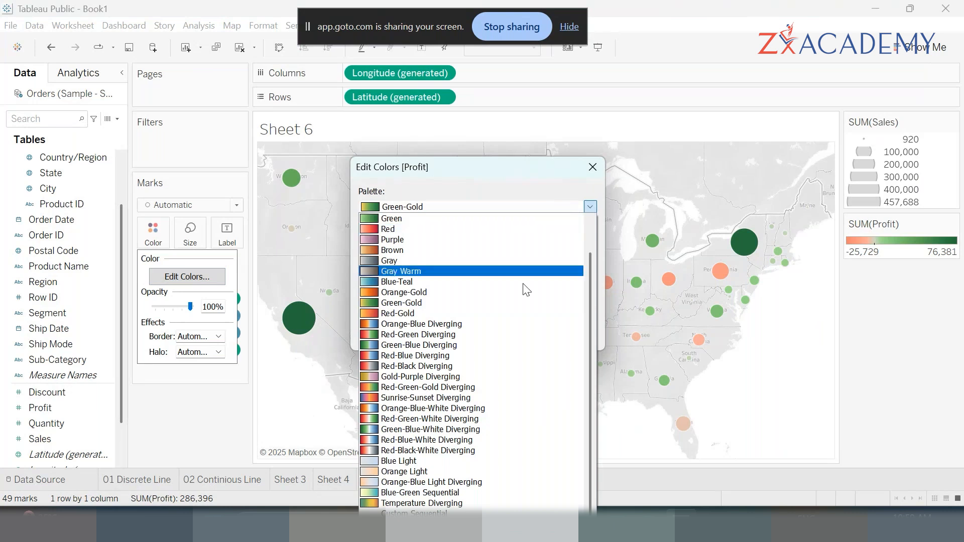
pyautogui.click(799, 398)
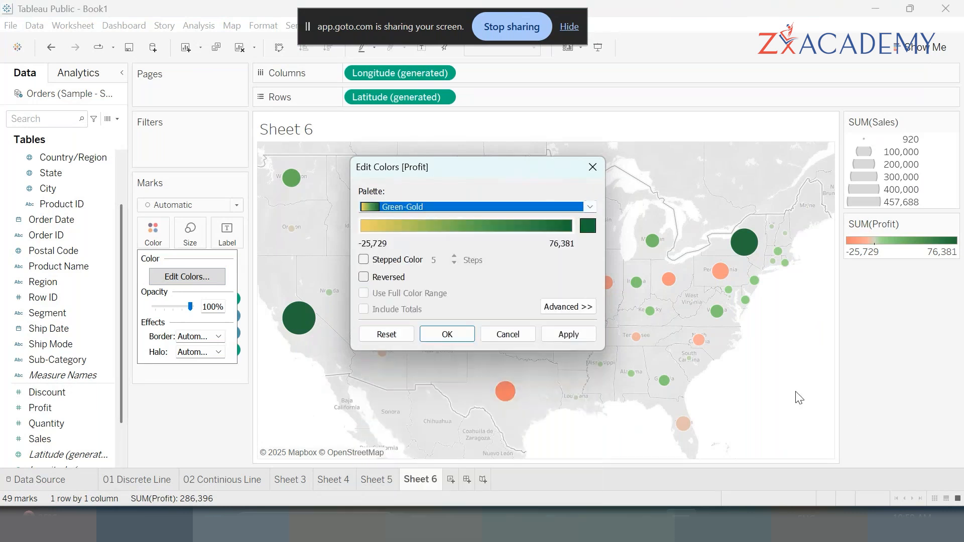
pyautogui.click(508, 334)
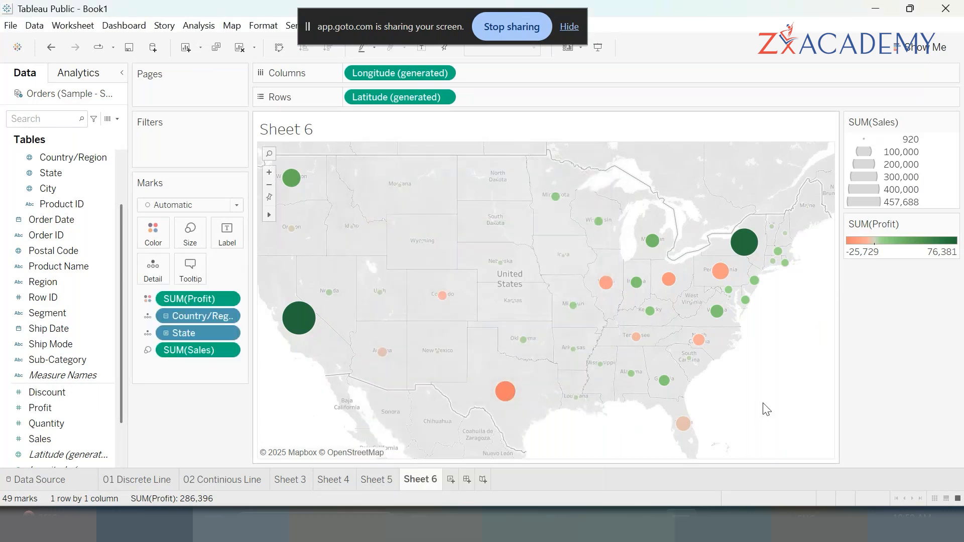
pyautogui.hotkey('ctrl', 'z')
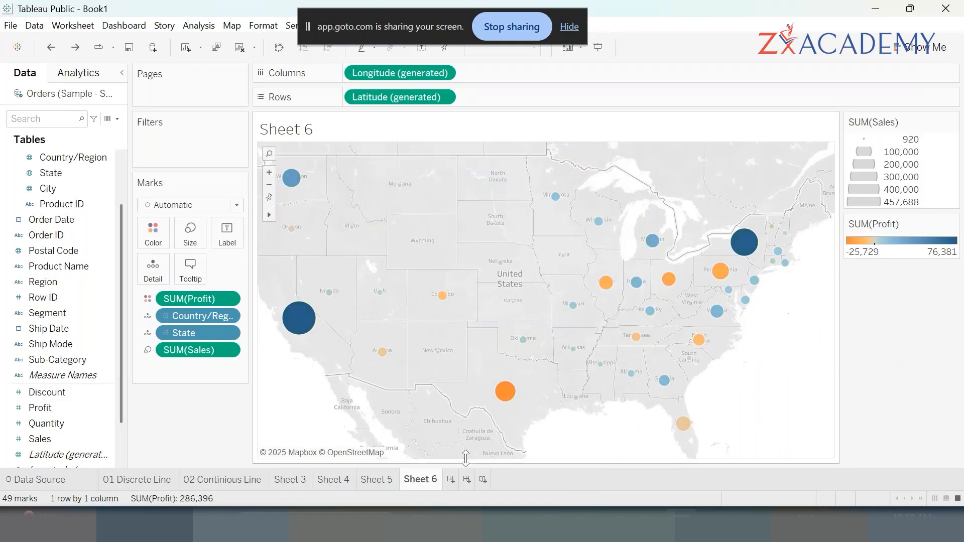
# - Add another worksheet after Sheet 6 and plot State from the Location hierarchy as a map
pyautogui.click(451, 480)
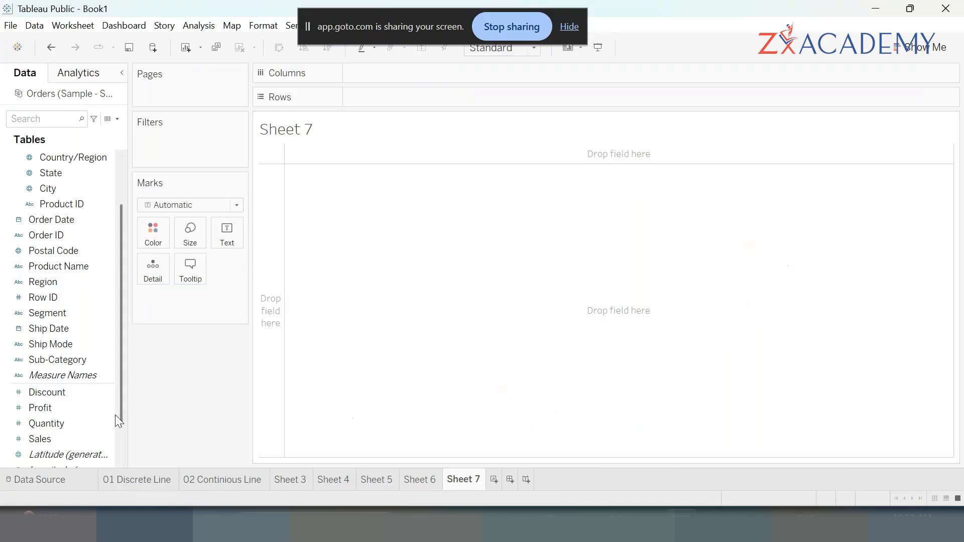
pyautogui.click(54, 236)
pyautogui.doubleClick(69, 170)
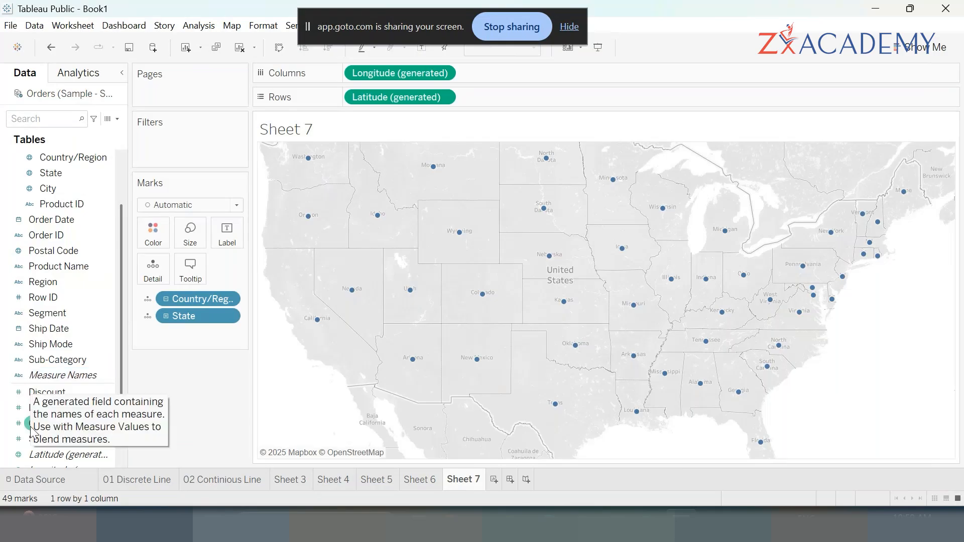
# - Size the state marks on the Sheet 7 map by Sales and enlarge them slightly beyond the middle of the size range
pyautogui.doubleClick(46, 440)
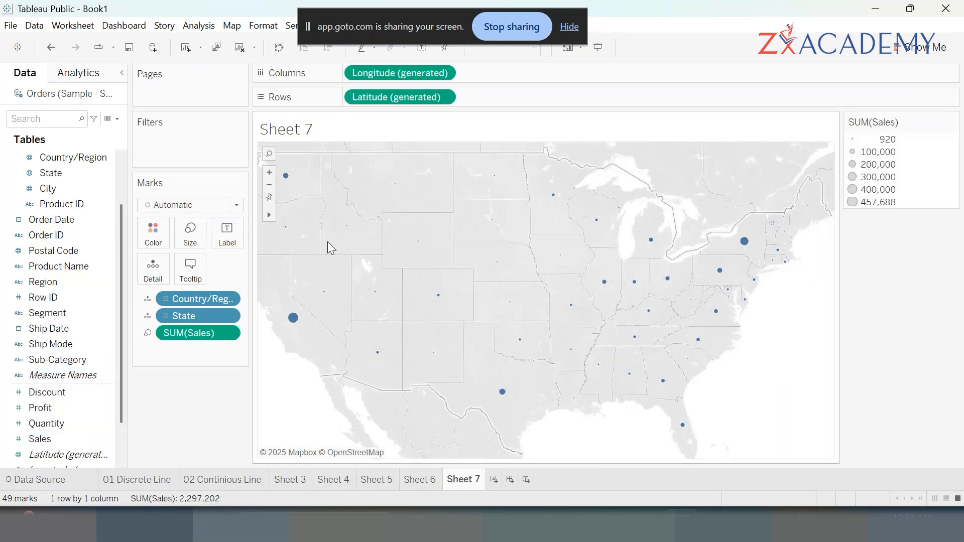
pyautogui.click(186, 236)
pyautogui.moveTo(201, 269); pyautogui.dragTo(225, 266)
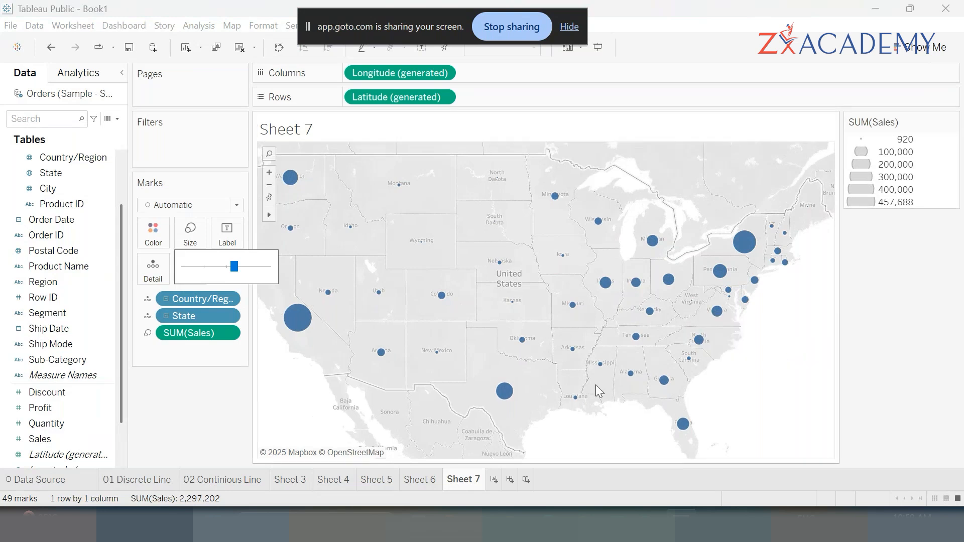
pyautogui.click(213, 403)
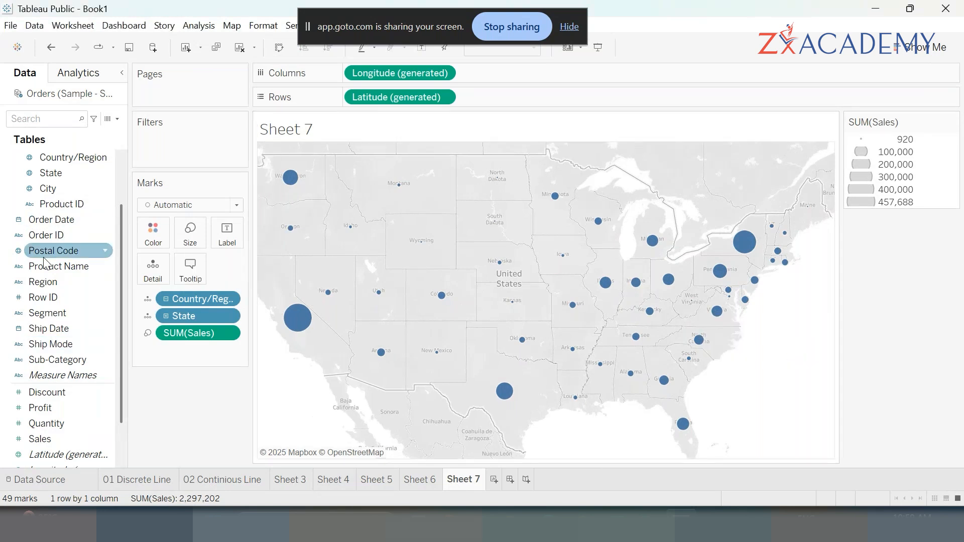
# - Color the state marks on the Sheet 7 map by Segment and change the mark type to Pie
pyautogui.doubleClick(47, 314)
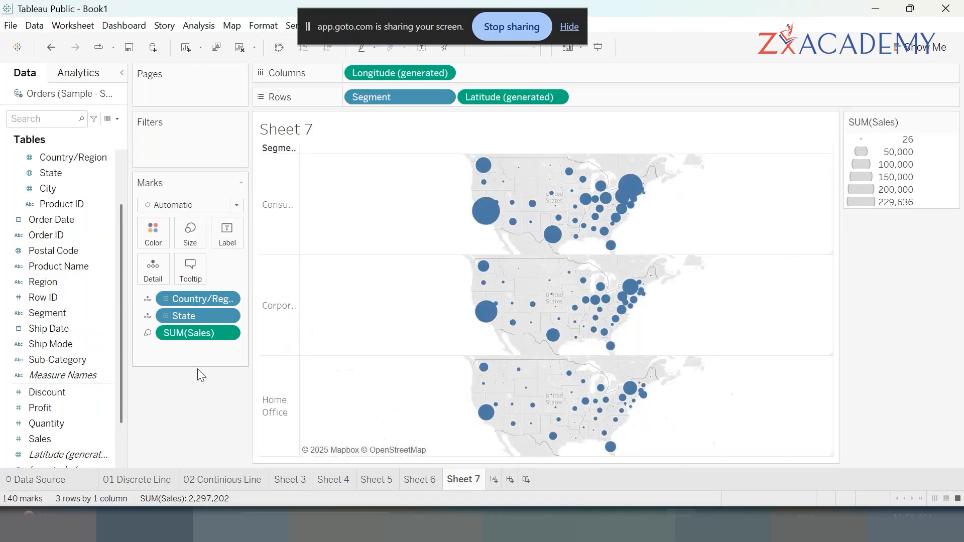
pyautogui.moveTo(421, 97); pyautogui.dragTo(191, 416)
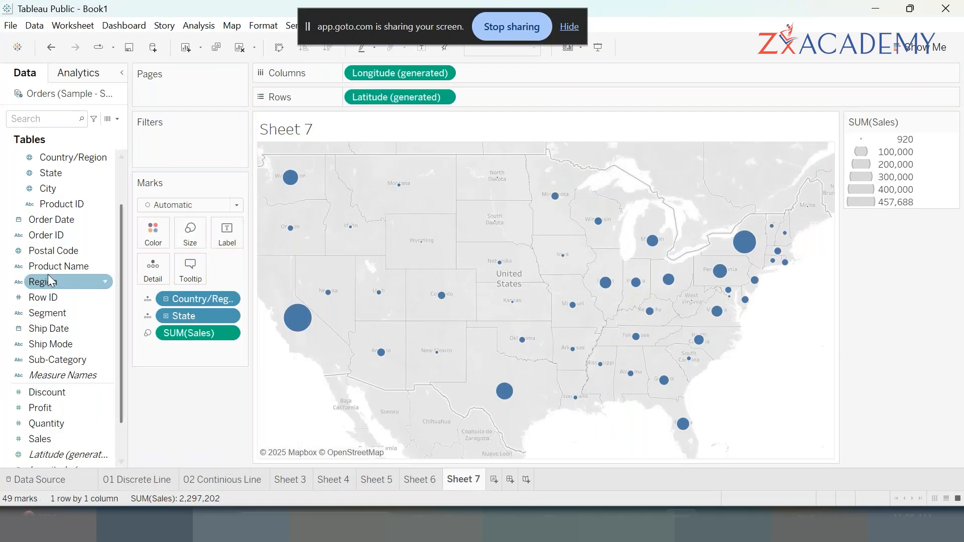
pyautogui.moveTo(53, 315); pyautogui.dragTo(156, 230)
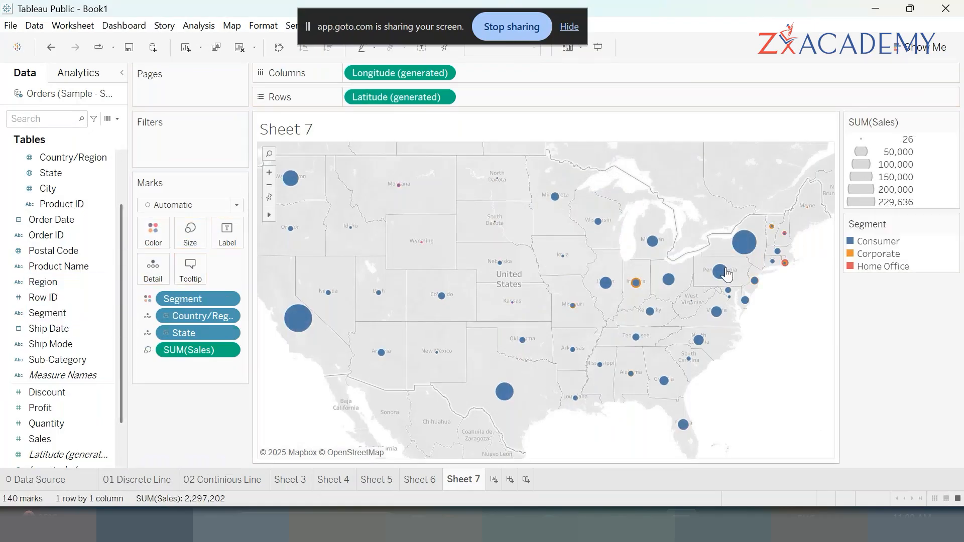
pyautogui.moveTo(636, 287)
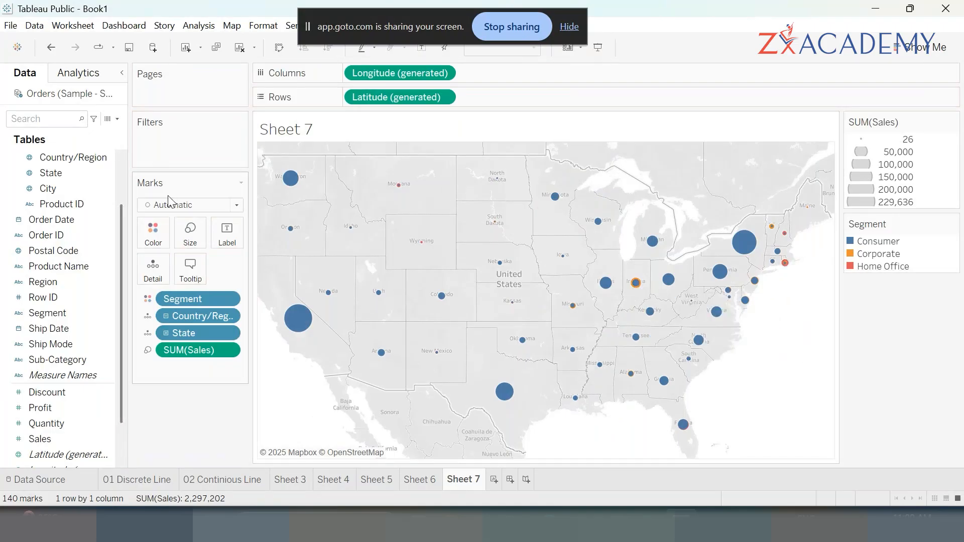
pyautogui.click(228, 205)
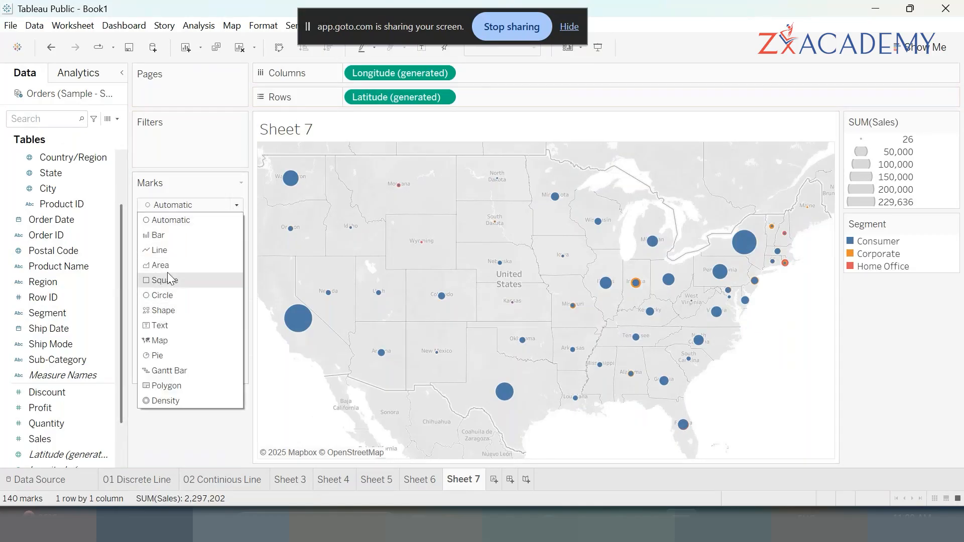
pyautogui.click(161, 356)
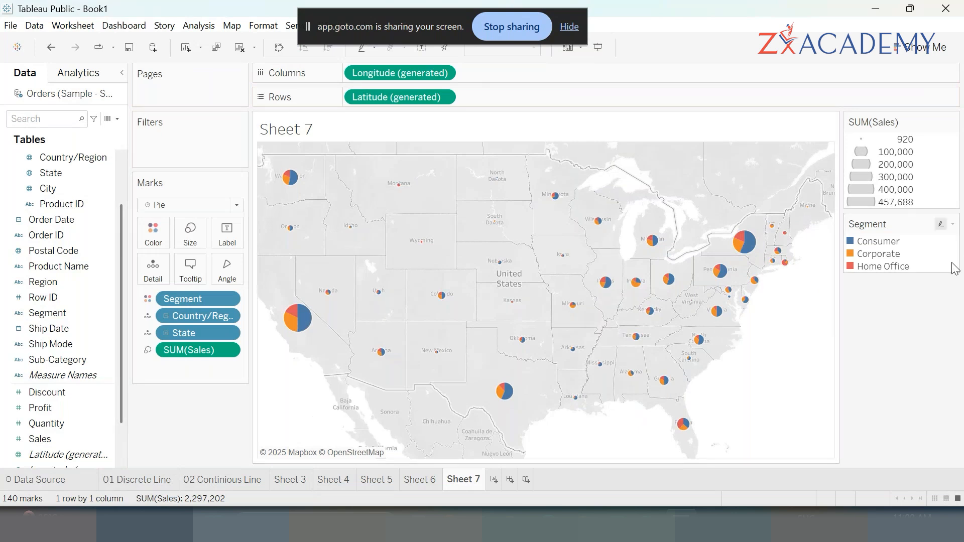
# - Highlight the Consumer, Corporate and Home Office segments one at a time to compare their shares per state, and clear the highlight
pyautogui.click(870, 243)
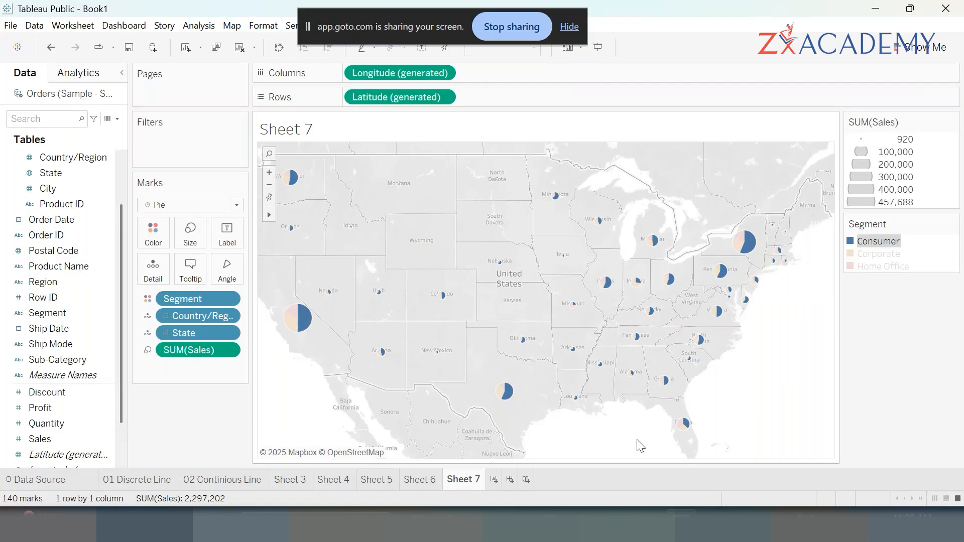
pyautogui.moveTo(503, 405)
pyautogui.moveTo(689, 427)
pyautogui.click(876, 253)
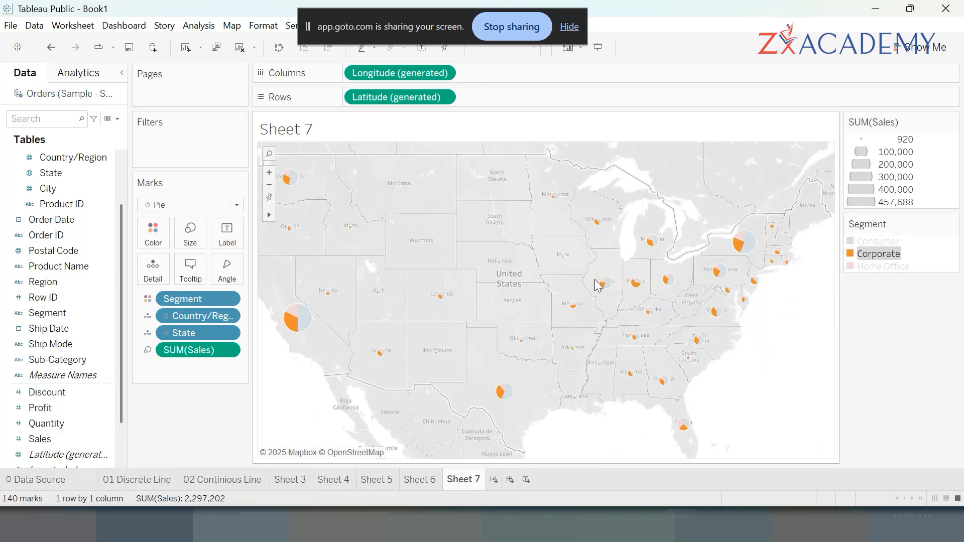
pyautogui.click(890, 269)
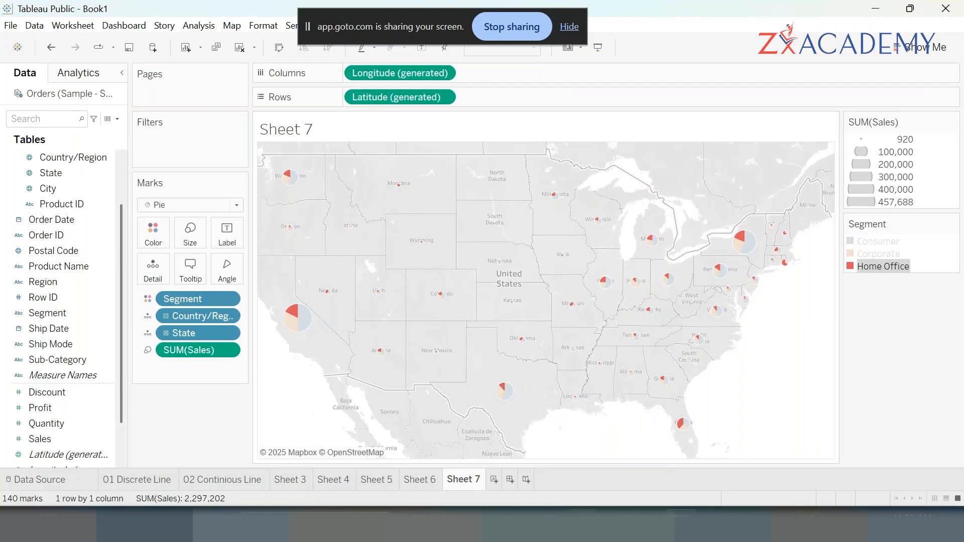
pyautogui.moveTo(686, 433)
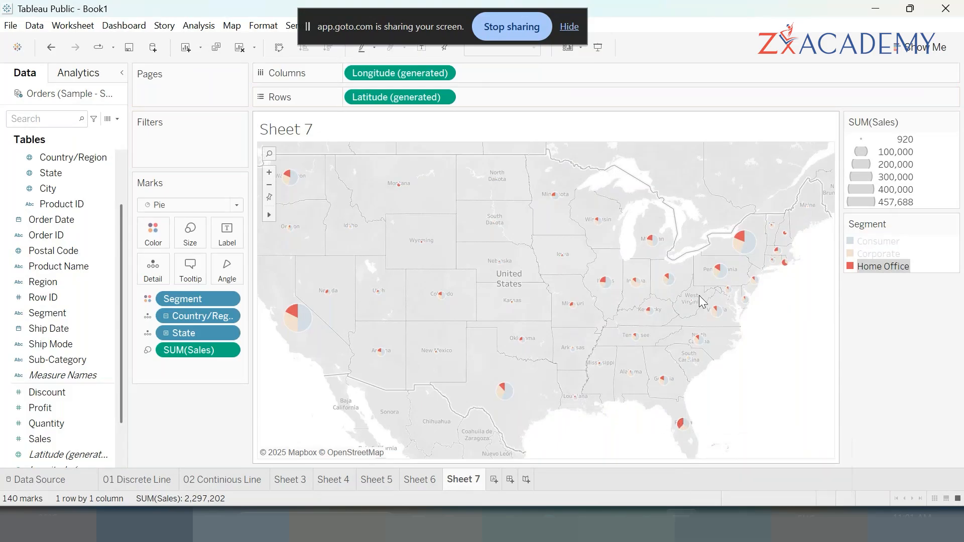
pyautogui.click(841, 378)
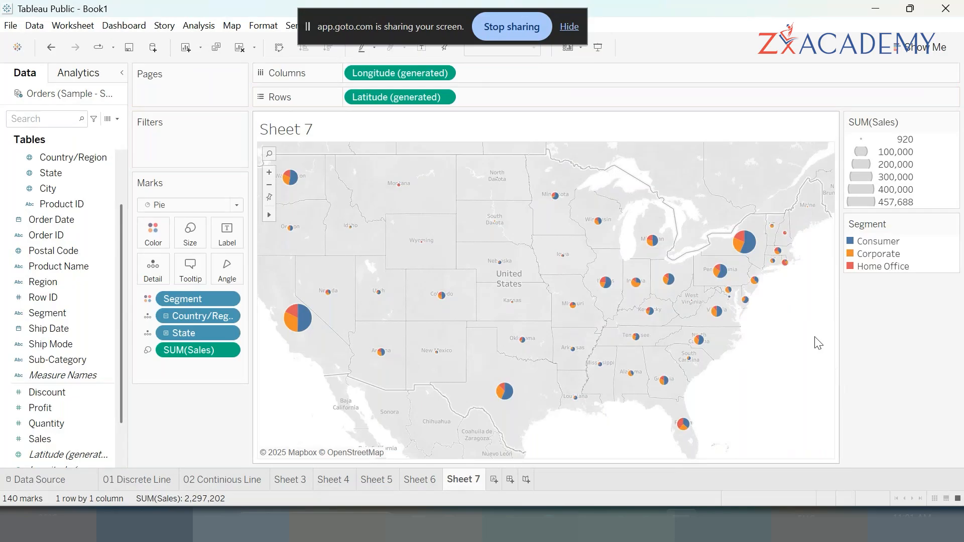
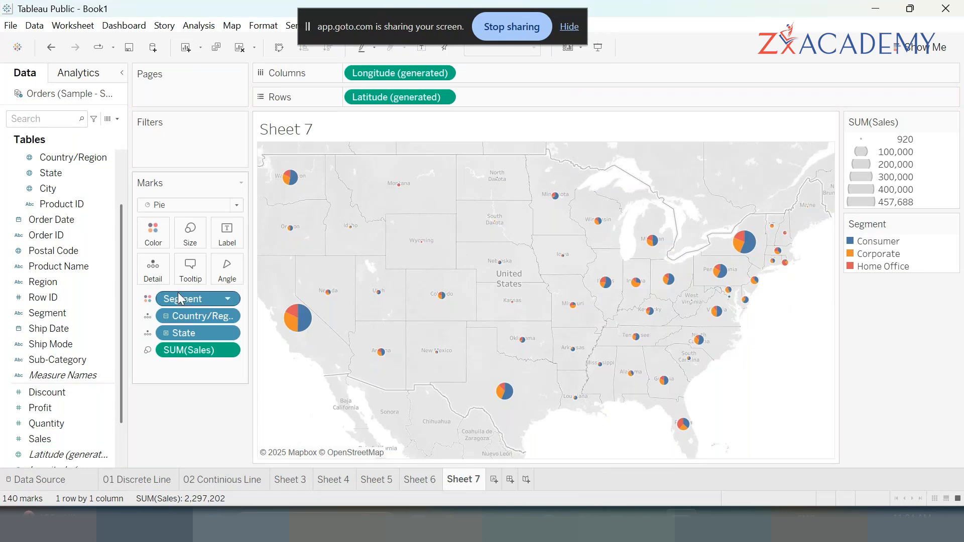
# - Enlarge the segment pies on the Sheet 7 map further along the size range
pyautogui.click(197, 234)
pyautogui.moveTo(227, 266); pyautogui.dragTo(246, 268)
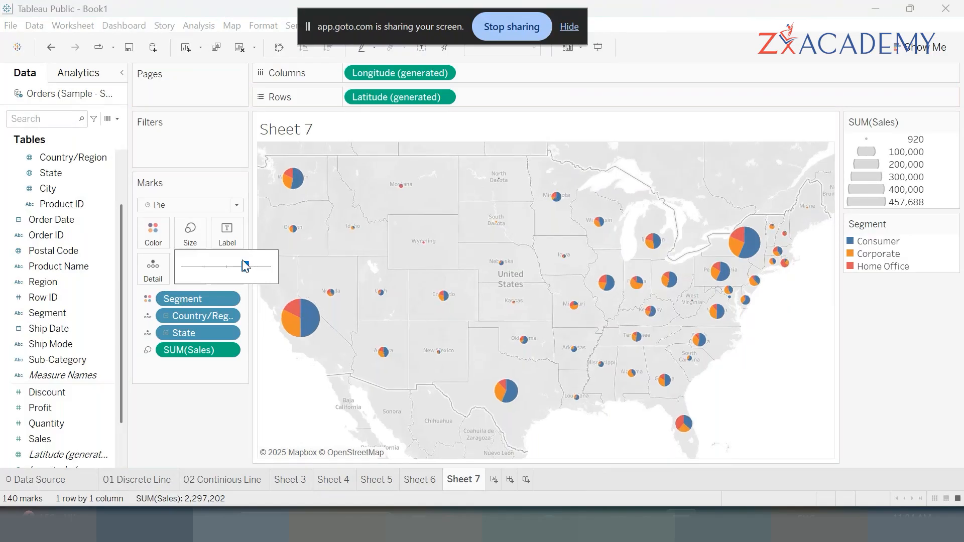
pyautogui.click(291, 419)
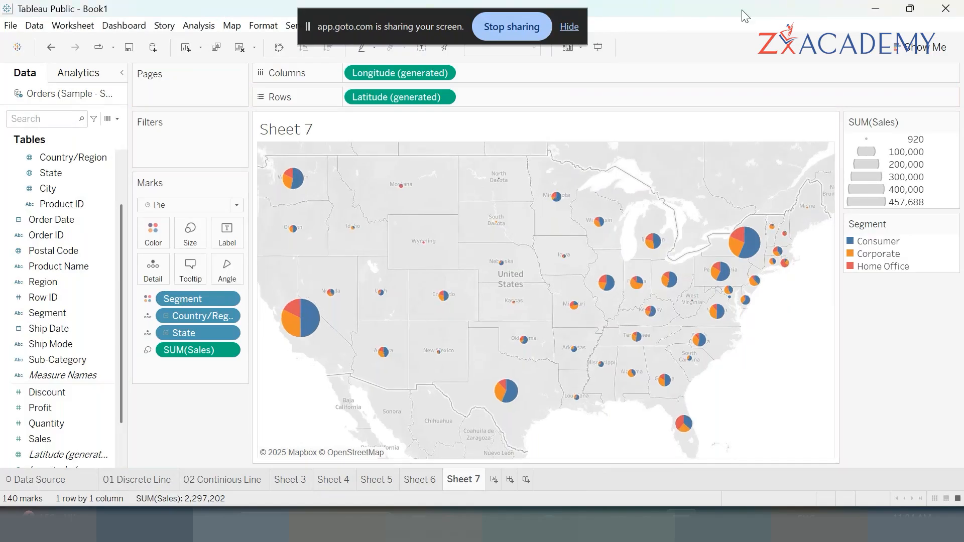
# - Preview the Sheet 7 pie map in presentation mode and add a new worksheet after it
pyautogui.click(598, 47)
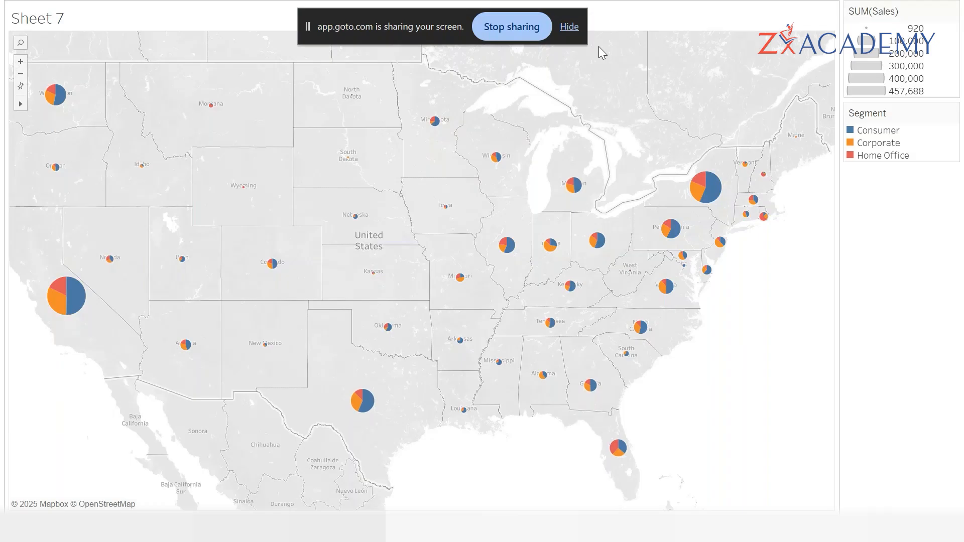
pyautogui.press('Escape')
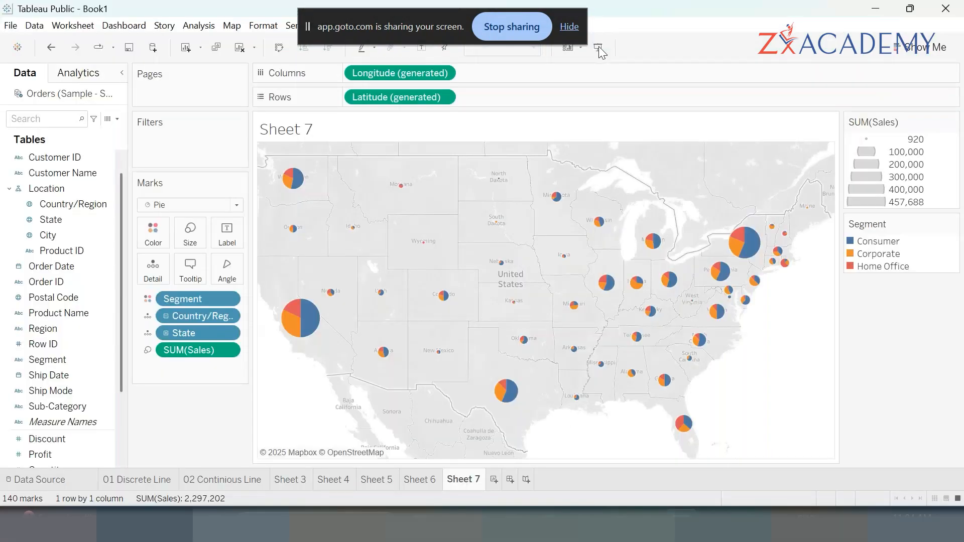
pyautogui.click(420, 481)
pyautogui.click(478, 487)
pyautogui.click(493, 482)
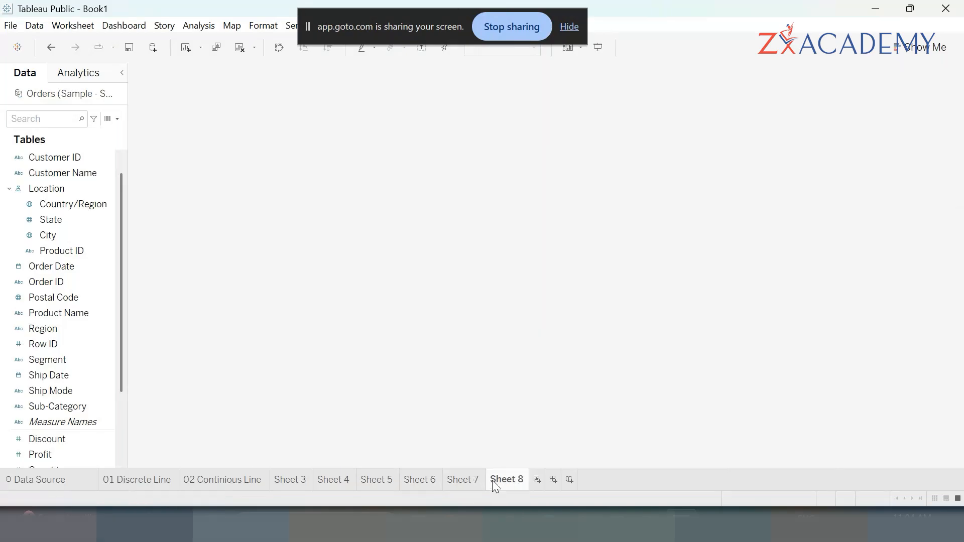
# - Build a symbol map of State on Sheet 8 with the marks sized by Sales
pyautogui.click(922, 47)
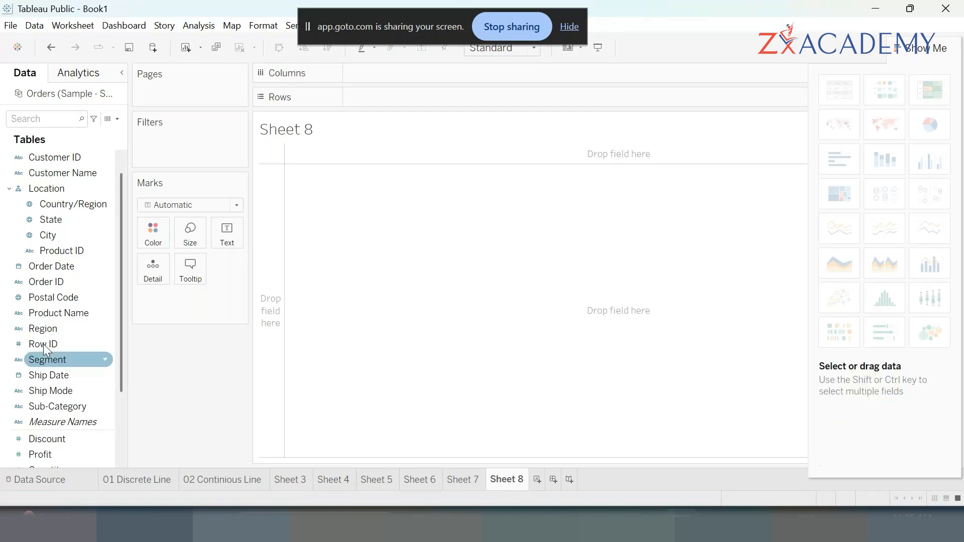
pyautogui.doubleClick(56, 220)
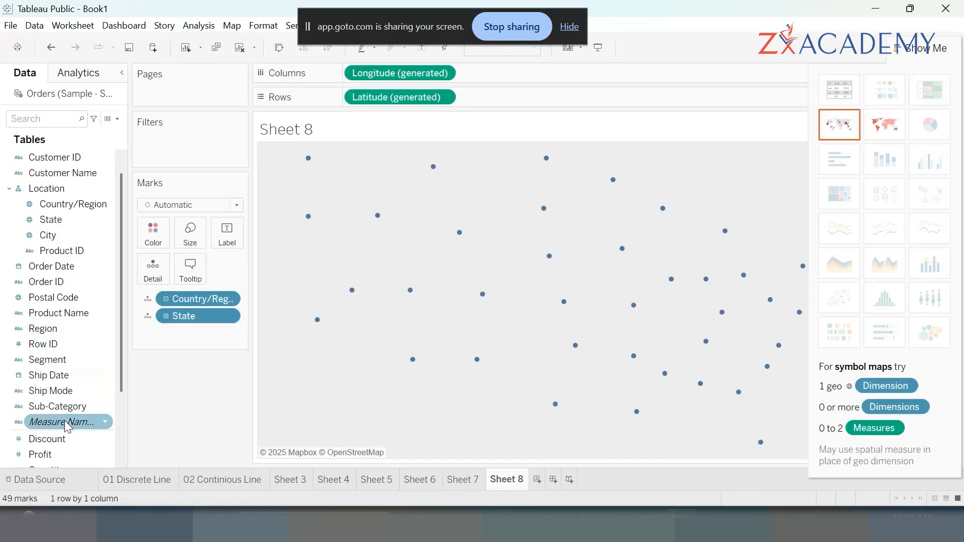
pyautogui.scroll(-3, 64, 422)
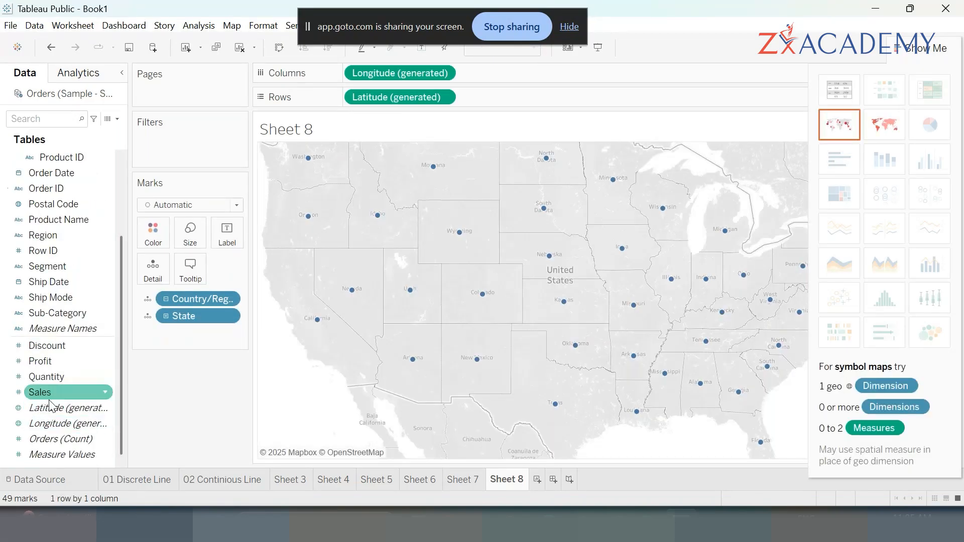
pyautogui.doubleClick(50, 397)
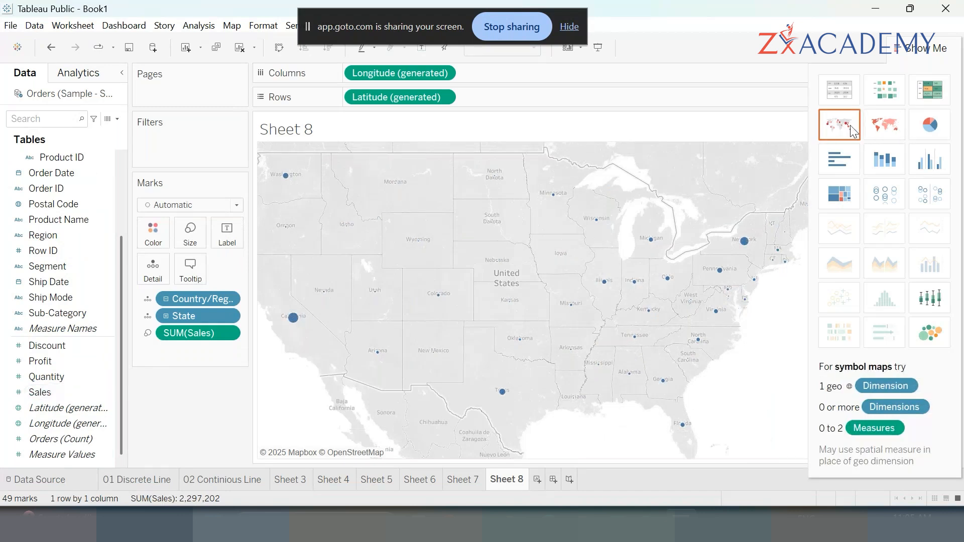
# - Convert the Sheet 8 symbol map to a filled map with states colored by Sales, and hide the chart suggestions
pyautogui.click(882, 135)
pyautogui.hotkey('ctrl', '1')
pyautogui.click(860, 128)
pyautogui.moveTo(882, 102)
pyautogui.mouseDown()
pyautogui.moveTo(823, 125)
pyautogui.moveTo(859, 90)
pyautogui.mouseUp()
pyautogui.press('Escape')
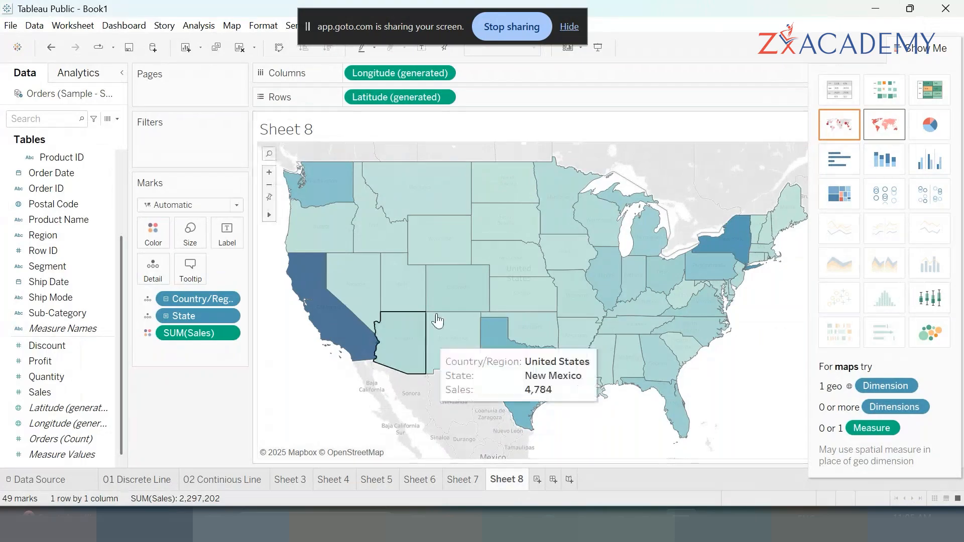
pyautogui.click(904, 46)
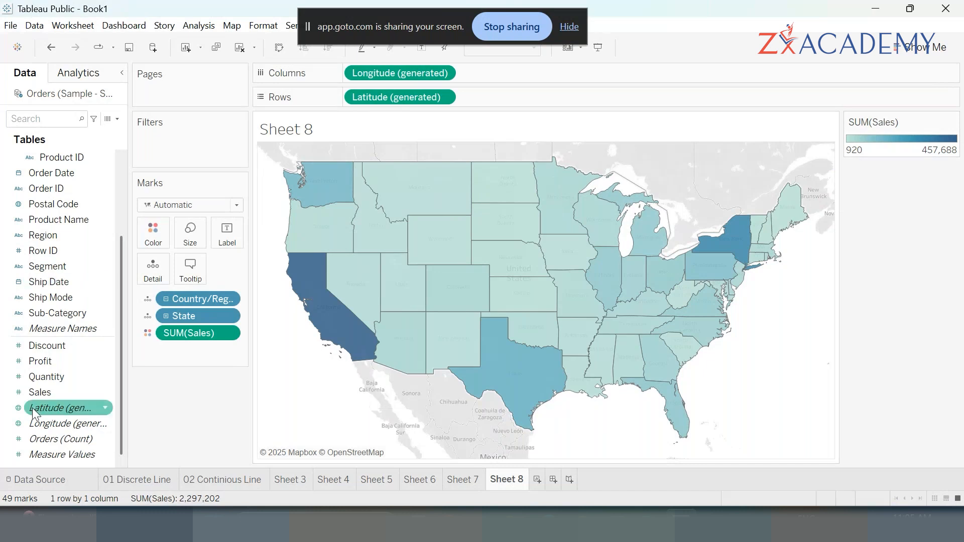
# - Label each state on the filled Sheet 8 map with its Sales
pyautogui.moveTo(23, 394); pyautogui.dragTo(227, 233)
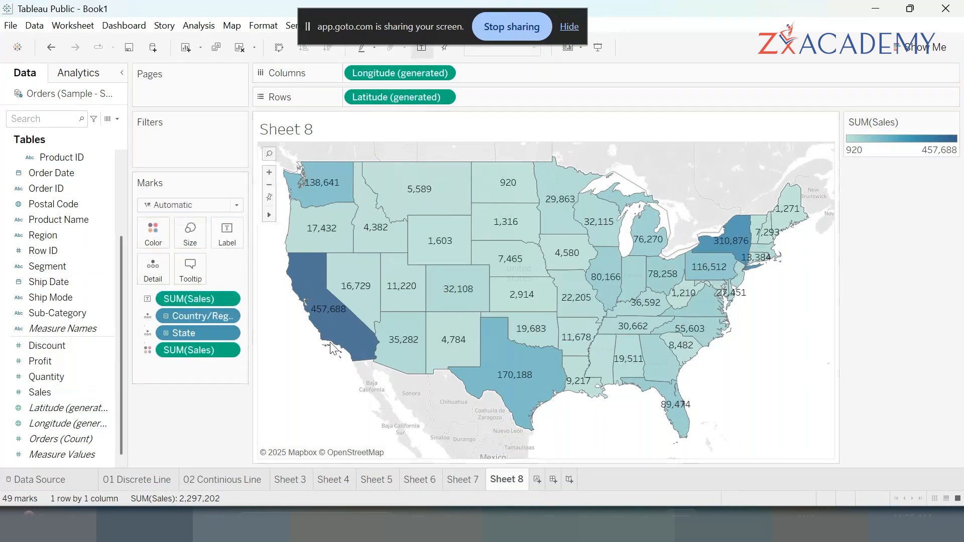
pyautogui.moveTo(333, 342)
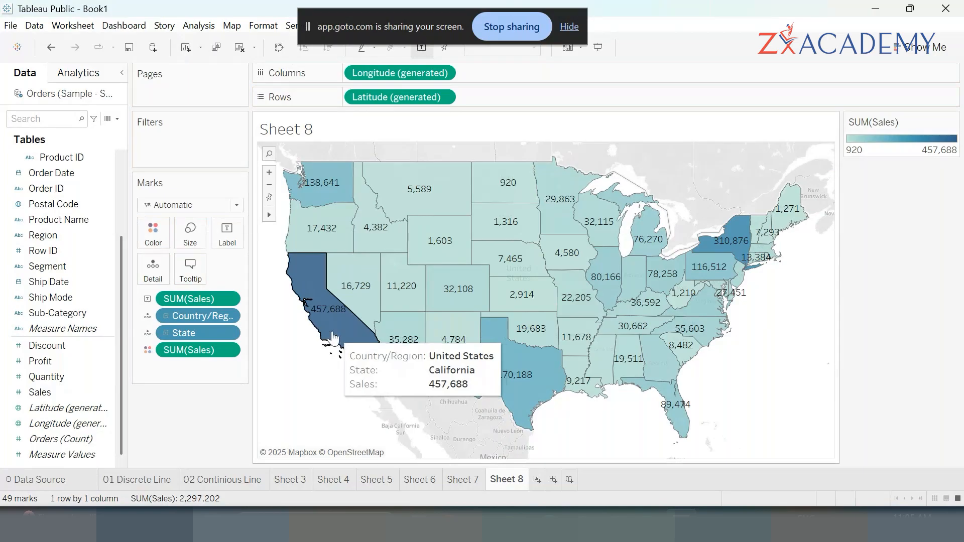
pyautogui.moveTo(363, 271)
pyautogui.moveTo(657, 253)
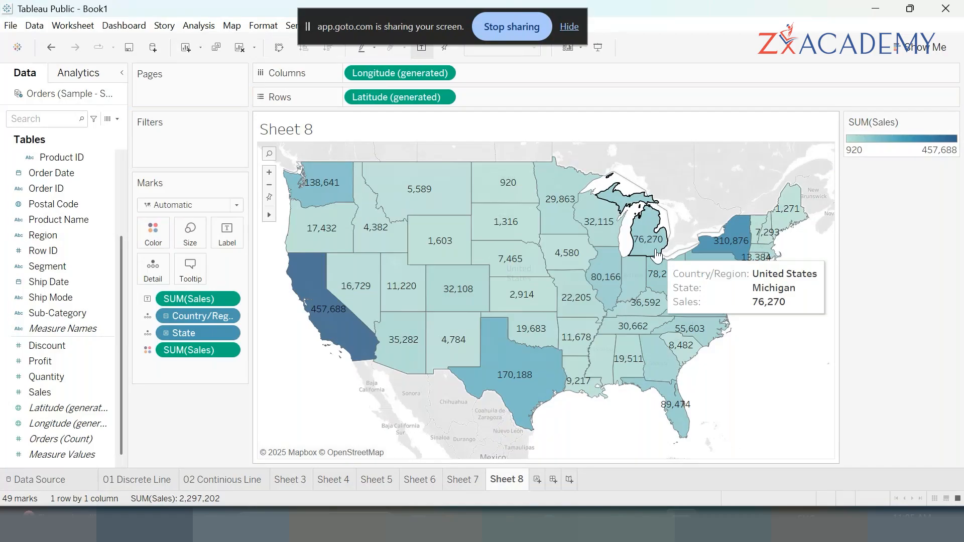
# - Format the Sales labels on the Sheet 8 map as custom numbers in Thousands (K) with 0 decimal places
pyautogui.click(228, 298)
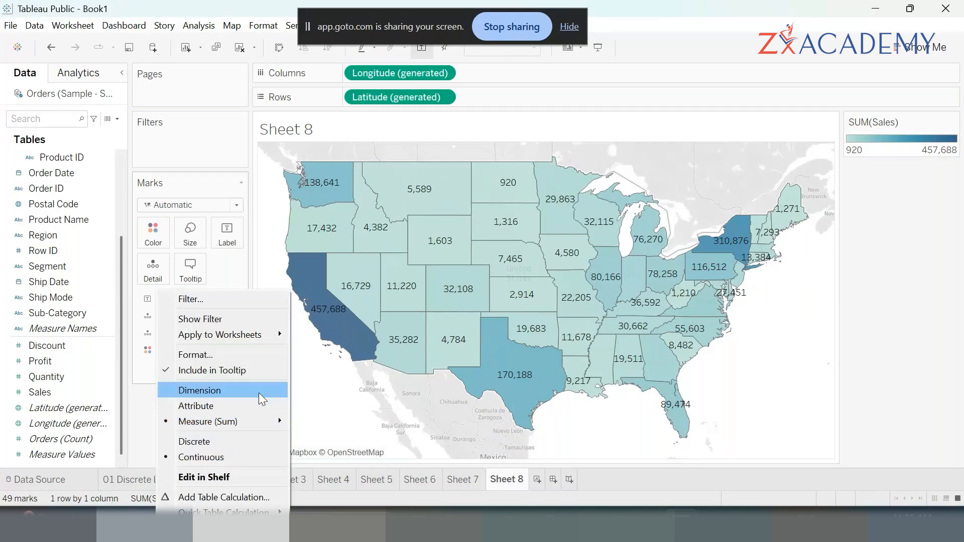
pyautogui.click(249, 357)
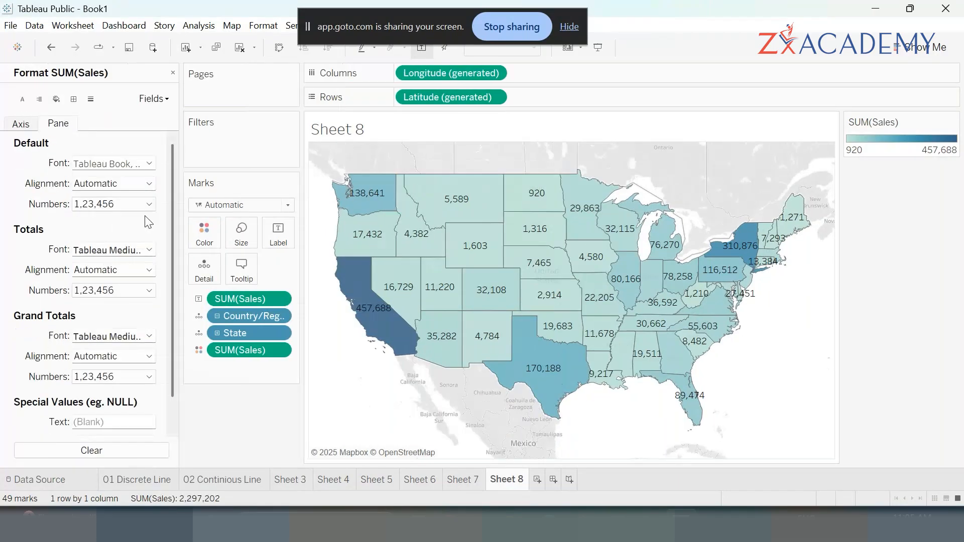
pyautogui.click(149, 204)
pyautogui.click(103, 299)
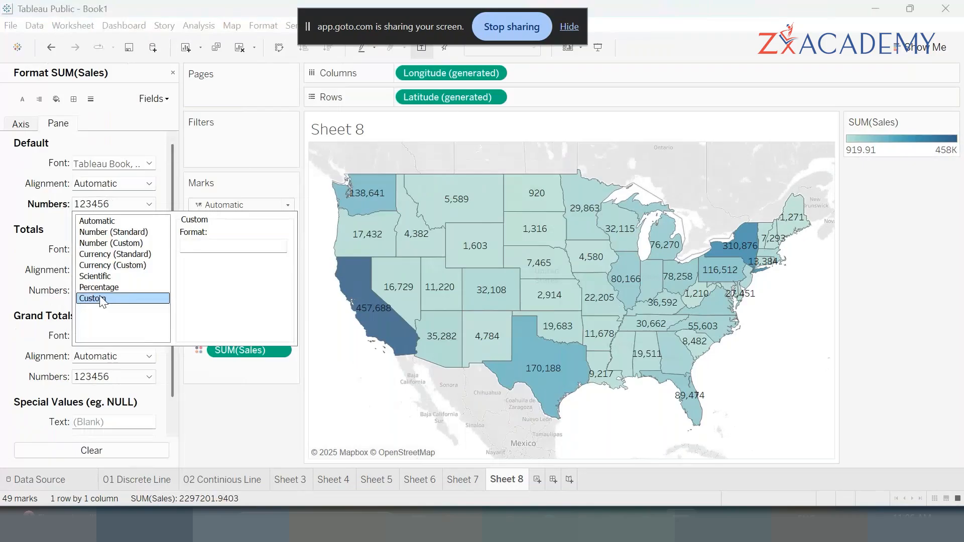
pyautogui.click(126, 244)
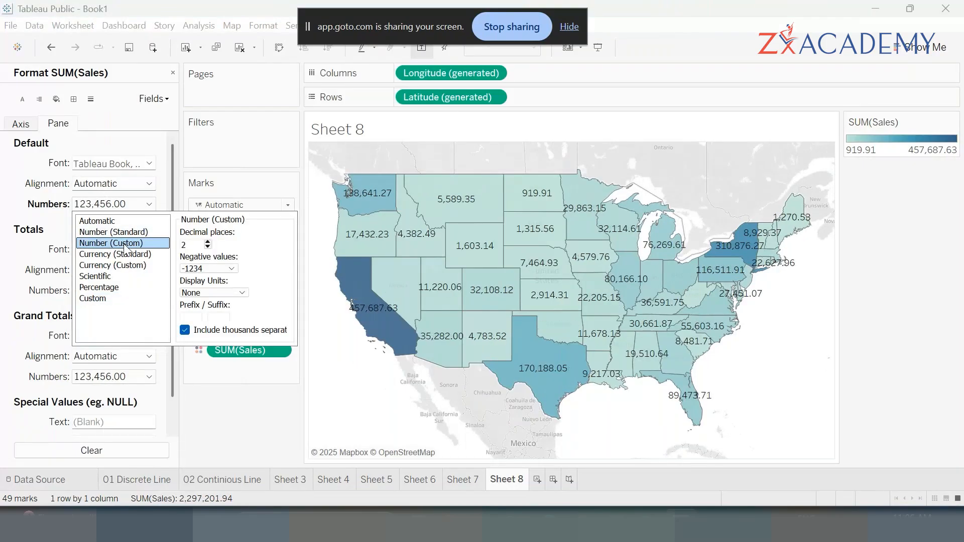
pyautogui.click(220, 293)
pyautogui.click(206, 307)
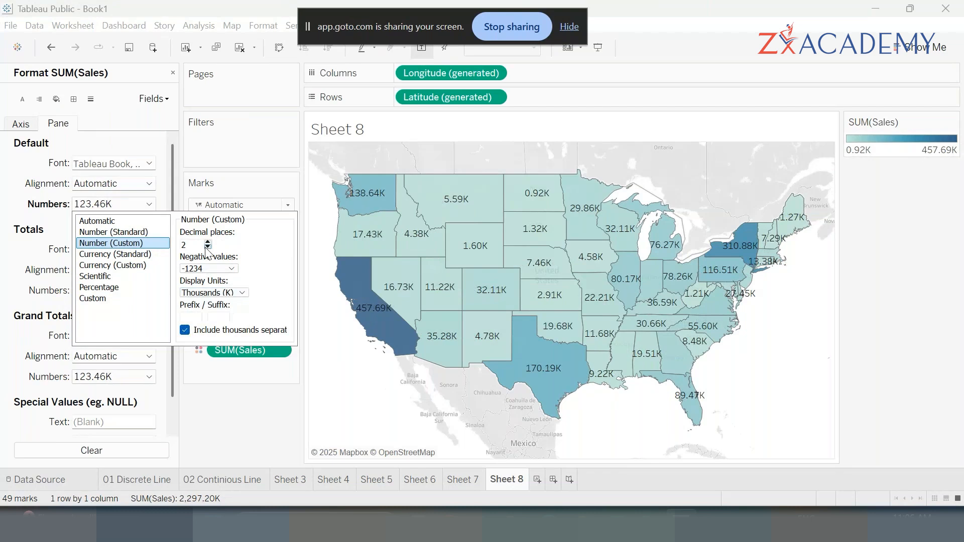
pyautogui.doubleClick(207, 247)
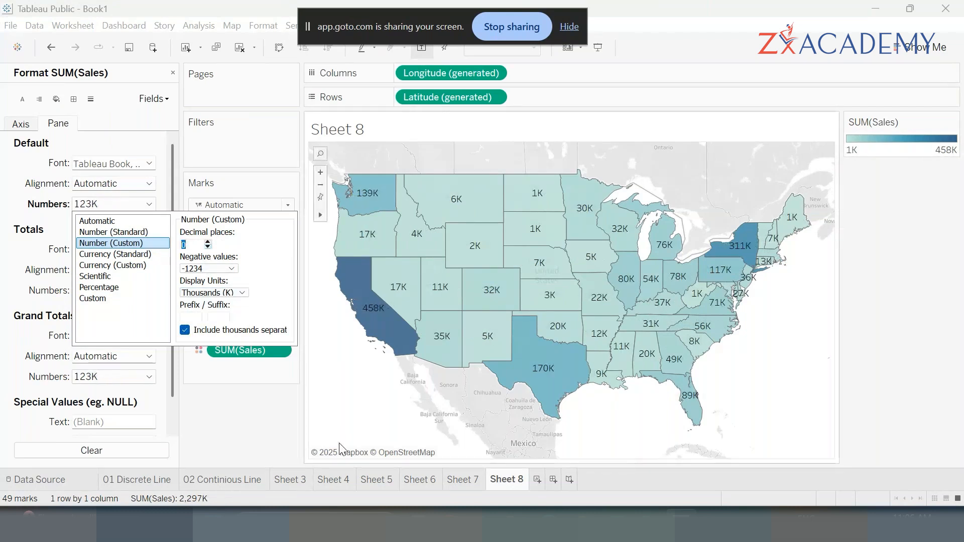
pyautogui.click(340, 373)
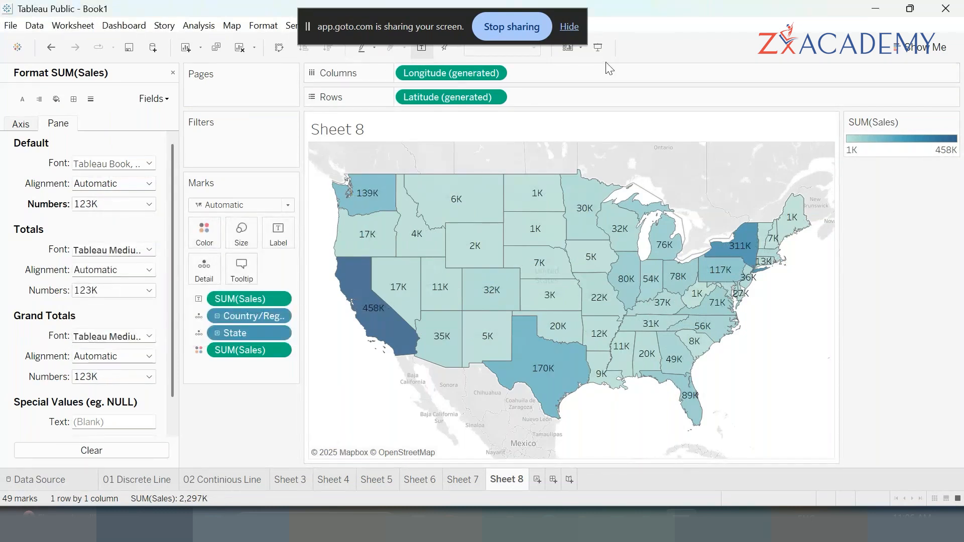
# - Show the Sheet 8 map in presentation mode and inspect the sales of individual states such as California and New York
pyautogui.click(599, 49)
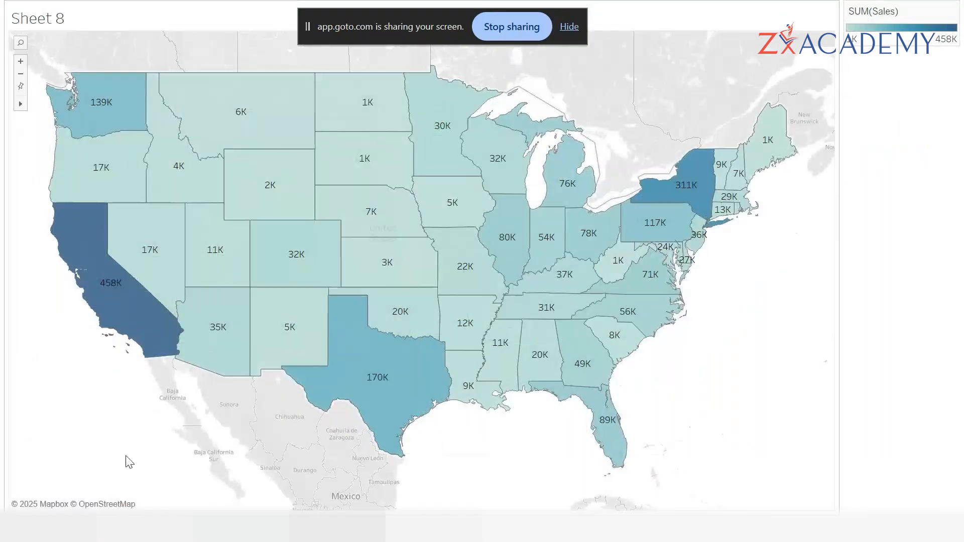
pyautogui.moveTo(139, 294)
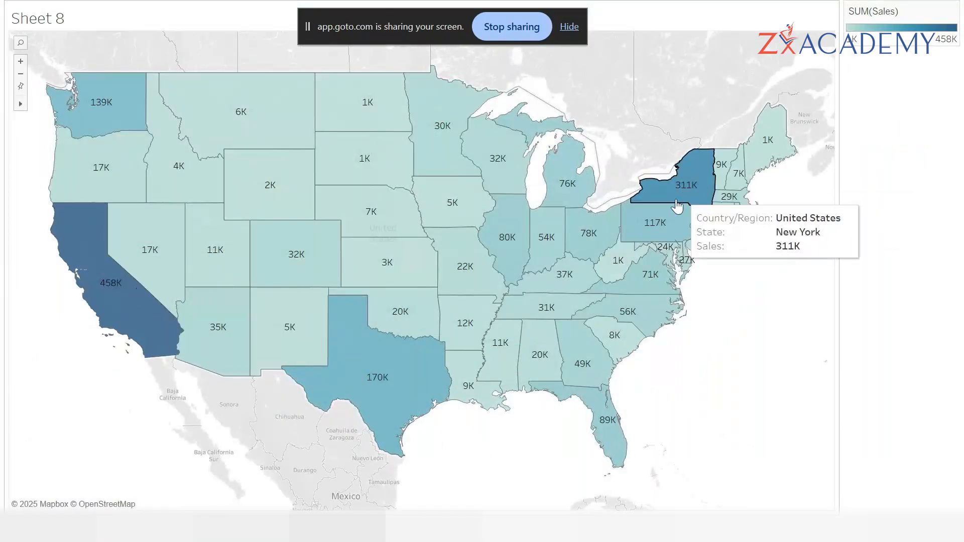
pyautogui.moveTo(614, 439)
pyautogui.moveTo(414, 414)
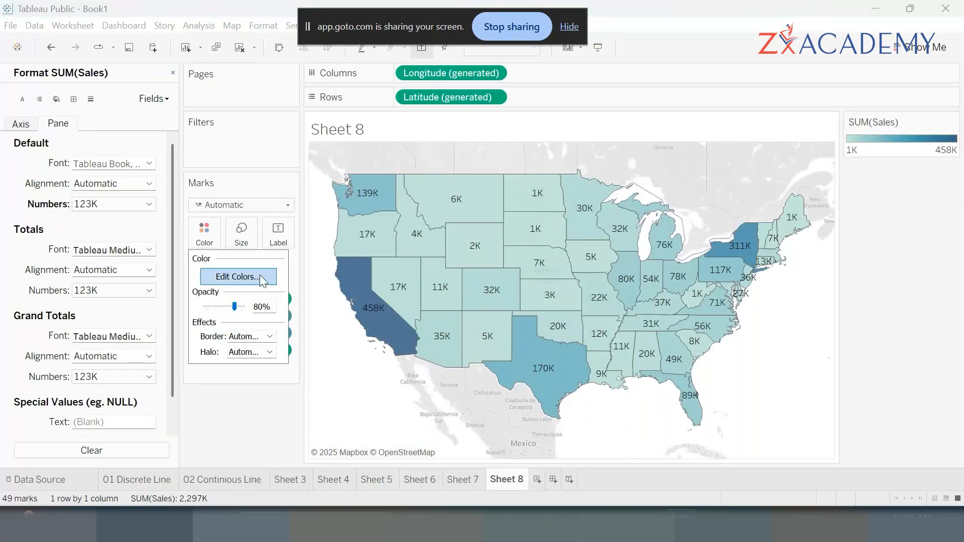
# - Open the Sales color settings for the Sheet 8 map and browse the available color palettes
pyautogui.click(260, 275)
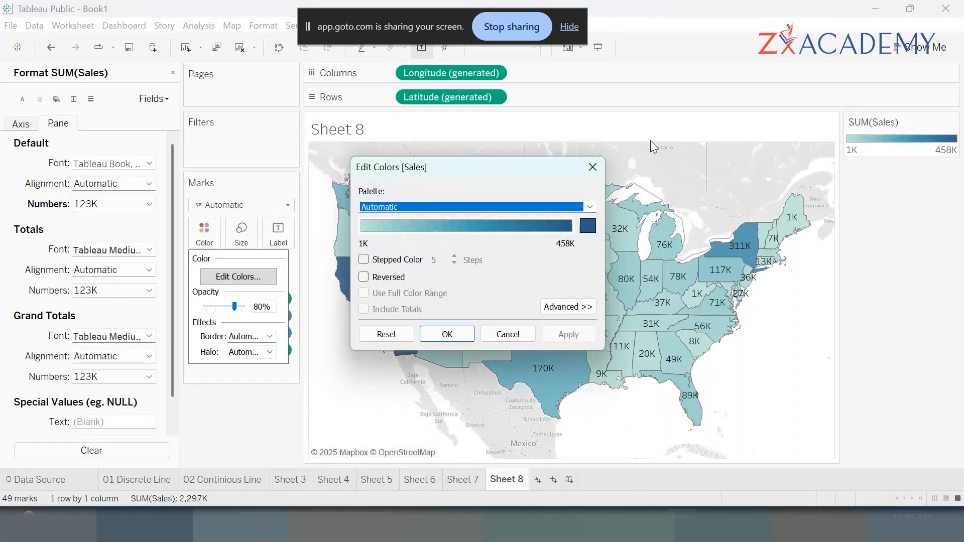
pyautogui.click(591, 228)
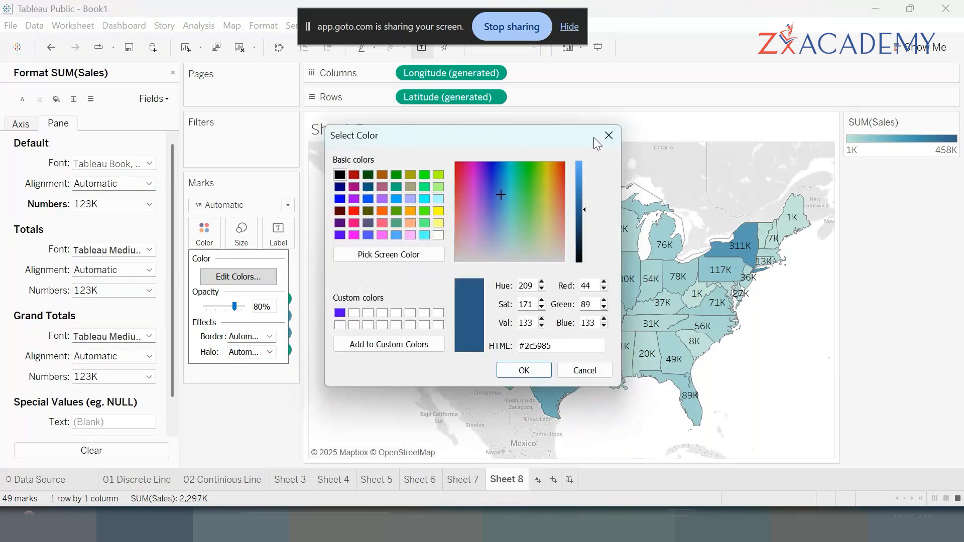
pyautogui.click(607, 136)
pyautogui.click(590, 207)
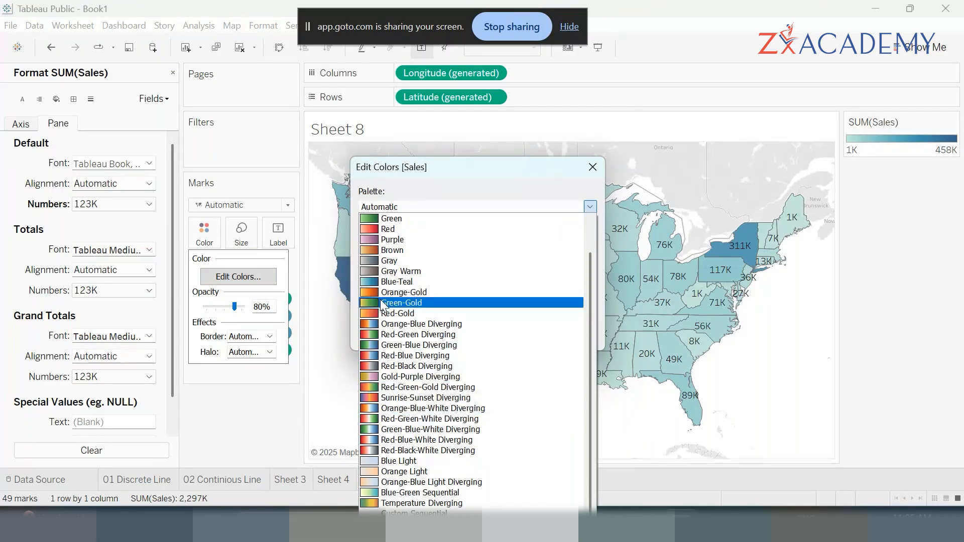
# - Try the Green and Brown palettes on the map's Sales colours
pyautogui.click(402, 219)
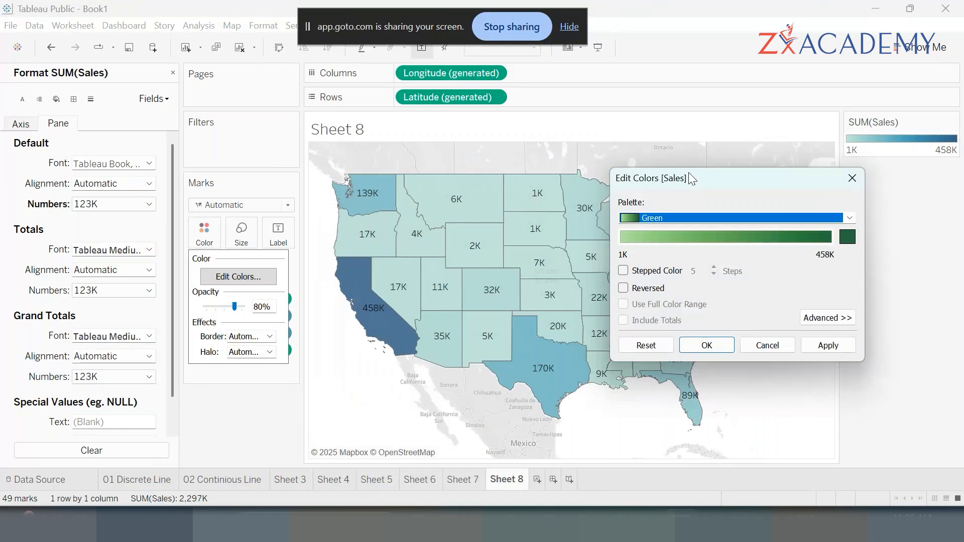
pyautogui.click(826, 348)
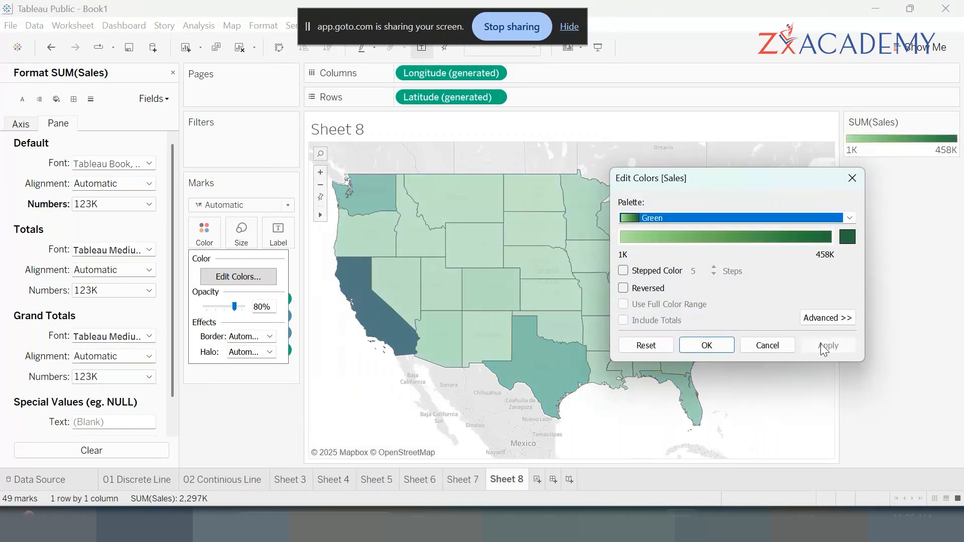
pyautogui.click(850, 218)
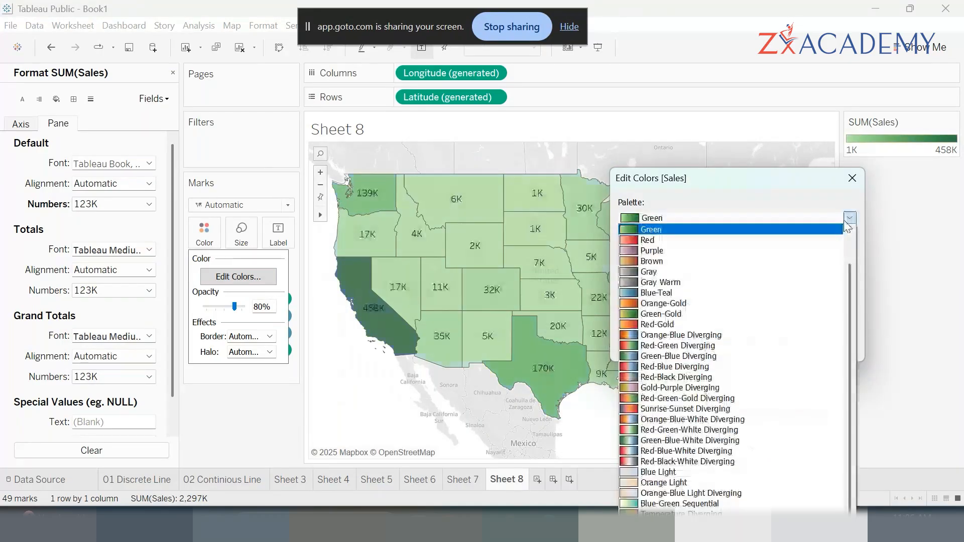
pyautogui.click(658, 261)
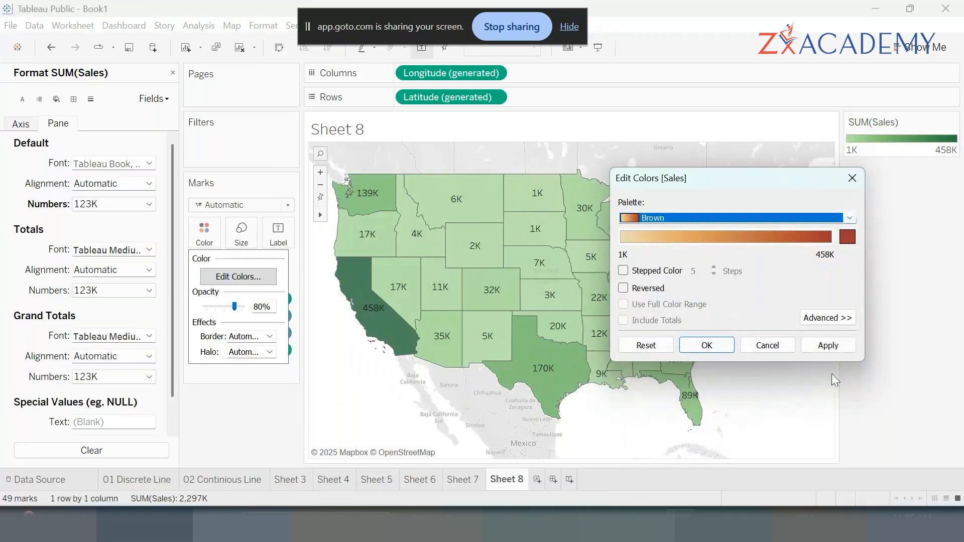
pyautogui.click(827, 345)
pyautogui.moveTo(752, 184); pyautogui.dragTo(657, 23)
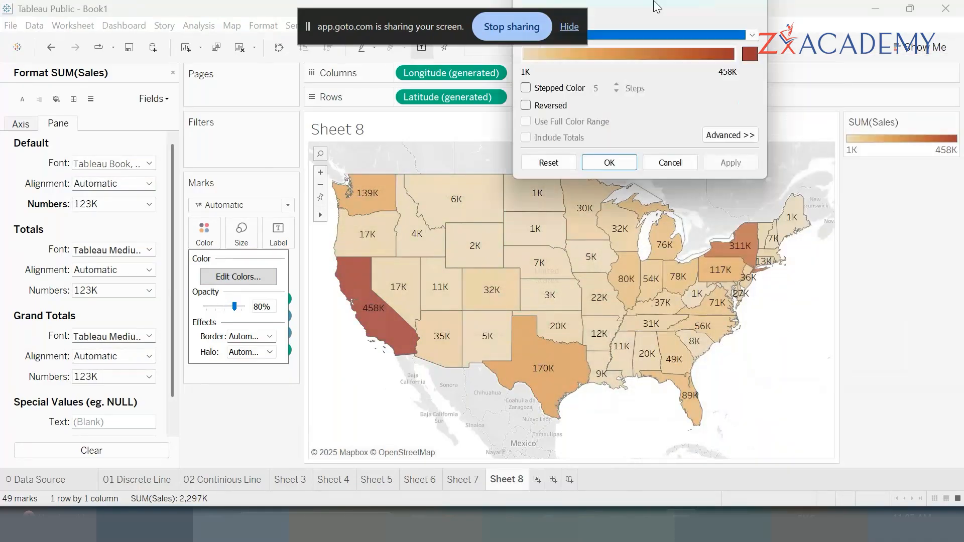
pyautogui.click(638, 51)
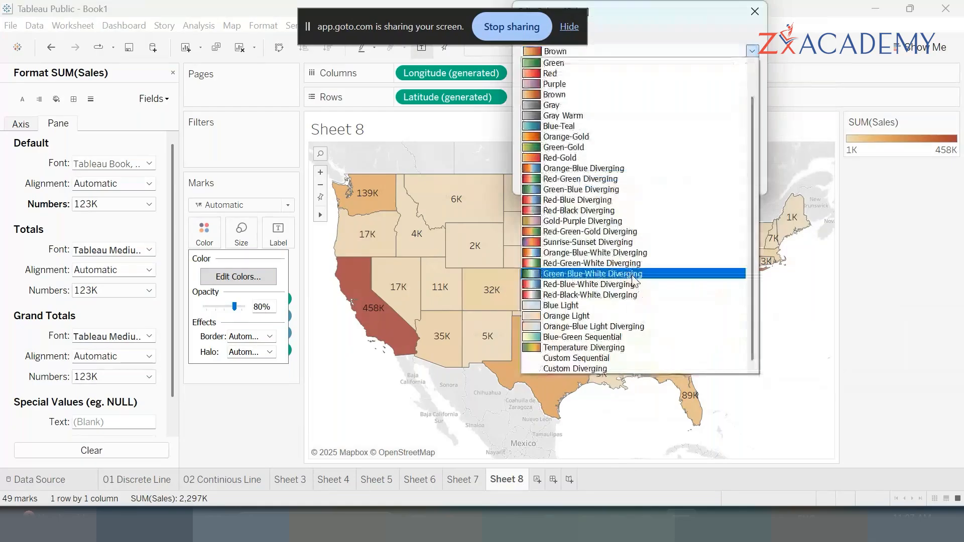
pyautogui.click(704, 26)
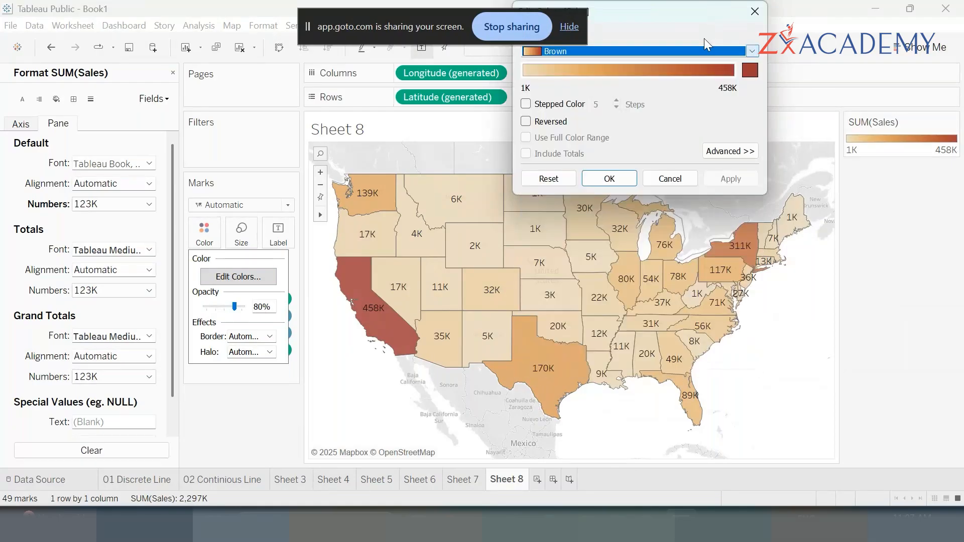
# - Apply a custom sequential palette to the map's Sales colours, using bright red #ff0a0e as its end colour
pyautogui.click(749, 66)
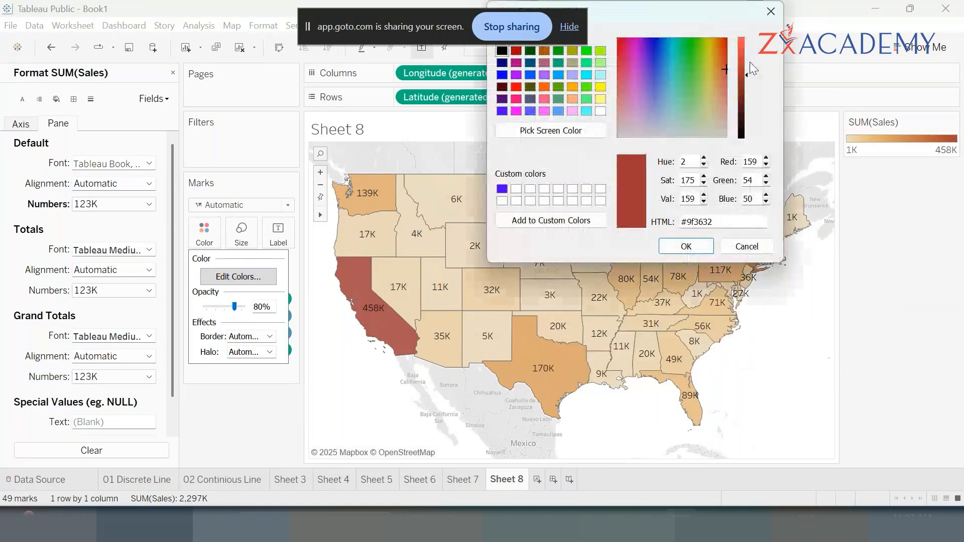
pyautogui.click(627, 54)
pyautogui.moveTo(626, 54)
pyautogui.mouseDown()
pyautogui.moveTo(622, 31)
pyautogui.moveTo(617, 41)
pyautogui.mouseUp()
pyautogui.click(745, 75)
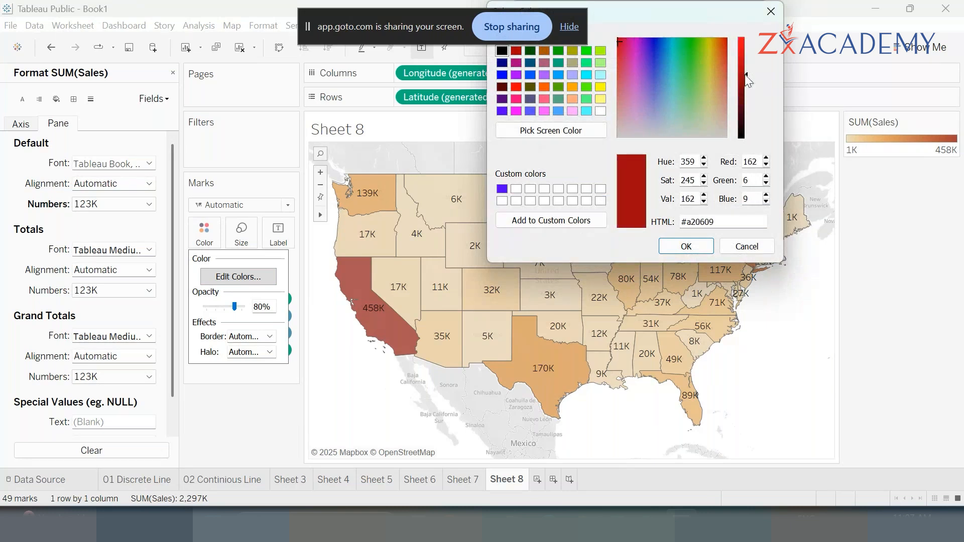
pyautogui.moveTo(748, 79); pyautogui.dragTo(747, 36)
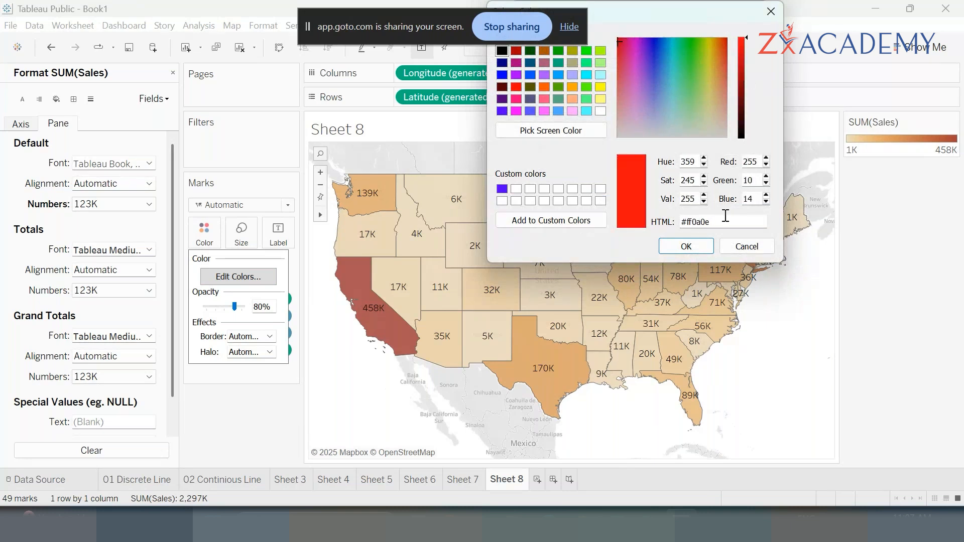
pyautogui.click(694, 248)
pyautogui.click(733, 180)
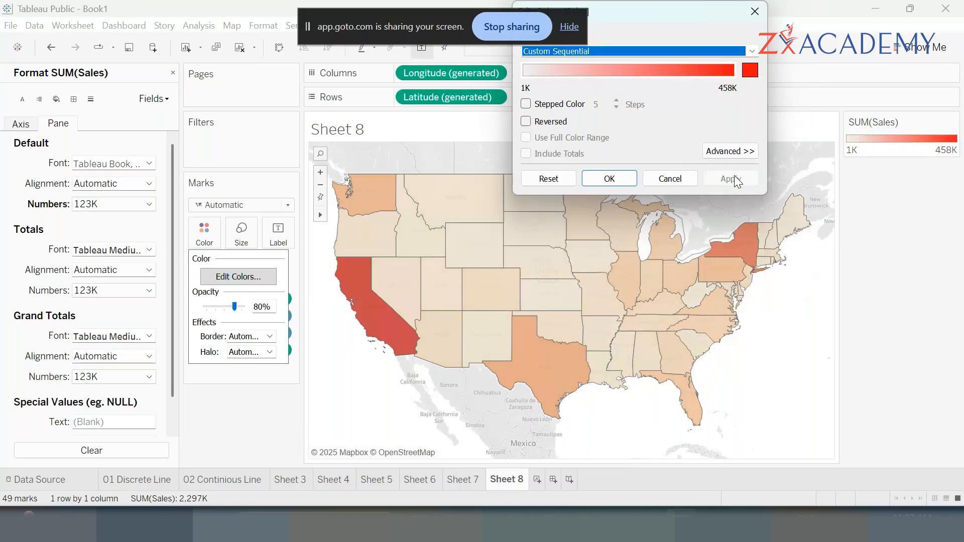
# - Apply the Blue palette to the map's Sales colours and close the colour settings
pyautogui.click(751, 51)
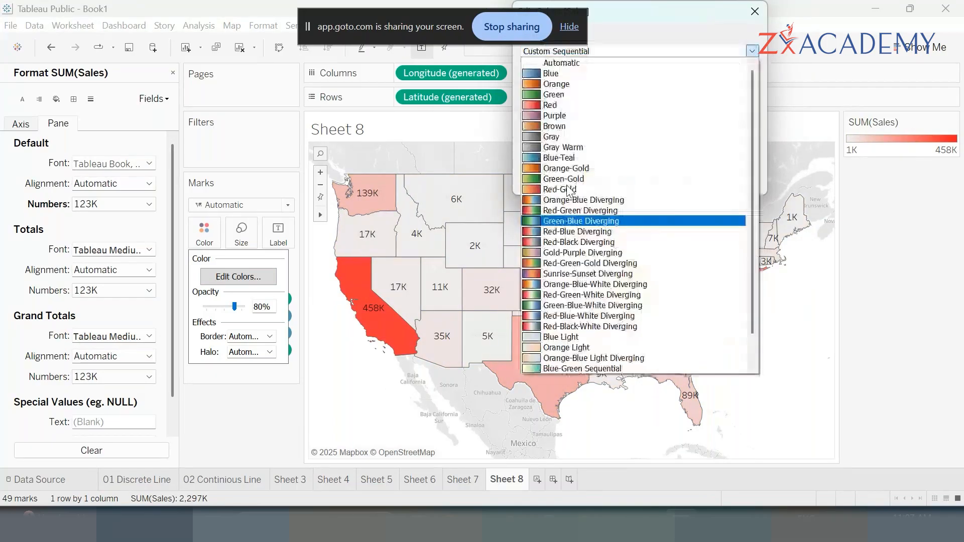
pyautogui.click(552, 75)
pyautogui.click(753, 182)
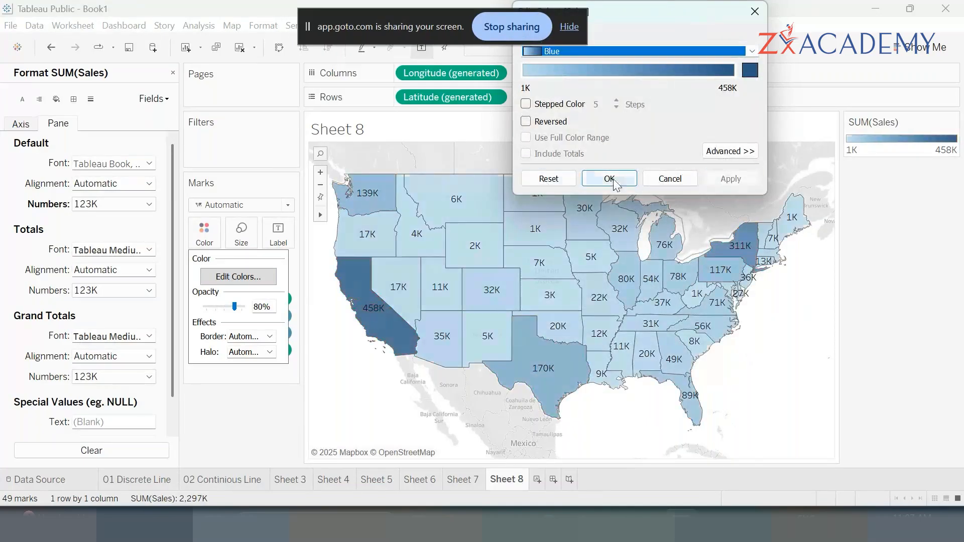
pyautogui.click(611, 179)
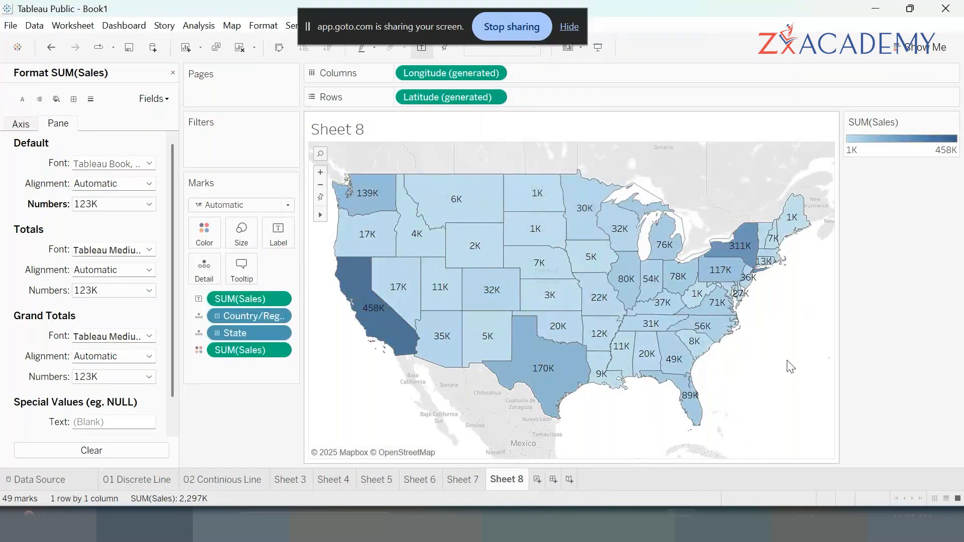
# - Undo the palette changes made to the map's Sales colours
pyautogui.hotkey('ctrl', 'z')
pyautogui.hotkey('ctrl', 'z')
pyautogui.hotkey('ctrl', 'z')
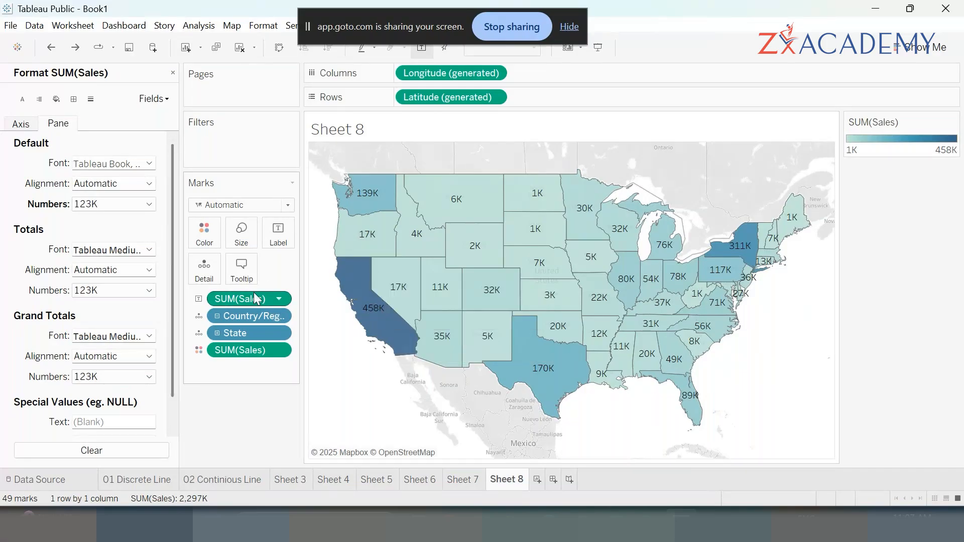
# - Remove the Sales label from the map marks and add the Sales field back as the label
pyautogui.moveTo(254, 294); pyautogui.dragTo(258, 445)
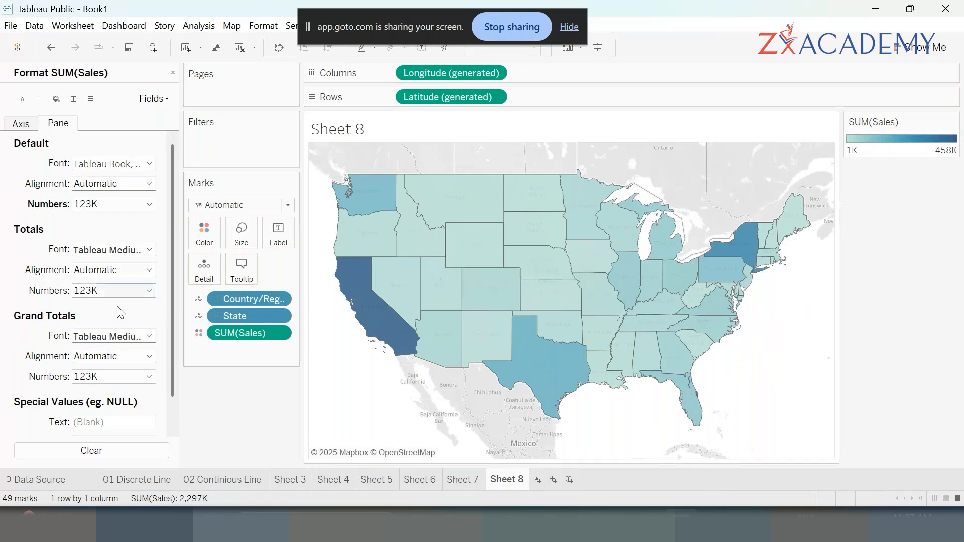
pyautogui.click(173, 73)
pyautogui.click(78, 389)
pyautogui.moveTo(76, 391); pyautogui.dragTo(285, 237)
pyautogui.moveTo(363, 277)
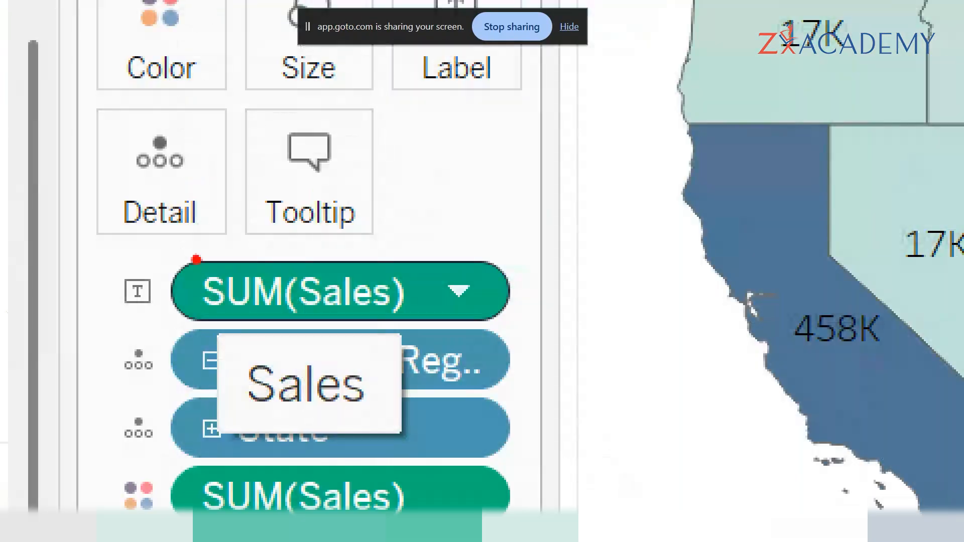
pyautogui.moveTo(196, 260)
pyautogui.mouseDown()
pyautogui.moveTo(102, 263)
pyautogui.moveTo(125, 341)
pyautogui.moveTo(209, 285)
pyautogui.mouseUp()
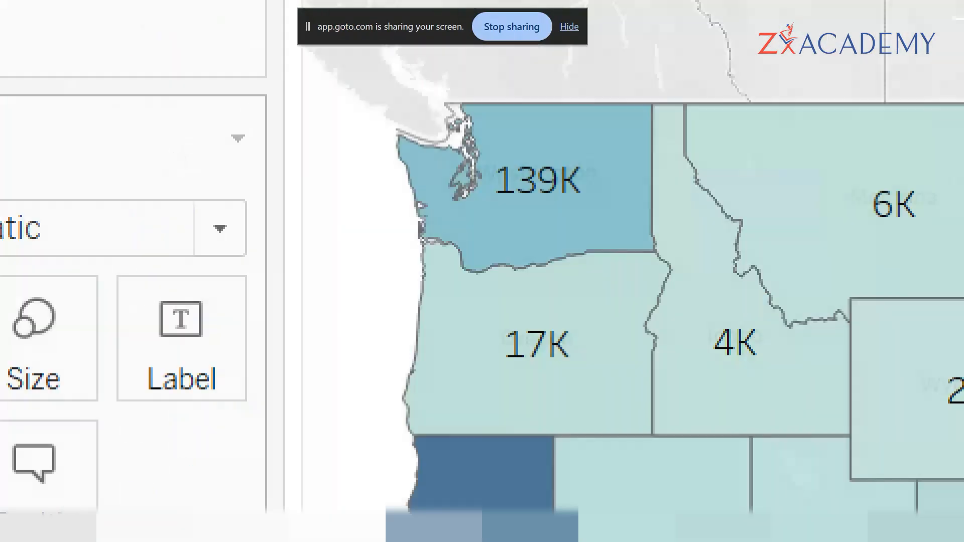
pyautogui.scroll(-2, 209, 273)
pyautogui.click(210, 273)
pyautogui.moveTo(346, 197); pyautogui.dragTo(385, 183)
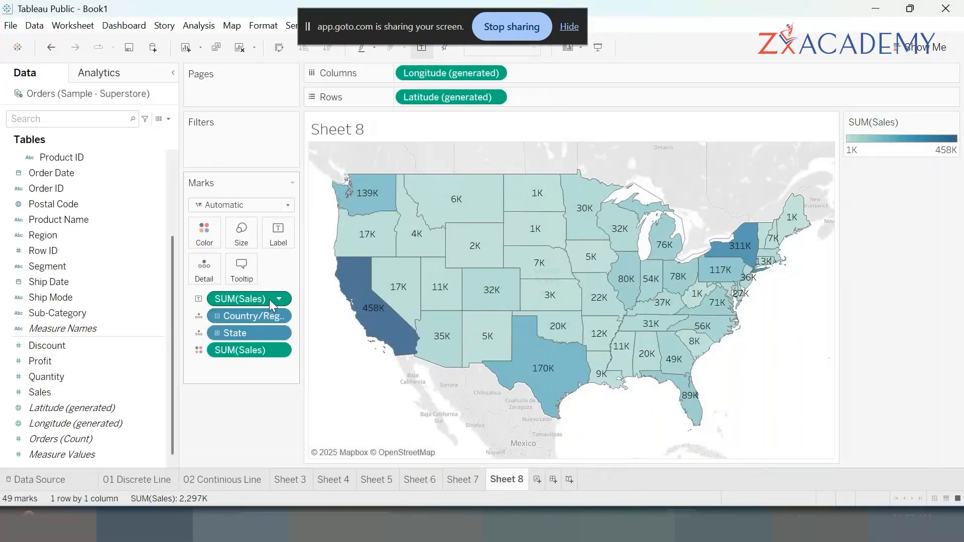
# - Format the map's Sales label numbers as Number (Custom) with Thousands (K) display units and zero decimal places
pyautogui.rightClick(269, 299)
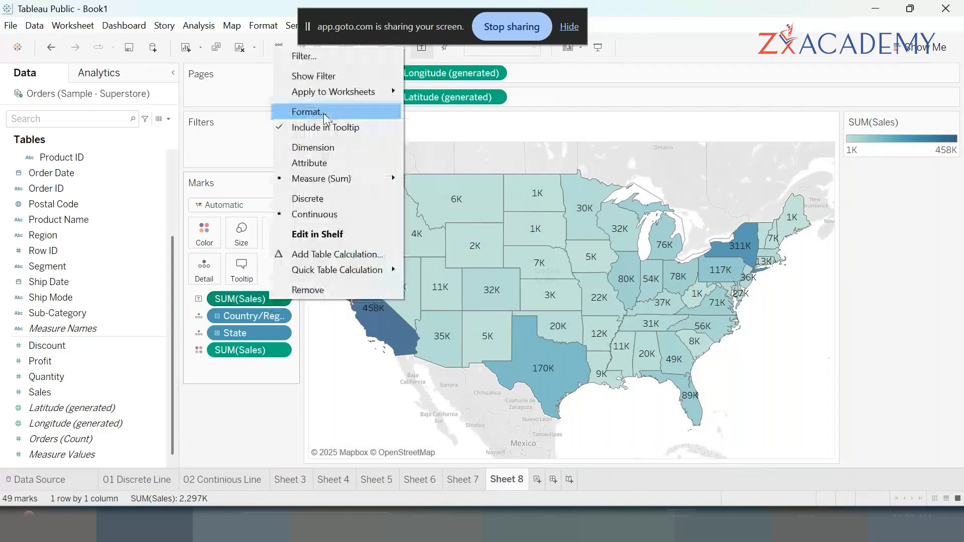
pyautogui.click(323, 113)
pyautogui.click(116, 204)
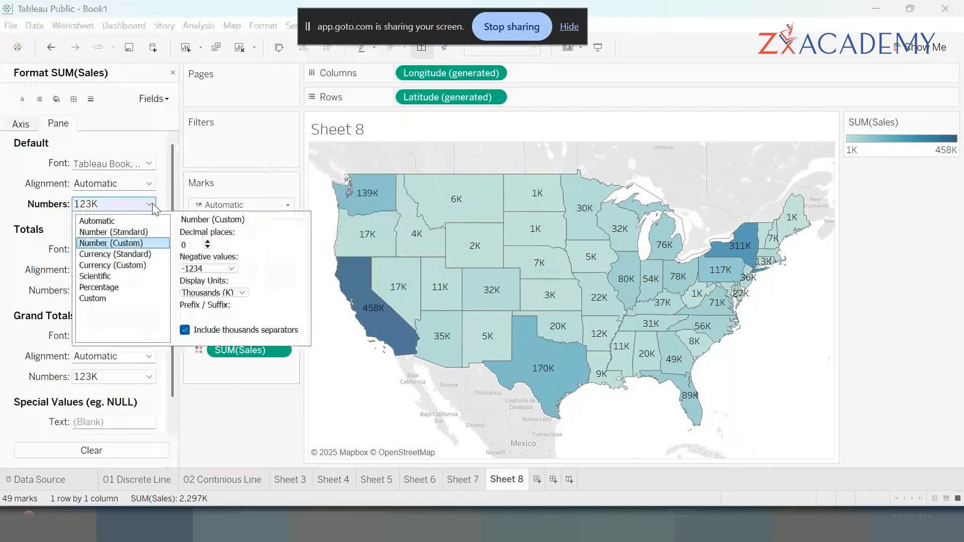
pyautogui.click(116, 232)
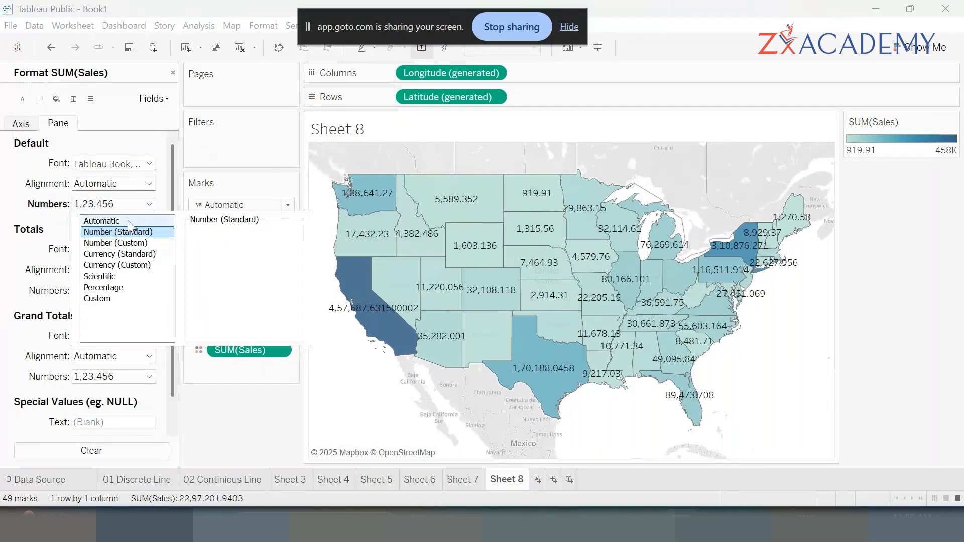
pyautogui.click(116, 243)
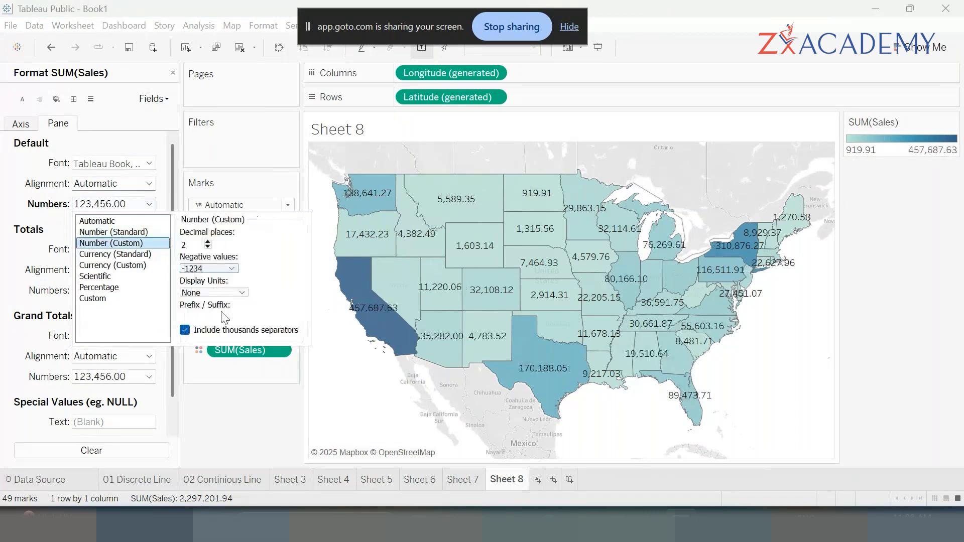
pyautogui.click(236, 294)
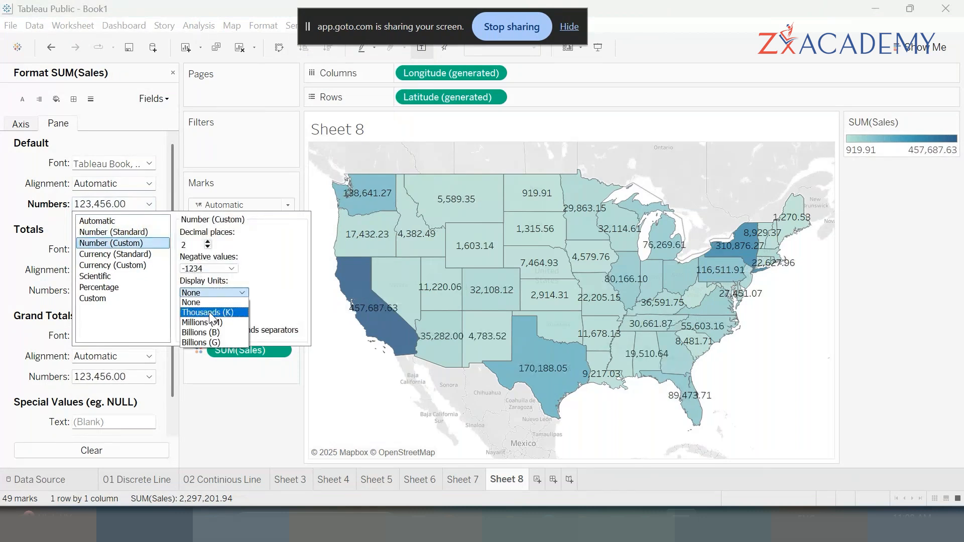
pyautogui.click(211, 313)
pyautogui.click(208, 247)
pyautogui.click(208, 247)
pyautogui.click(195, 247)
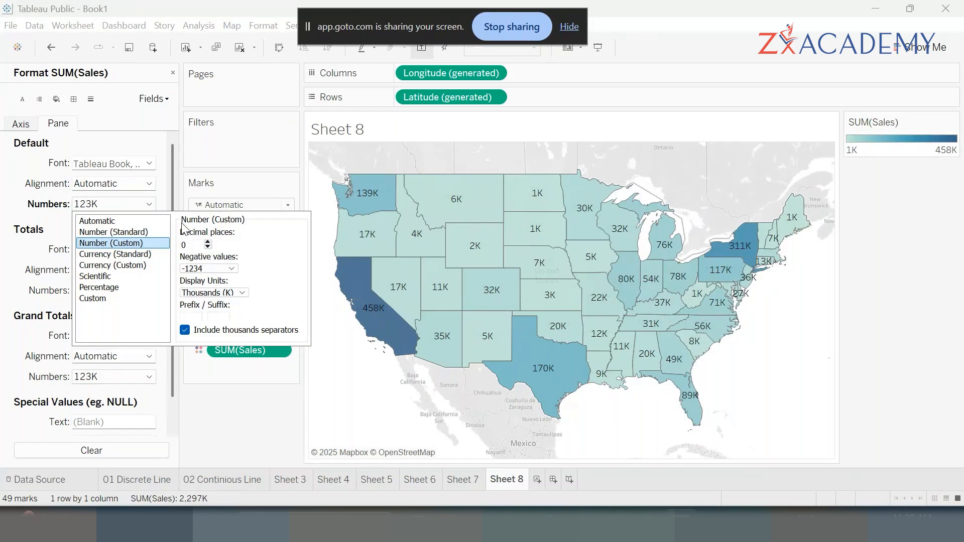
pyautogui.click(318, 396)
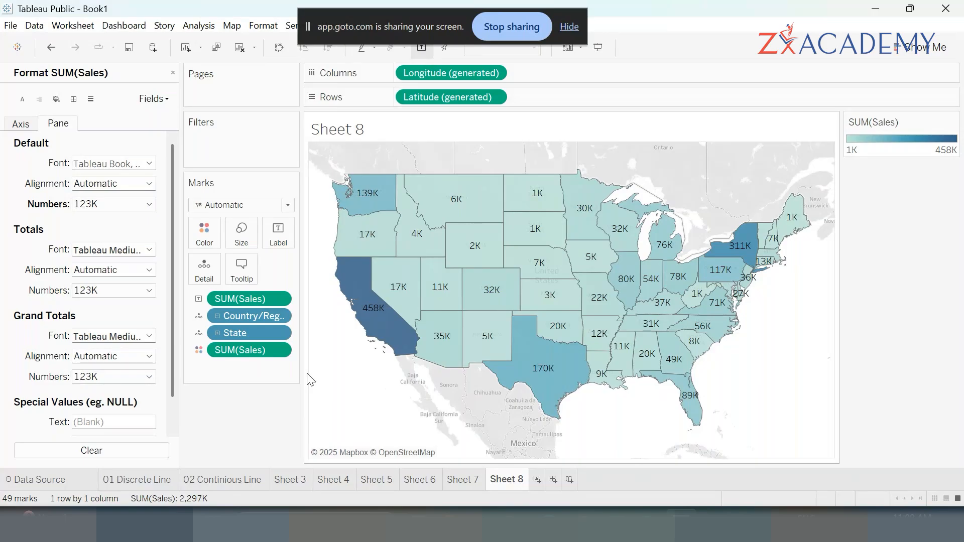
pyautogui.moveTo(45, 523)
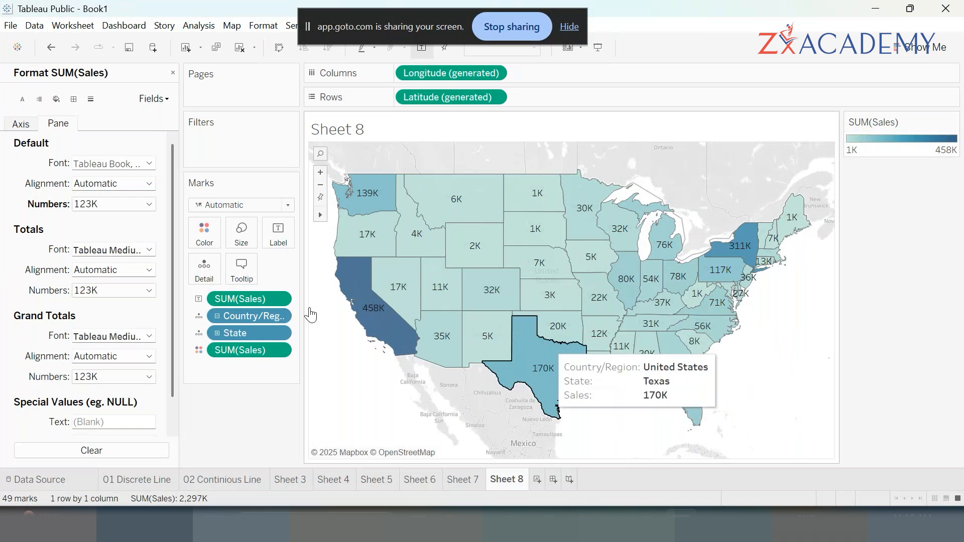
pyautogui.click(934, 43)
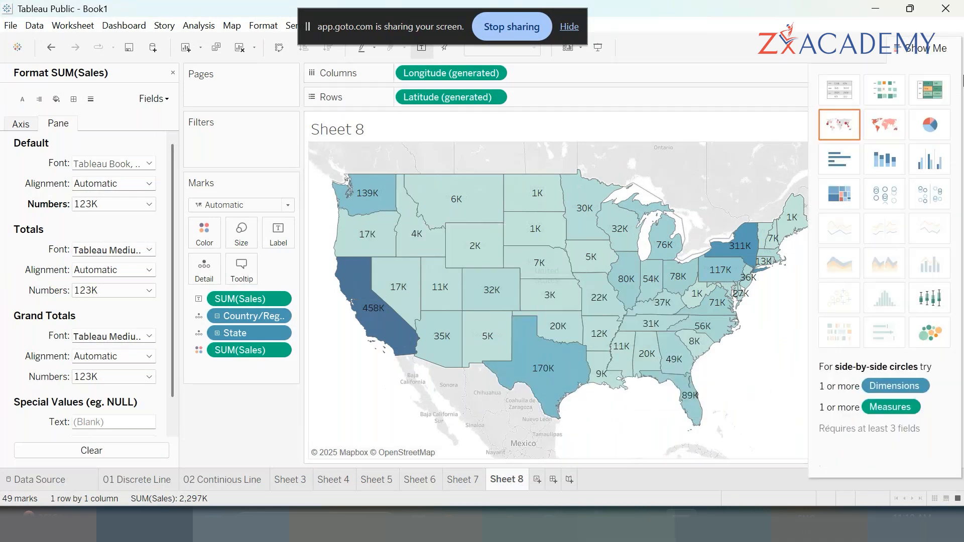
pyautogui.click(925, 44)
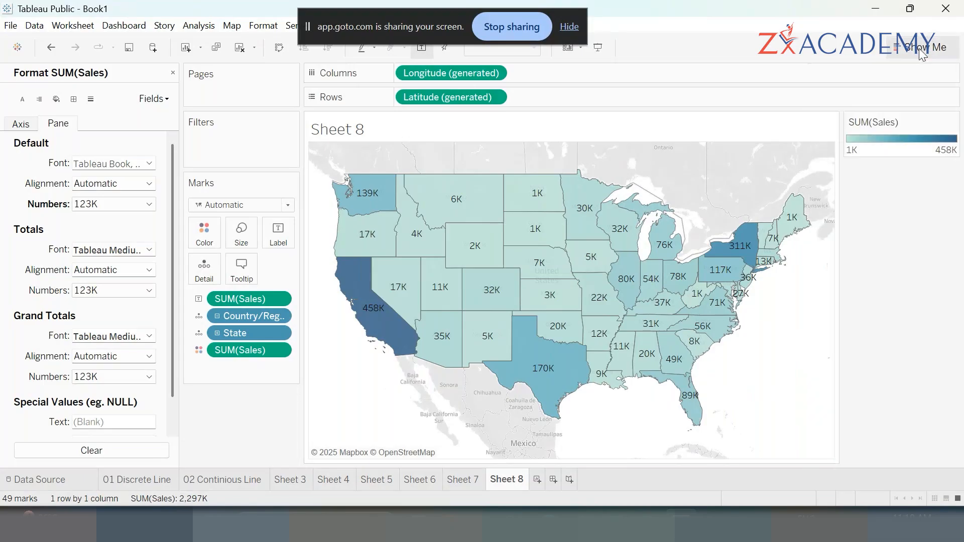
# - Create a new worksheet and build a treemap from the Region, State and Sales fields
pyautogui.click(537, 479)
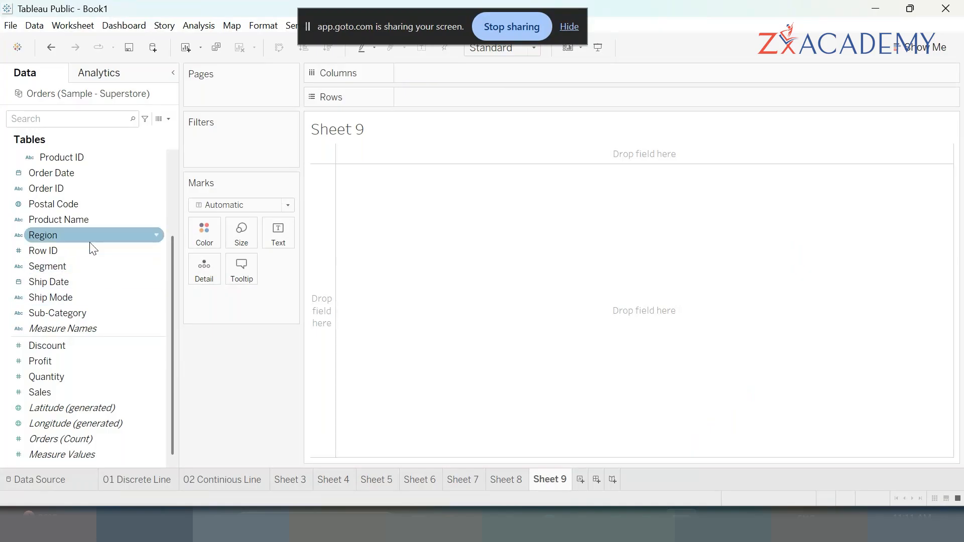
pyautogui.click(83, 230)
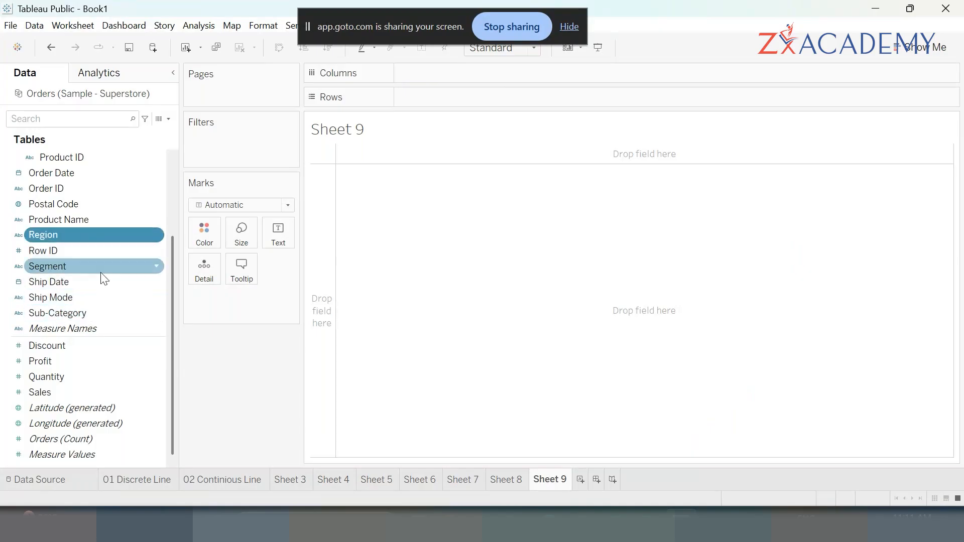
pyautogui.scroll(1, 84, 220)
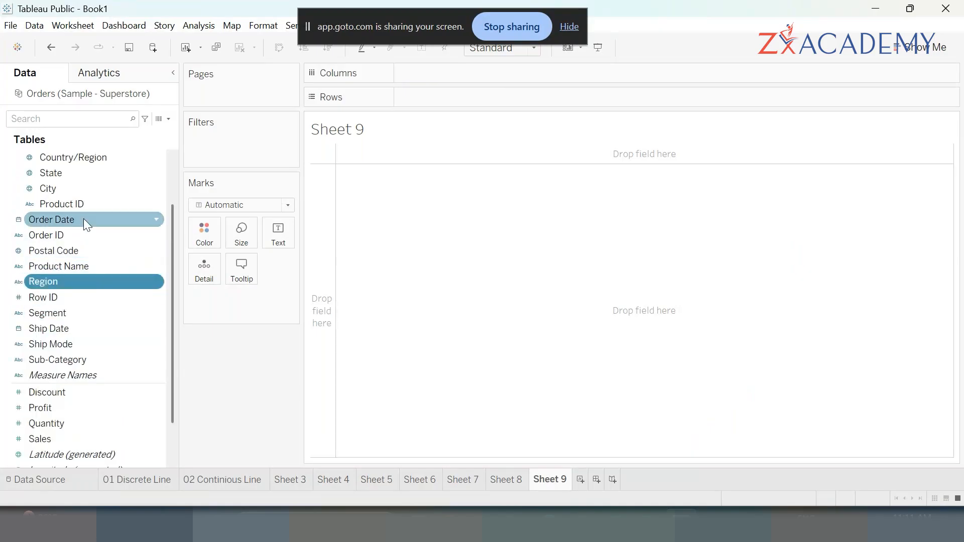
pyautogui.keyDown('ctrl'); pyautogui.click(72, 175); pyautogui.keyUp('ctrl')
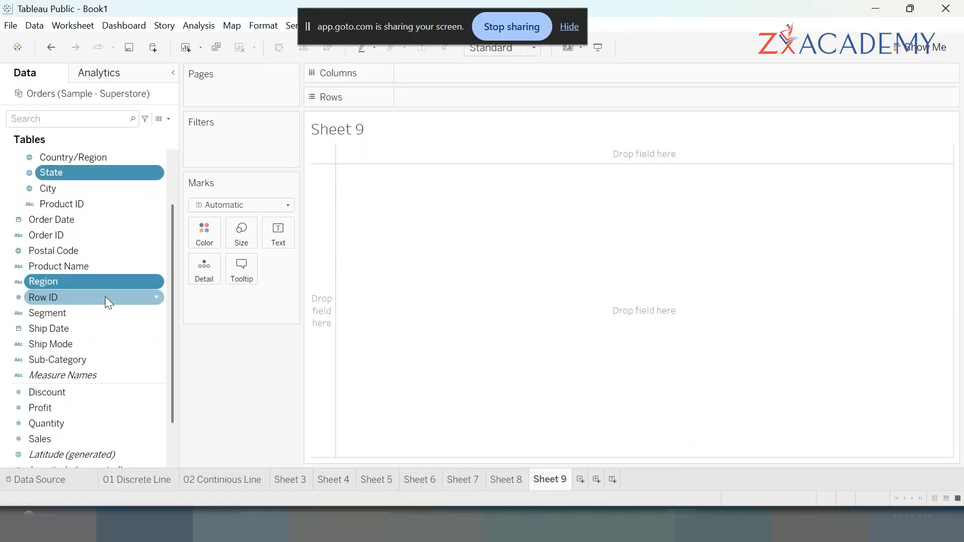
pyautogui.keyDown('ctrl'); pyautogui.click(79, 436); pyautogui.keyUp('ctrl')
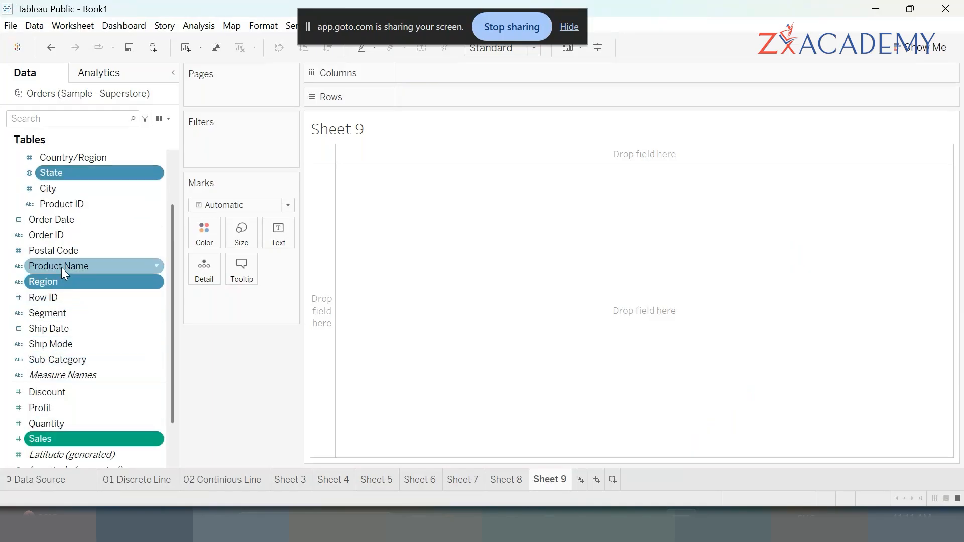
pyautogui.click(912, 49)
pyautogui.click(848, 201)
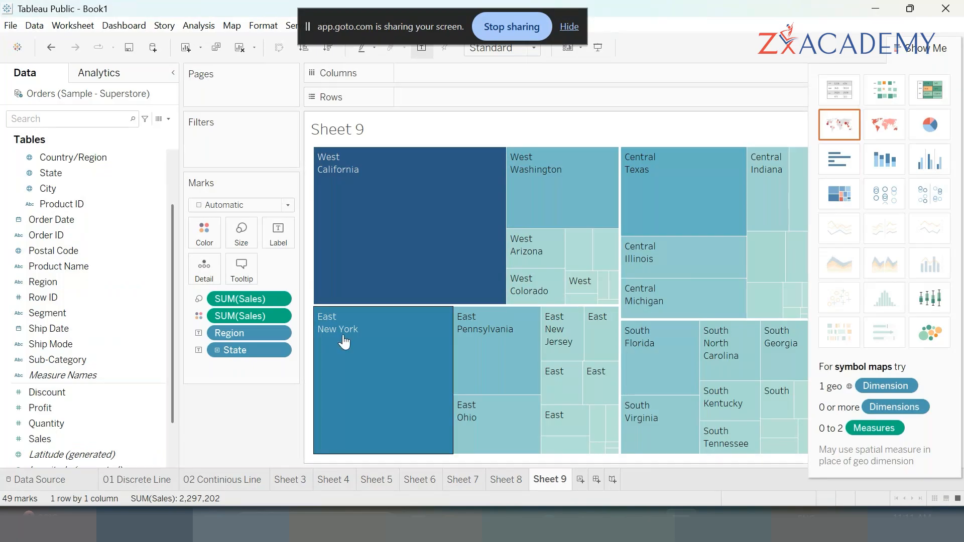
# - Color the treemap by Region in place of the Sales gradient
pyautogui.click(918, 50)
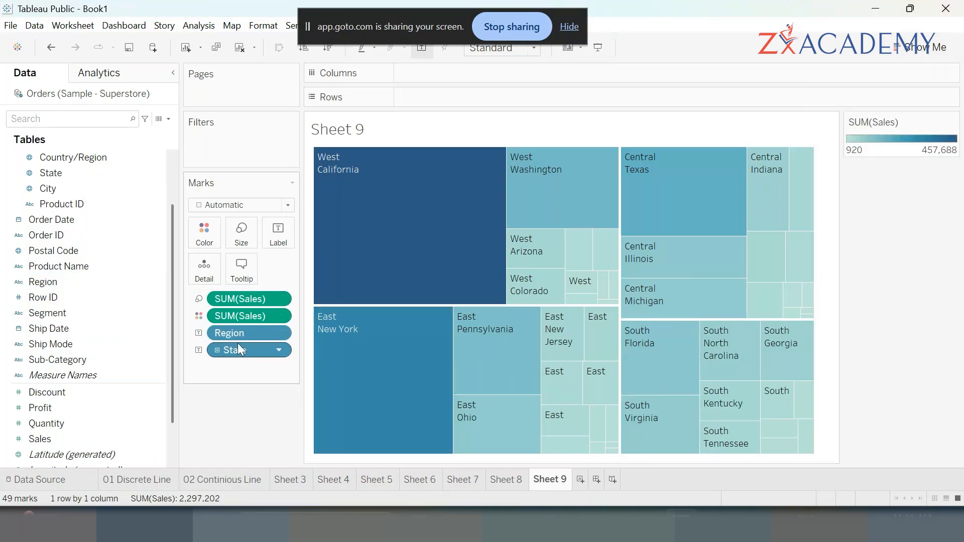
pyautogui.moveTo(237, 334); pyautogui.dragTo(206, 240)
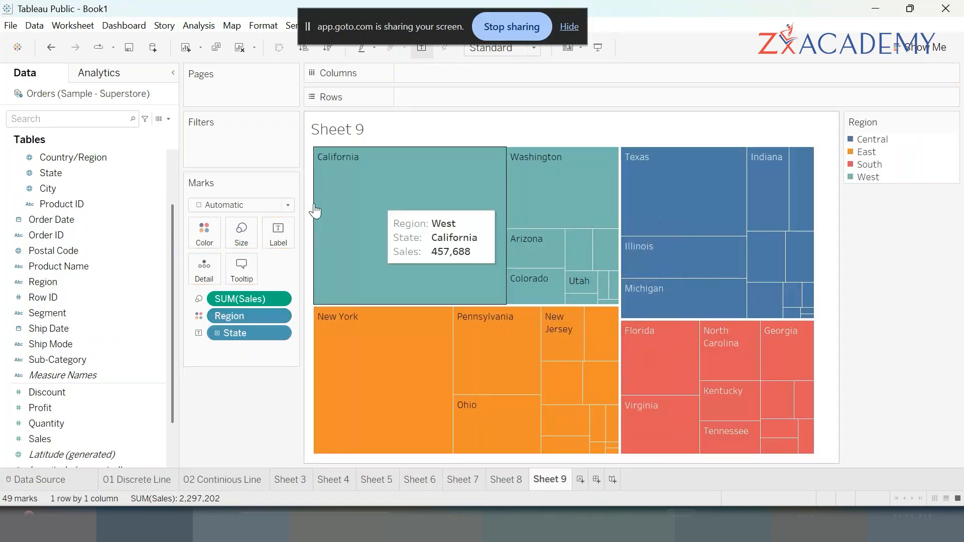
pyautogui.moveTo(429, 262)
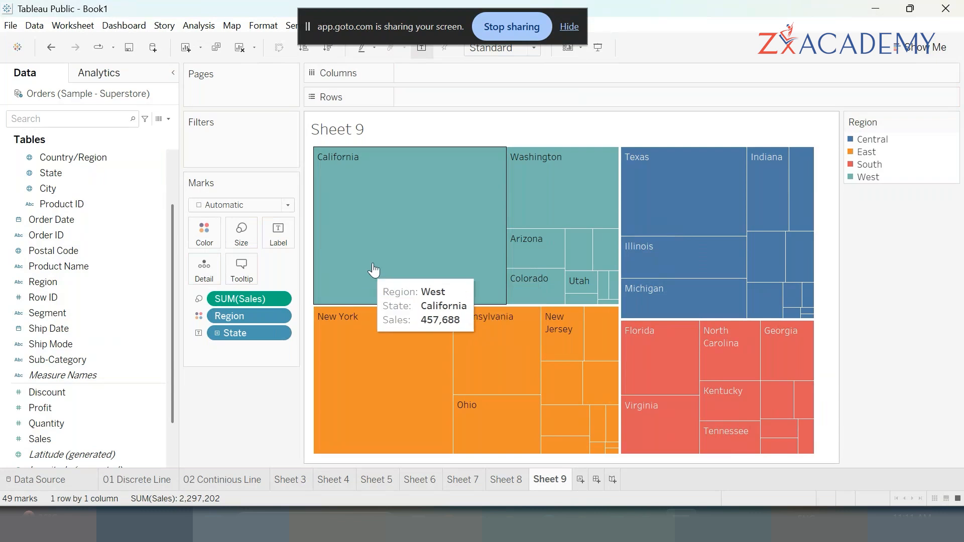
# - Highlight the West, East, Central and South regions in turn from the Region color legend, and inspect the New York mark
pyautogui.click(862, 178)
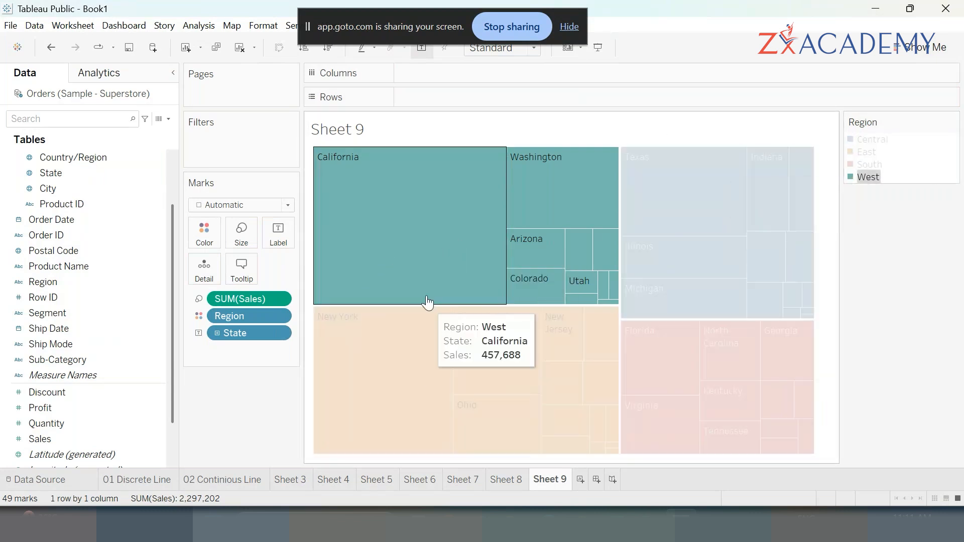
pyautogui.click(900, 260)
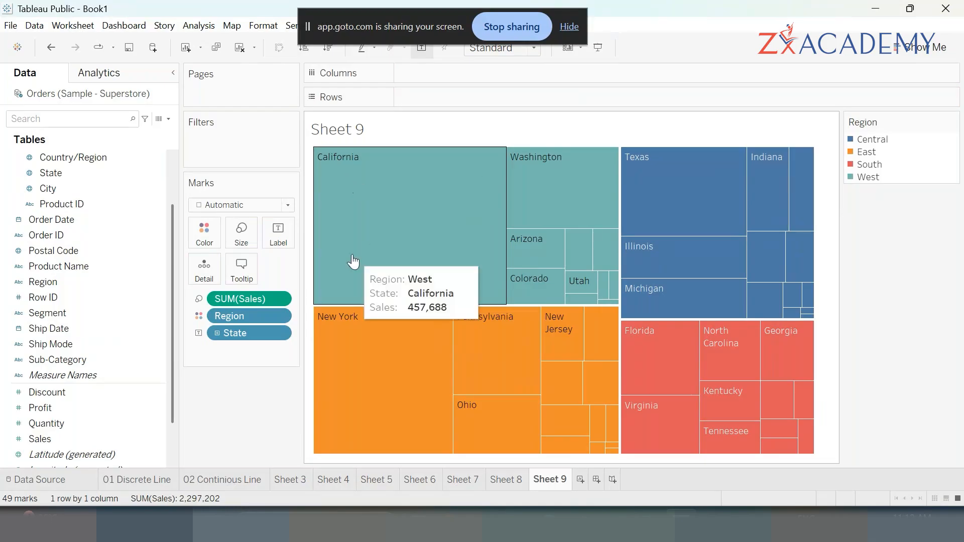
pyautogui.click(874, 182)
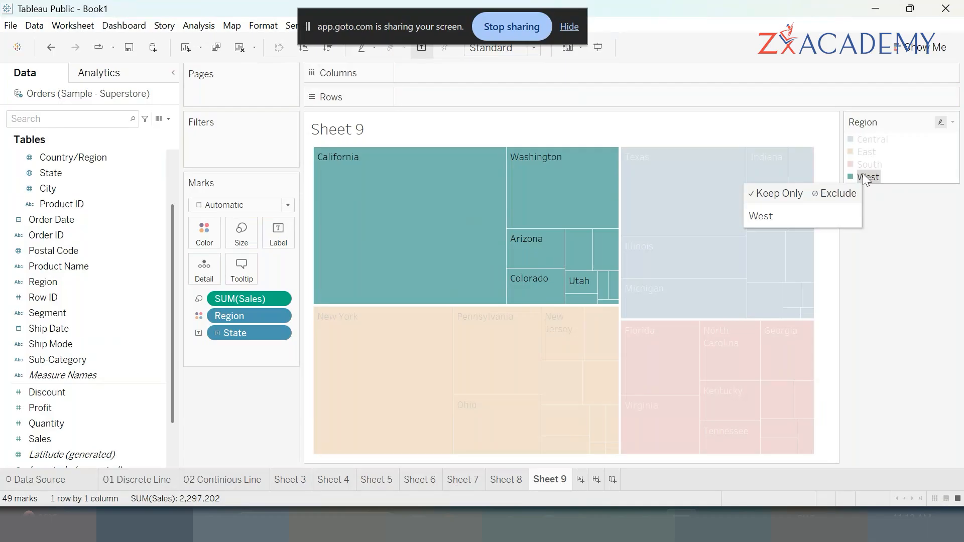
pyautogui.click(378, 346)
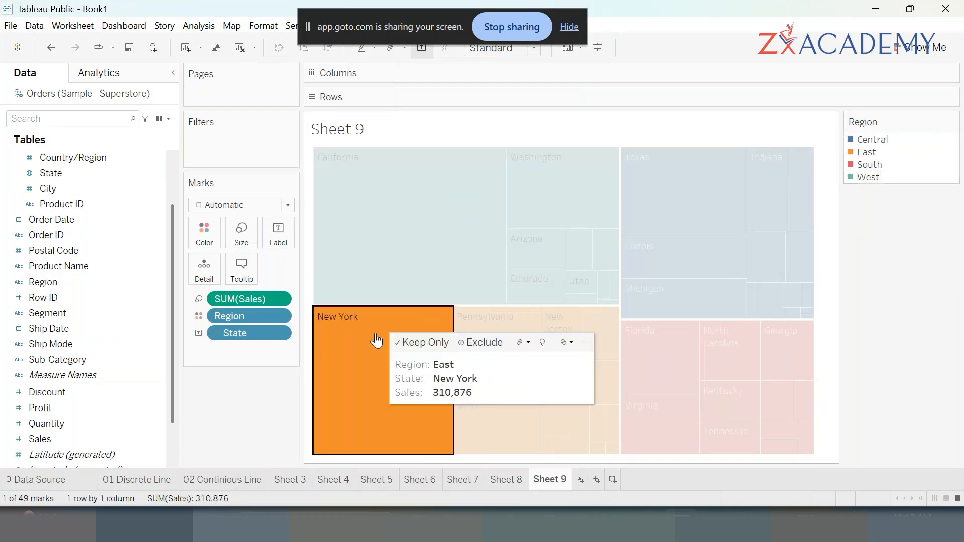
pyautogui.click(415, 360)
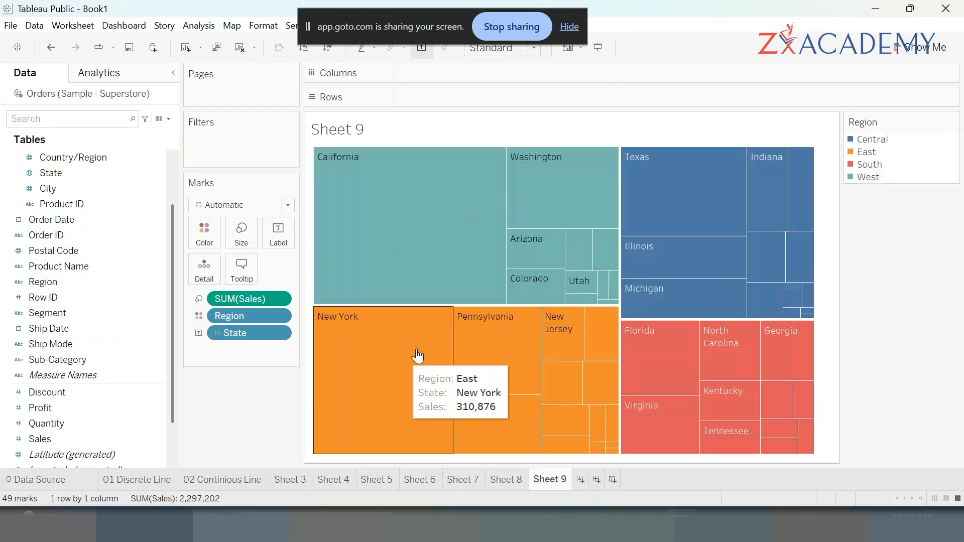
pyautogui.click(865, 152)
pyautogui.click(875, 139)
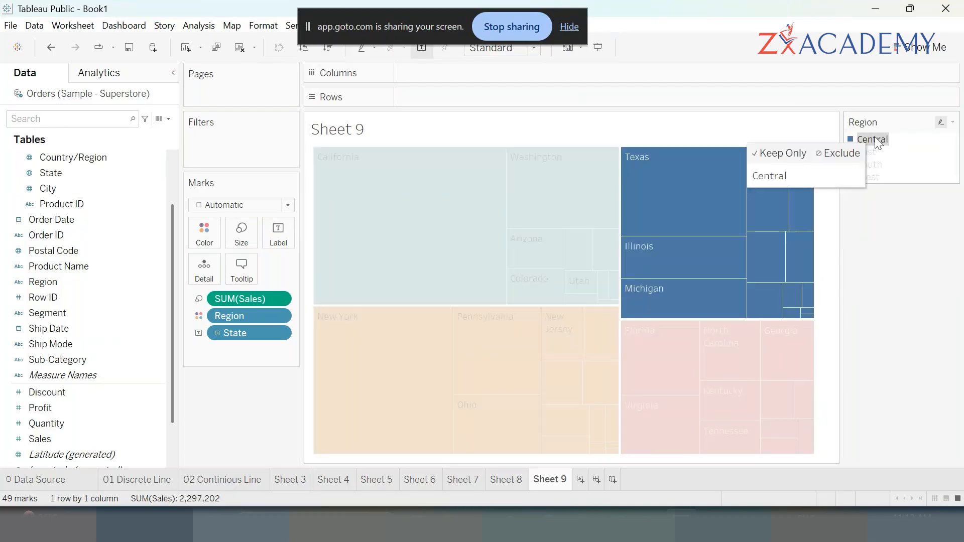
pyautogui.click(881, 165)
pyautogui.click(886, 310)
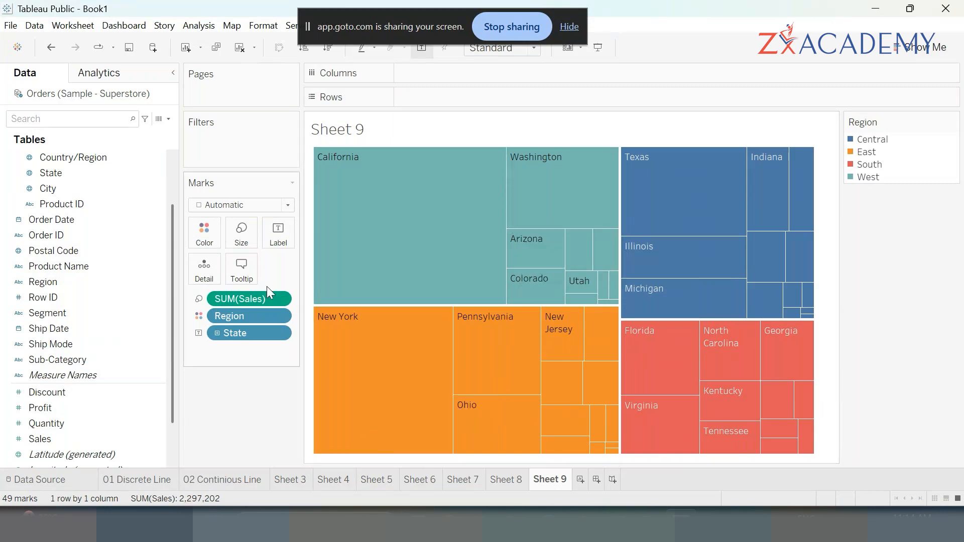
# - Add Sales as a label on the treemap and apply the Percent of Total quick table calculation to it
pyautogui.moveTo(72, 447); pyautogui.dragTo(271, 232)
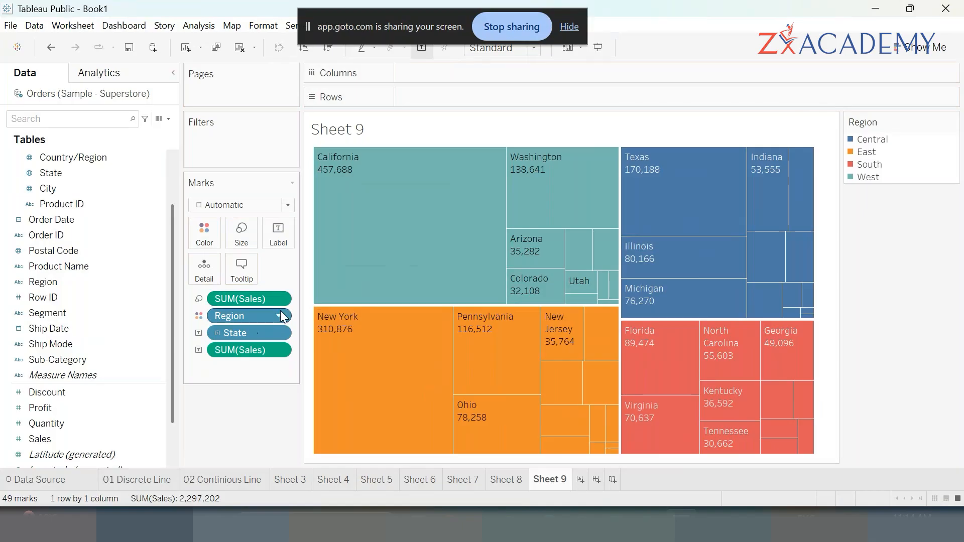
pyautogui.click(280, 350)
pyautogui.moveTo(275, 512)
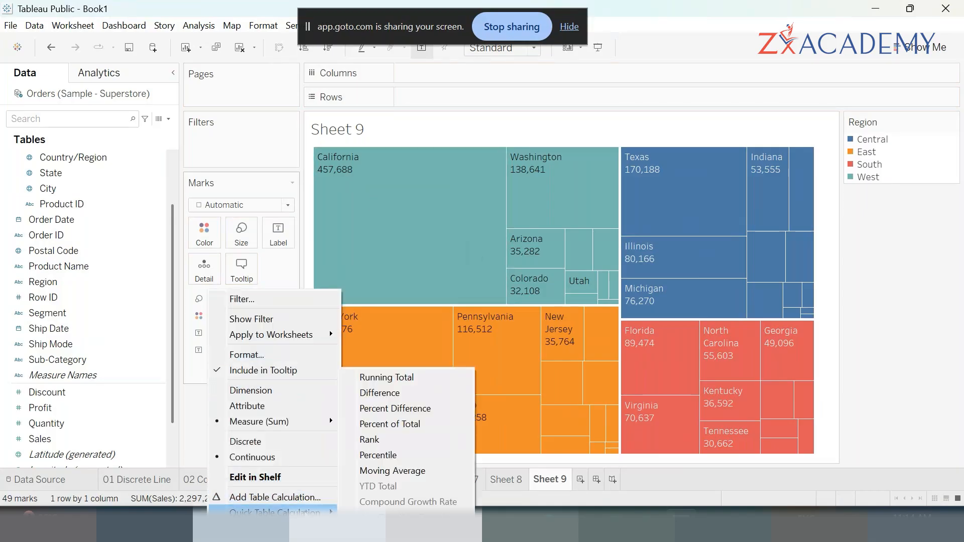
pyautogui.click(442, 423)
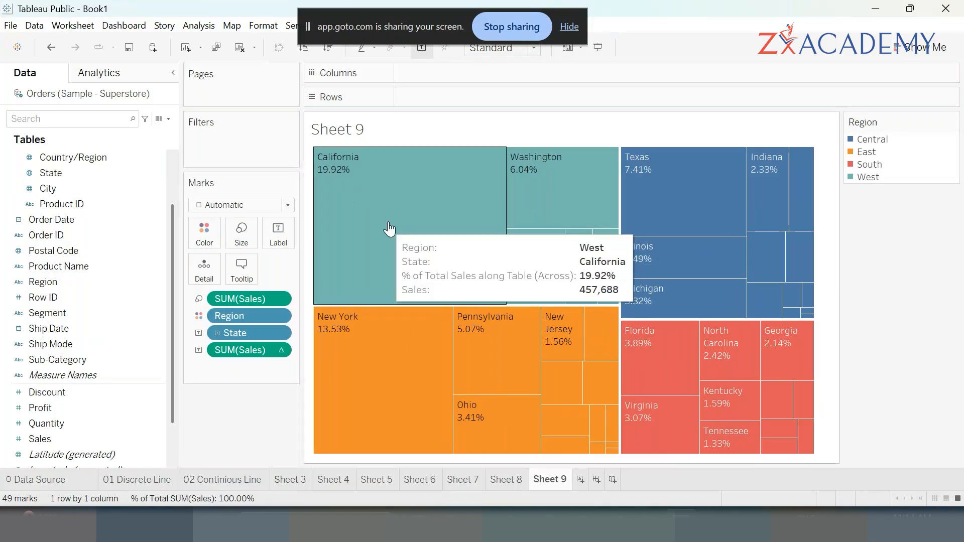
# - Set the Sales label's percent of total to compute using State
pyautogui.click(279, 350)
pyautogui.moveTo(310, 472)
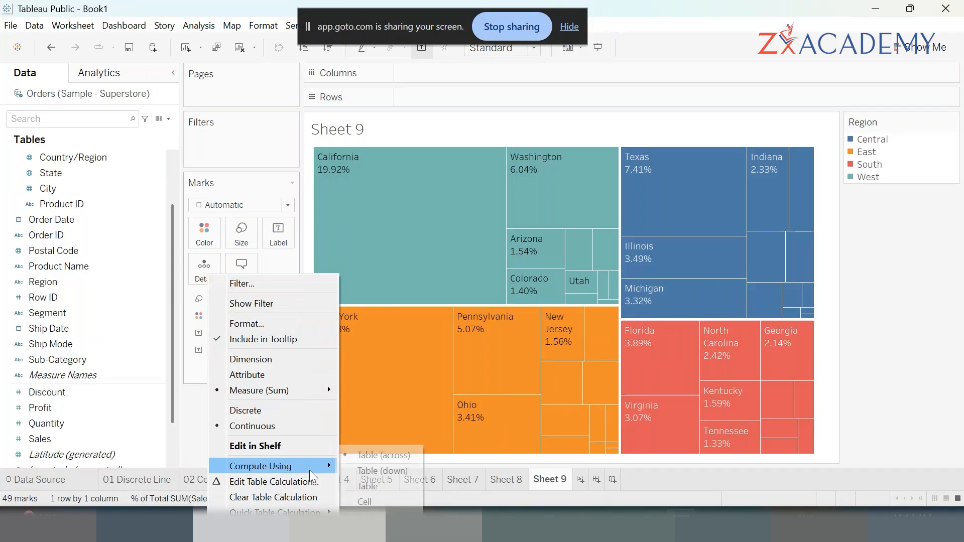
pyautogui.click(374, 470)
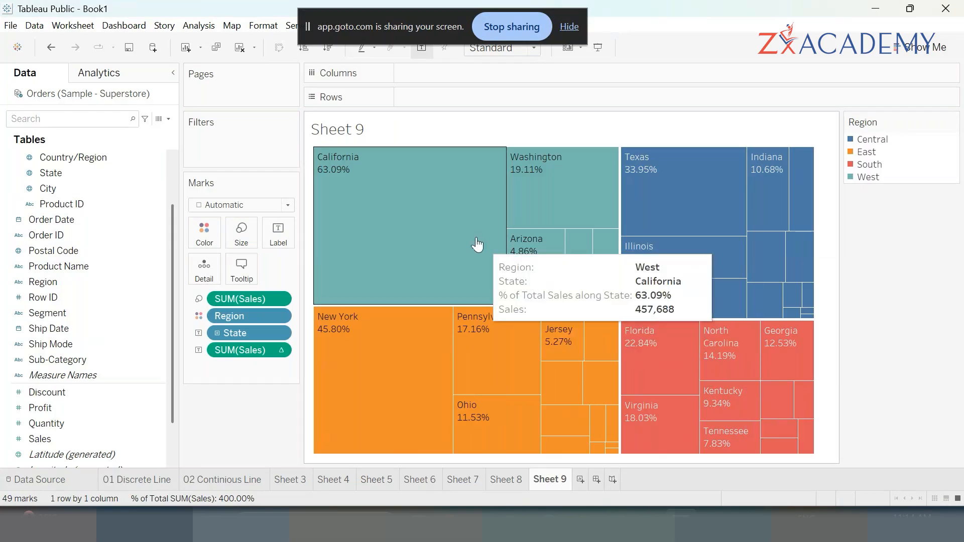
# - Examine the states' percent-of-total labels and tooltips within the East and Central regions of the treemap
pyautogui.moveTo(545, 199)
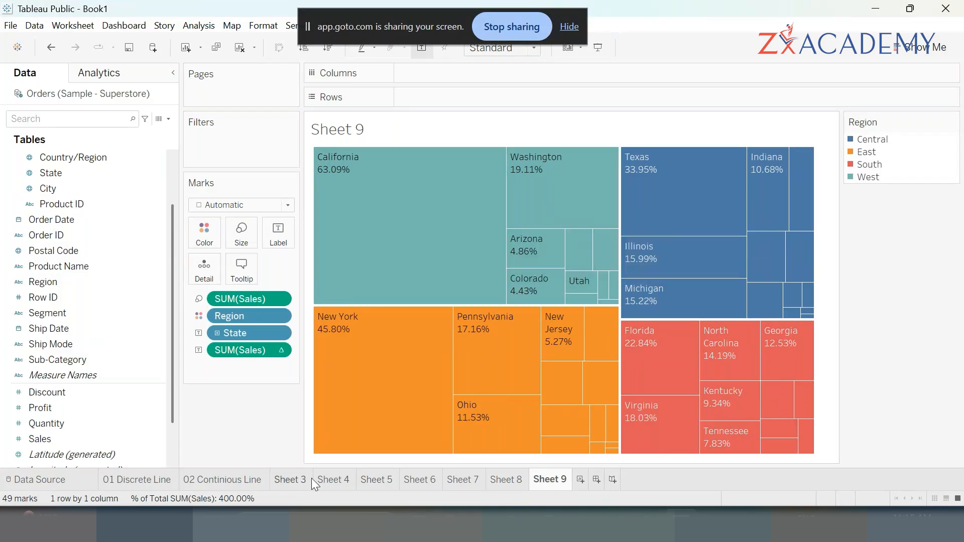
pyautogui.moveTo(376, 291)
pyautogui.moveTo(372, 316)
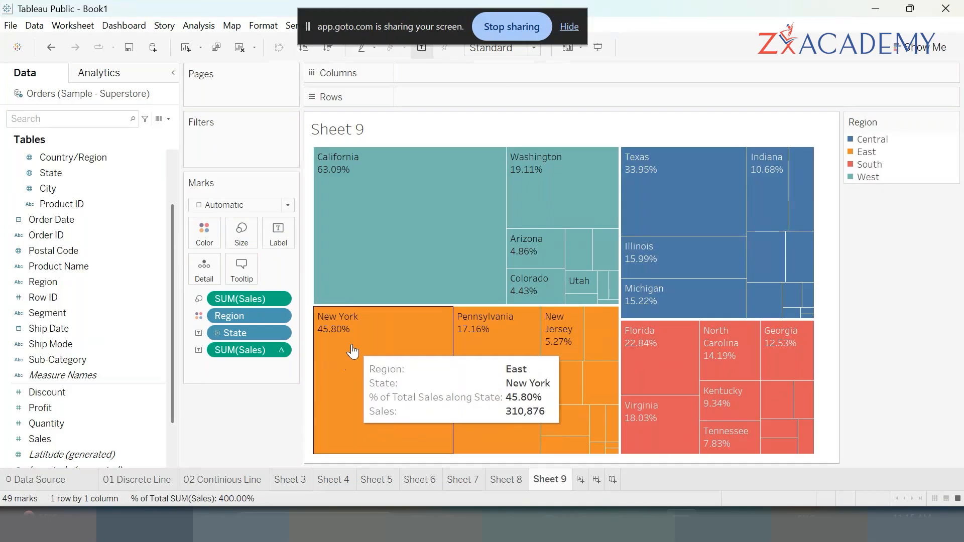
pyautogui.moveTo(547, 333)
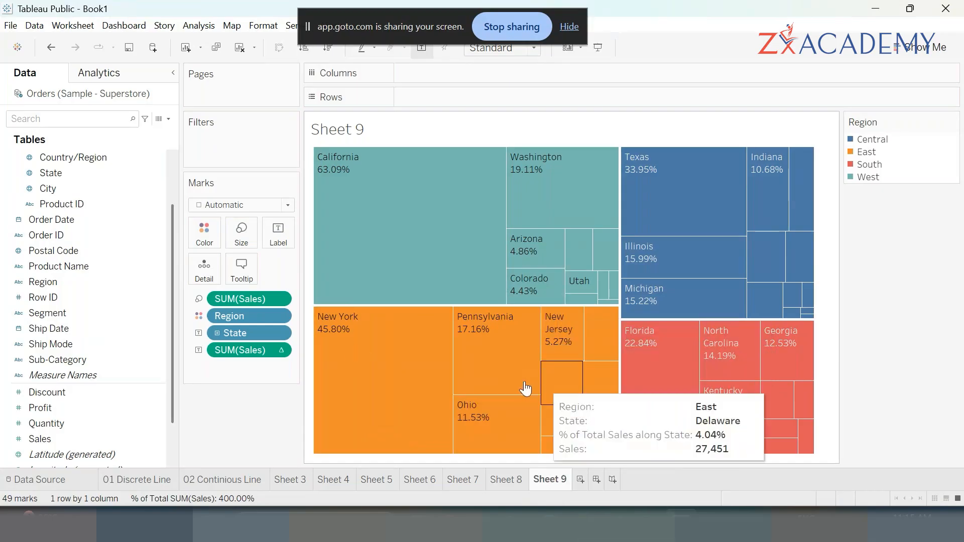
pyautogui.moveTo(497, 357)
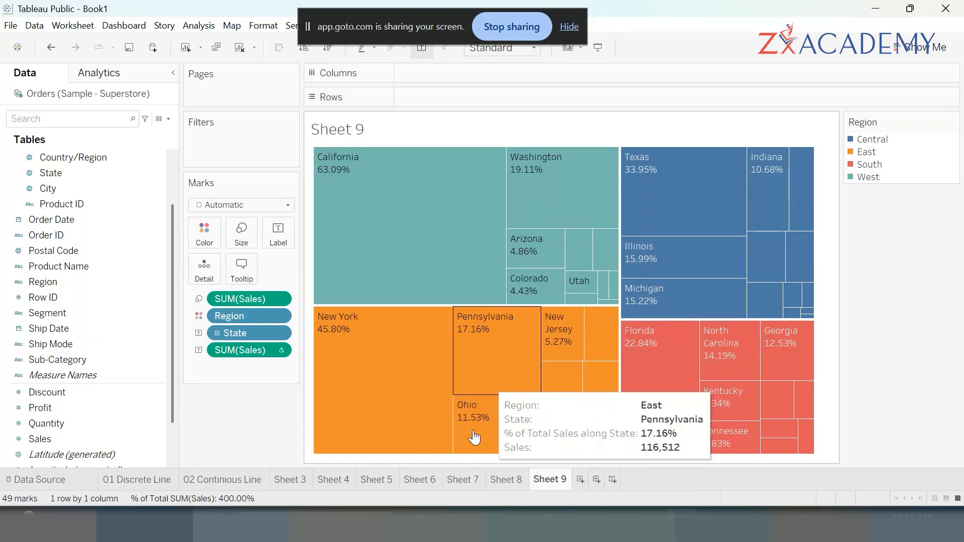
pyautogui.moveTo(449, 348)
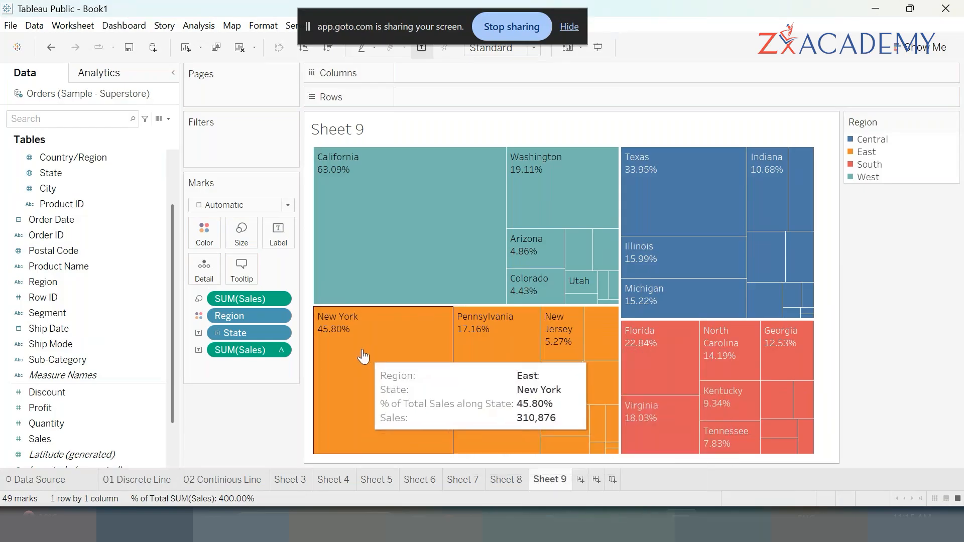
pyautogui.moveTo(488, 437)
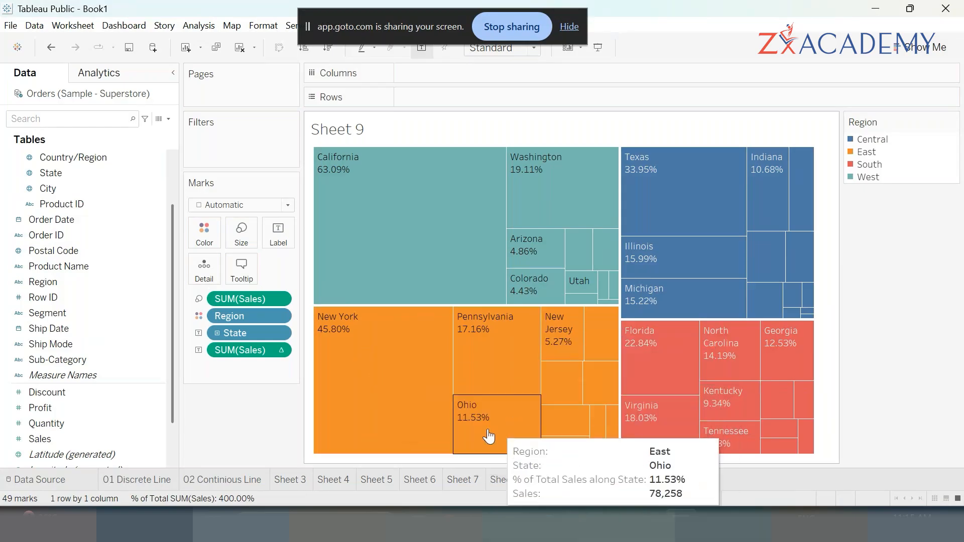
pyautogui.moveTo(387, 378)
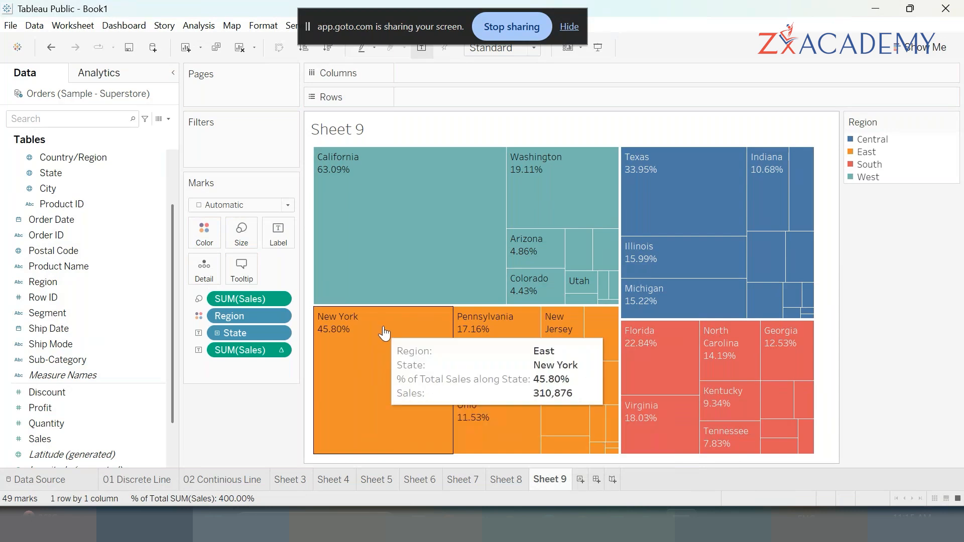
pyautogui.moveTo(672, 261)
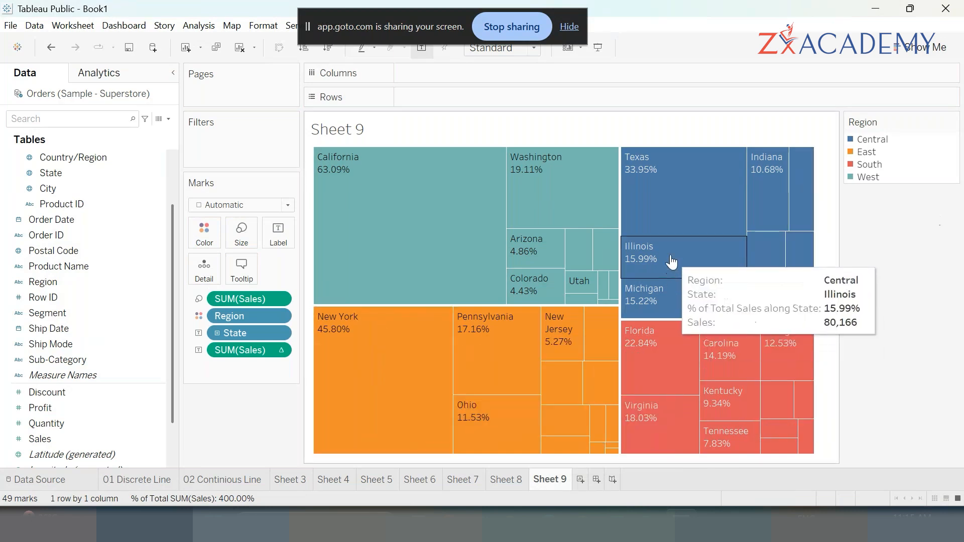
pyautogui.moveTo(691, 221)
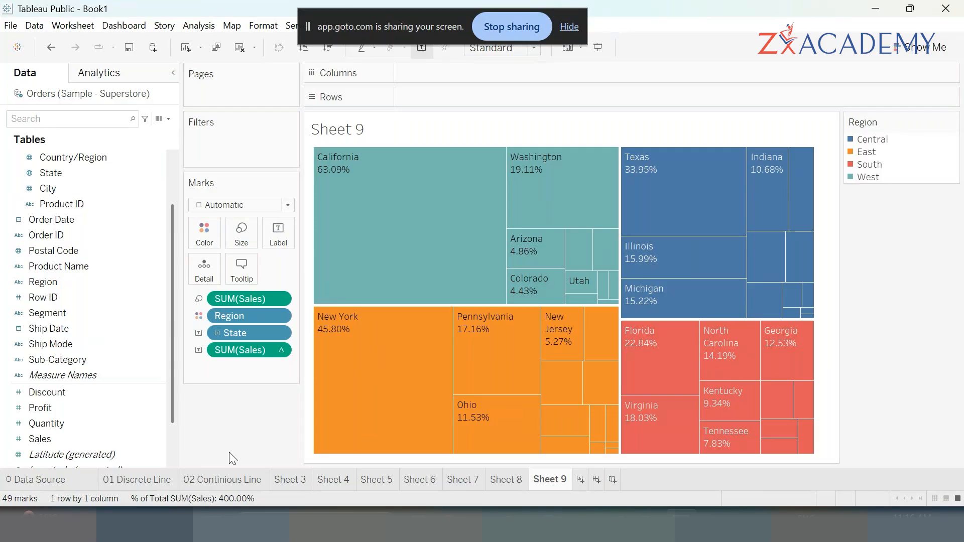
# - Review the Sales label's quick table calculation and Compute Using options, and inspect the California mark
pyautogui.click(279, 351)
pyautogui.moveTo(321, 511)
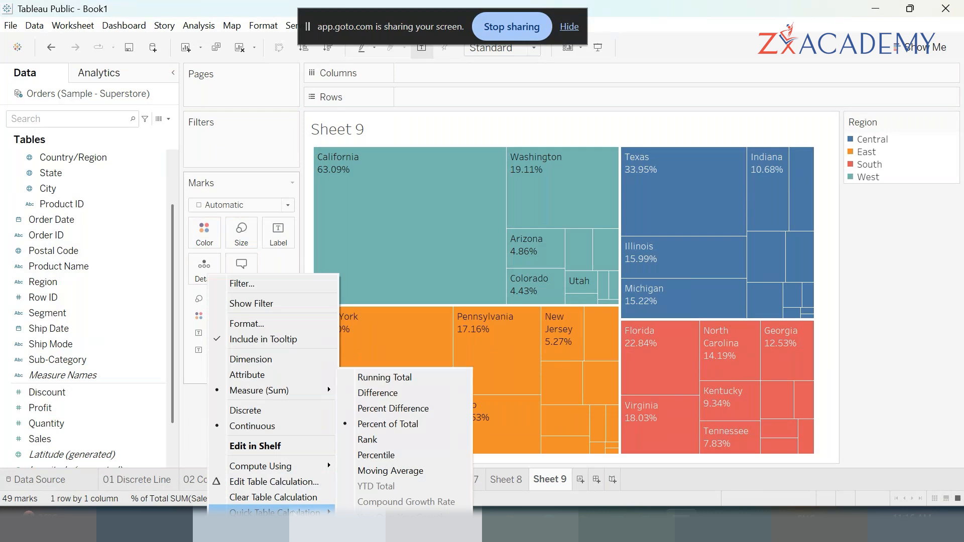
pyautogui.moveTo(327, 466)
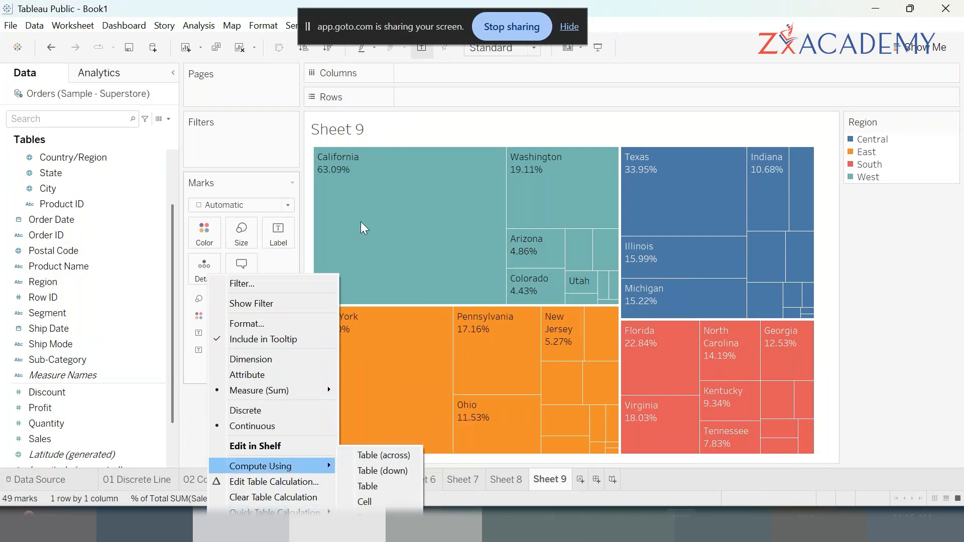
pyautogui.click(387, 207)
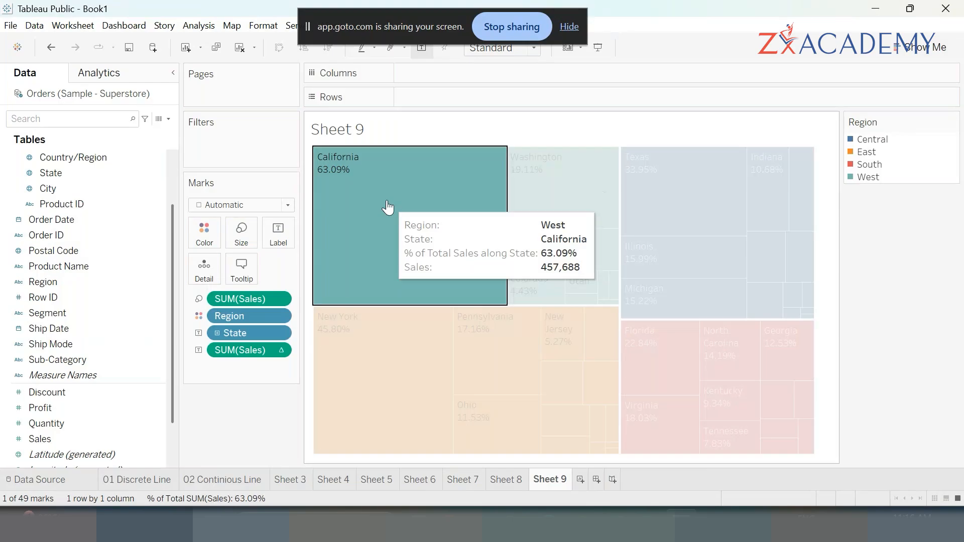
pyautogui.click(388, 208)
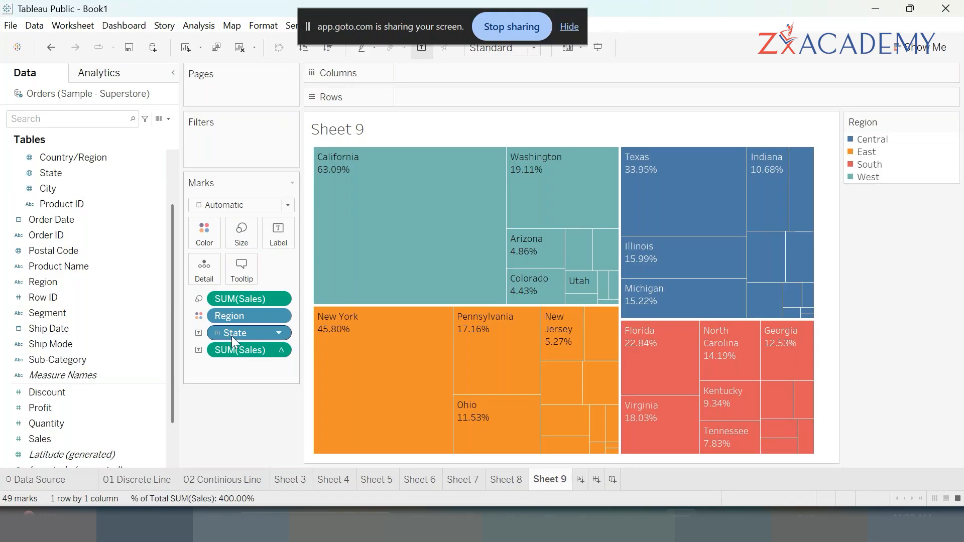
# - Clear the worksheet and build a new treemap from only the Region and Sales fields
pyautogui.click(240, 49)
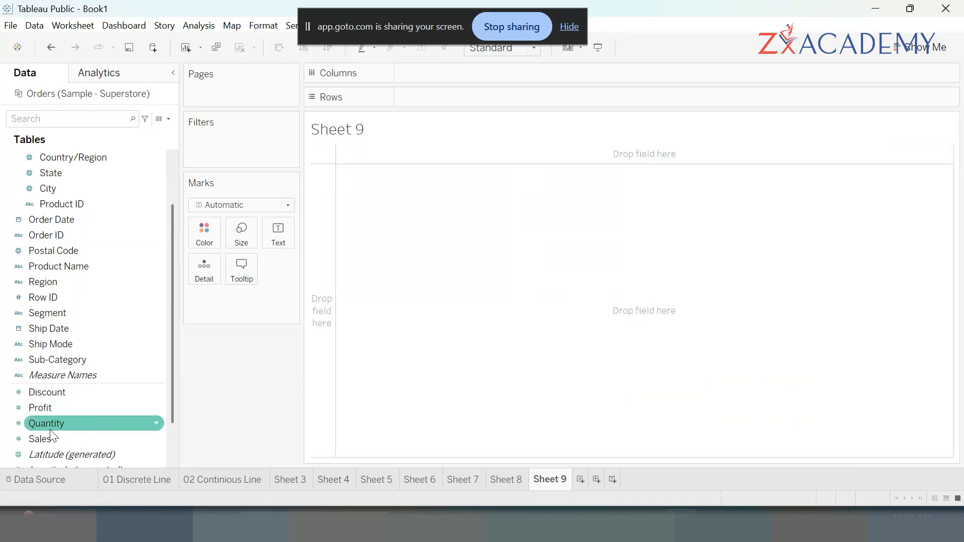
pyautogui.click(59, 279)
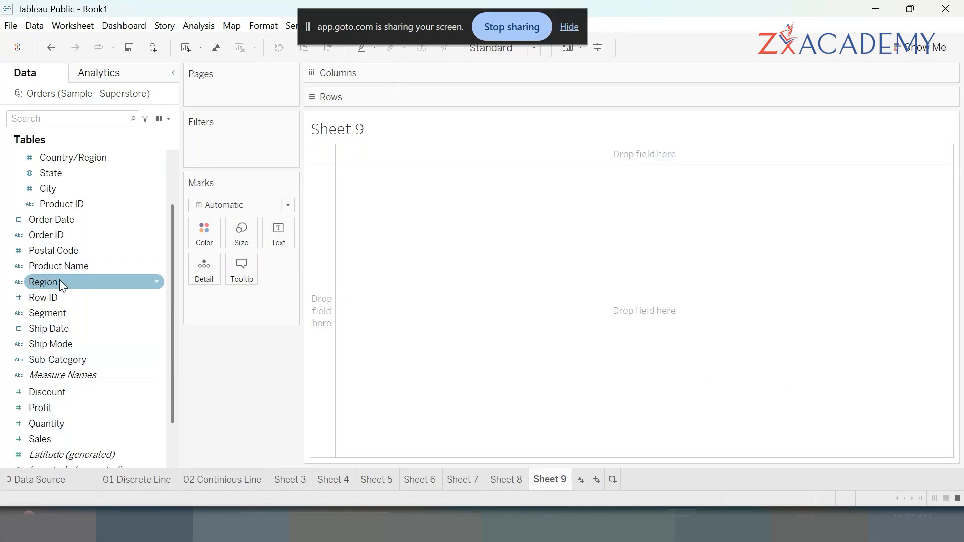
pyautogui.keyDown('ctrl'); pyautogui.click(51, 438); pyautogui.keyUp('ctrl')
pyautogui.click(925, 48)
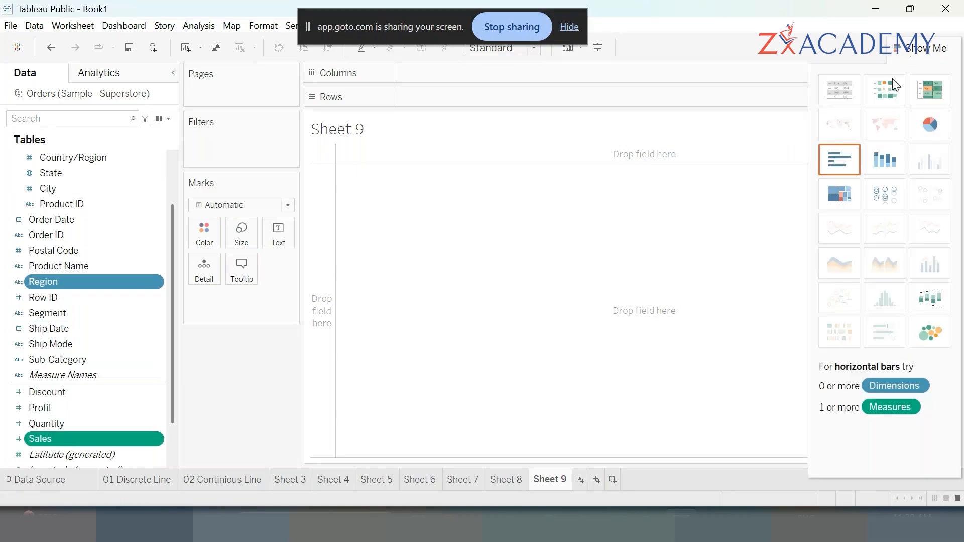
pyautogui.click(832, 197)
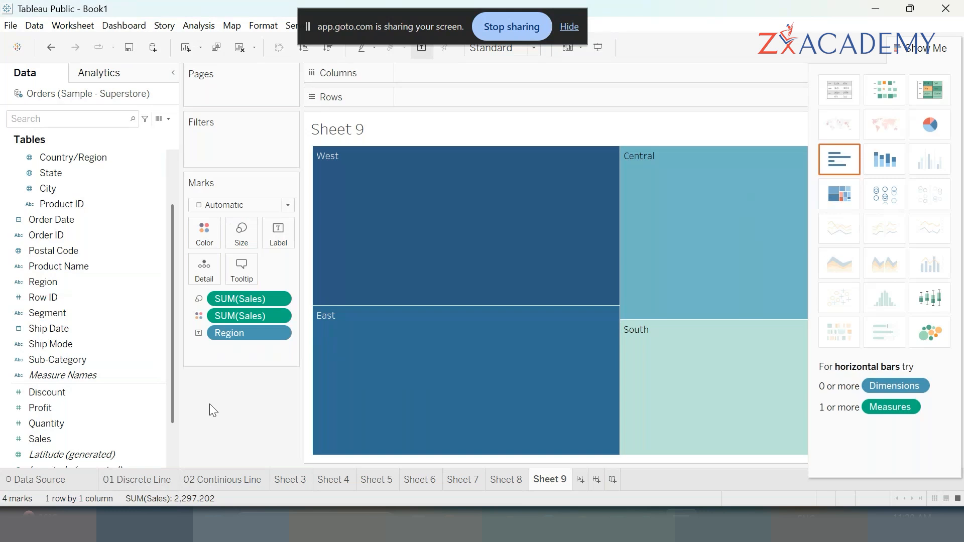
pyautogui.click(908, 52)
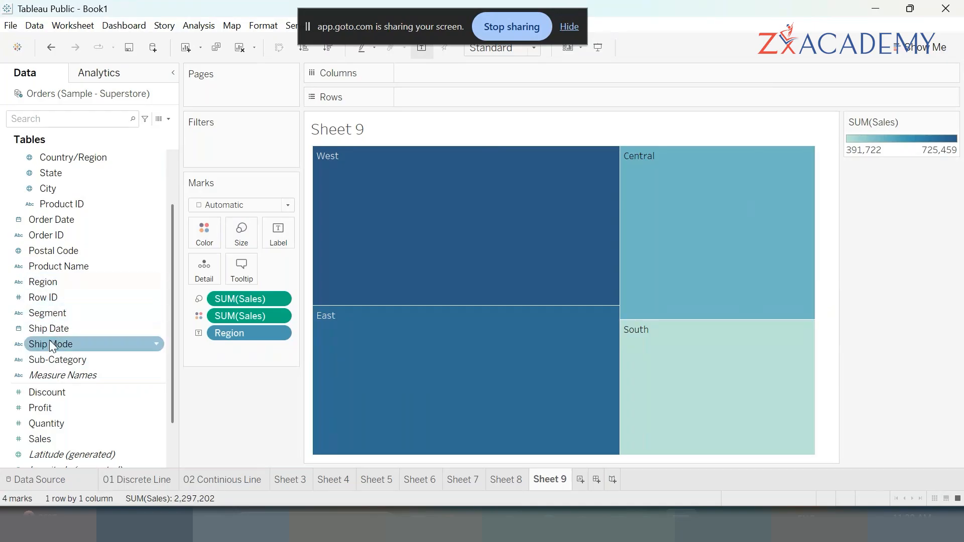
# - Add the State field to the regional treemap's detail and remove State from the marks again
pyautogui.moveTo(57, 173); pyautogui.dragTo(198, 279)
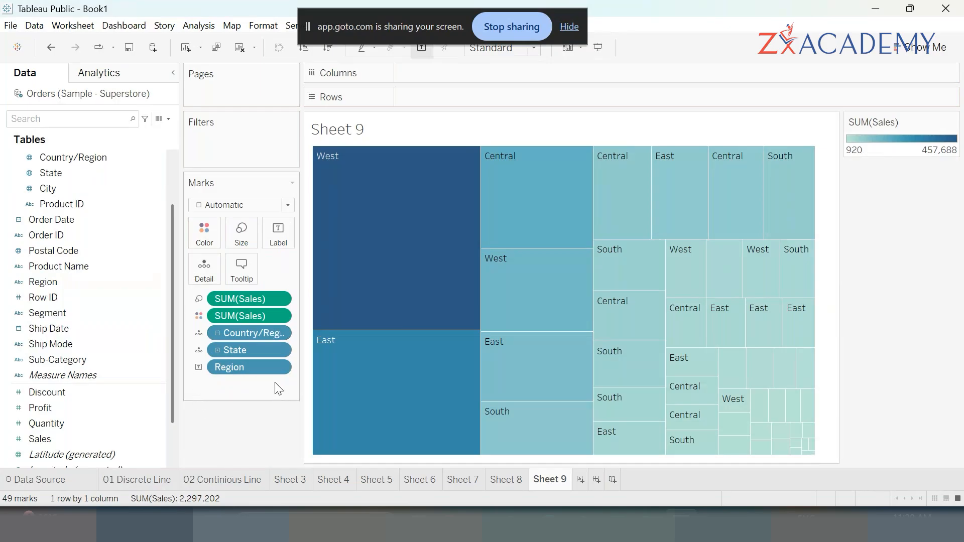
pyautogui.moveTo(243, 352); pyautogui.dragTo(243, 404)
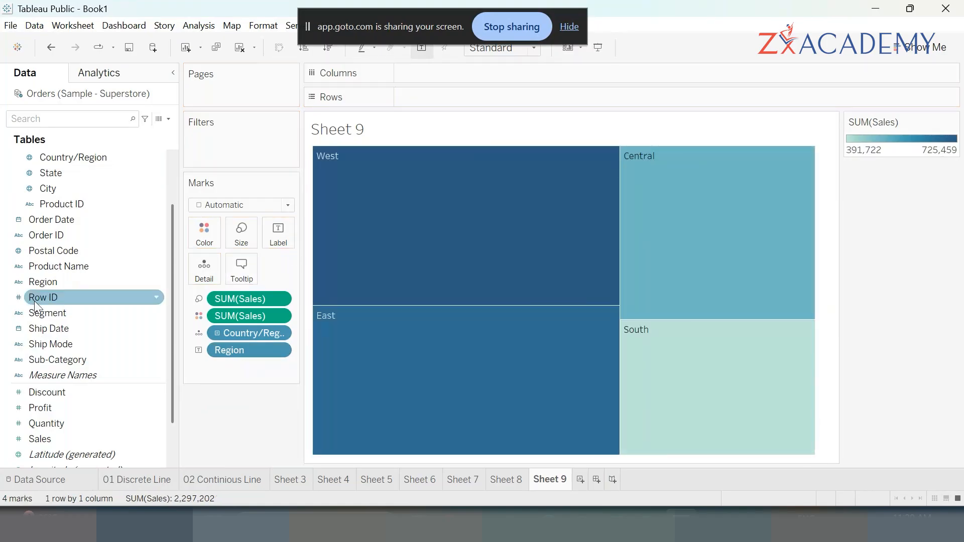
pyautogui.doubleClick(59, 174)
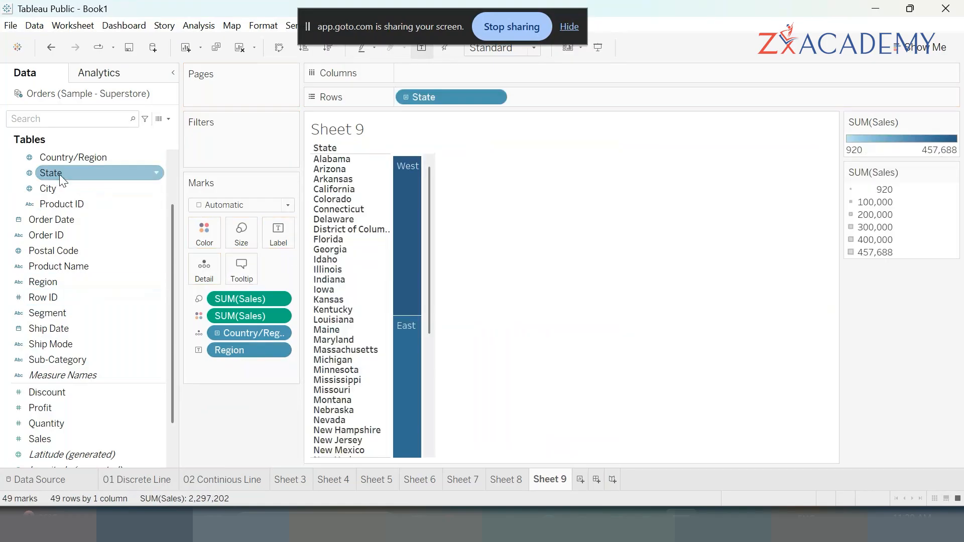
pyautogui.hotkey('ctrl', 'z')
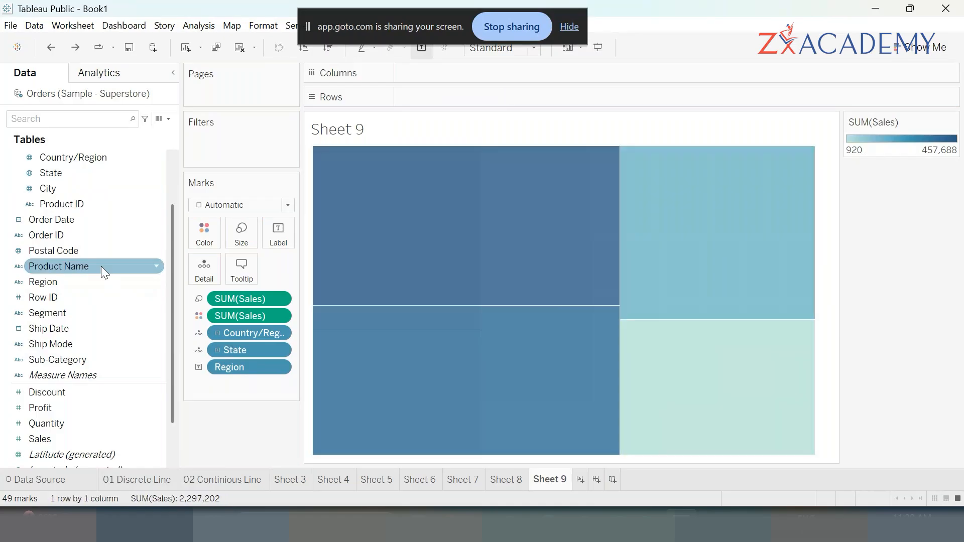
pyautogui.hotkey('ctrl', 'z')
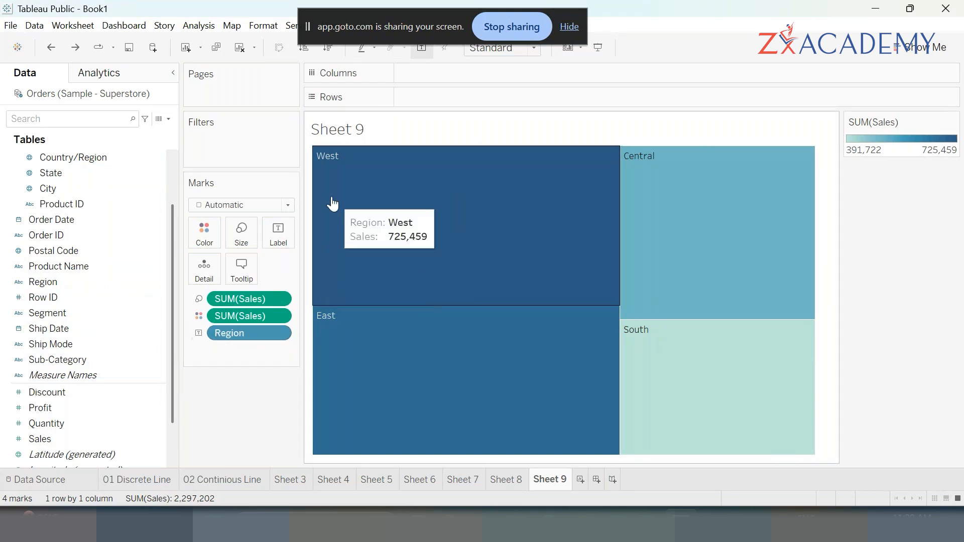
# - Remove the Region and Sales fields from the marks to empty the worksheet
pyautogui.moveTo(749, 183)
pyautogui.moveTo(249, 337); pyautogui.dragTo(238, 362)
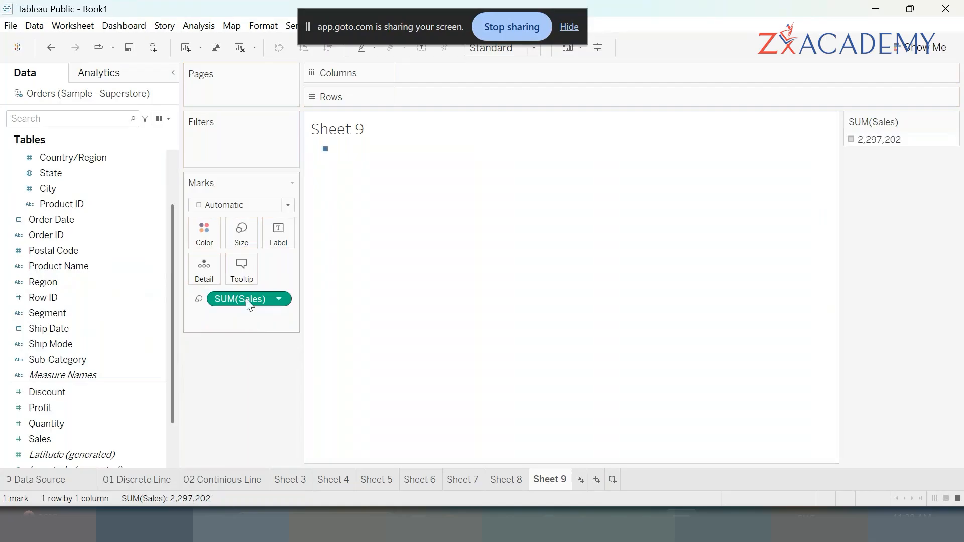
pyautogui.moveTo(245, 299); pyautogui.dragTo(146, 305)
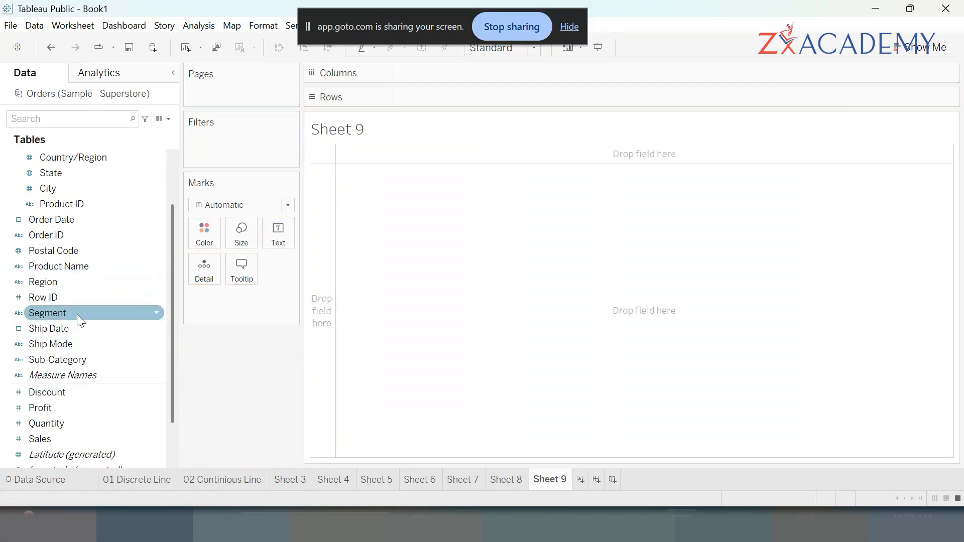
# - Build a treemap from the Region, State and Sales fields together using the suggested chart types
pyautogui.click(62, 284)
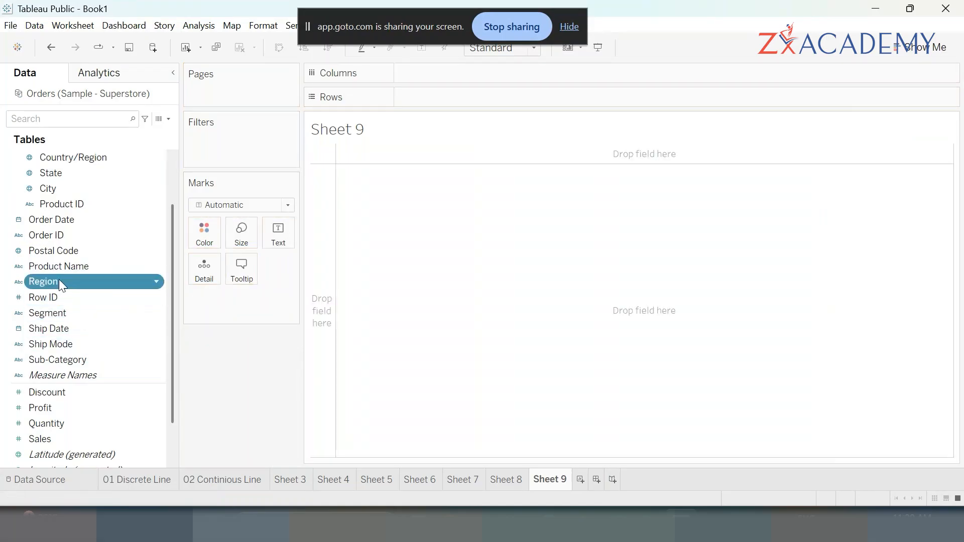
pyautogui.keyDown('ctrl'); pyautogui.click(64, 173); pyautogui.keyUp('ctrl')
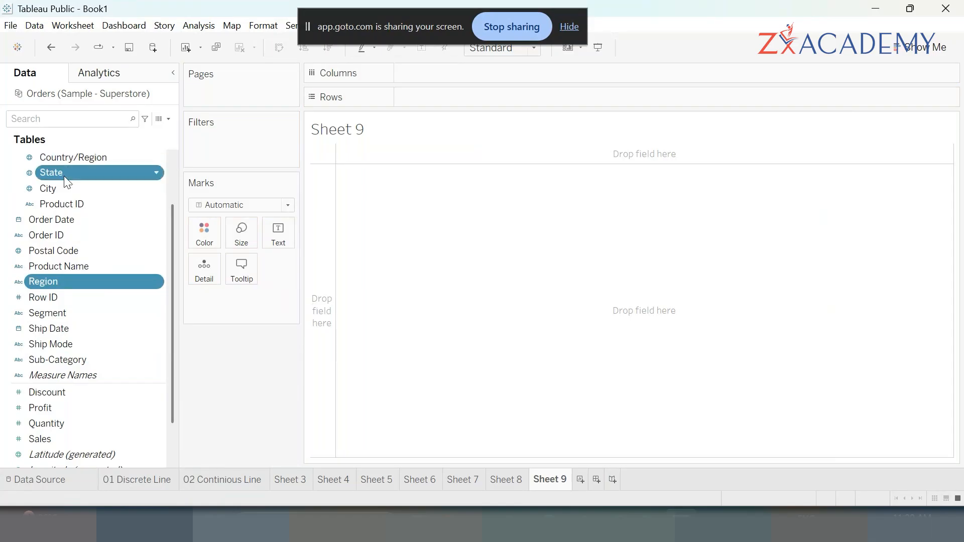
pyautogui.keyDown('ctrl'); pyautogui.click(56, 438); pyautogui.keyUp('ctrl')
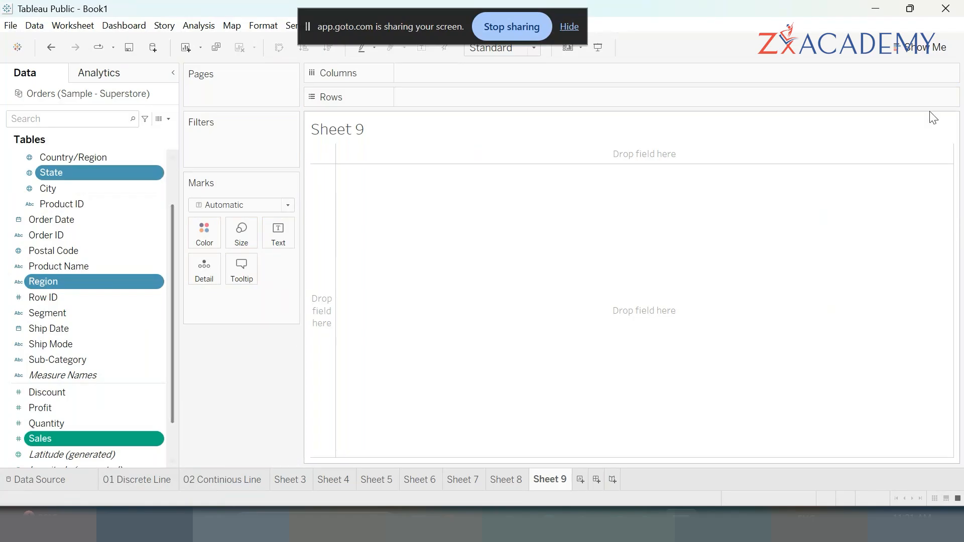
pyautogui.click(921, 58)
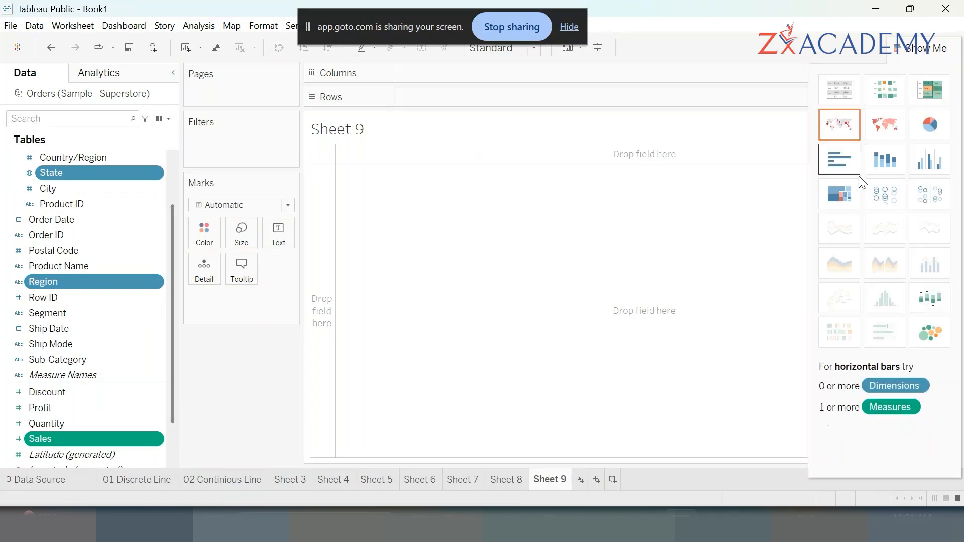
pyautogui.click(852, 197)
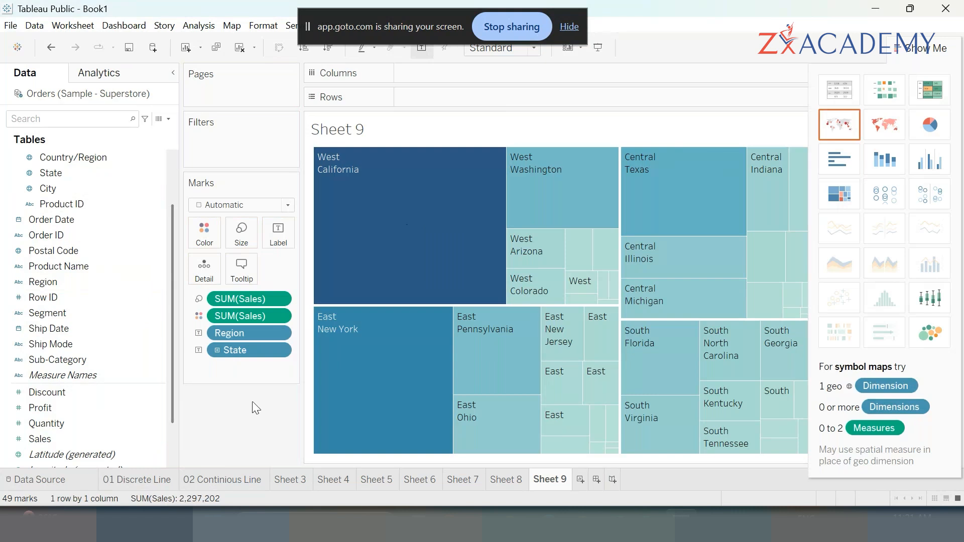
pyautogui.click(928, 50)
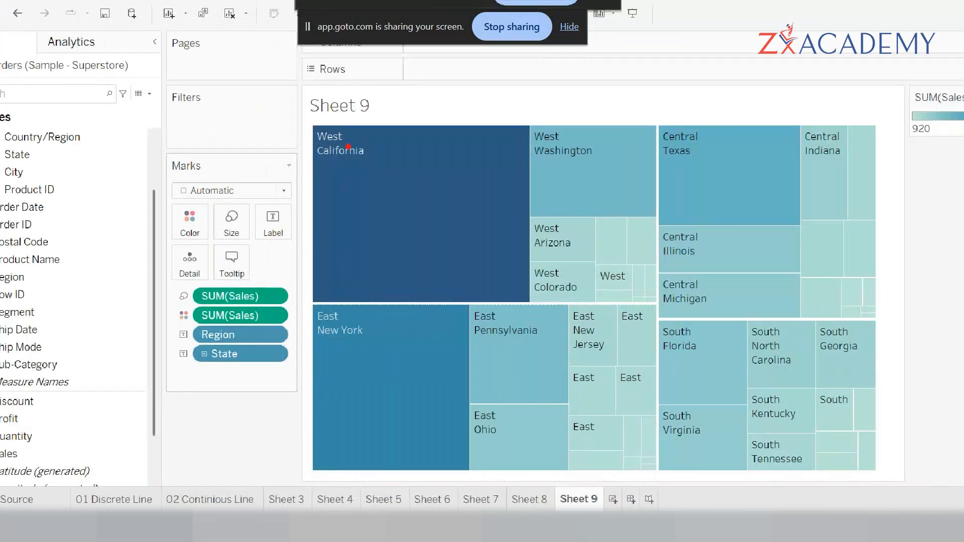
pyautogui.moveTo(579, 151); pyautogui.dragTo(586, 130)
pyautogui.moveTo(563, 232); pyautogui.dragTo(569, 230)
pyautogui.moveTo(550, 277)
pyautogui.mouseDown()
pyautogui.moveTo(573, 263)
pyautogui.moveTo(641, 256)
pyautogui.mouseUp()
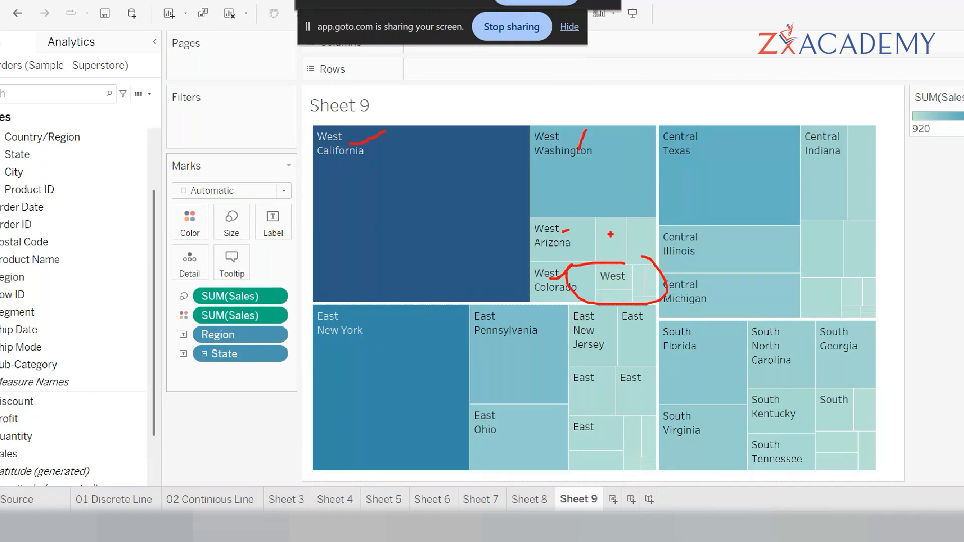
pyautogui.press('Escape')
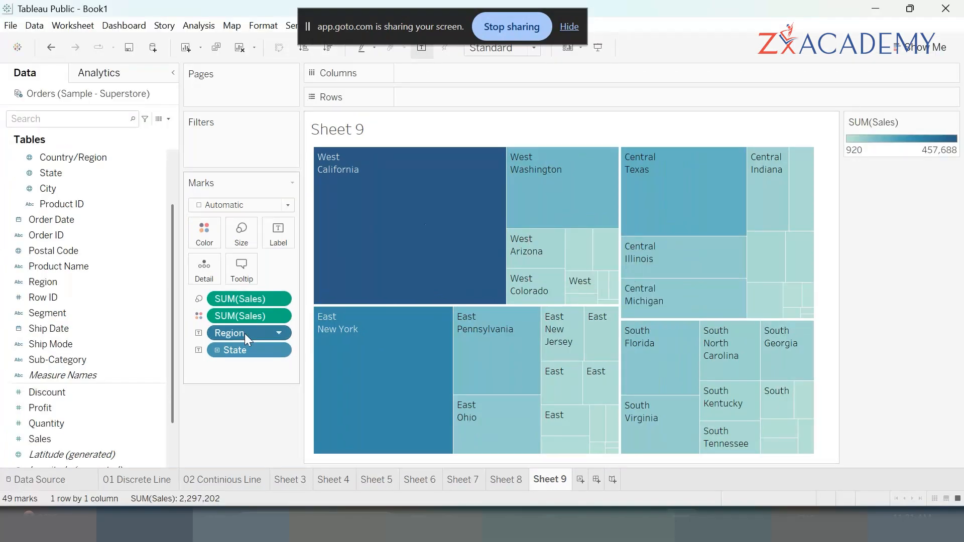
# - Color the treemap by Region and highlight the West, South, East and Central marks in turn from the legend
pyautogui.moveTo(244, 333); pyautogui.dragTo(207, 234)
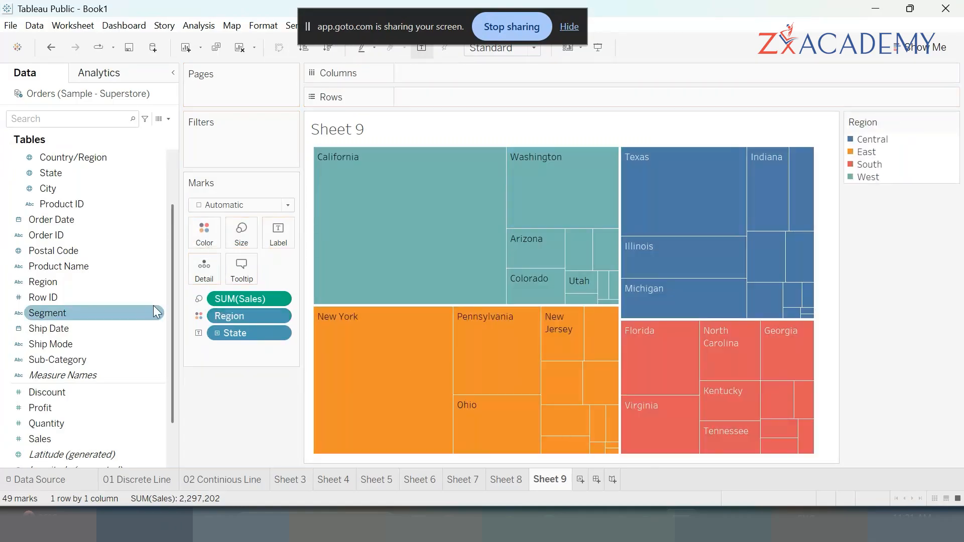
pyautogui.click(875, 177)
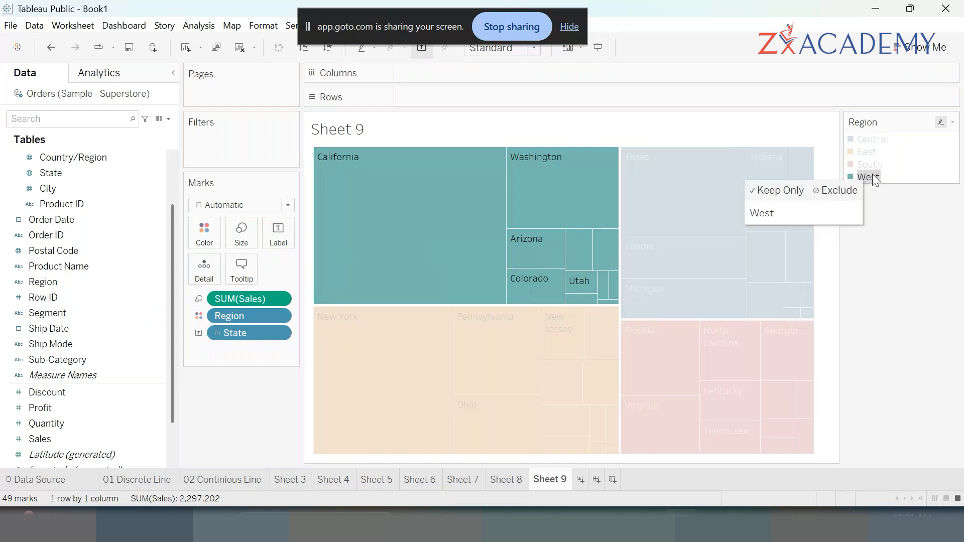
pyautogui.click(873, 164)
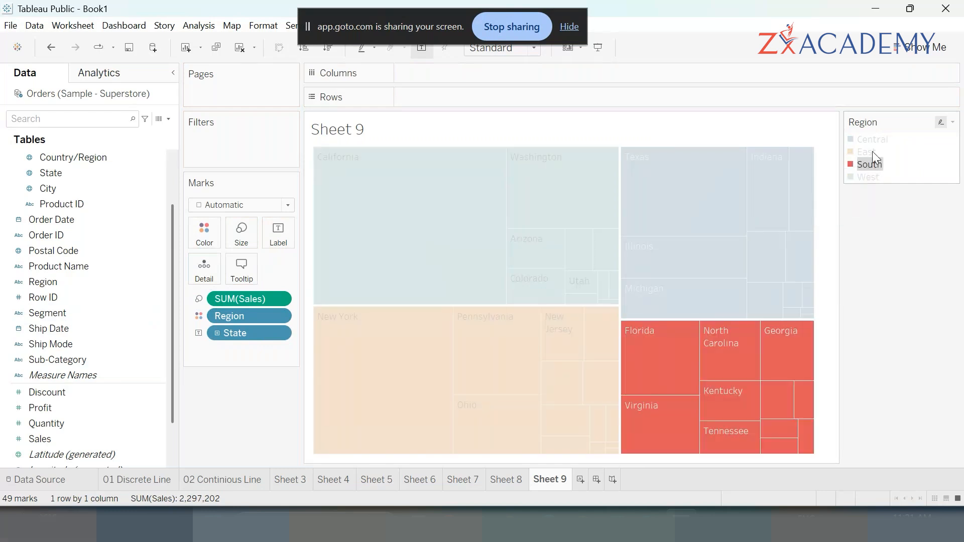
pyautogui.click(872, 152)
pyautogui.click(874, 141)
pyautogui.click(910, 215)
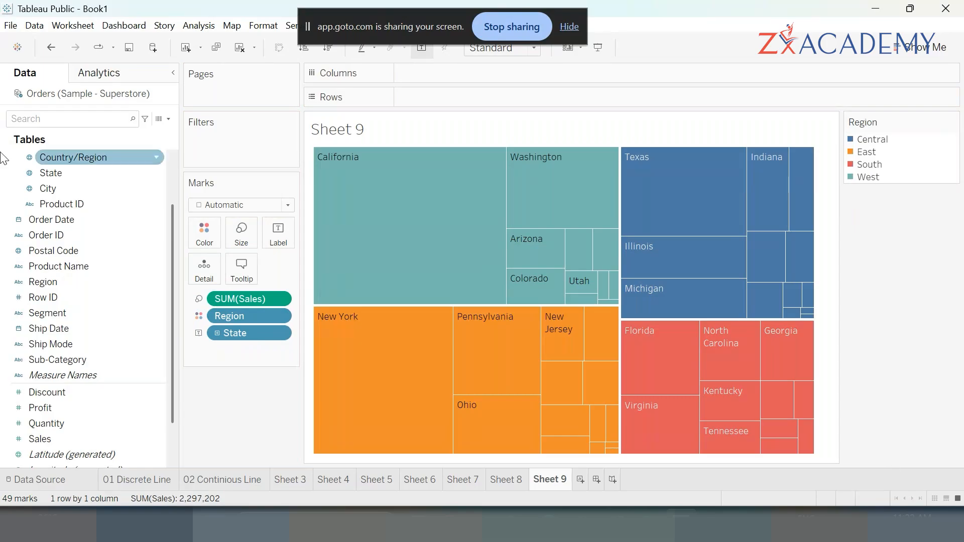
# - Add Sales to the state labels and apply the Percent of Total quick table calculation to it
pyautogui.moveTo(44, 444); pyautogui.dragTo(280, 234)
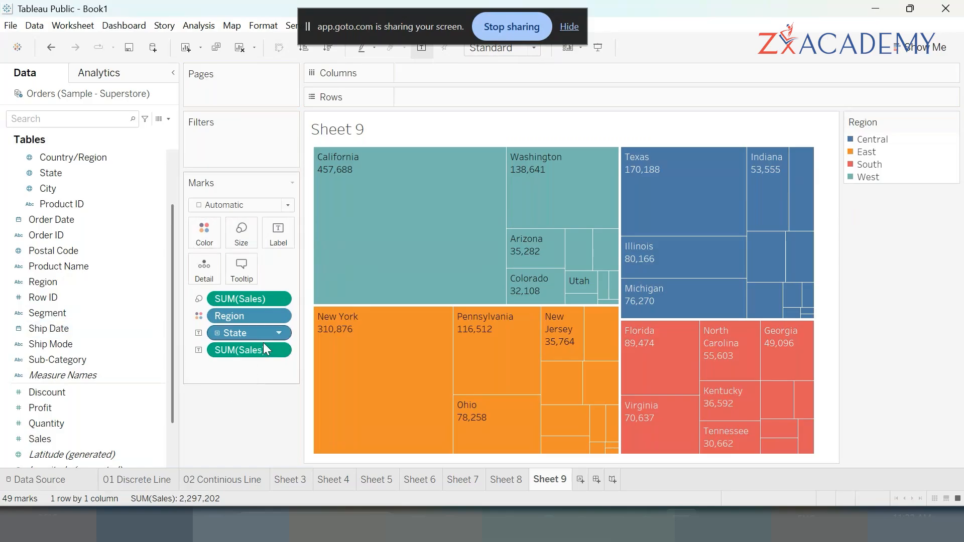
pyautogui.click(277, 351)
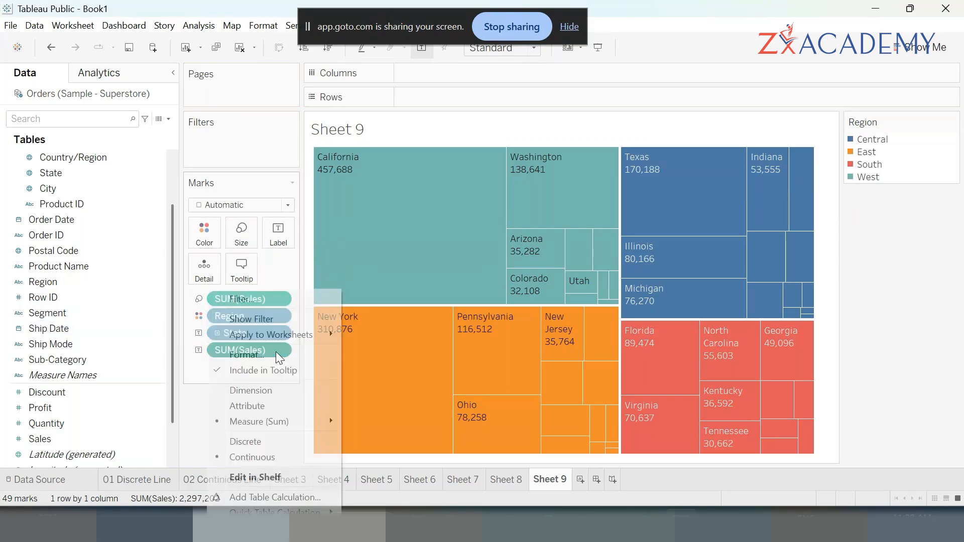
pyautogui.moveTo(275, 512)
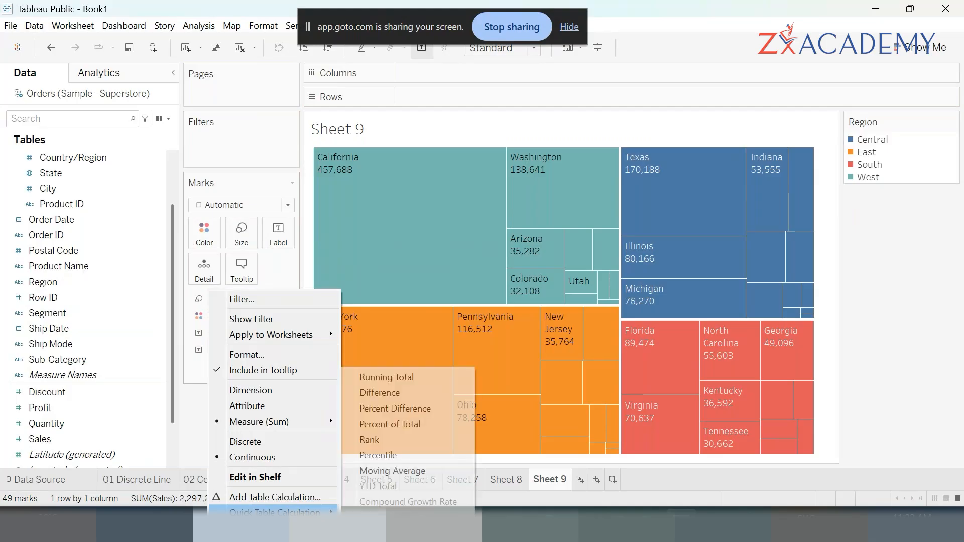
pyautogui.click(417, 423)
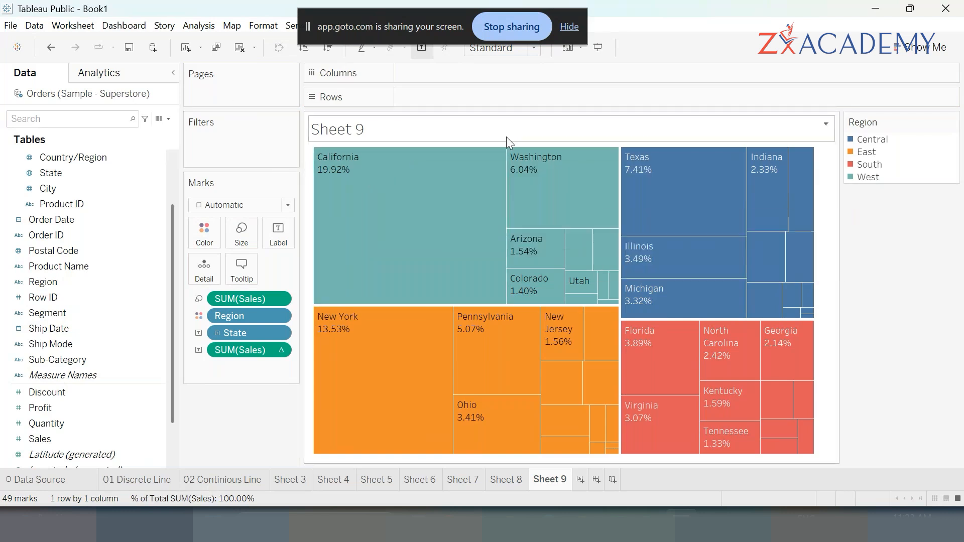
# - Compute the Sales label's percent of total using State, so that shares are calculated within each region
pyautogui.moveTo(326, 176)
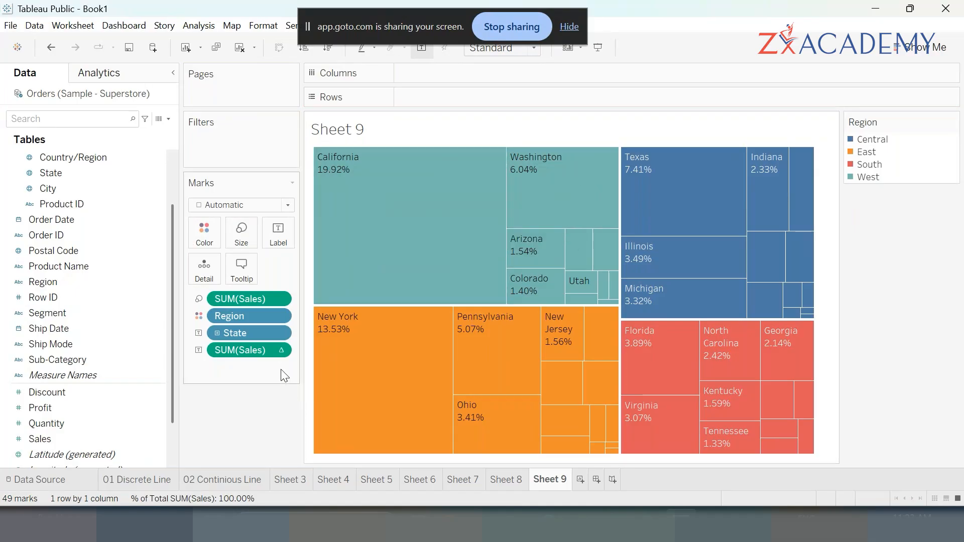
pyautogui.click(279, 350)
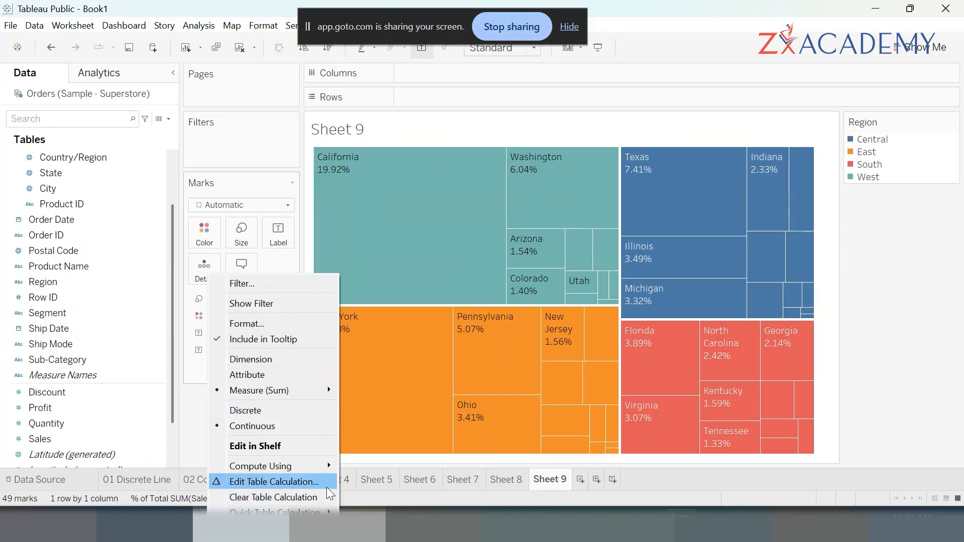
pyautogui.moveTo(313, 463)
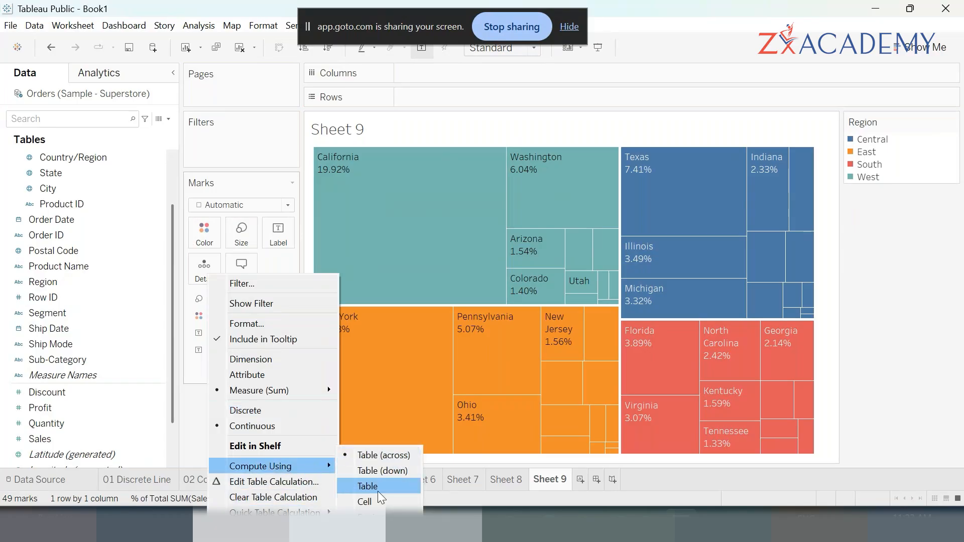
pyautogui.click(368, 532)
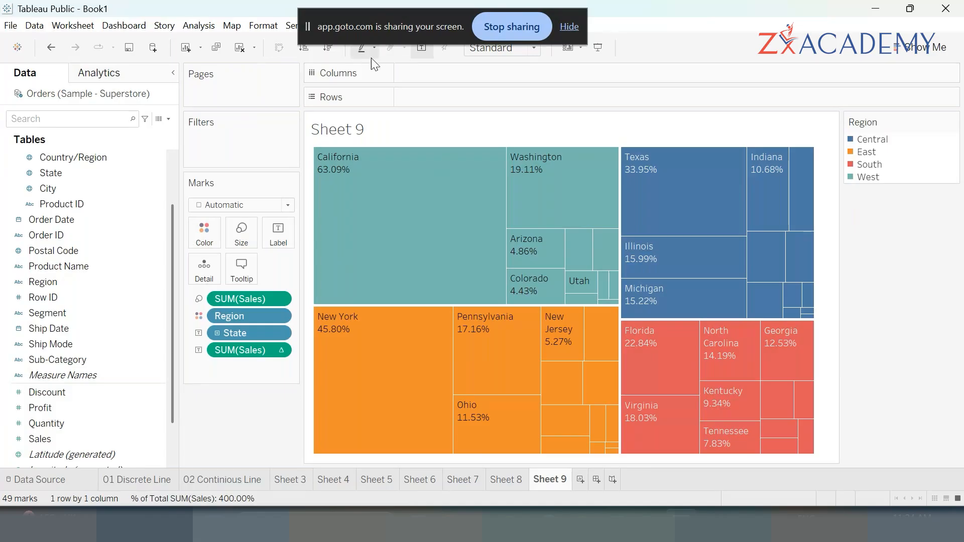
# - Add plain Sales values to the treemap labels and remove them again
pyautogui.moveTo(50, 439); pyautogui.dragTo(285, 238)
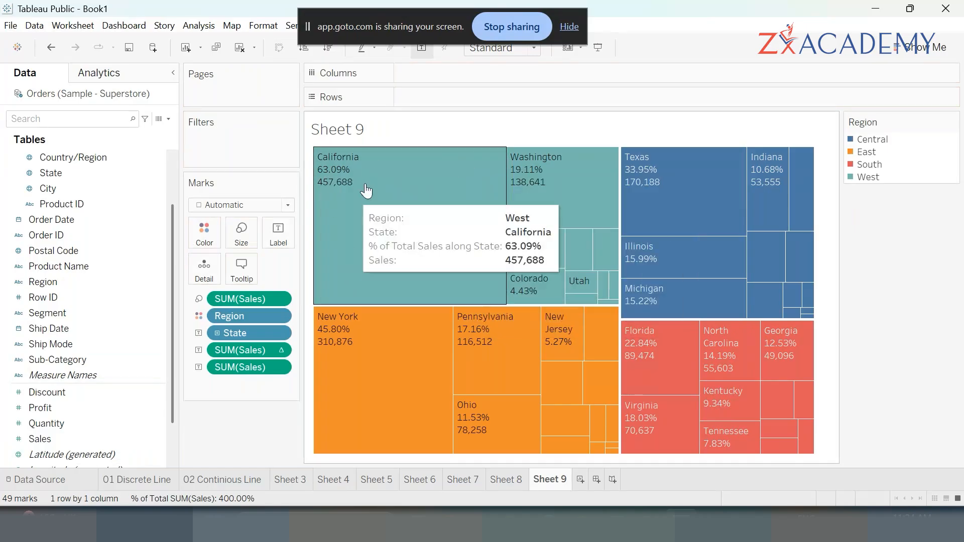
pyautogui.moveTo(257, 369); pyautogui.dragTo(254, 434)
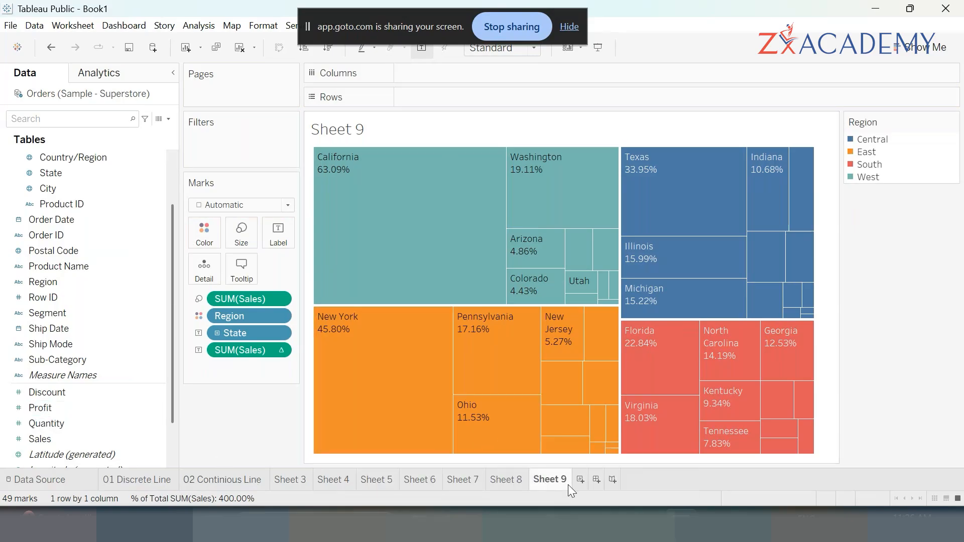
# - Rename the worksheet Sheet 9 as TreeMap
pyautogui.doubleClick(564, 477)
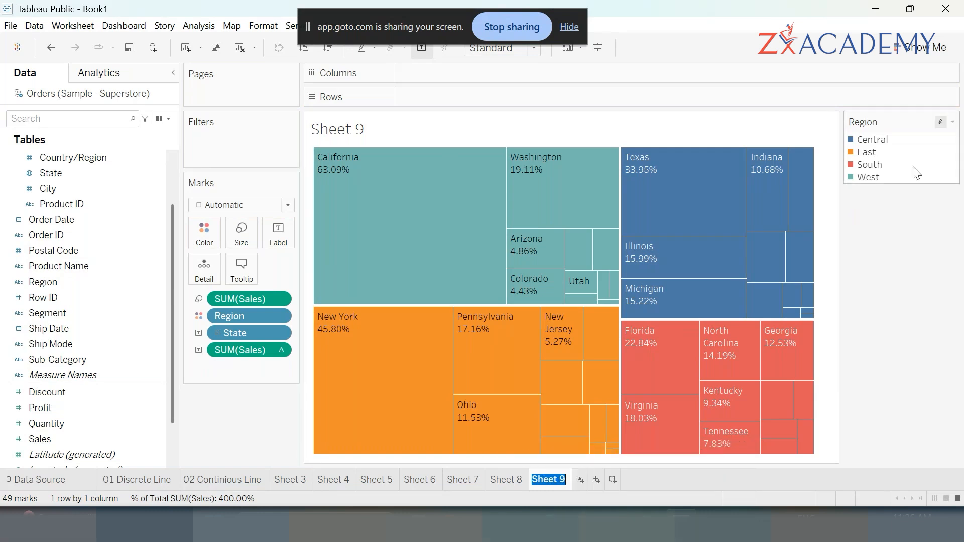
pyautogui.write('TreeMap')
pyautogui.press('Return')
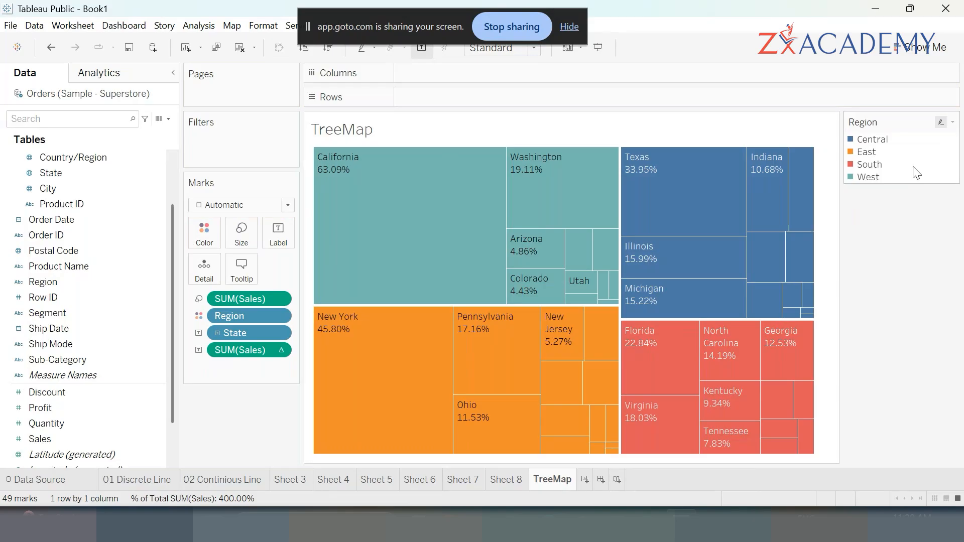
# - View the treemap in presentation mode, examine the state tooltips, and return to the worksheet
pyautogui.moveTo(469, 417)
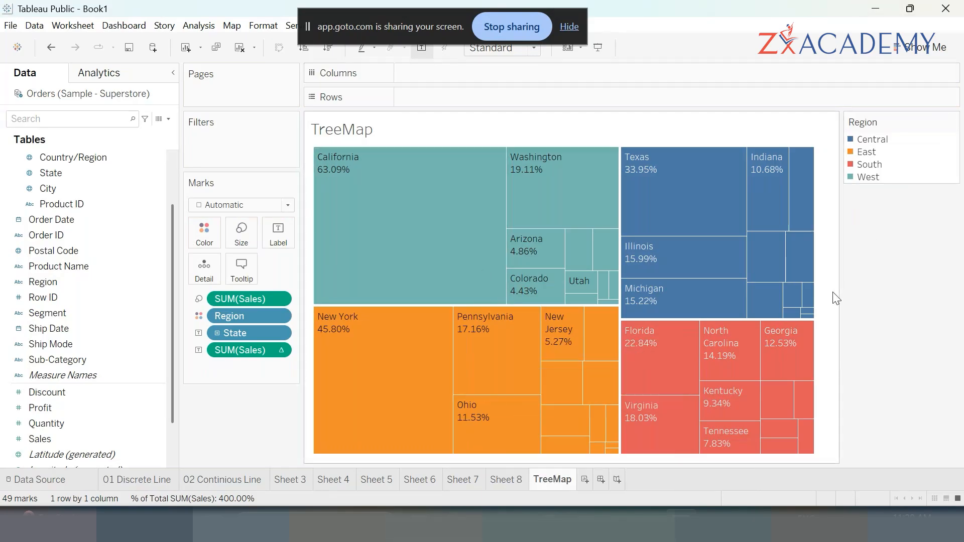
pyautogui.click(598, 47)
pyautogui.moveTo(428, 193)
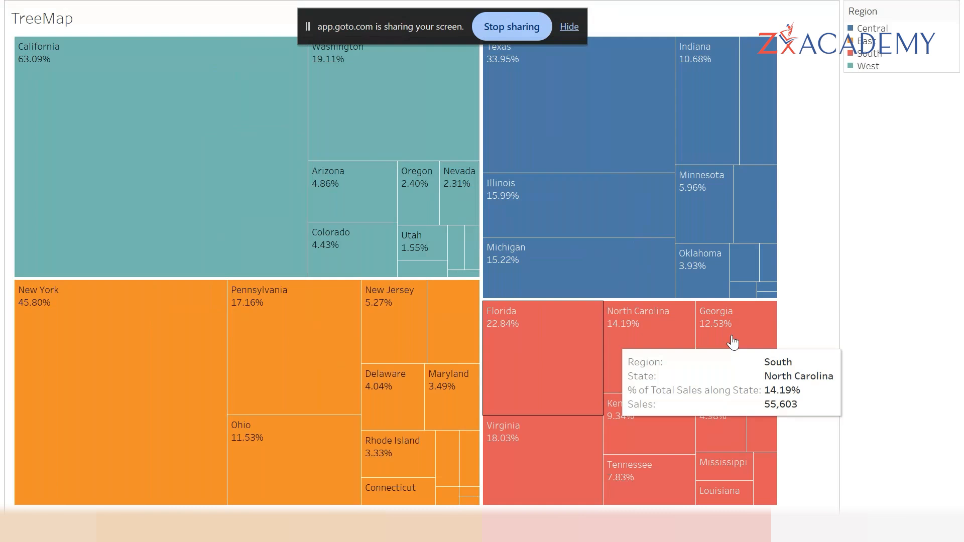
pyautogui.press('Escape')
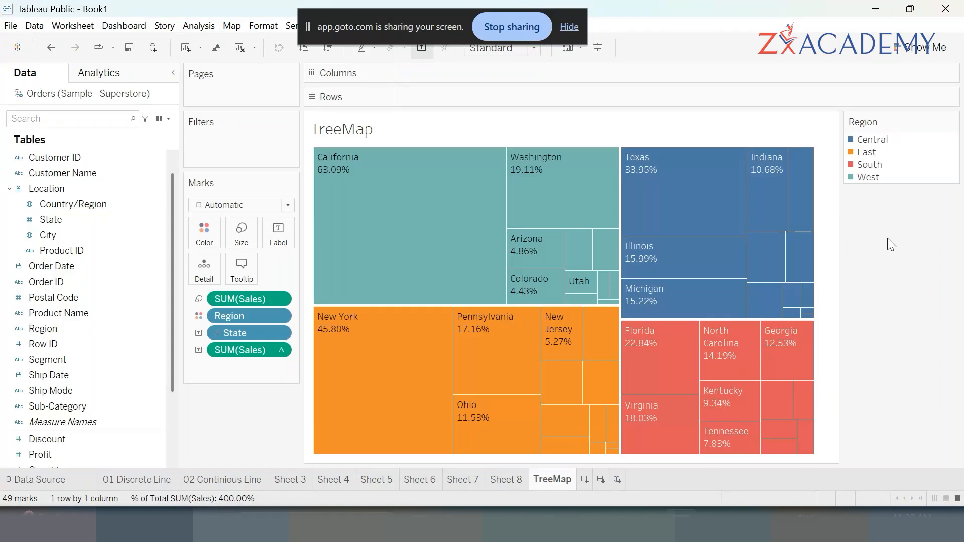
# - Create a new blank worksheet and open the Show Me chart types
pyautogui.moveTo(576, 417)
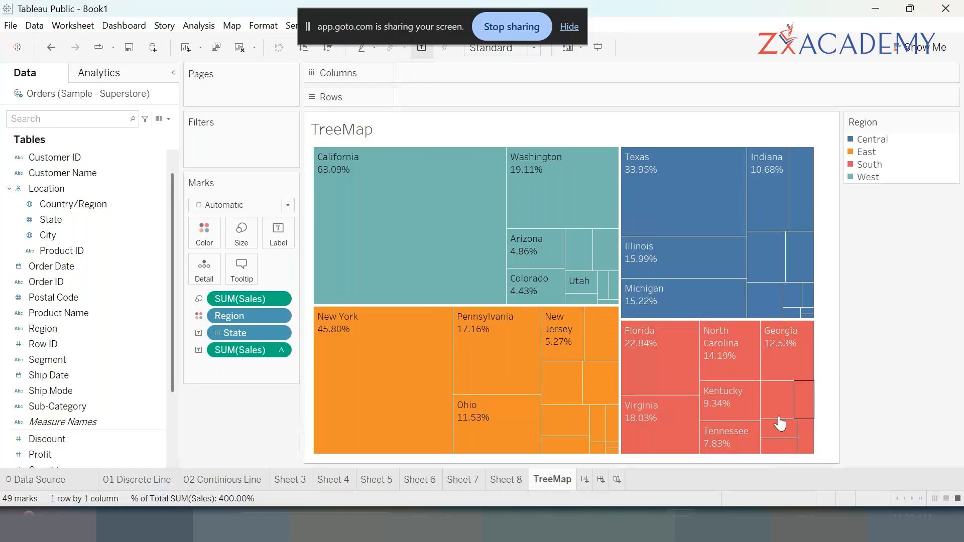
pyautogui.click(586, 479)
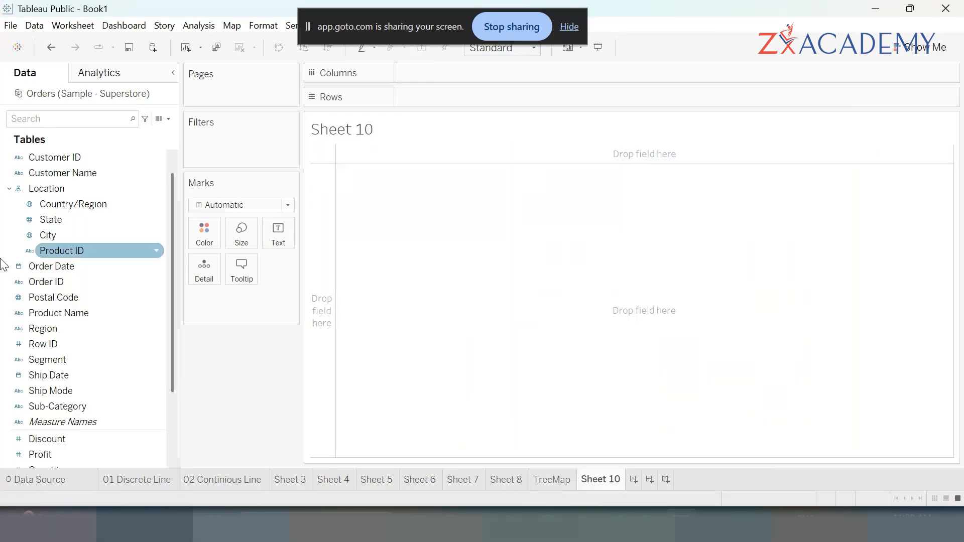
pyautogui.click(924, 48)
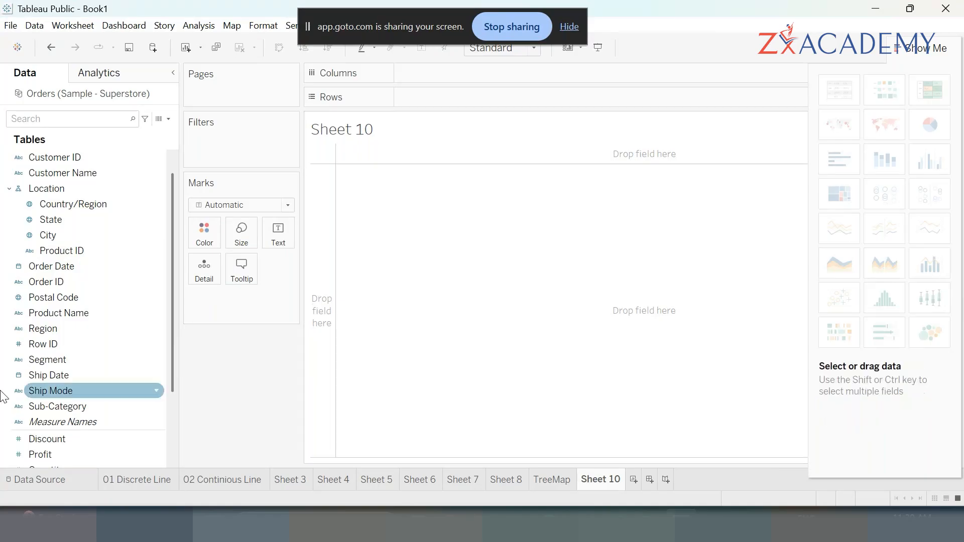
# - Select the Sales and Profit measures together as the basis for a new chart
pyautogui.click(101, 376)
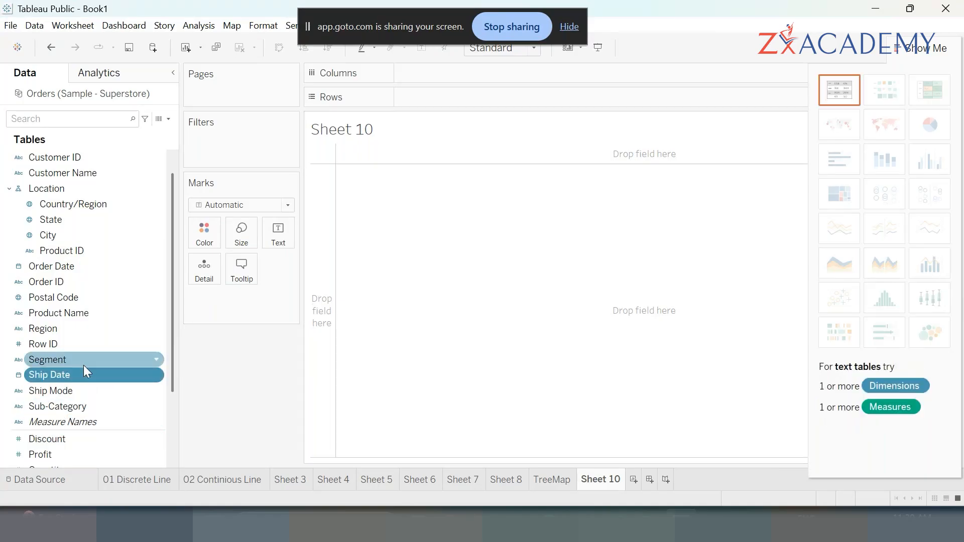
pyautogui.scroll(-2, 84, 365)
pyautogui.click(64, 390)
pyautogui.scroll(1, 64, 386)
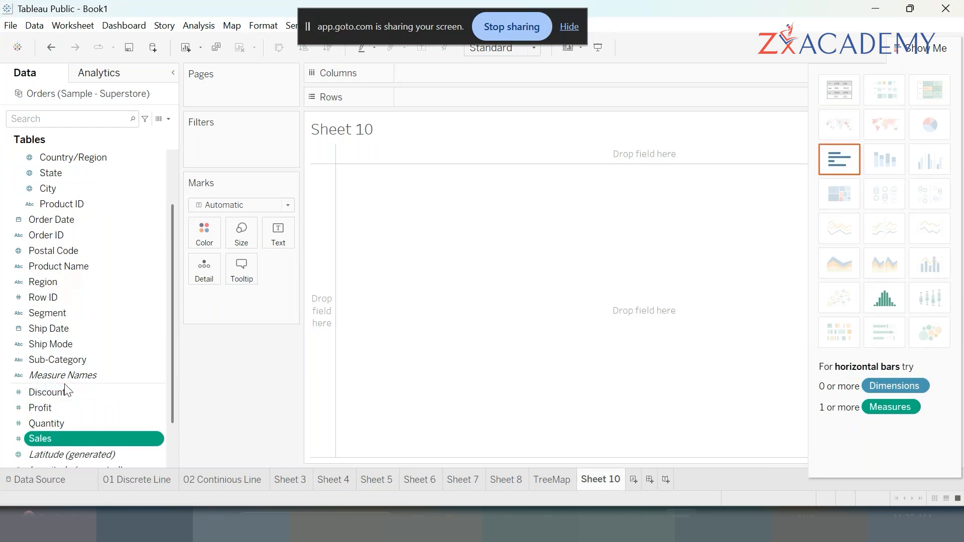
pyautogui.click(103, 360)
pyautogui.click(63, 437)
pyautogui.keyDown('ctrl'); pyautogui.click(65, 407); pyautogui.keyUp('ctrl')
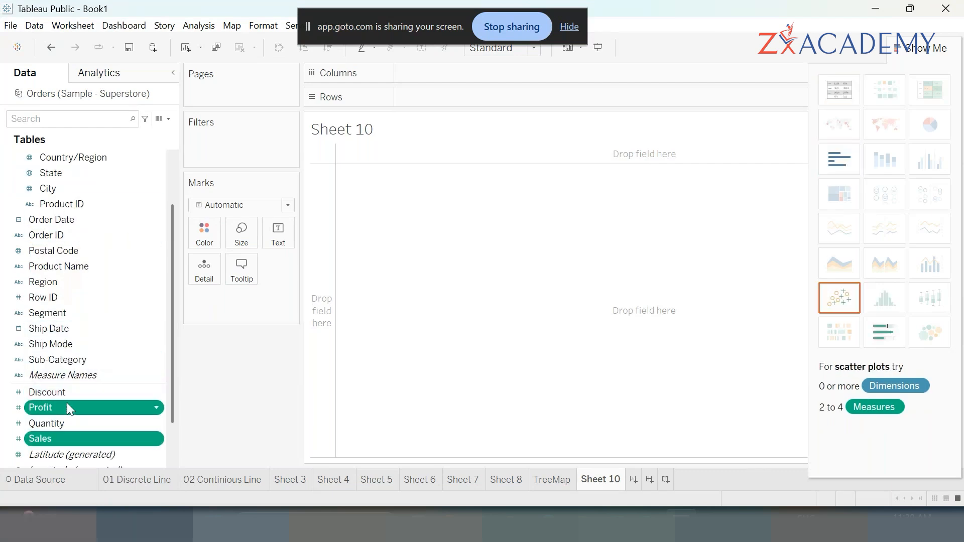
# - Add Order Date to the selected Sales and Profit fields and create a dual combination chart from them
pyautogui.keyDown('ctrl'); pyautogui.click(66, 359); pyautogui.keyUp('ctrl')
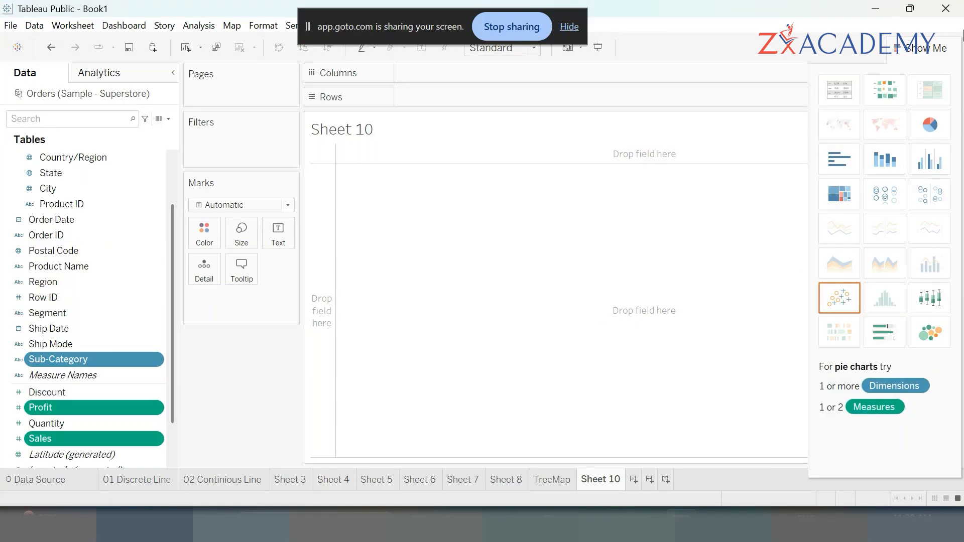
pyautogui.keyDown('ctrl'); pyautogui.click(123, 357); pyautogui.keyUp('ctrl')
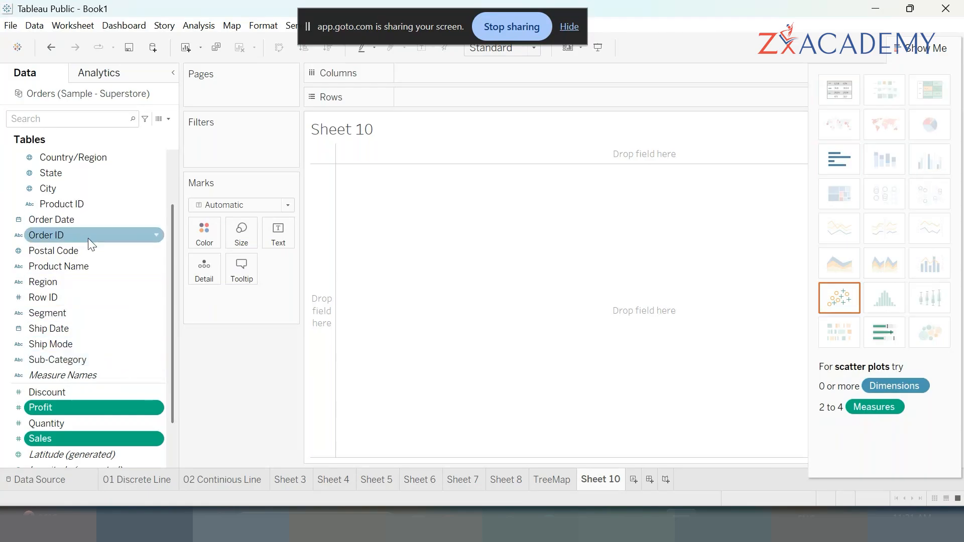
pyautogui.keyDown('ctrl'); pyautogui.click(87, 219); pyautogui.keyUp('ctrl')
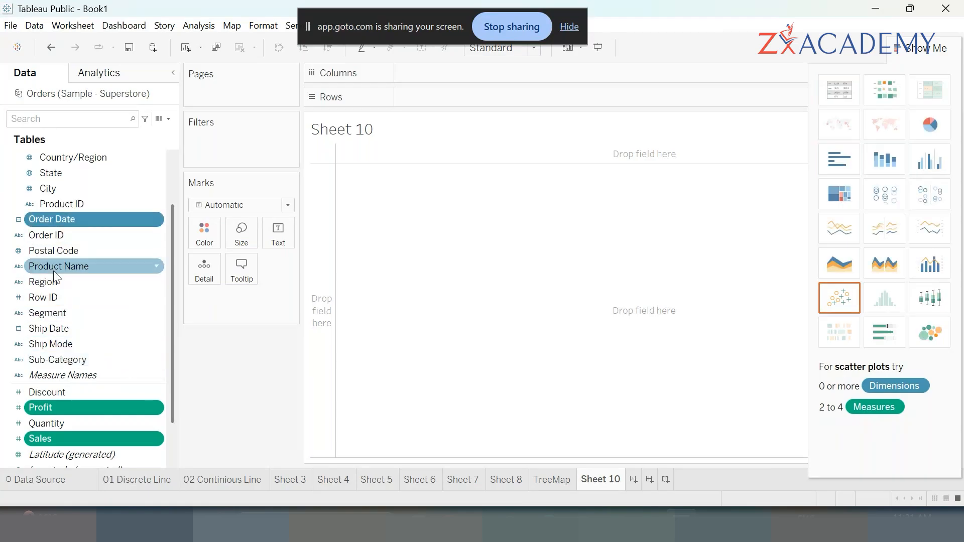
pyautogui.click(931, 266)
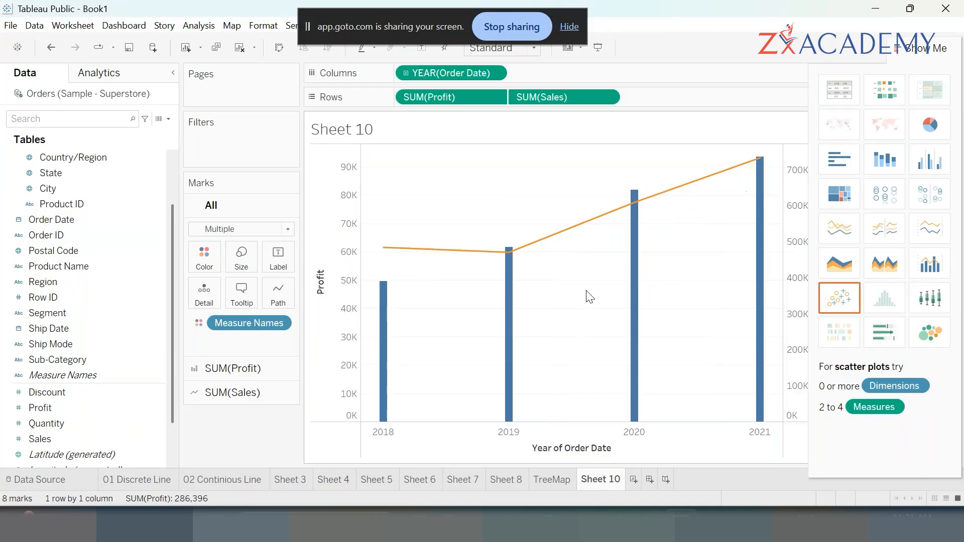
pyautogui.click(933, 48)
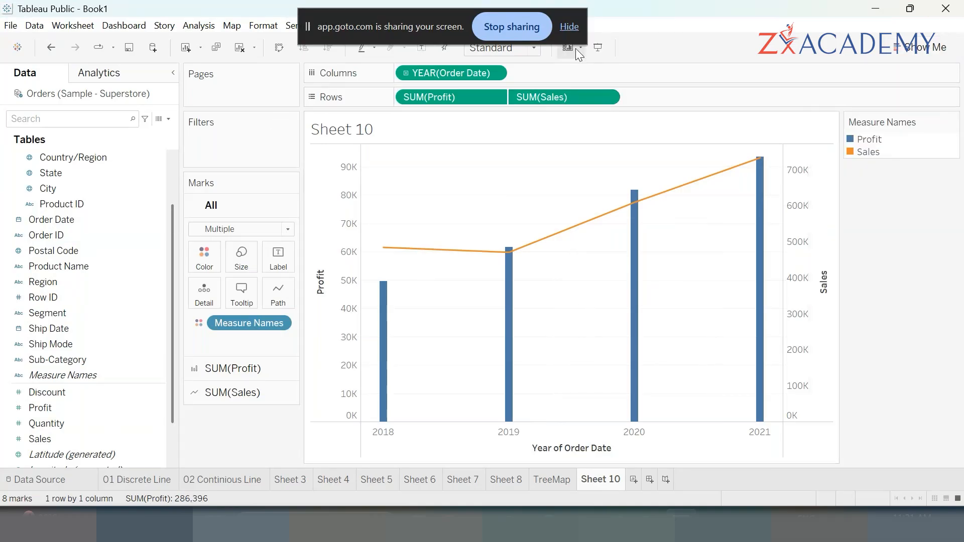
# - Drill the Order Date axis down to quarters and return it to years
pyautogui.click(407, 74)
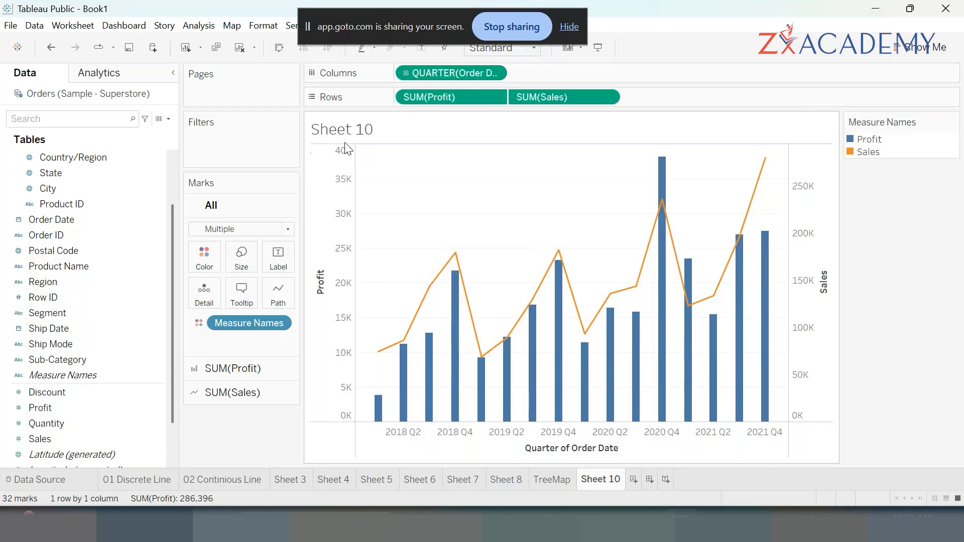
pyautogui.click(495, 73)
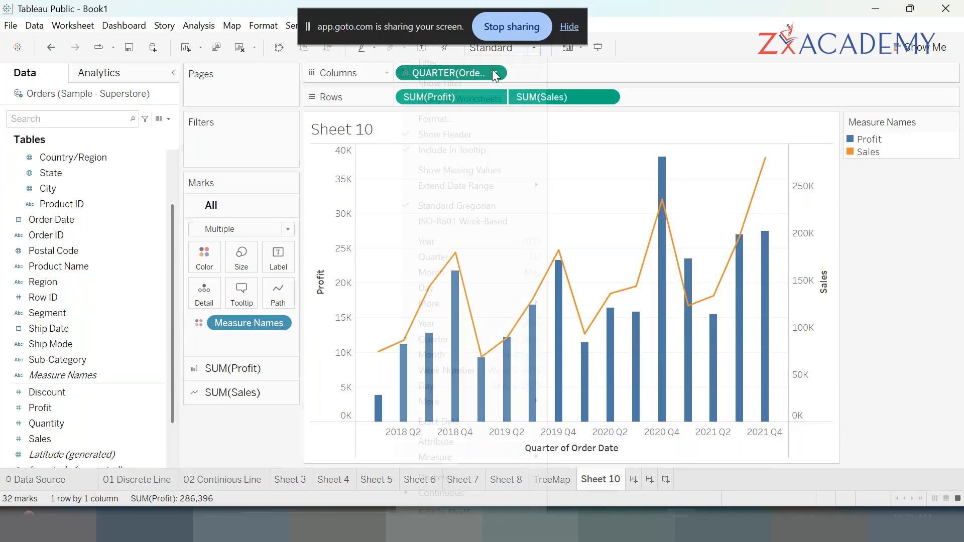
pyautogui.click(458, 323)
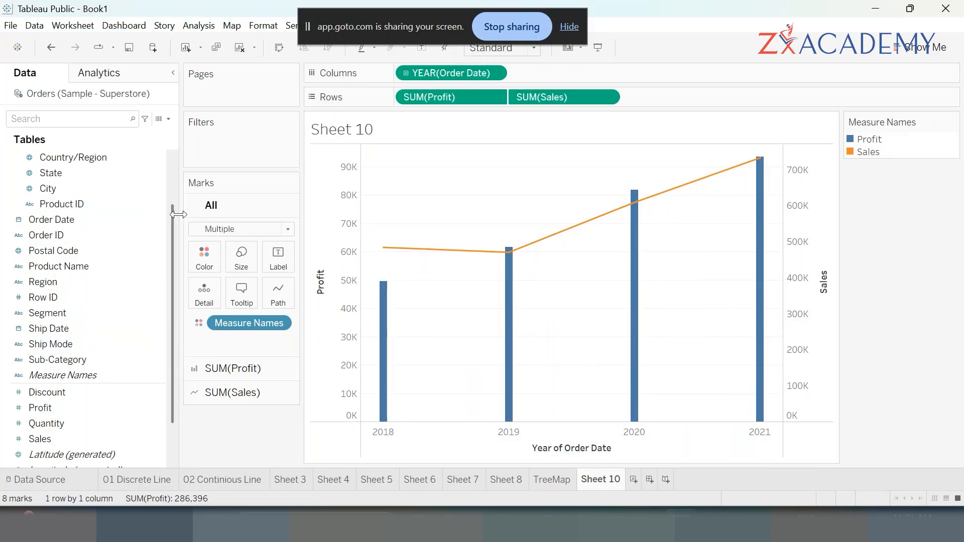
# - View the combination chart in presentation mode, examine the yearly Profit and Sales tooltips, and return to the worksheet
pyautogui.click(607, 44)
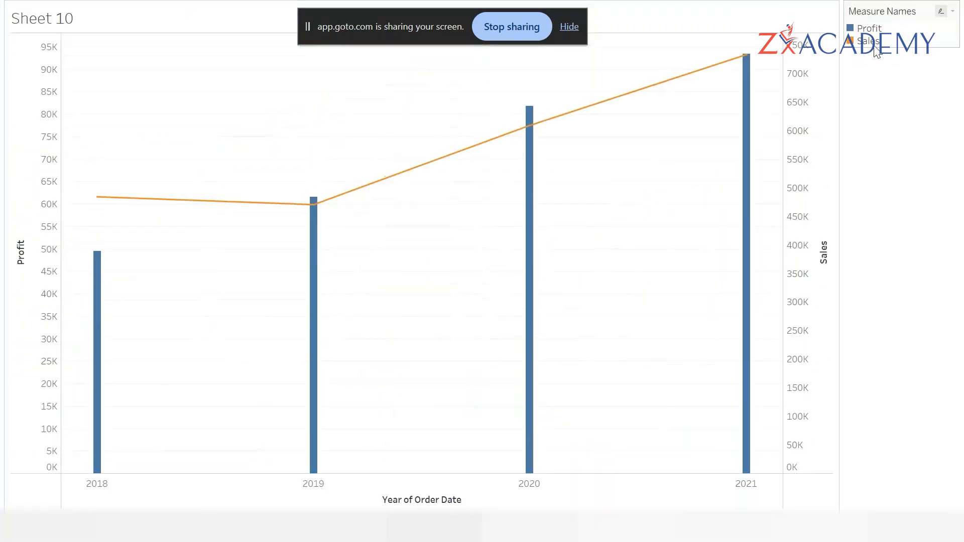
pyautogui.moveTo(524, 229)
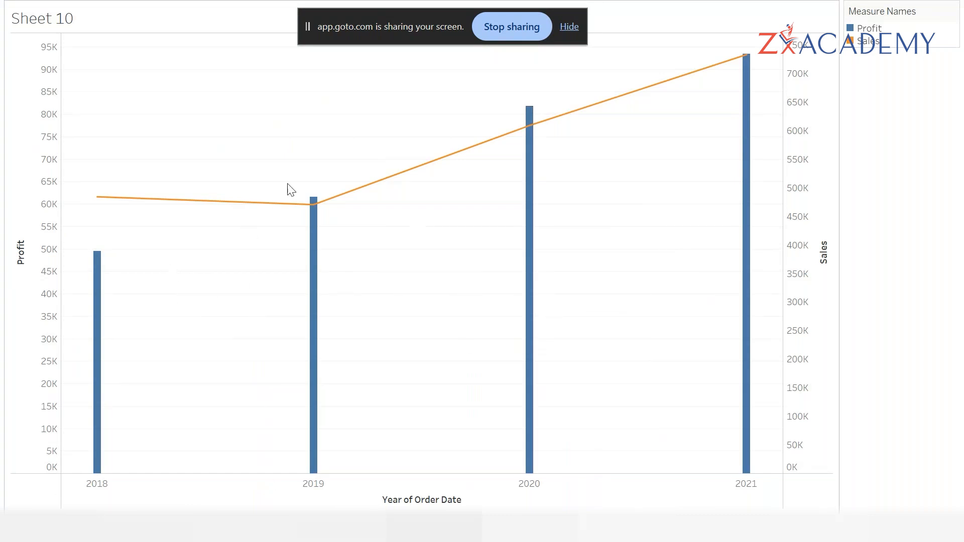
pyautogui.moveTo(318, 212)
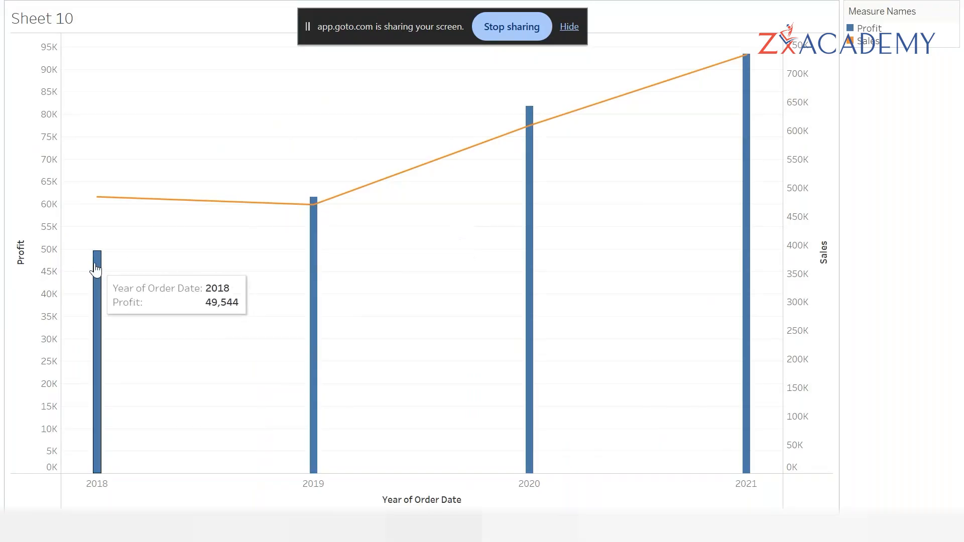
pyautogui.moveTo(320, 266)
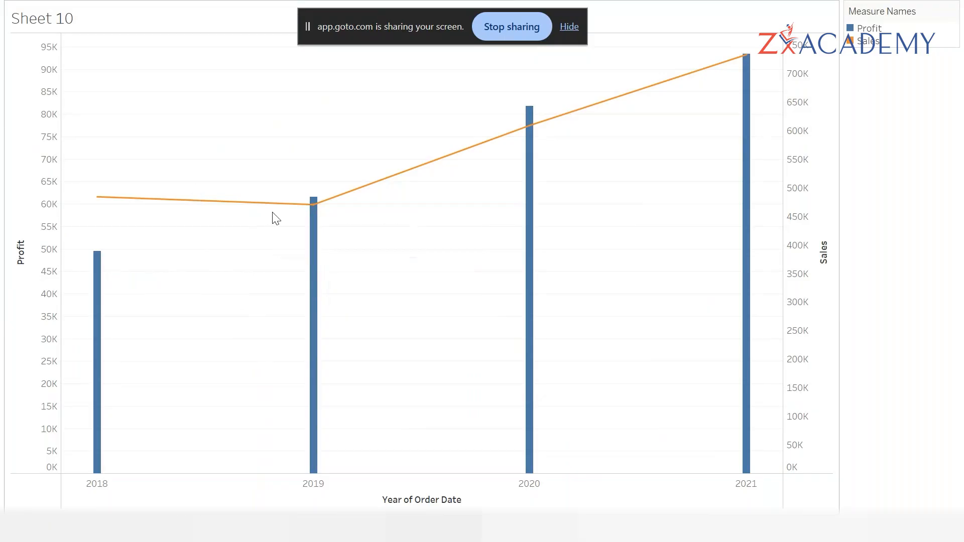
pyautogui.moveTo(98, 283)
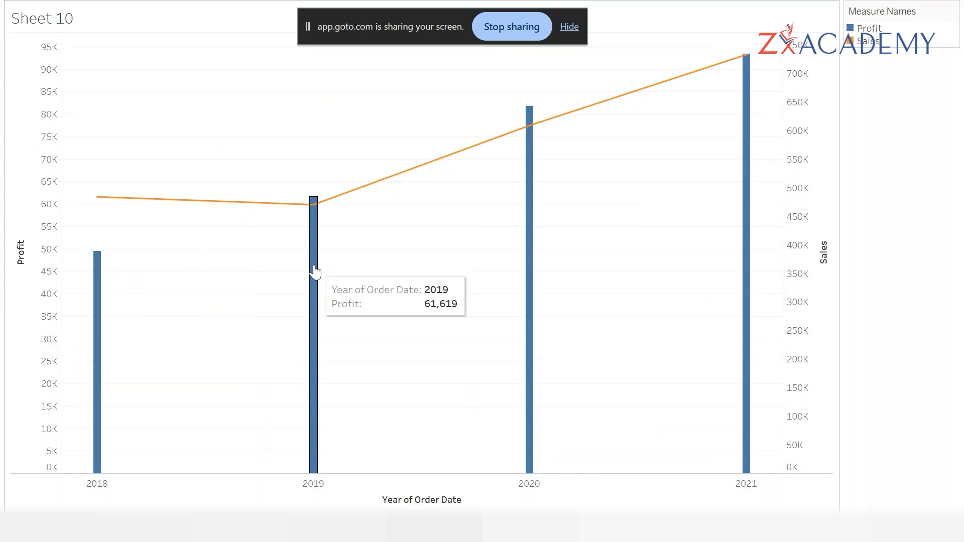
pyautogui.moveTo(541, 158)
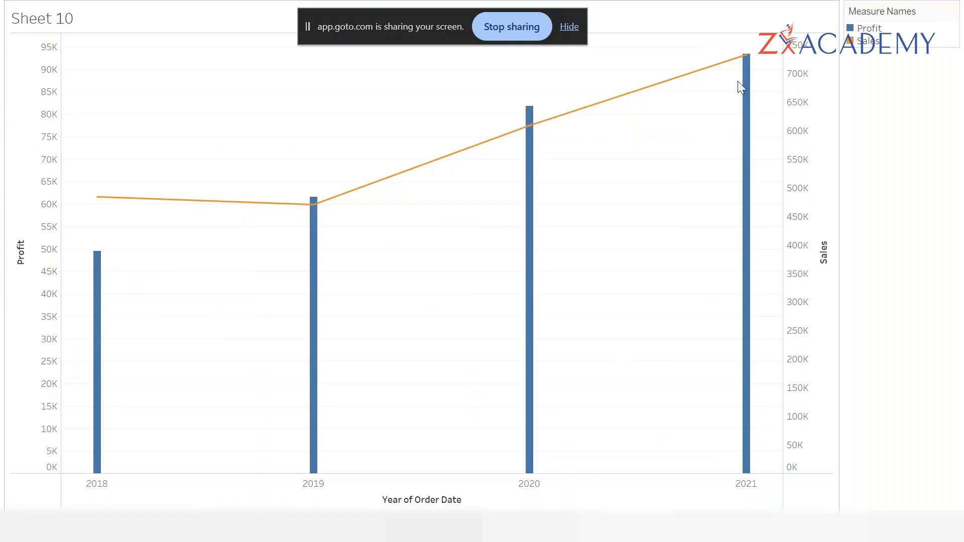
pyautogui.moveTo(745, 58)
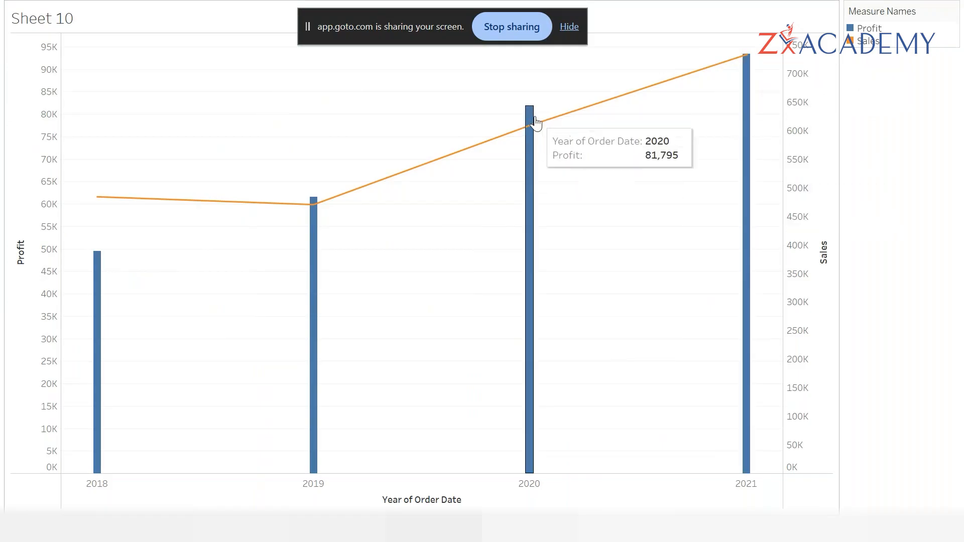
pyautogui.moveTo(535, 125)
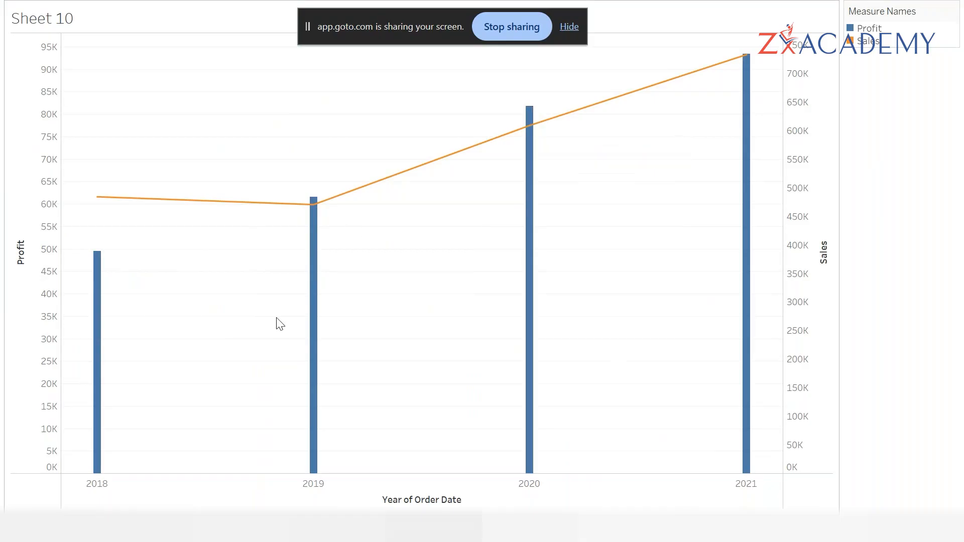
pyautogui.moveTo(491, 152)
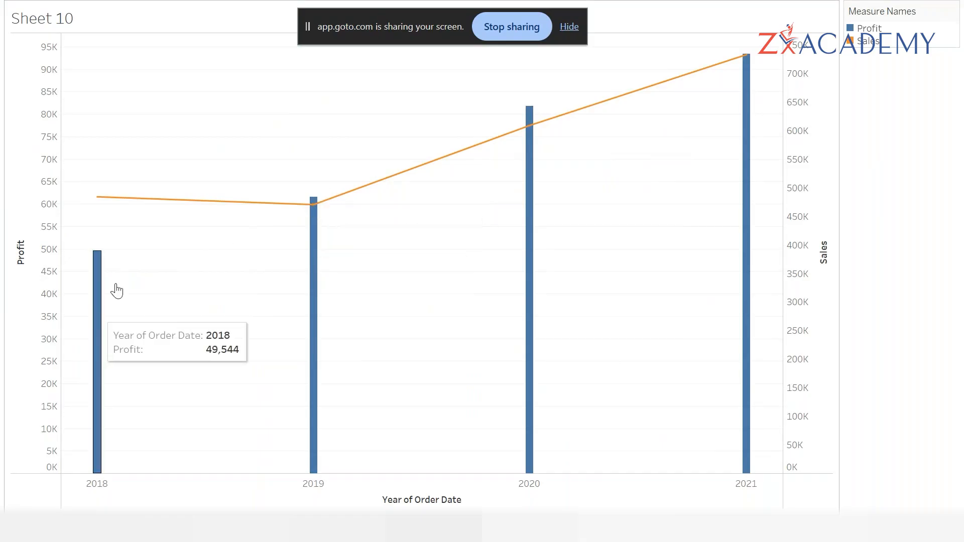
pyautogui.moveTo(101, 320)
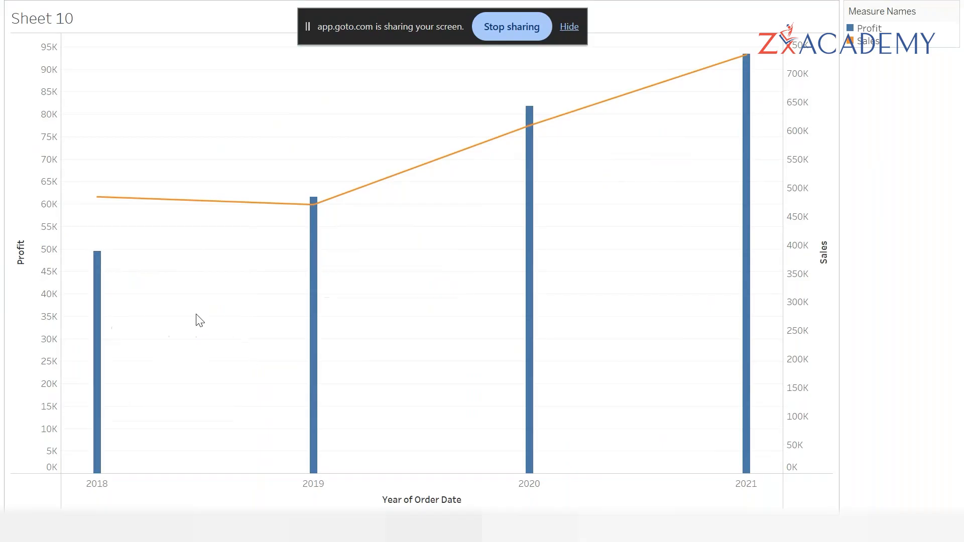
pyautogui.moveTo(314, 312)
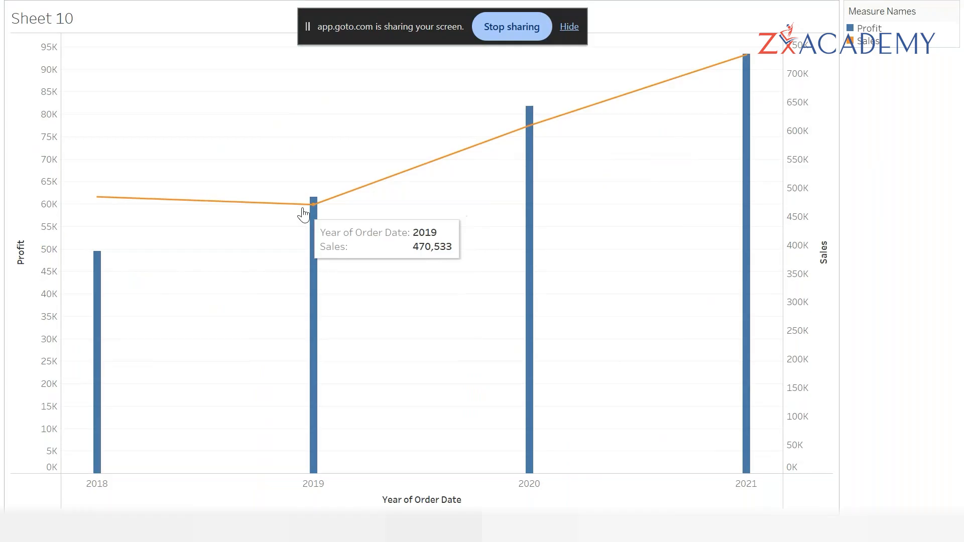
pyautogui.press('Escape')
# - Create a new worksheet and build a bar chart of Sales by Sub-Category
pyautogui.click(633, 479)
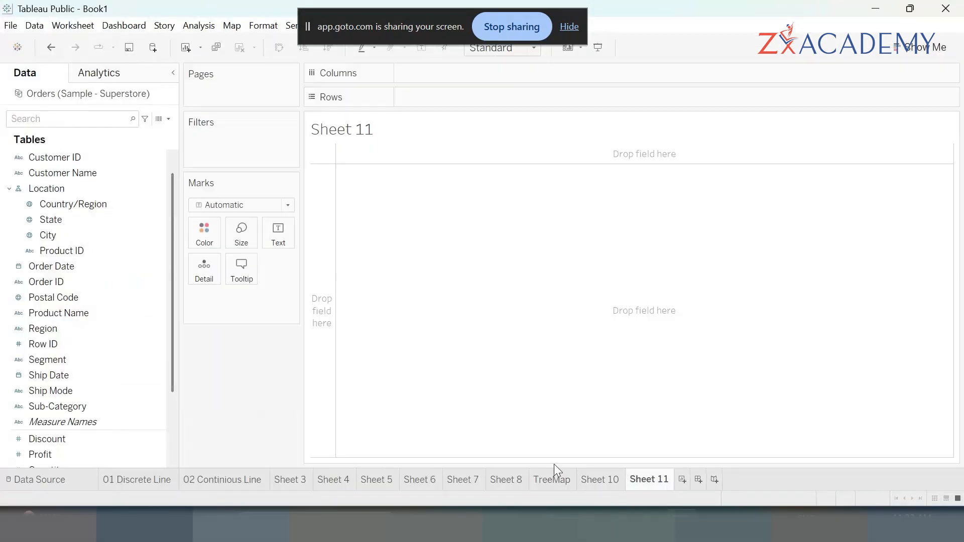
pyautogui.click(89, 405)
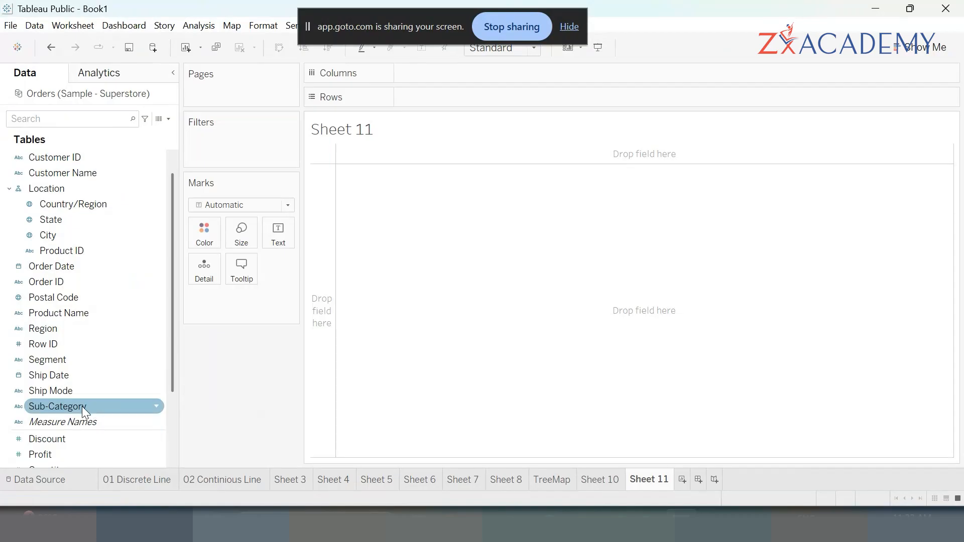
pyautogui.scroll(-2, 60, 414)
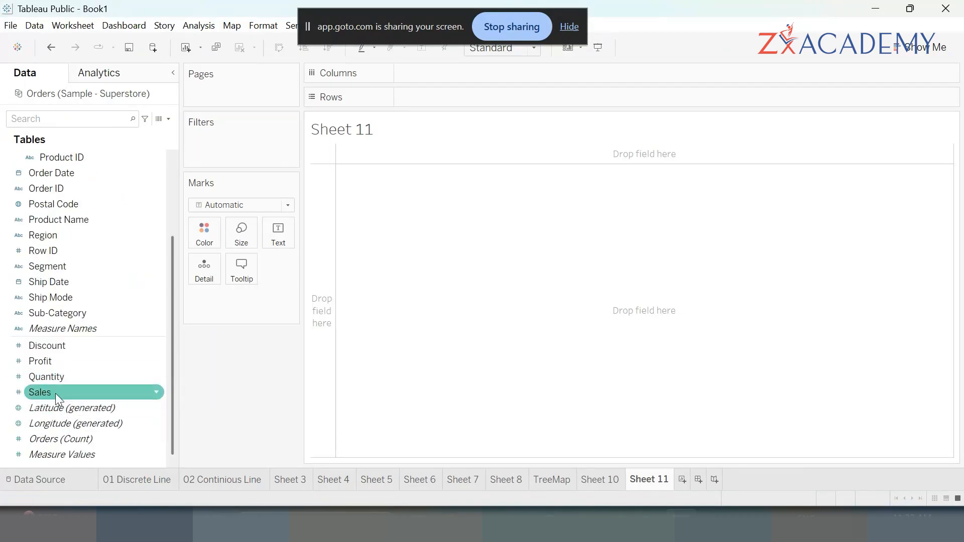
pyautogui.doubleClick(55, 392)
pyautogui.doubleClick(70, 313)
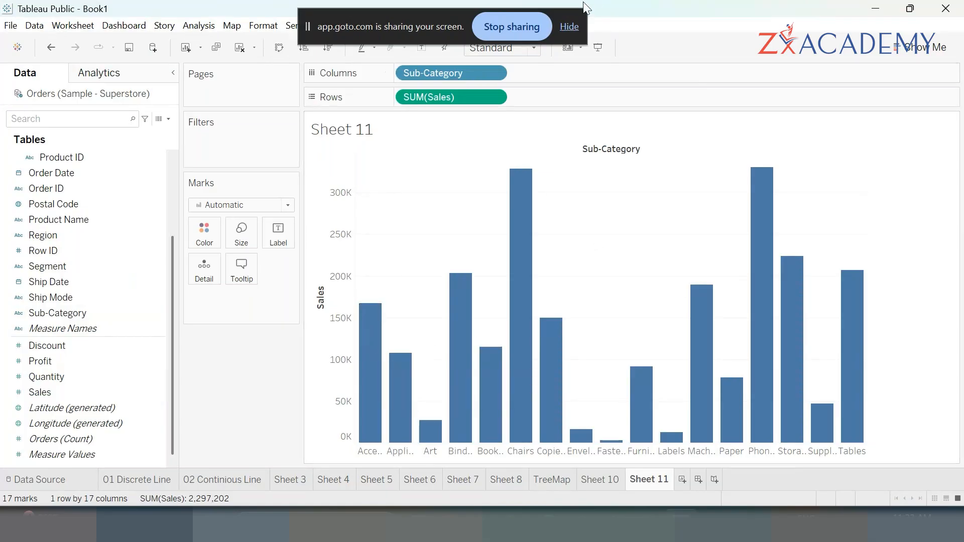
# - Fit the Sub-Category bar chart to Entire View and preview it in presentation mode
pyautogui.click(531, 48)
pyautogui.click(513, 102)
pyautogui.click(599, 51)
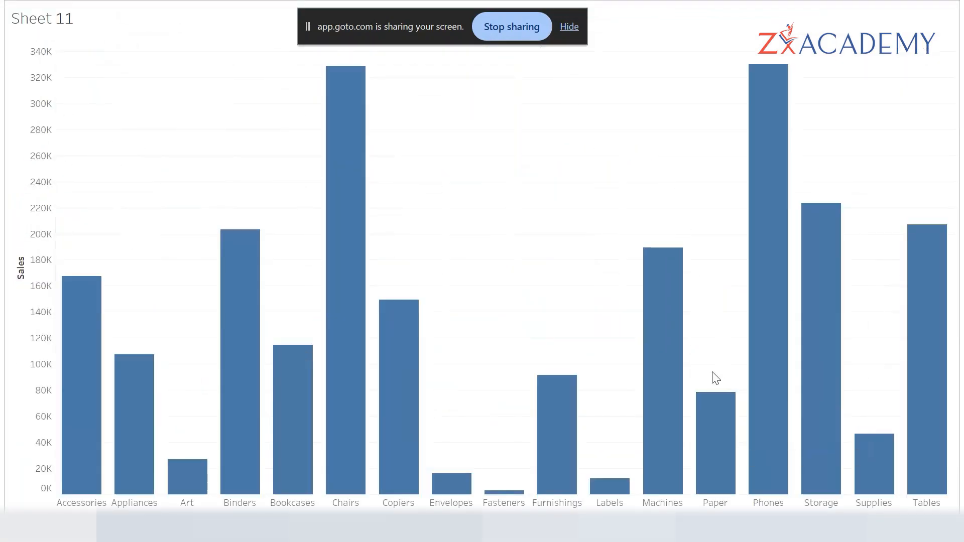
pyautogui.press('Escape')
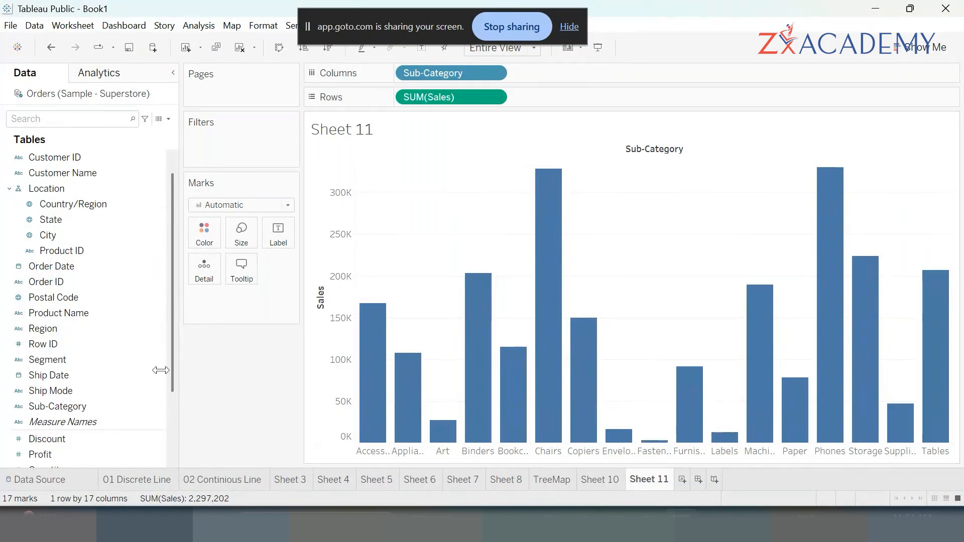
# - Add Profit to the rows as a second bar chart beneath Sales by Sub-Category
pyautogui.click(95, 204)
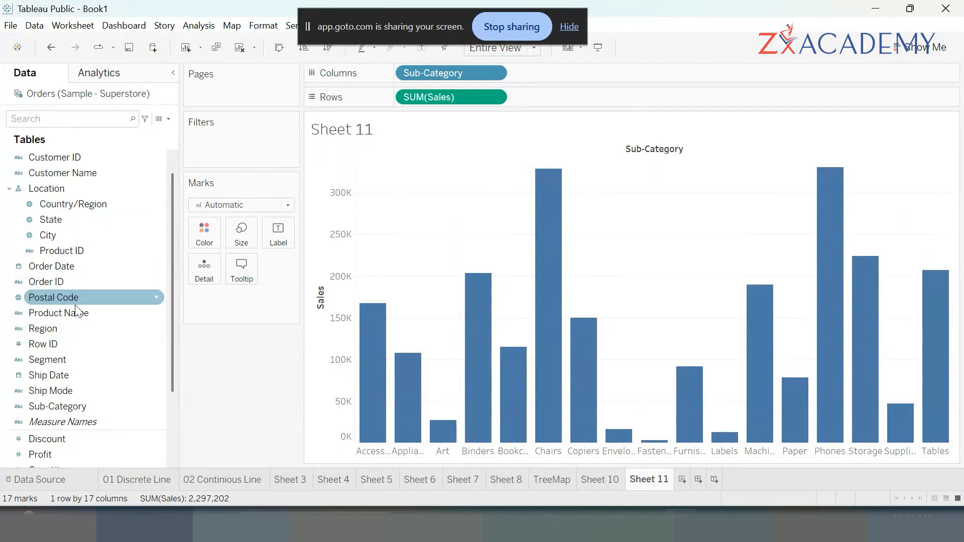
pyautogui.scroll(-2, 92, 357)
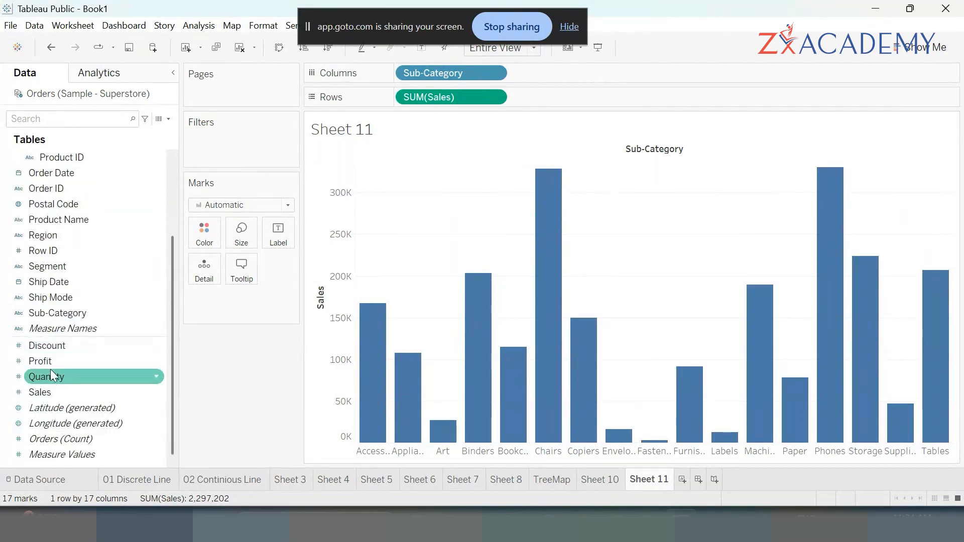
pyautogui.doubleClick(69, 358)
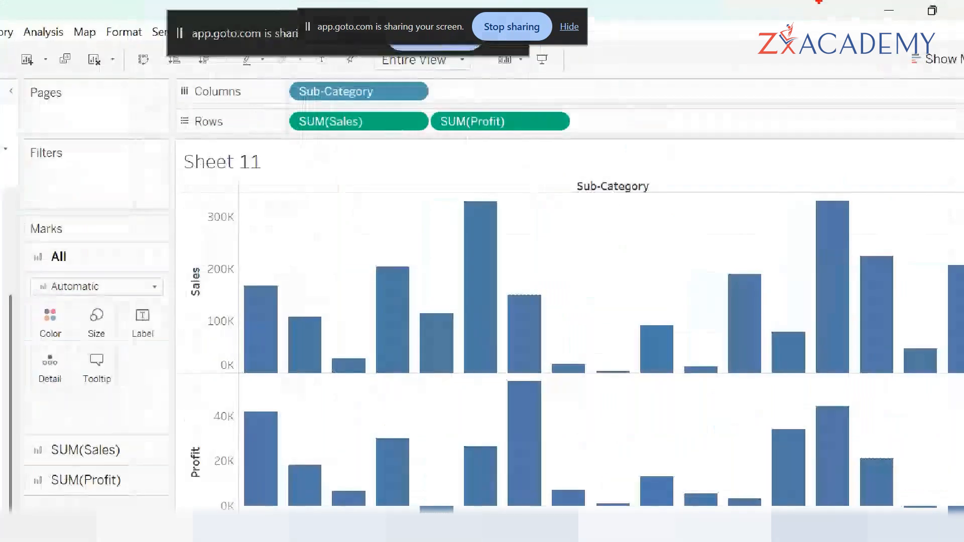
pyautogui.moveTo(282, 156); pyautogui.dragTo(330, 155)
pyautogui.moveTo(421, 143); pyautogui.dragTo(510, 143)
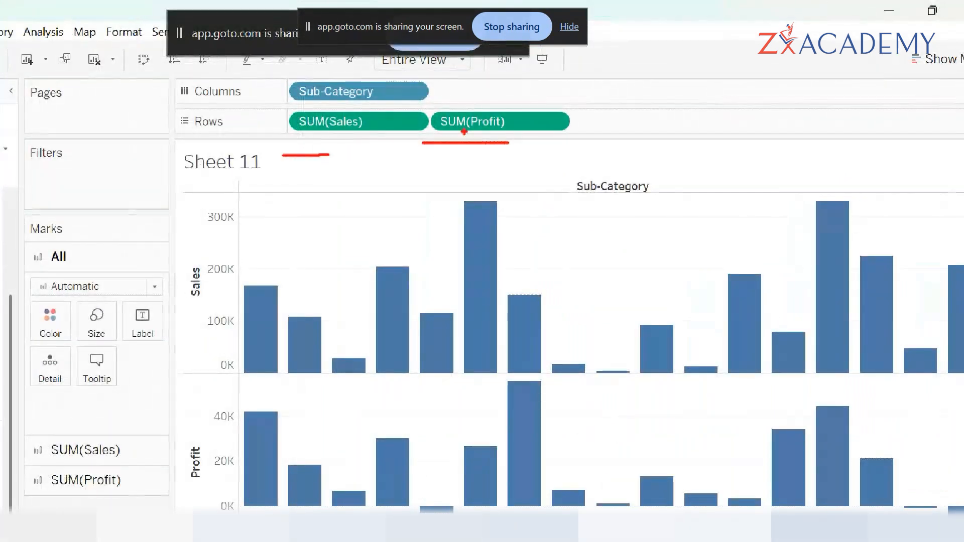
pyautogui.moveTo(314, 112); pyautogui.dragTo(371, 107)
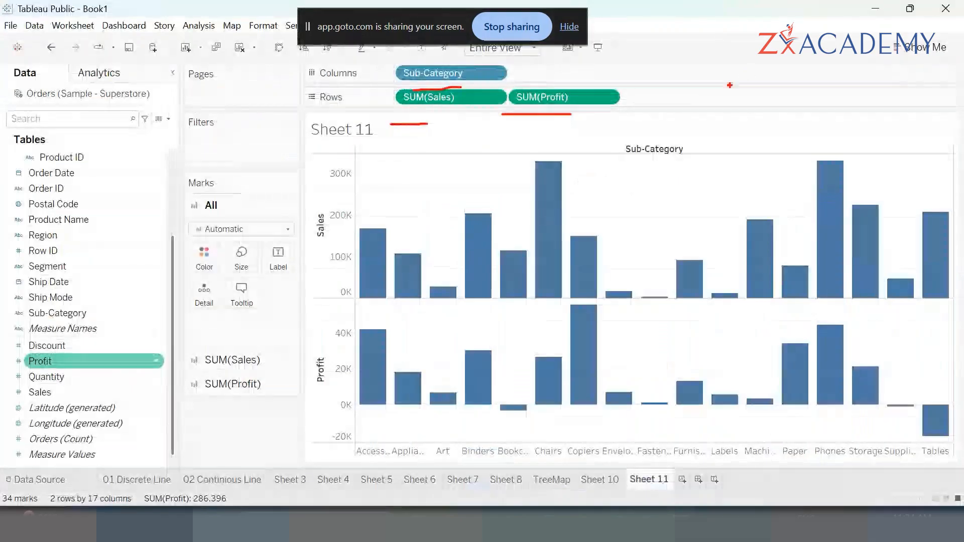
pyautogui.moveTo(368, 438); pyautogui.dragTo(932, 446)
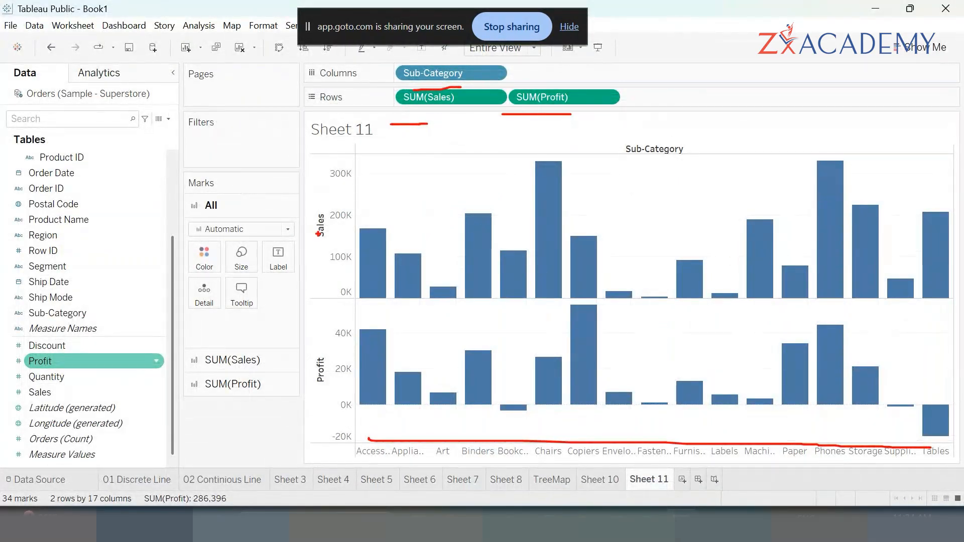
pyautogui.moveTo(329, 250); pyautogui.dragTo(349, 203)
pyautogui.moveTo(308, 418); pyautogui.dragTo(337, 370)
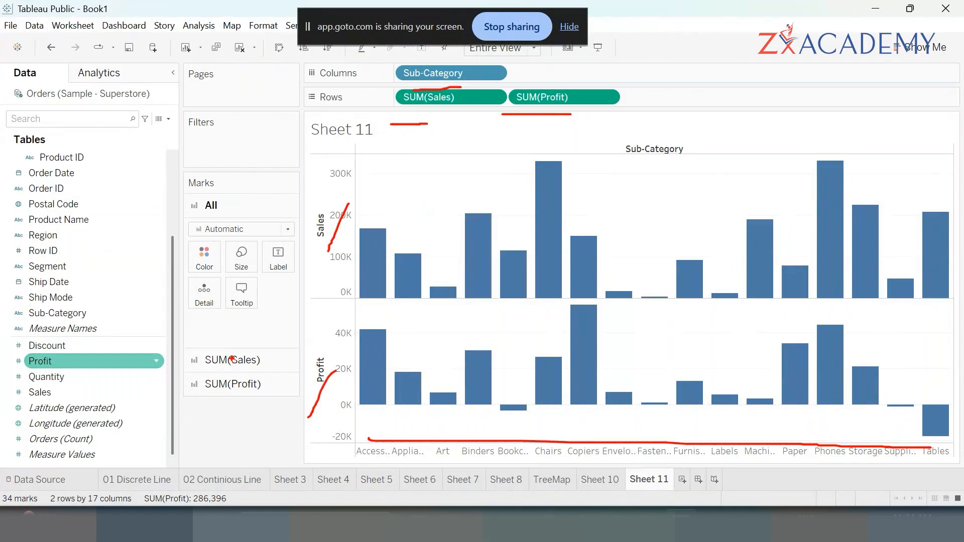
# - Remove Profit from the rows and add it back as a second bar chart beneath Sales
pyautogui.click(233, 361)
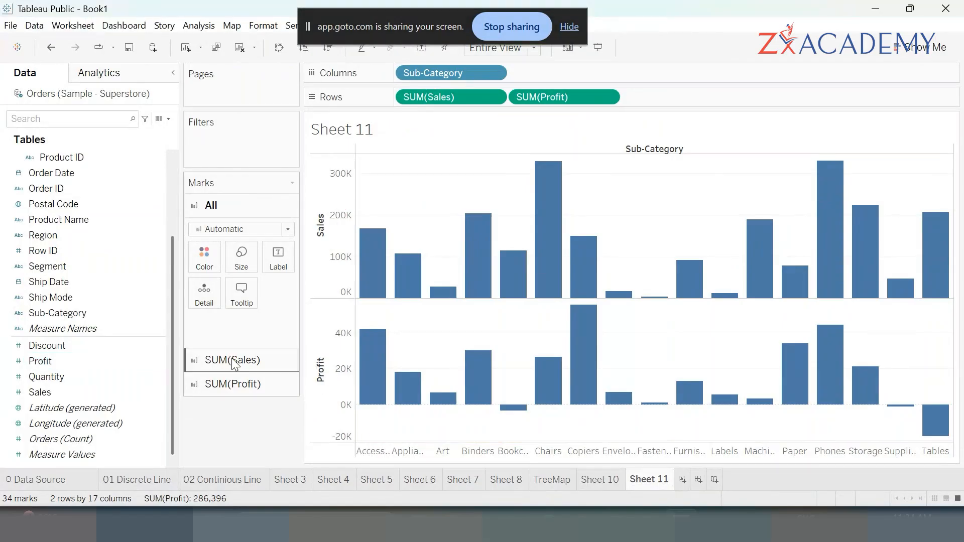
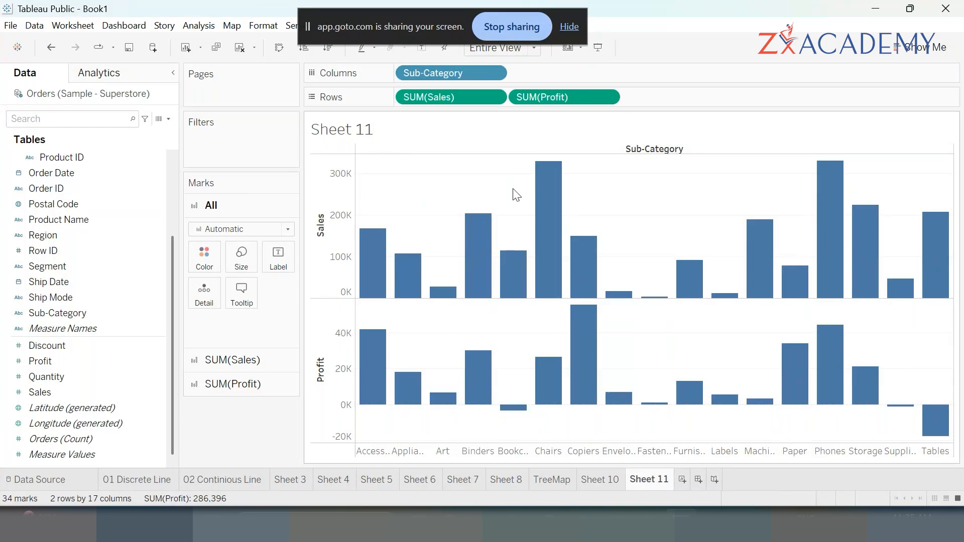
pyautogui.moveTo(555, 99); pyautogui.dragTo(258, 444)
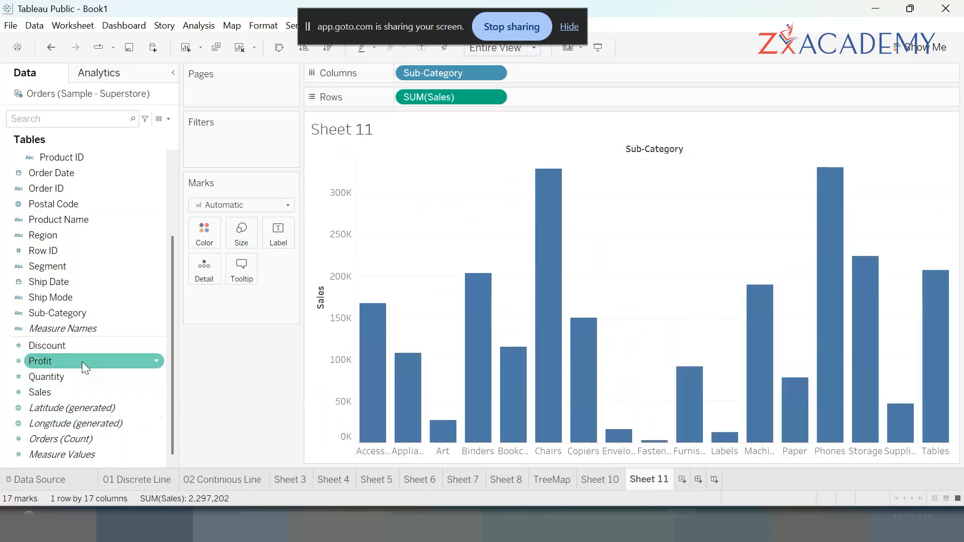
pyautogui.doubleClick(67, 362)
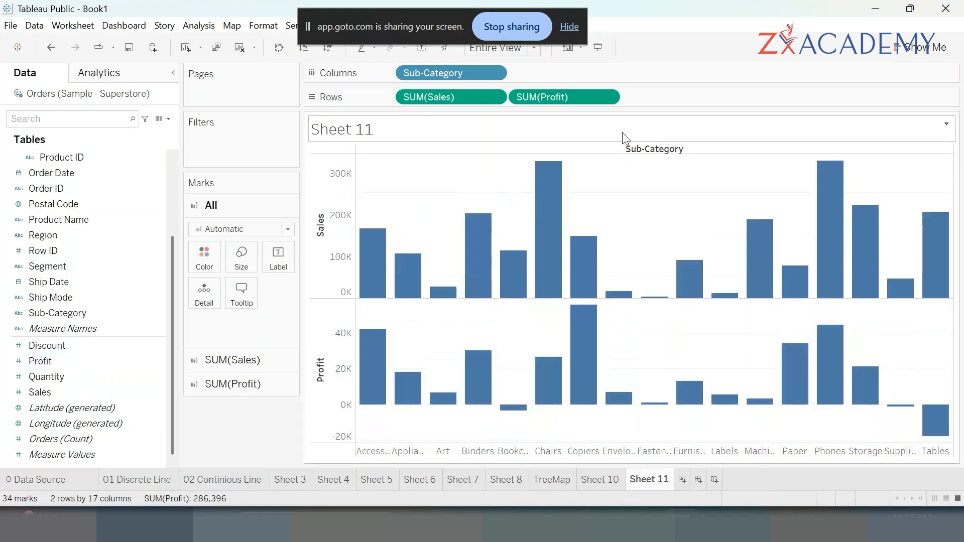
pyautogui.moveTo(406, 404)
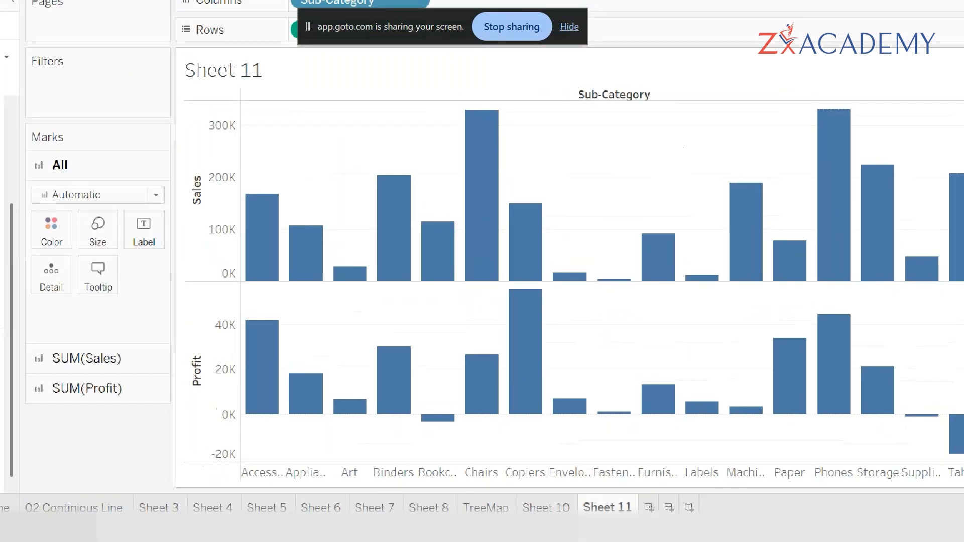
pyautogui.click(360, 419)
pyautogui.moveTo(189, 220); pyautogui.dragTo(246, 179)
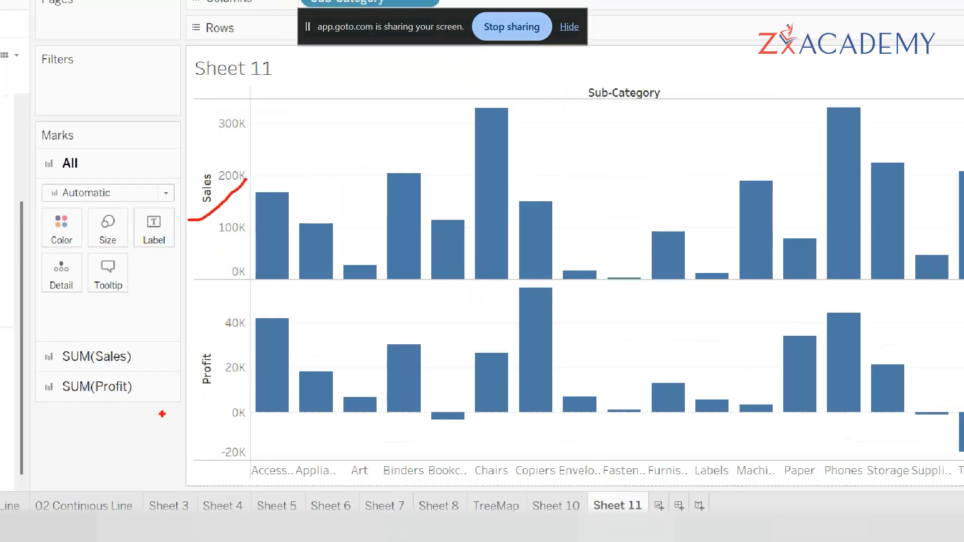
pyautogui.moveTo(196, 403); pyautogui.dragTo(213, 371)
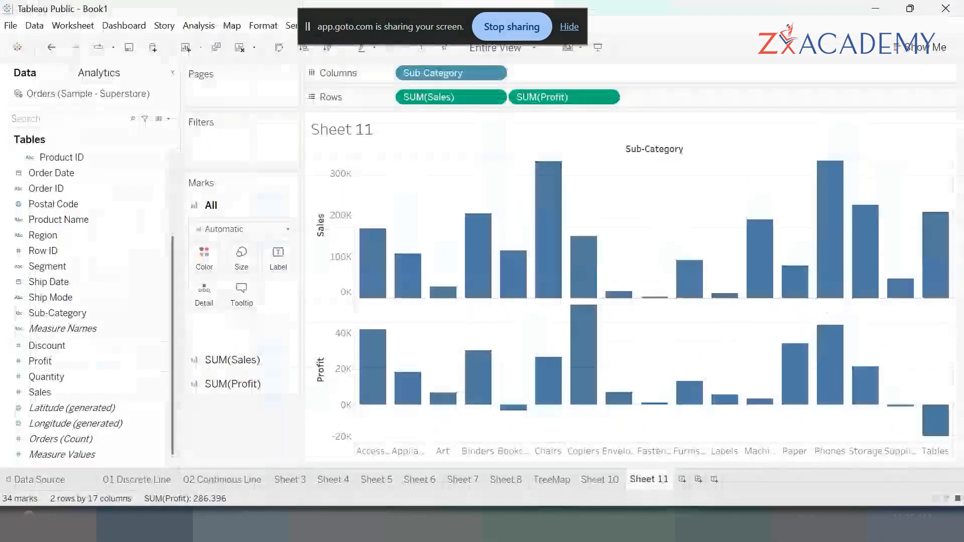
# - View the chart in presentation mode, highlight Copiers, Chairs and Phones, examine the Copiers and Appliances tooltips, and return to the worksheet
pyautogui.click(598, 48)
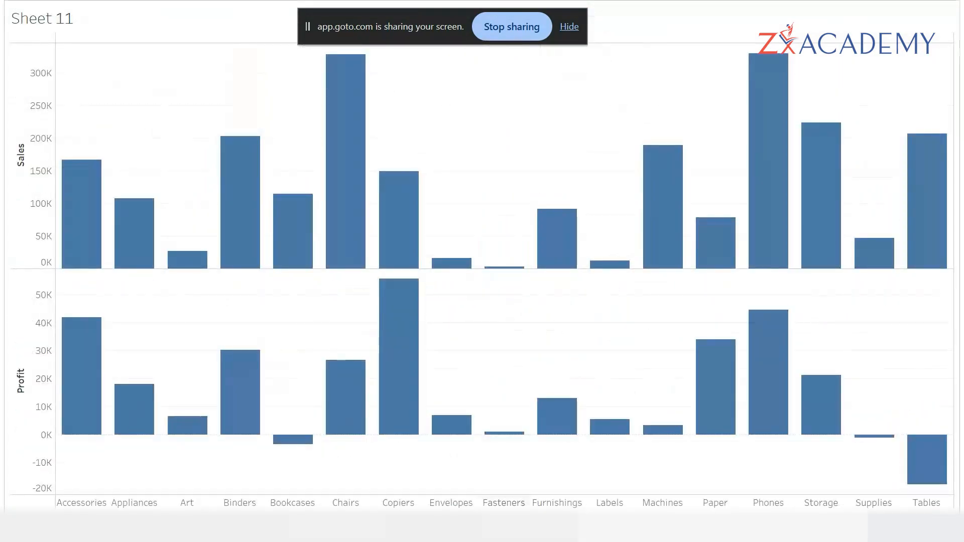
pyautogui.click(400, 210)
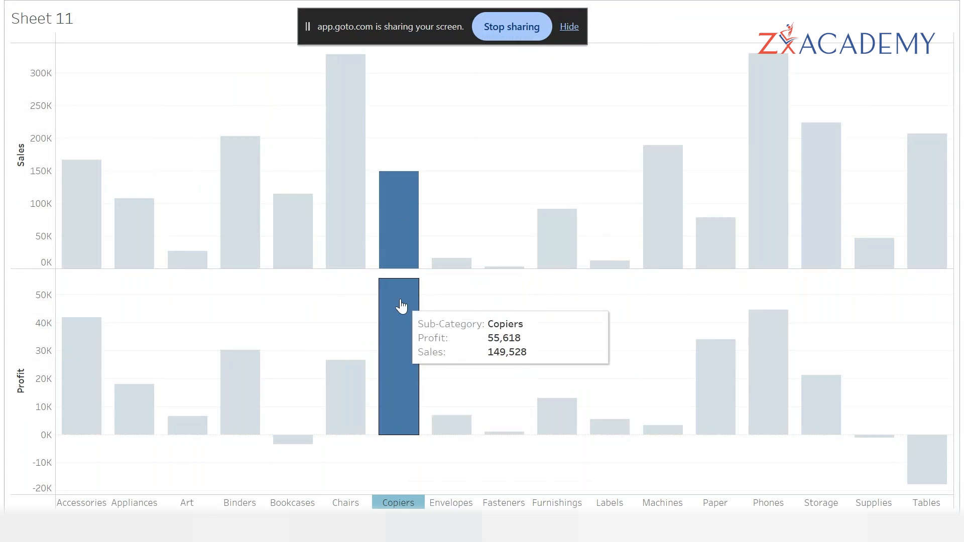
pyautogui.click(346, 504)
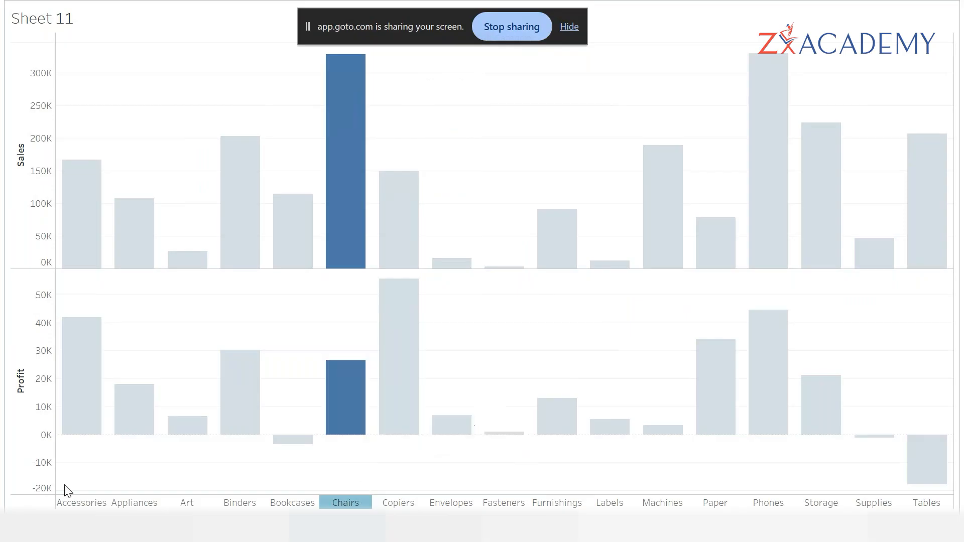
pyautogui.click(766, 231)
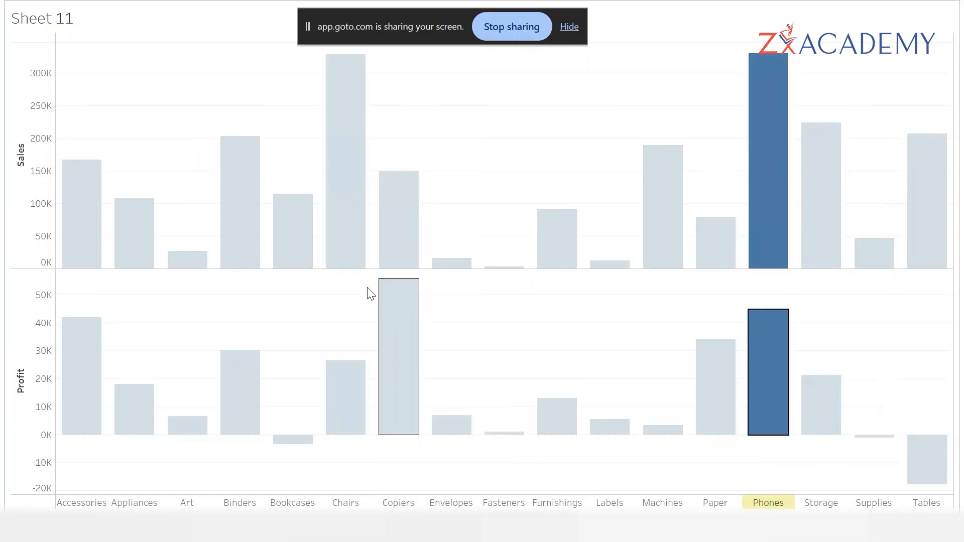
pyautogui.click(395, 379)
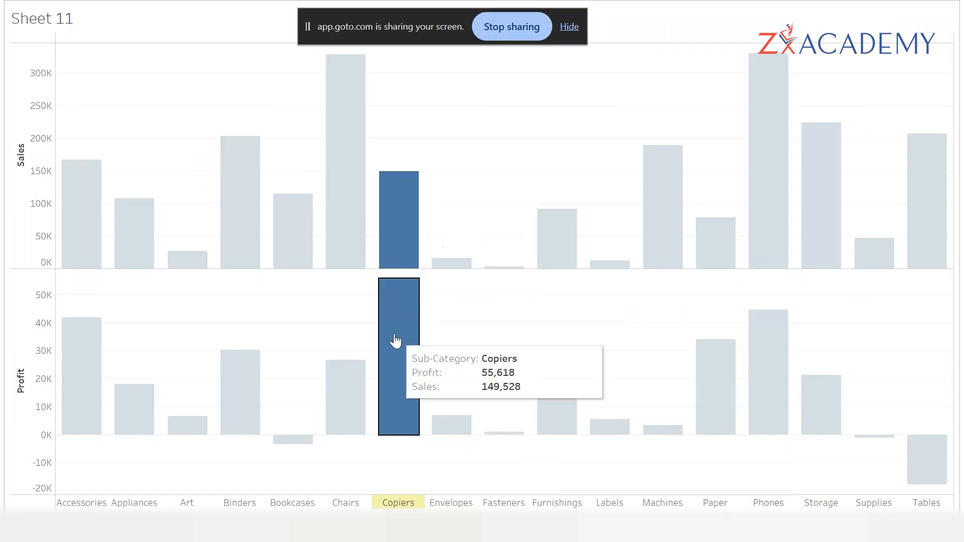
pyautogui.click(628, 301)
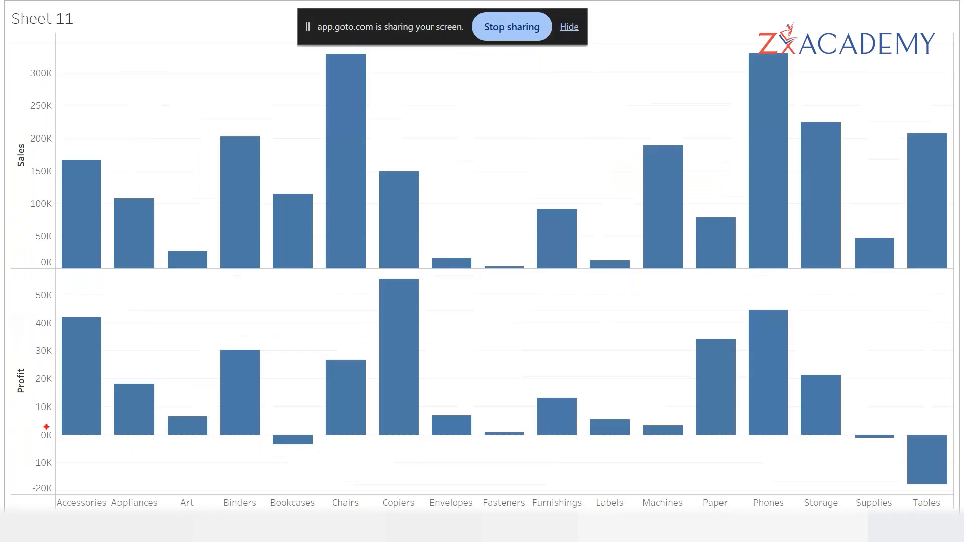
pyautogui.moveTo(24, 363)
pyautogui.mouseDown()
pyautogui.moveTo(6, 395)
pyautogui.moveTo(33, 387)
pyautogui.moveTo(50, 271)
pyautogui.moveTo(35, 204)
pyautogui.moveTo(62, 244)
pyautogui.mouseUp()
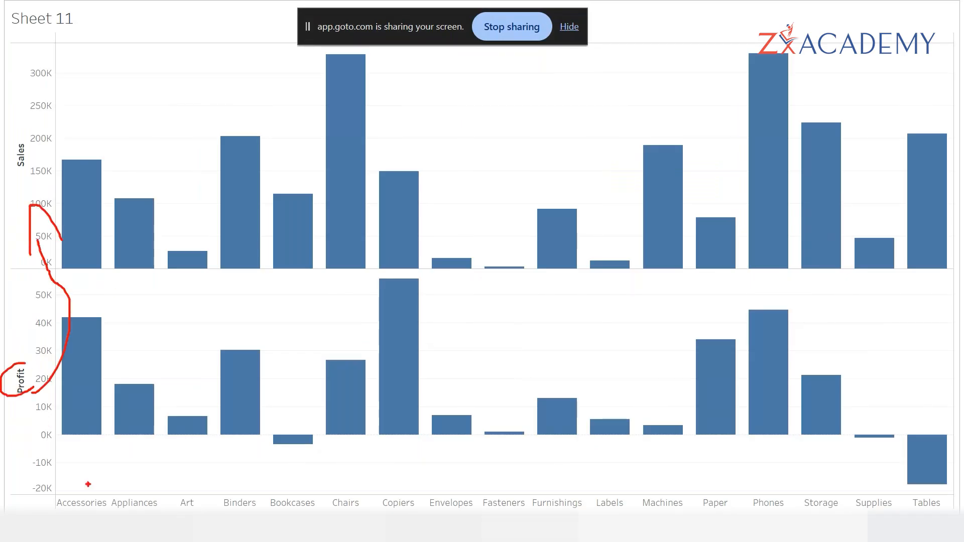
pyautogui.press('Escape')
pyautogui.moveTo(137, 393)
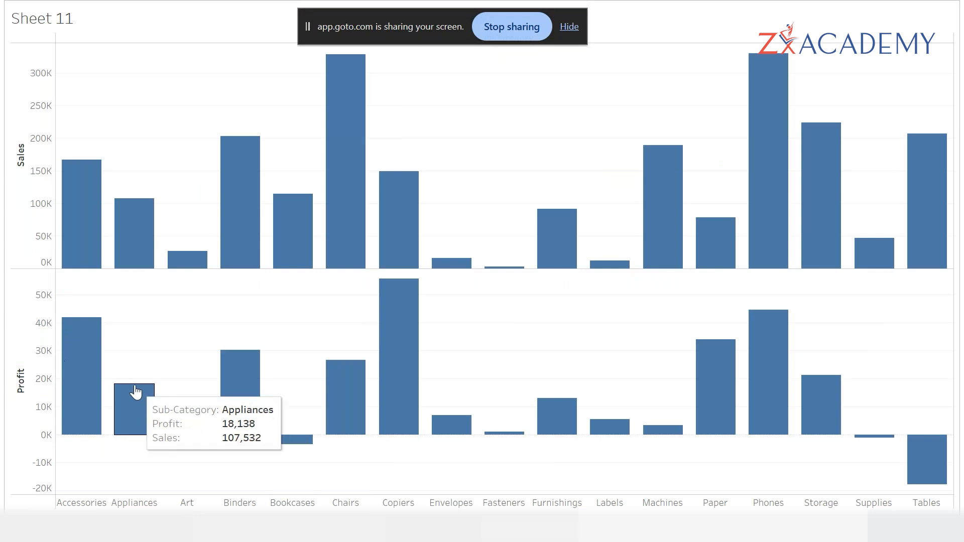
pyautogui.press('Escape')
# - Take Profit off the rows to inspect the single-measure Marks card, and put Profit back on the rows
pyautogui.hotkey('ctrl', '1')
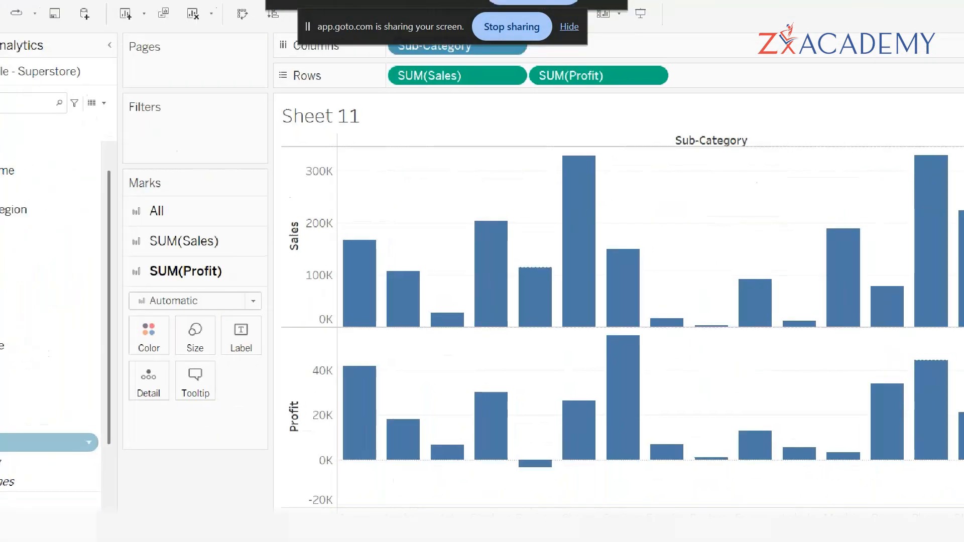
pyautogui.scroll(-1, 426, 184)
pyautogui.click(363, 277)
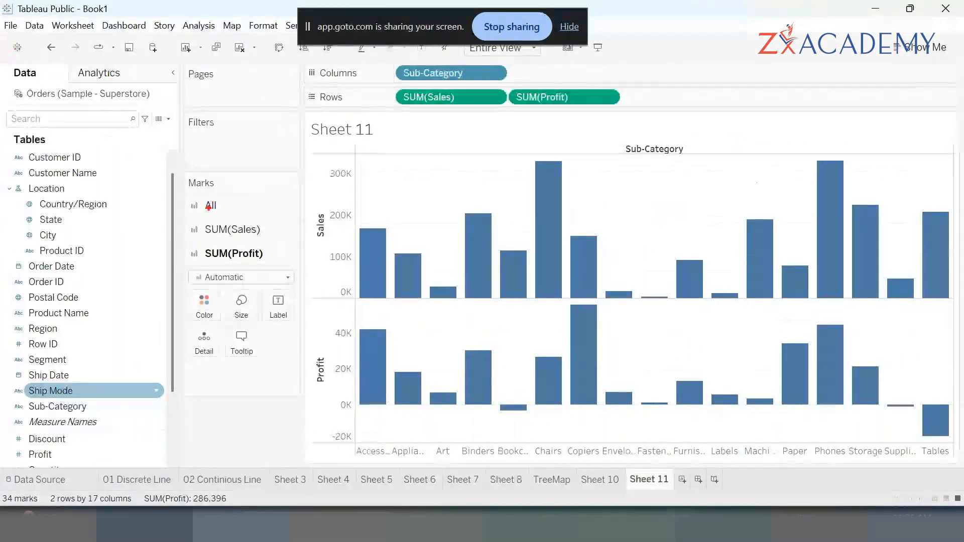
pyautogui.press('Escape')
pyautogui.moveTo(555, 98)
pyautogui.mouseDown()
pyautogui.moveTo(317, 332)
pyautogui.moveTo(240, 426)
pyautogui.moveTo(230, 311)
pyautogui.mouseUp()
pyautogui.hotkey('ctrl', '1')
pyautogui.click(232, 199)
pyautogui.moveTo(264, 160)
pyautogui.mouseDown()
pyautogui.moveTo(139, 322)
pyautogui.moveTo(332, 344)
pyautogui.moveTo(230, 131)
pyautogui.mouseUp()
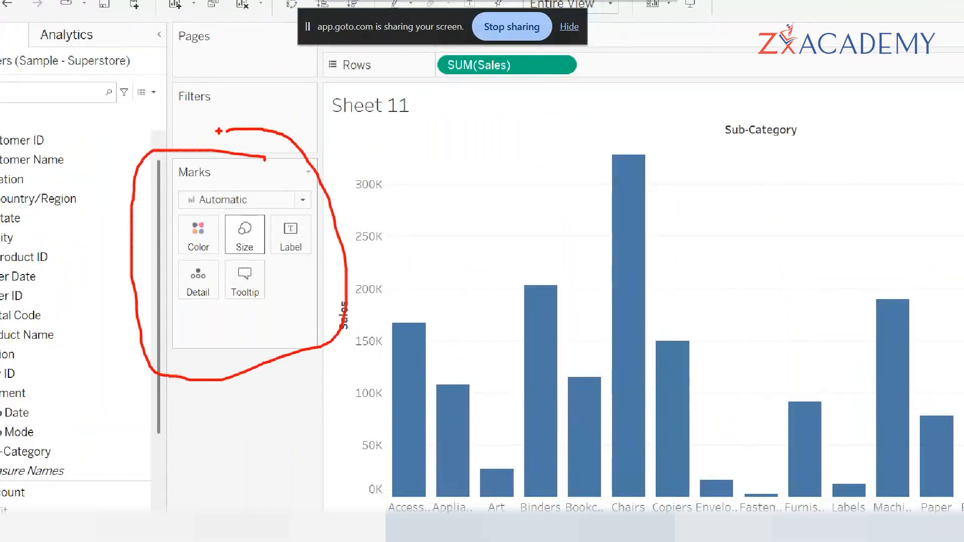
pyautogui.press('Escape')
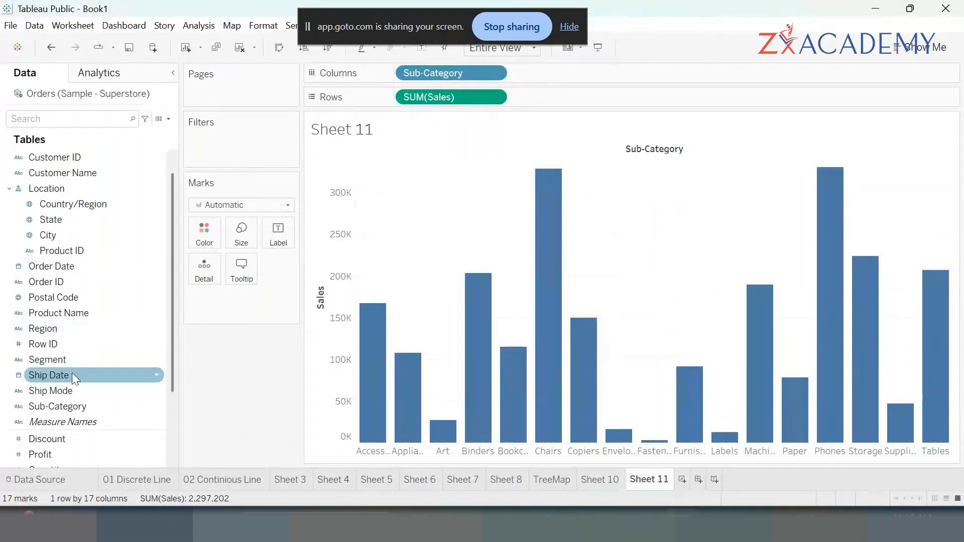
pyautogui.scroll(-1, 75, 404)
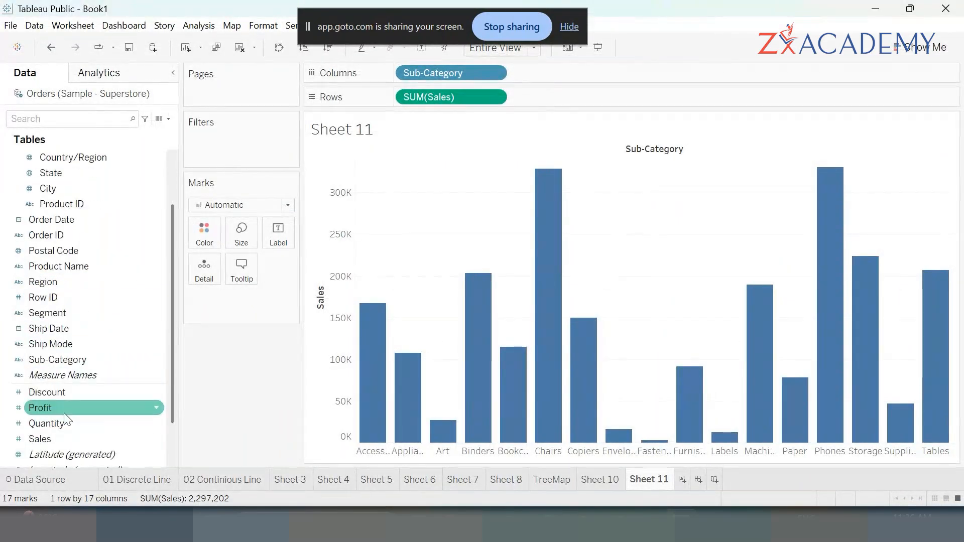
pyautogui.doubleClick(56, 406)
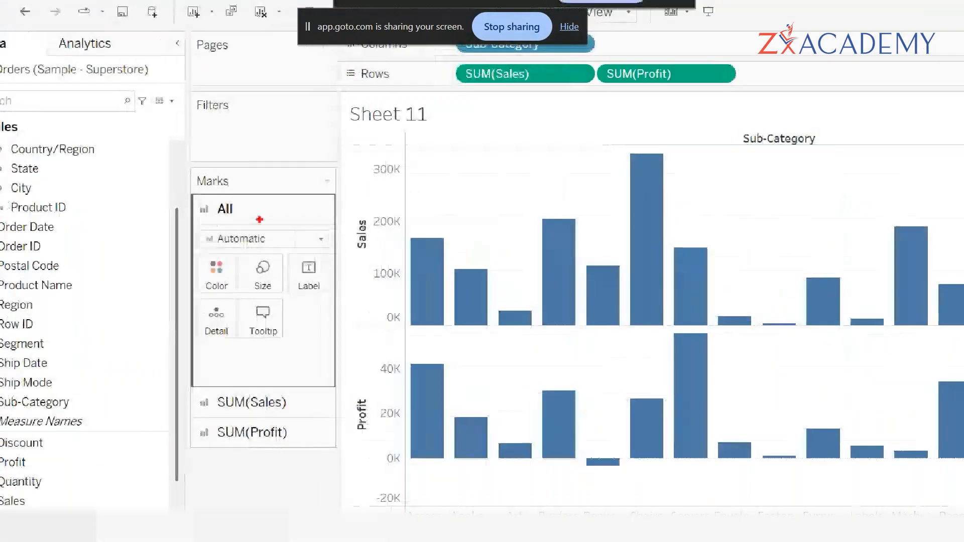
# - Examine the separate Marks cards for All, Sales and Profit and match each measure to its axis
pyautogui.moveTo(238, 212); pyautogui.dragTo(257, 200)
pyautogui.moveTo(271, 404); pyautogui.dragTo(307, 386)
pyautogui.moveTo(284, 433); pyautogui.dragTo(318, 414)
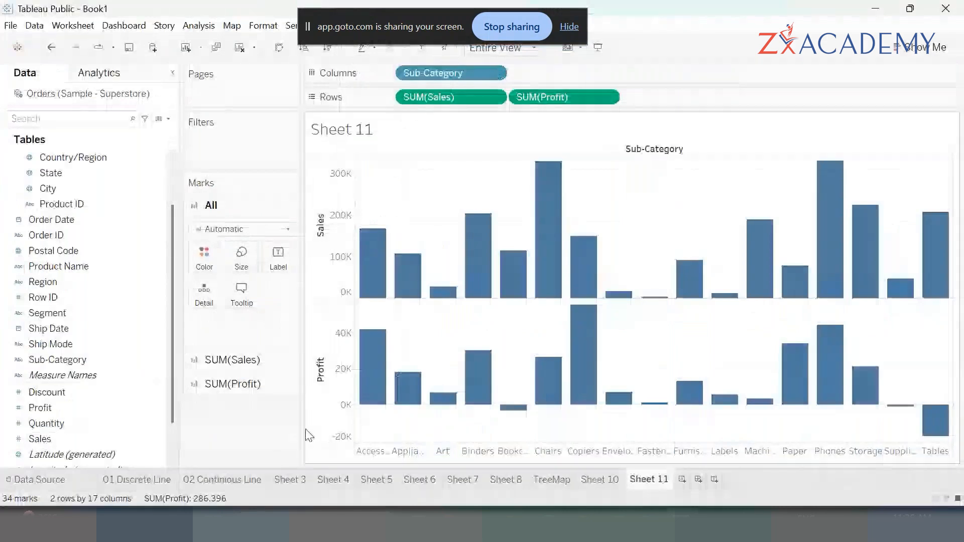
pyautogui.click(231, 359)
pyautogui.click(236, 385)
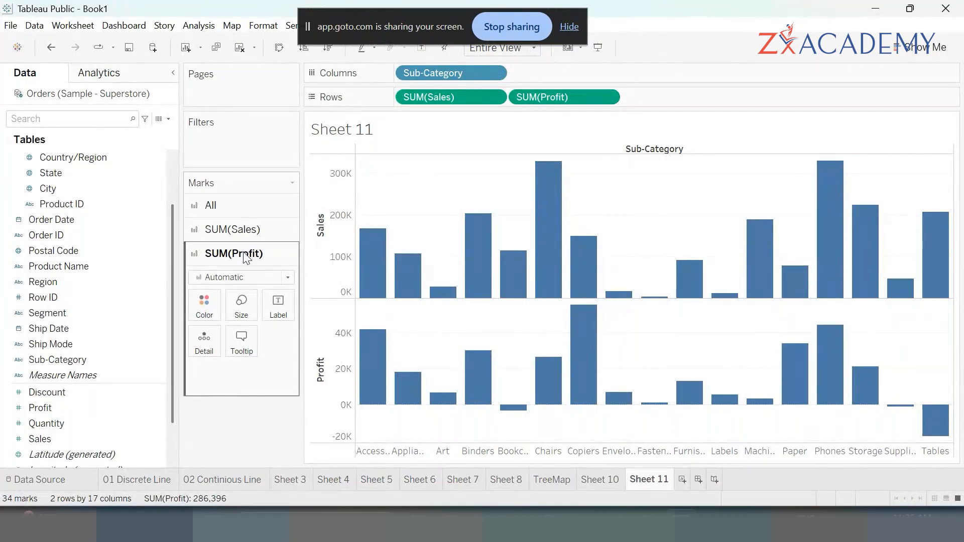
pyautogui.click(333, 331)
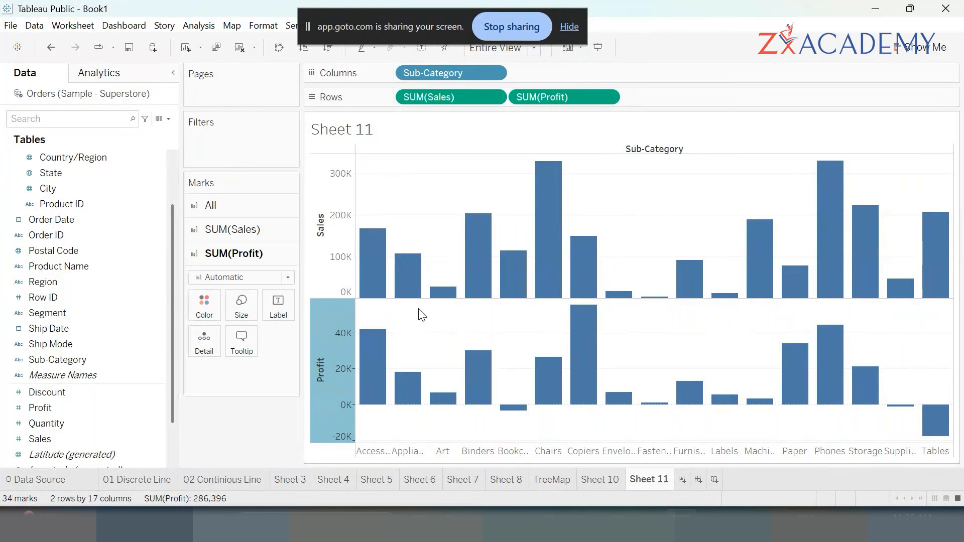
pyautogui.click(227, 231)
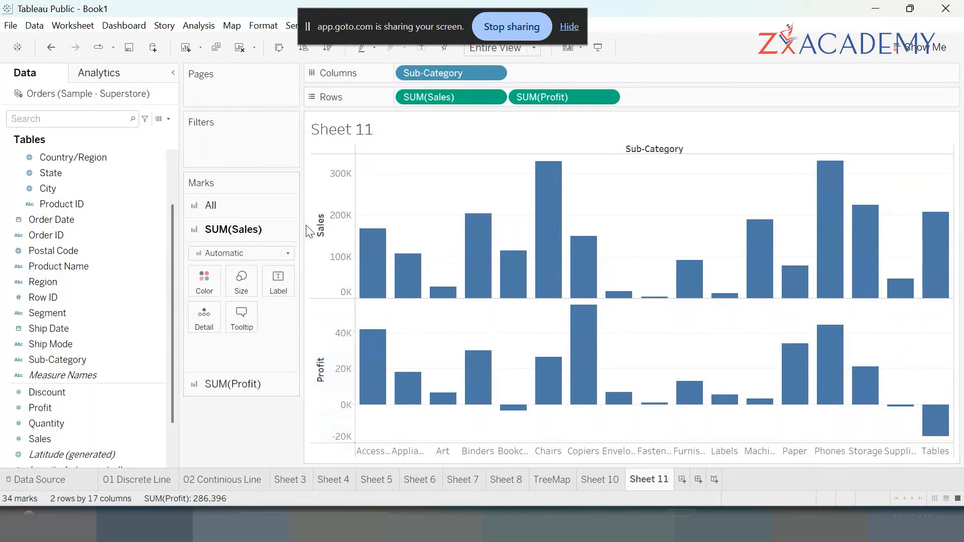
pyautogui.click(332, 205)
# - Try bright blue and dark blue as the colour of all bars, and restore the standard blue
pyautogui.click(243, 206)
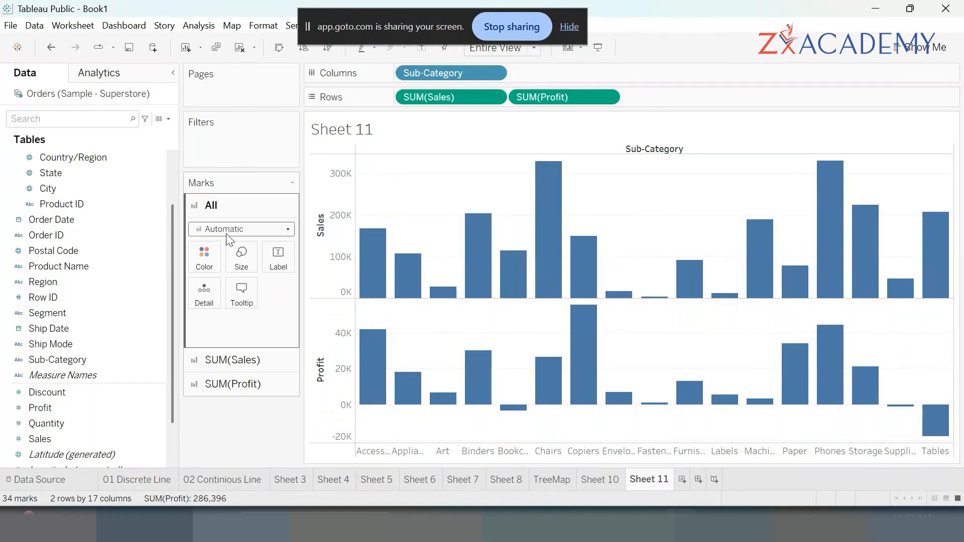
pyautogui.click(203, 256)
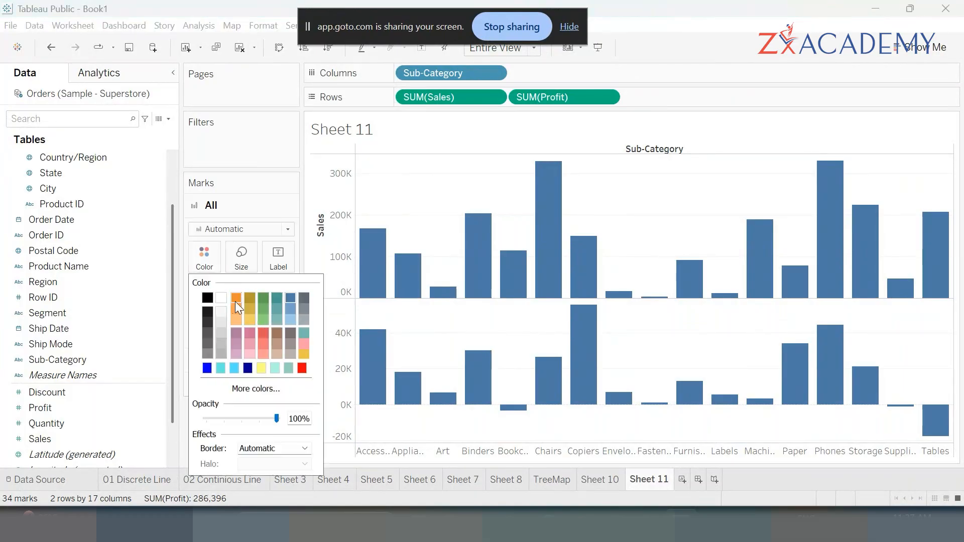
pyautogui.click(207, 368)
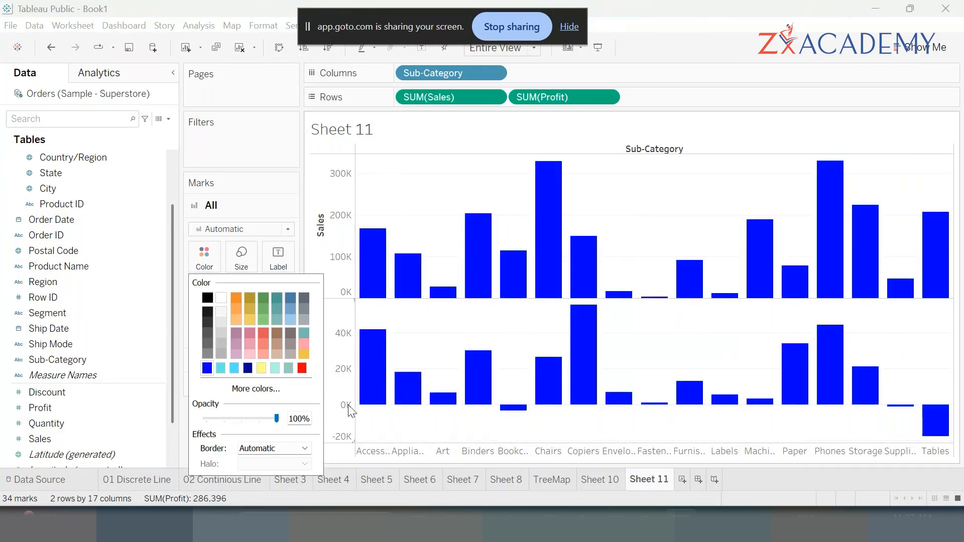
pyautogui.click(248, 367)
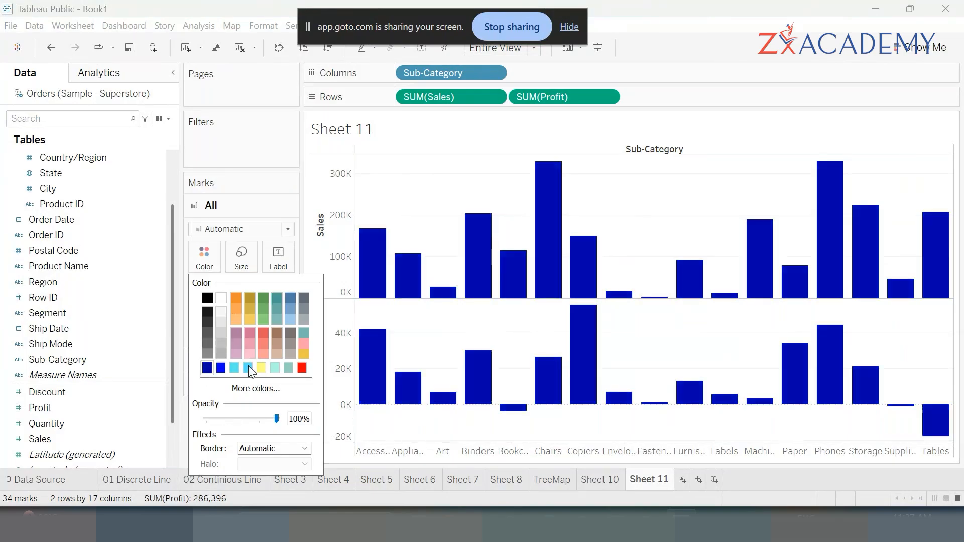
pyautogui.click(290, 297)
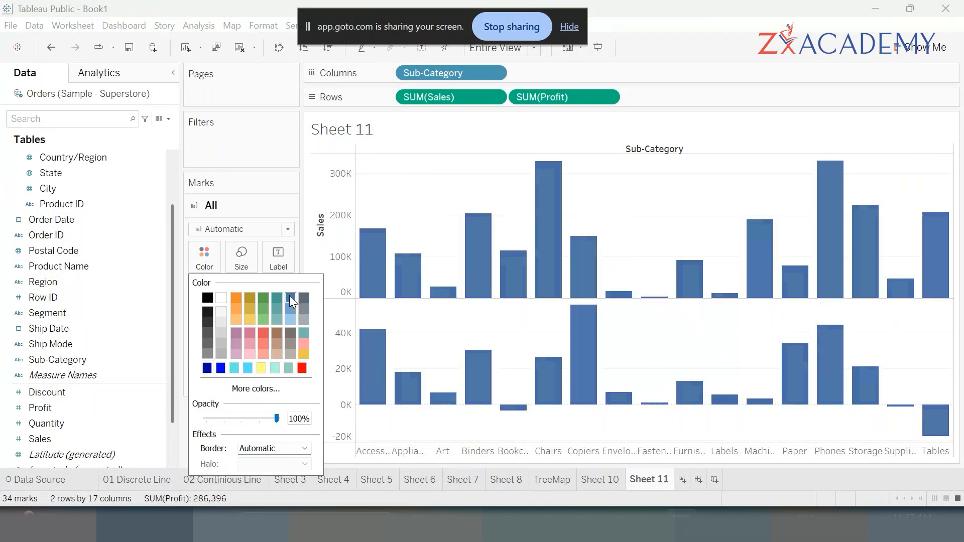
pyautogui.click(406, 173)
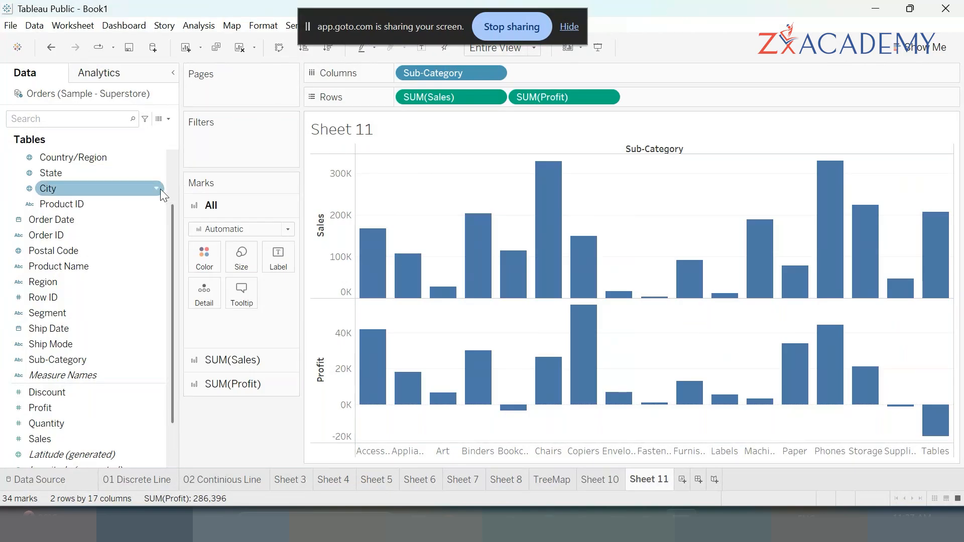
# - Review the Sub-Category, Sales and Profit fields on the shelves and examine the tooltip of the Tables bar
pyautogui.moveTo(444, 69); pyautogui.dragTo(445, 71)
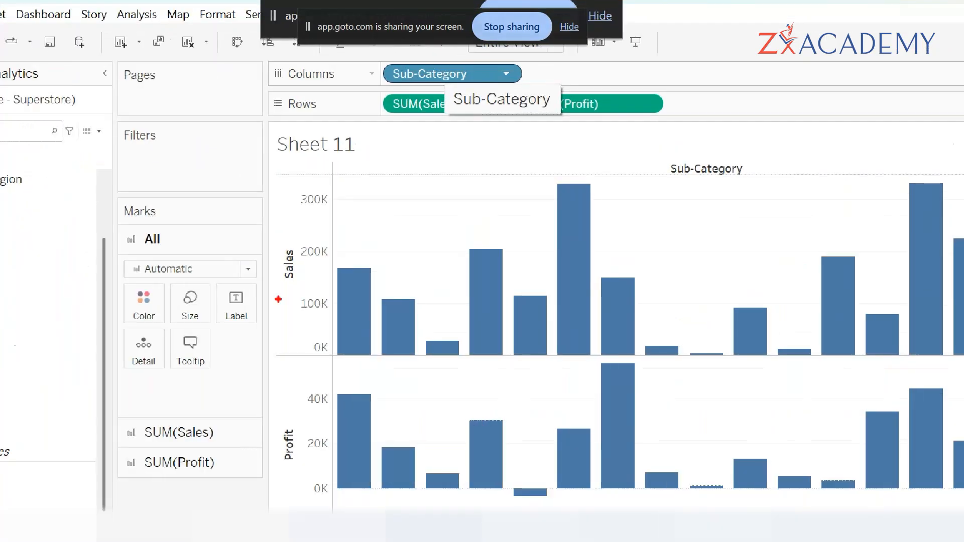
pyautogui.moveTo(280, 295); pyautogui.dragTo(293, 277)
pyautogui.moveTo(277, 495)
pyautogui.mouseDown()
pyautogui.moveTo(306, 447)
pyautogui.moveTo(257, 433)
pyautogui.moveTo(257, 506)
pyautogui.mouseUp()
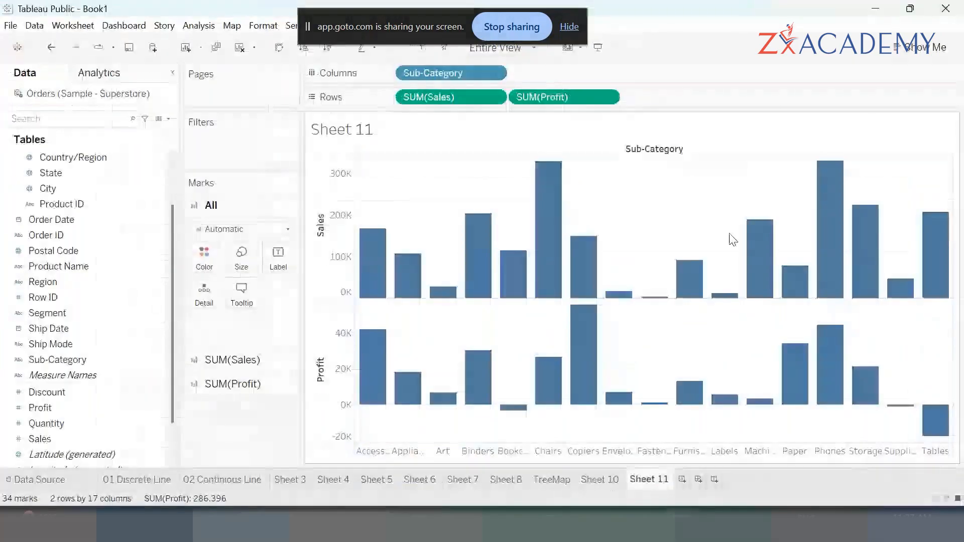
pyautogui.click(478, 95)
pyautogui.click(598, 96)
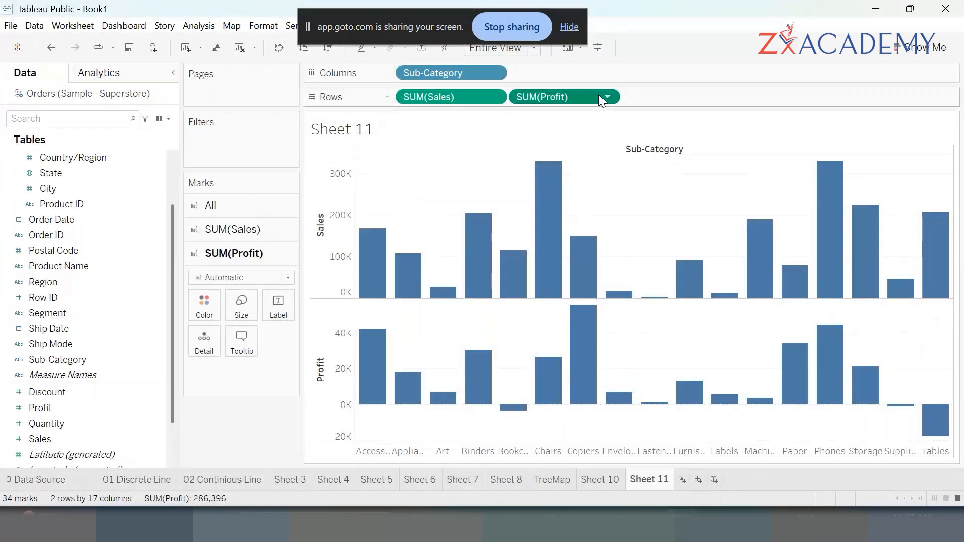
pyautogui.moveTo(927, 222)
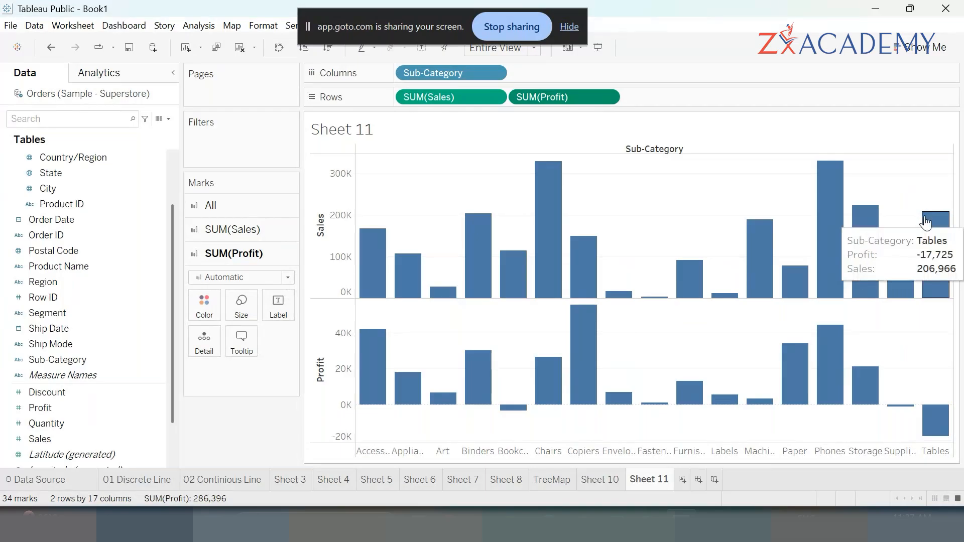
pyautogui.hotkey('ctrl', '1')
pyautogui.moveTo(953, 143); pyautogui.dragTo(946, 498)
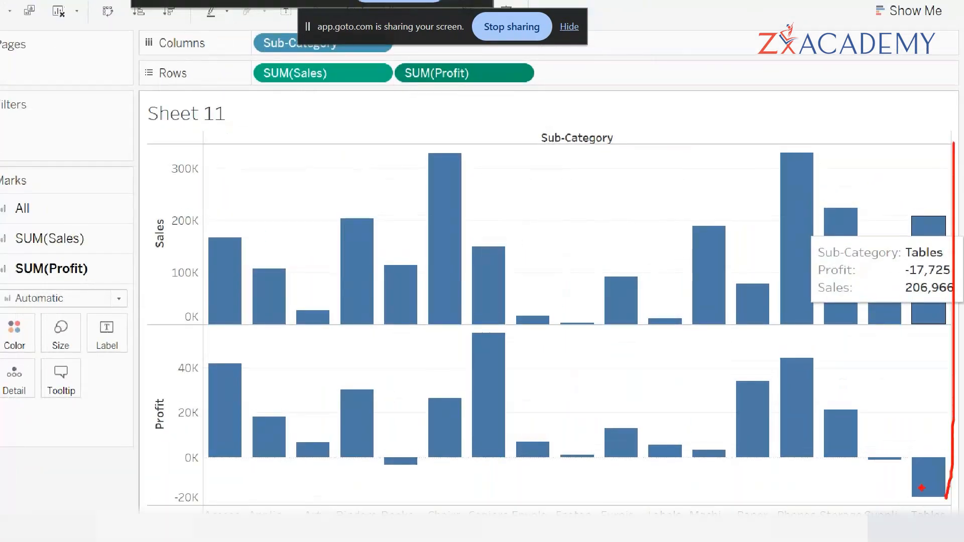
pyautogui.press('Escape')
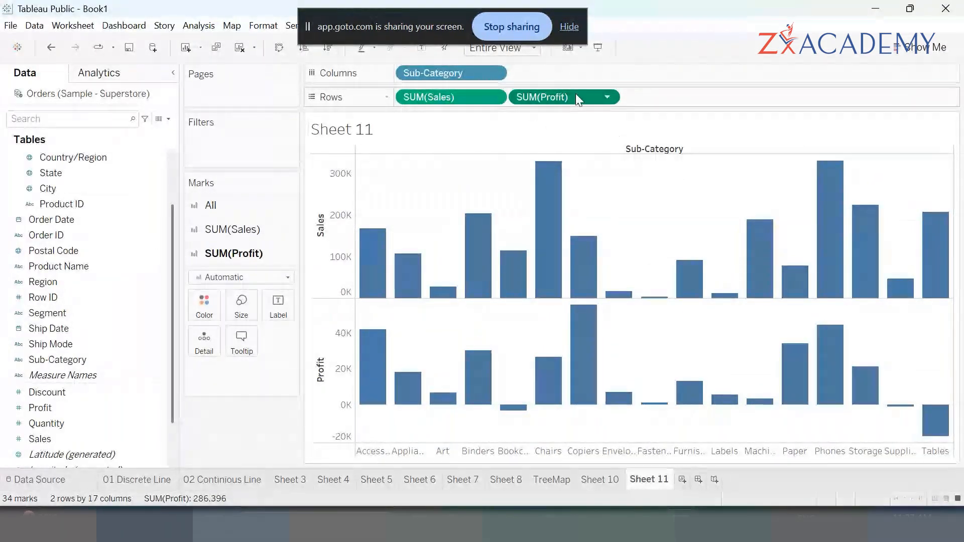
# - Compare the options available for the Sales and Profit fields on the rows, looking for the Dual Axis option
pyautogui.click(494, 97)
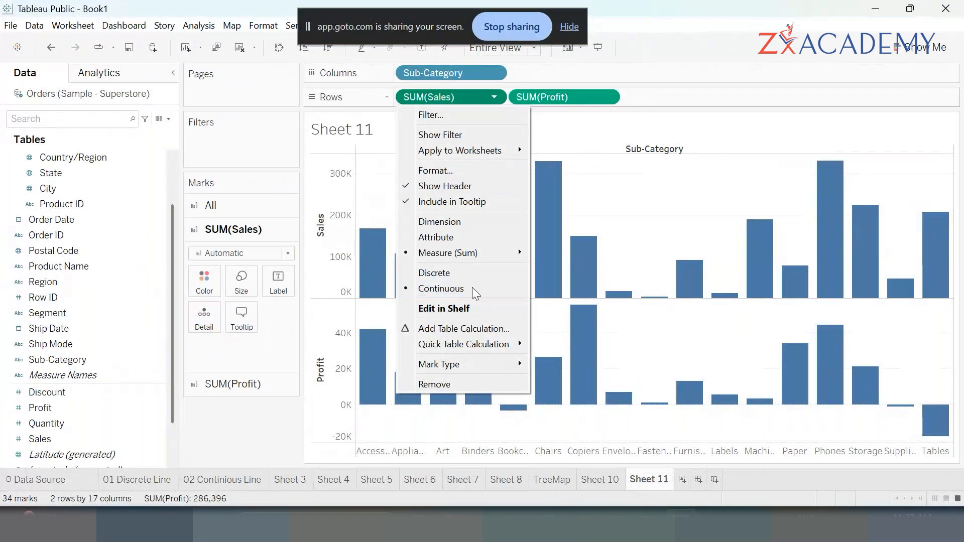
pyautogui.click(607, 99)
pyautogui.click(607, 96)
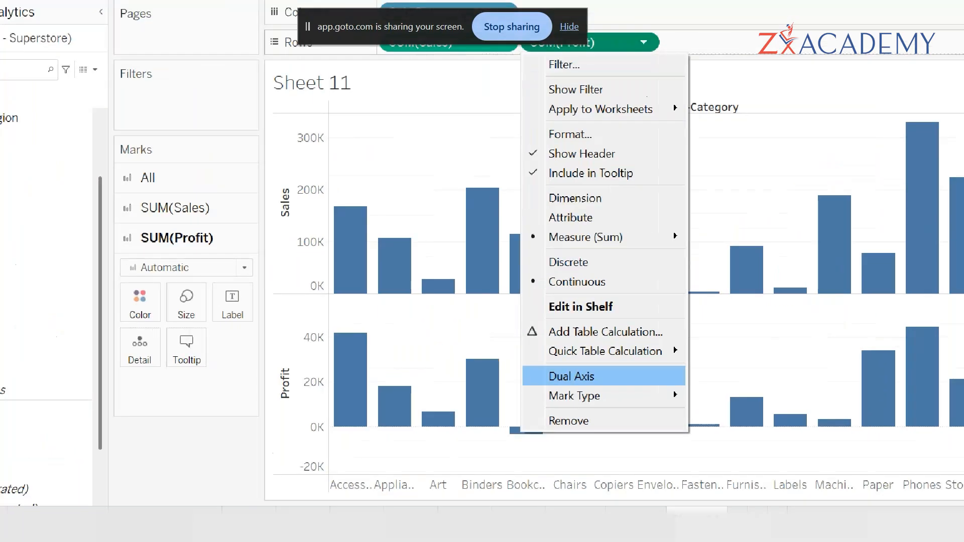
pyautogui.moveTo(319, 143); pyautogui.dragTo(320, 267)
pyautogui.moveTo(347, 498); pyautogui.dragTo(635, 513)
pyautogui.moveTo(291, 237); pyautogui.dragTo(272, 284)
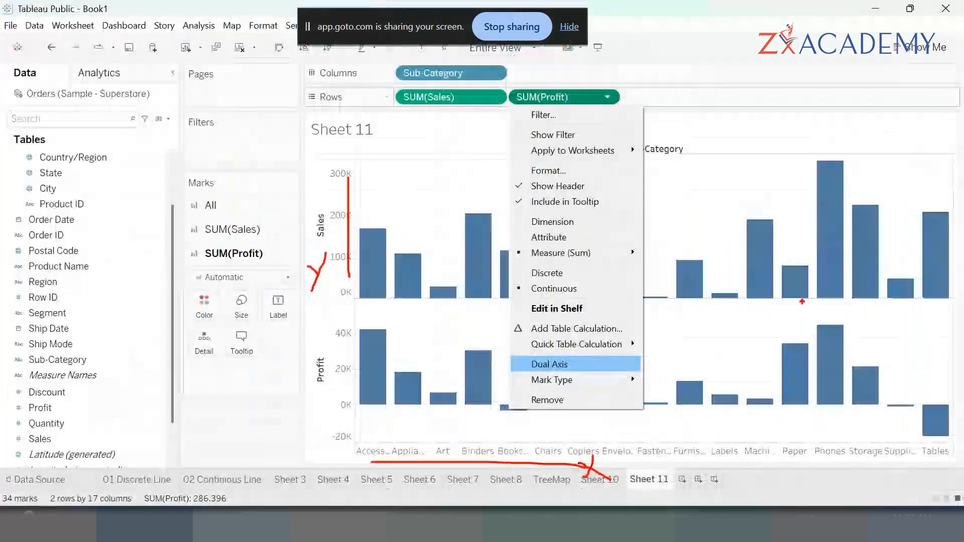
pyautogui.moveTo(935, 154); pyautogui.dragTo(942, 426)
pyautogui.moveTo(930, 176); pyautogui.dragTo(907, 218)
pyautogui.moveTo(906, 179); pyautogui.dragTo(916, 191)
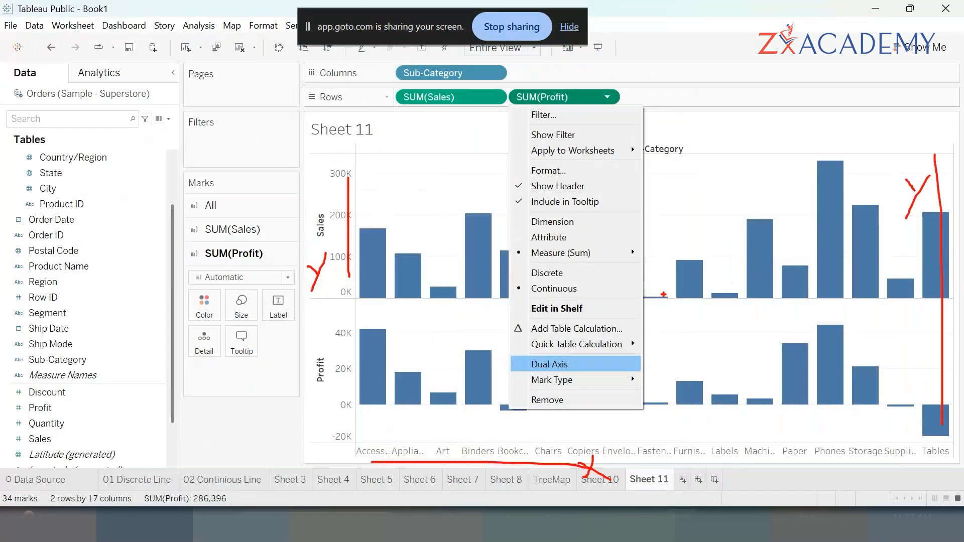
pyautogui.moveTo(581, 359)
pyautogui.mouseDown()
pyautogui.moveTo(566, 353)
pyautogui.moveTo(583, 372)
pyautogui.moveTo(571, 358)
pyautogui.mouseUp()
pyautogui.press('Escape')
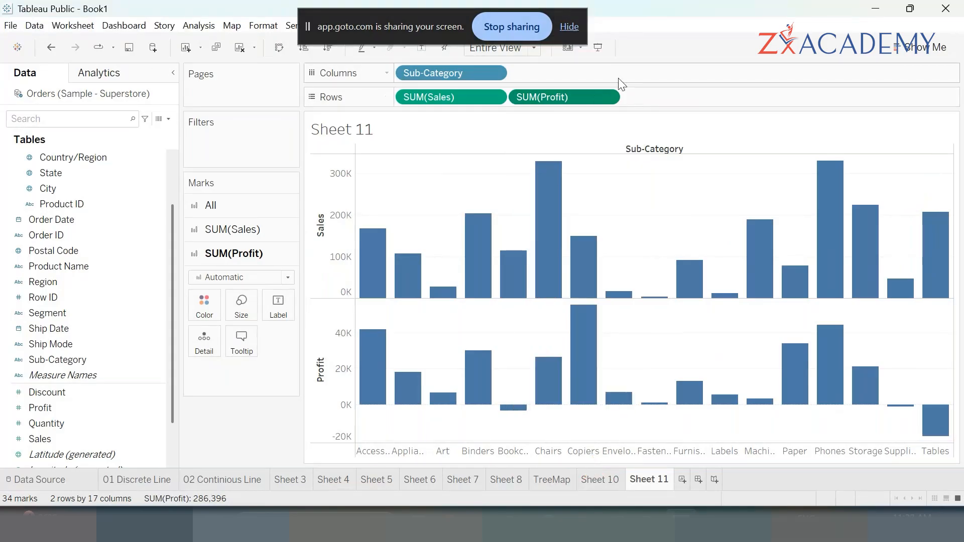
# - Turn Profit into a dual axis sharing the view with Sales, and examine the Profit axis
pyautogui.click(609, 97)
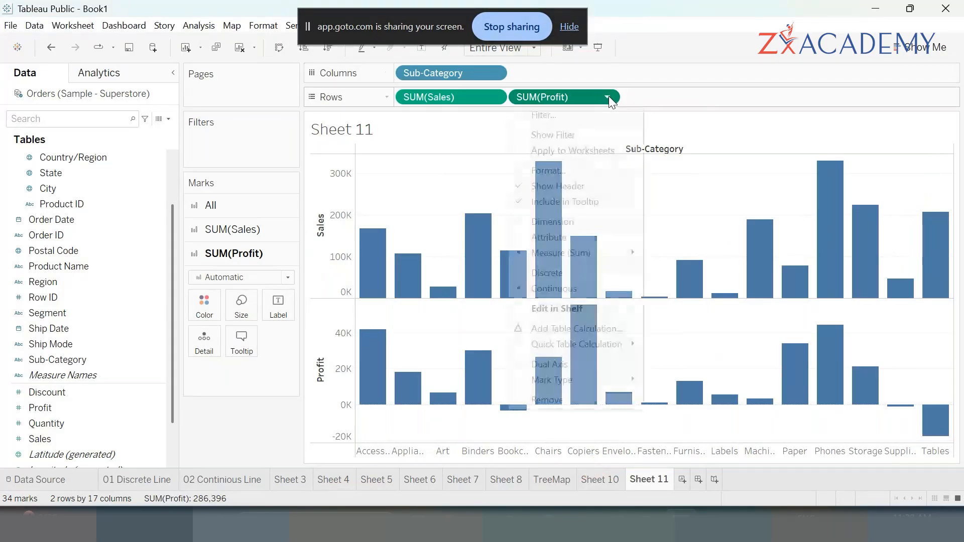
pyautogui.click(583, 364)
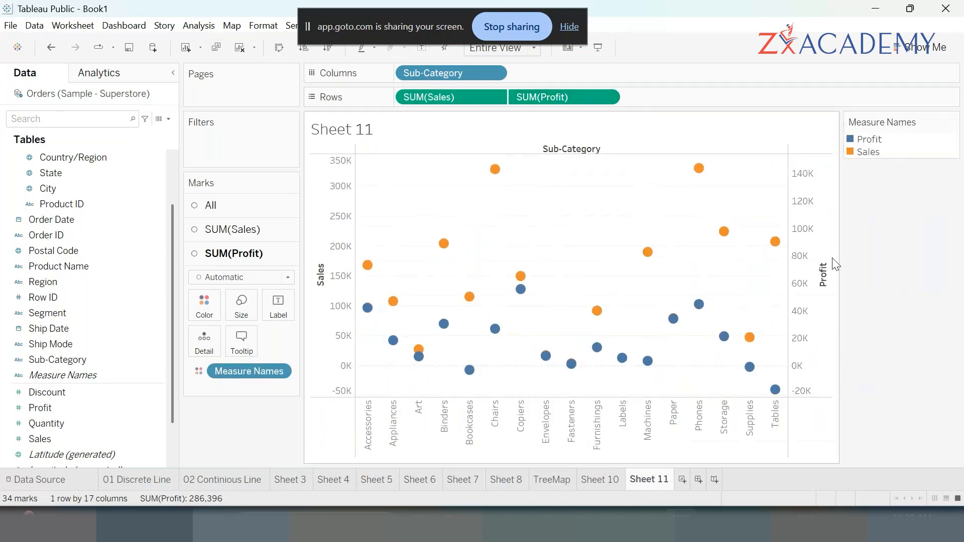
pyautogui.hotkey('ctrl', '1')
pyautogui.moveTo(858, 230)
pyautogui.mouseDown()
pyautogui.moveTo(836, 220)
pyautogui.moveTo(817, 314)
pyautogui.moveTo(850, 266)
pyautogui.moveTo(852, 224)
pyautogui.mouseUp()
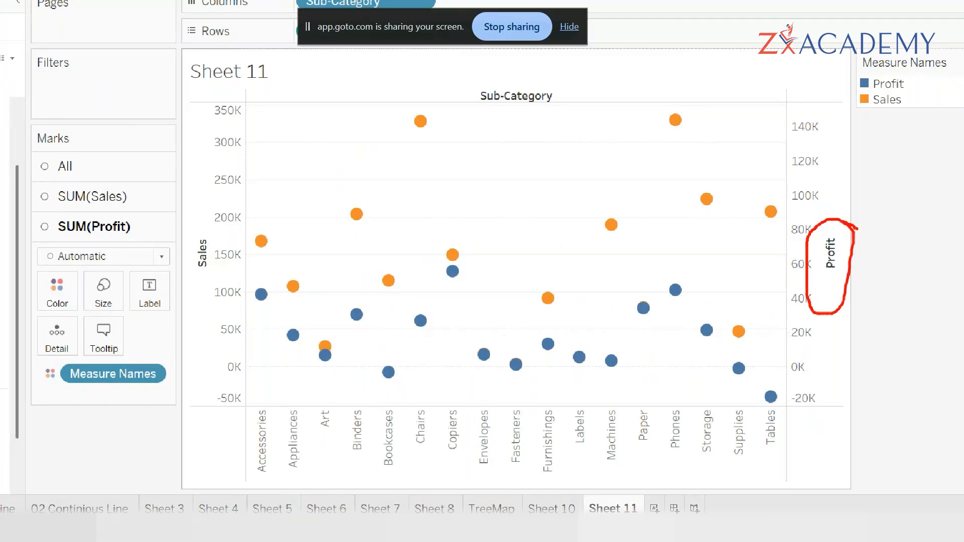
pyautogui.press('Escape')
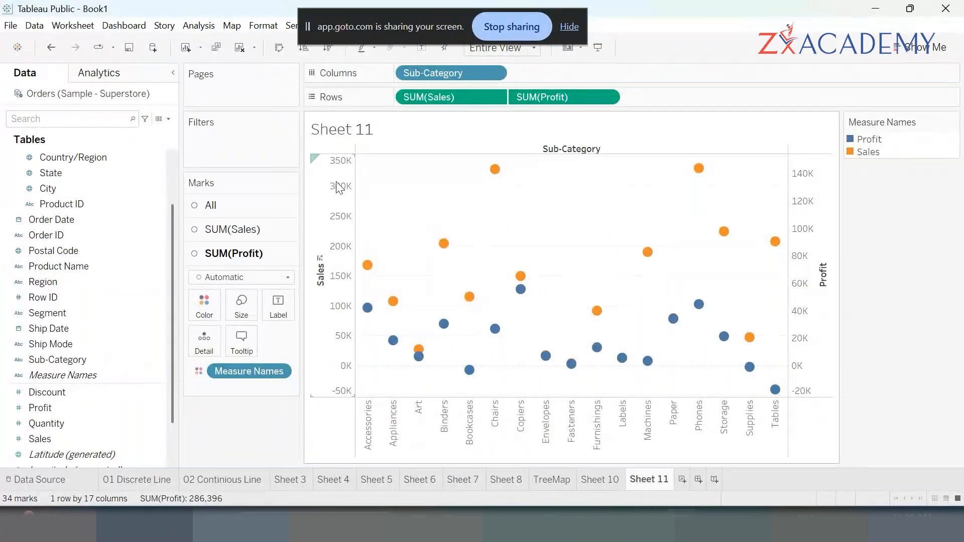
# - Set the mark type of the Sales measure alone to Bar
pyautogui.click(250, 213)
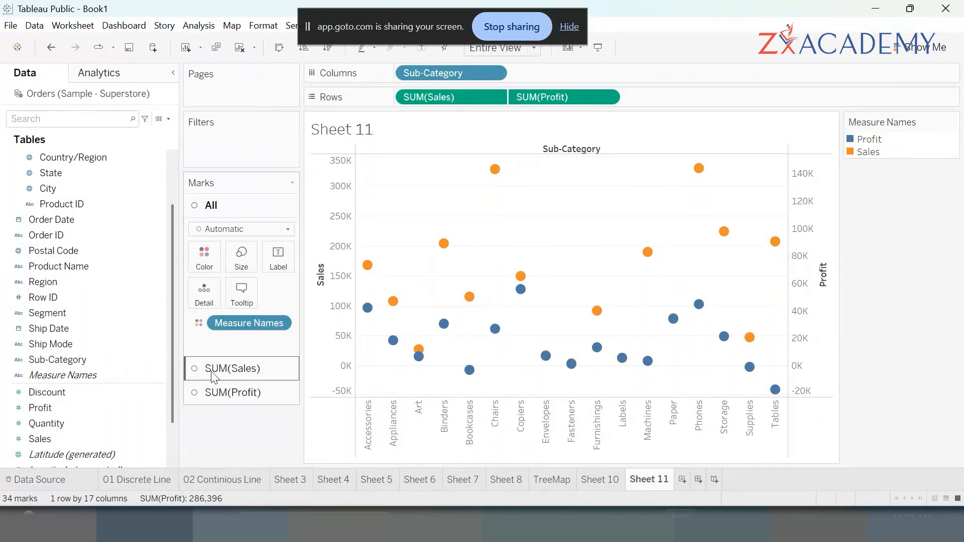
pyautogui.click(230, 371)
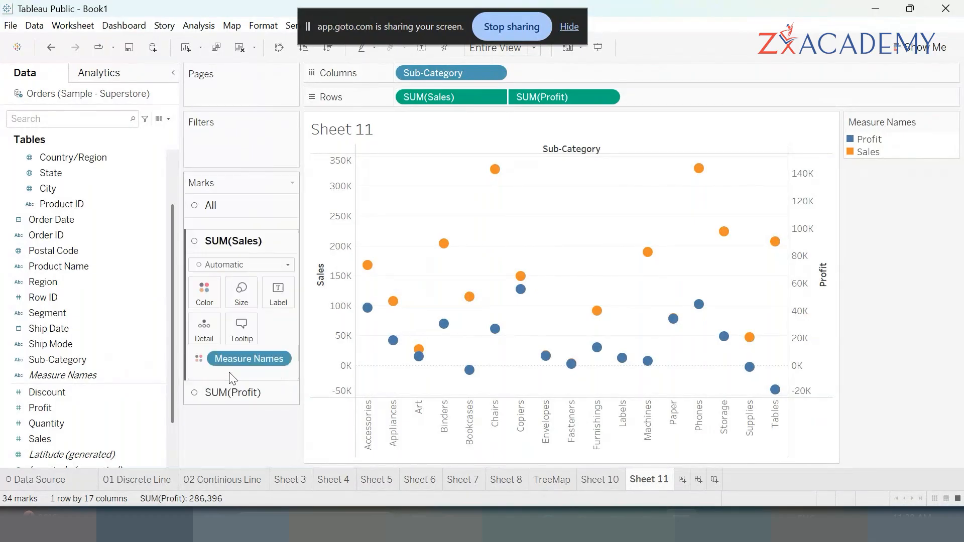
pyautogui.click(269, 253)
pyautogui.click(204, 285)
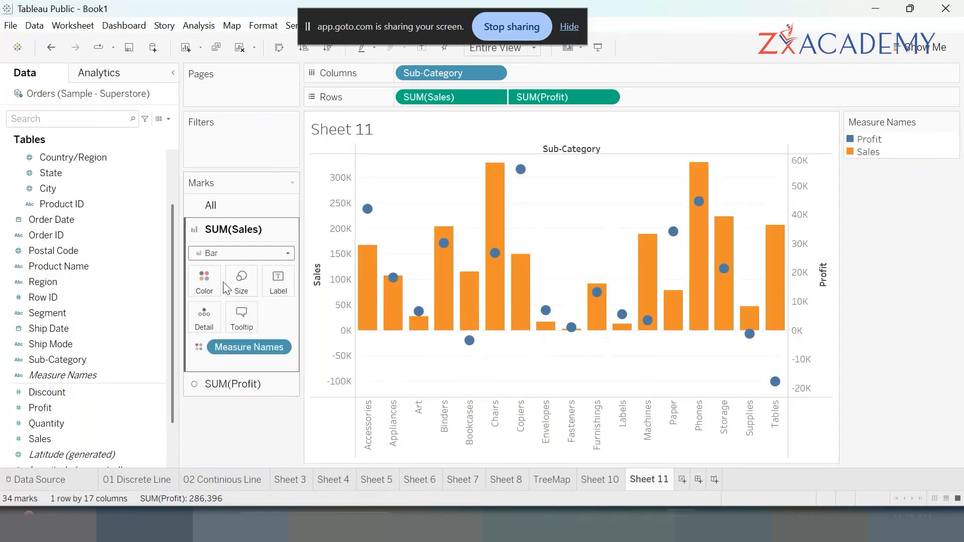
pyautogui.click(211, 285)
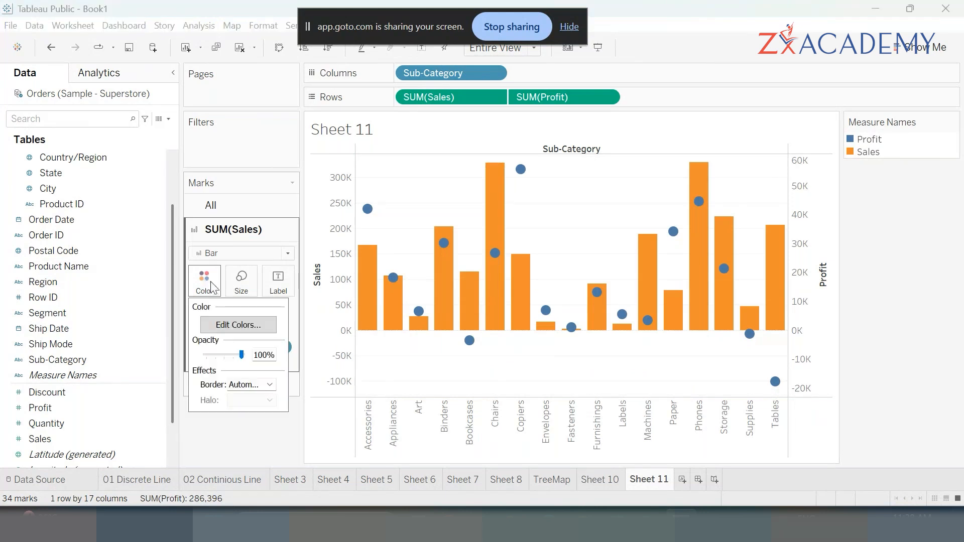
pyautogui.click(238, 325)
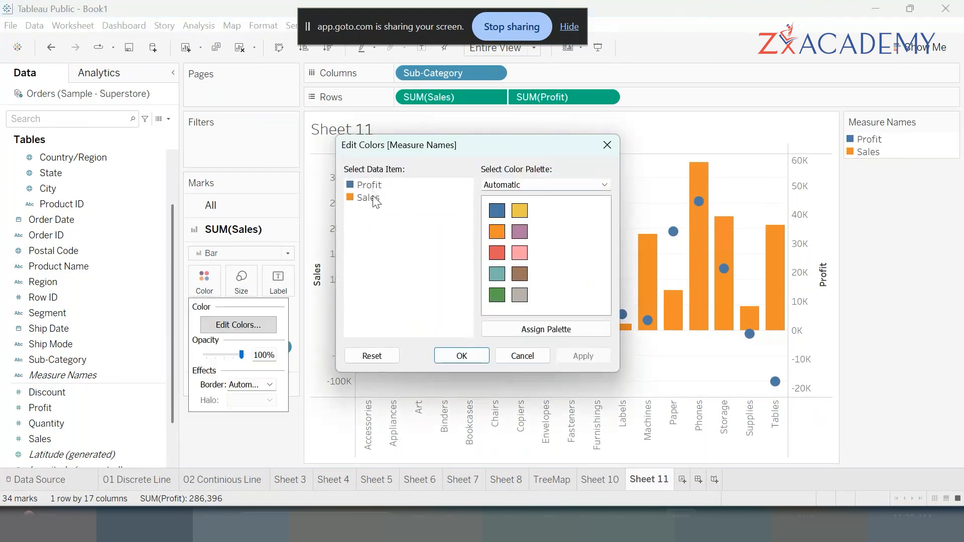
pyautogui.click(474, 358)
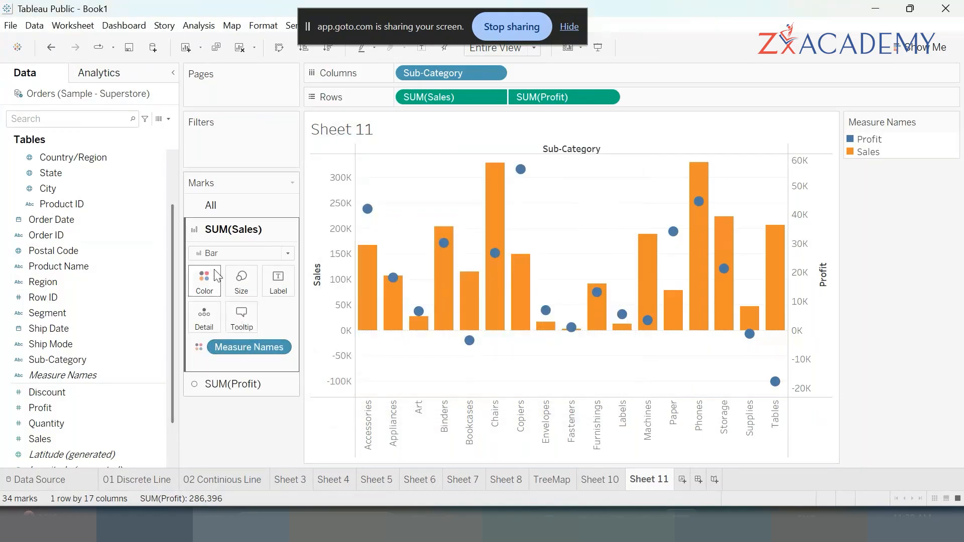
# - Assign blue from the Automatic palette to Sales in the Measure Names colours
pyautogui.click(209, 281)
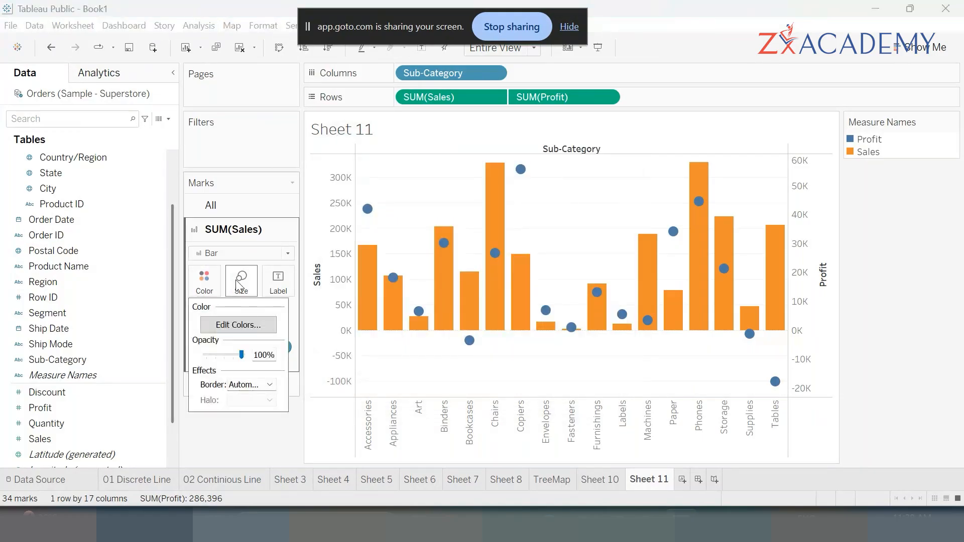
pyautogui.click(246, 326)
pyautogui.click(368, 197)
pyautogui.click(497, 211)
pyautogui.click(568, 354)
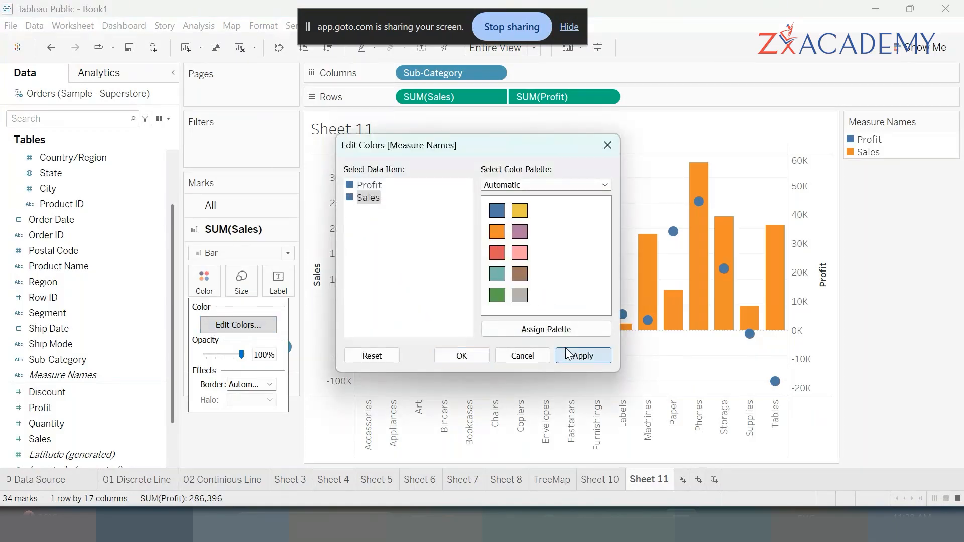
pyautogui.click(462, 356)
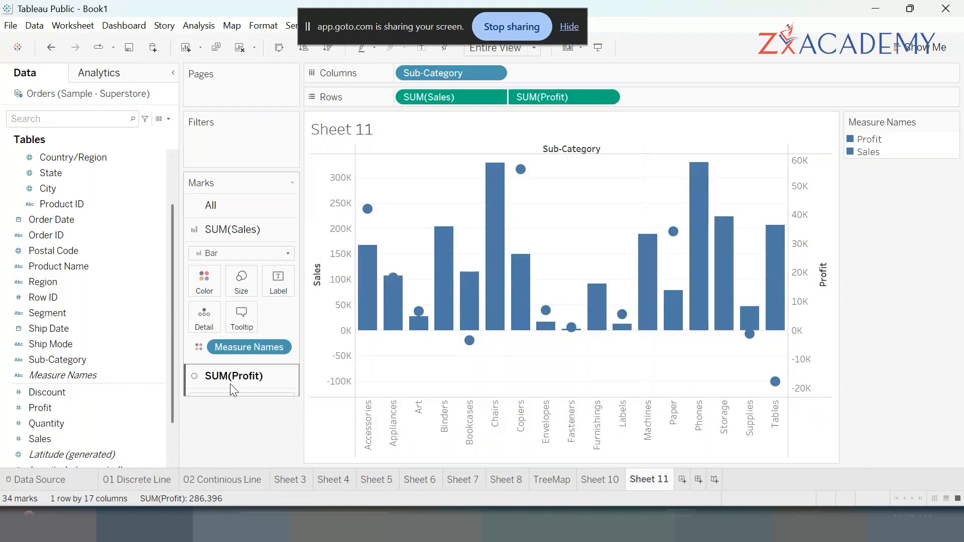
# - Set the mark type of the Profit measure to Line
pyautogui.click(231, 386)
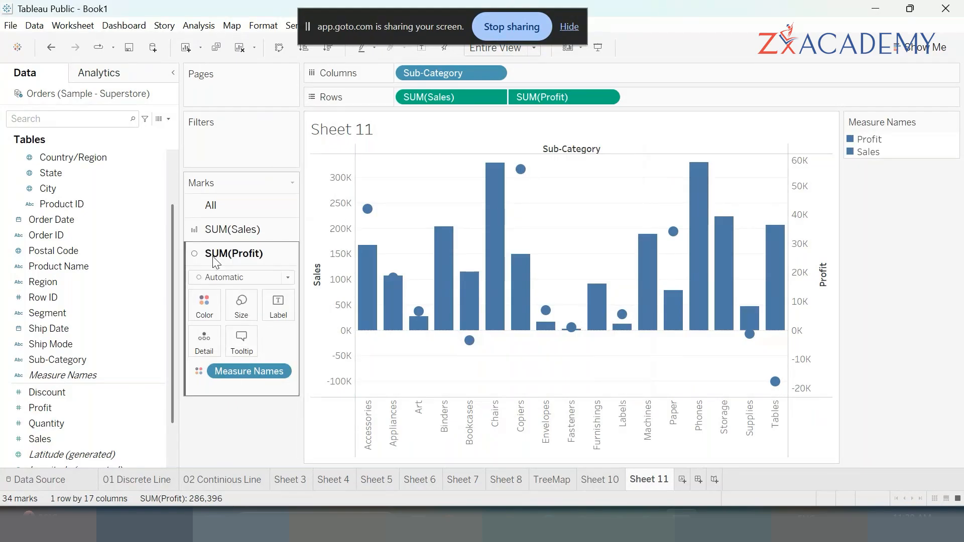
pyautogui.click(216, 277)
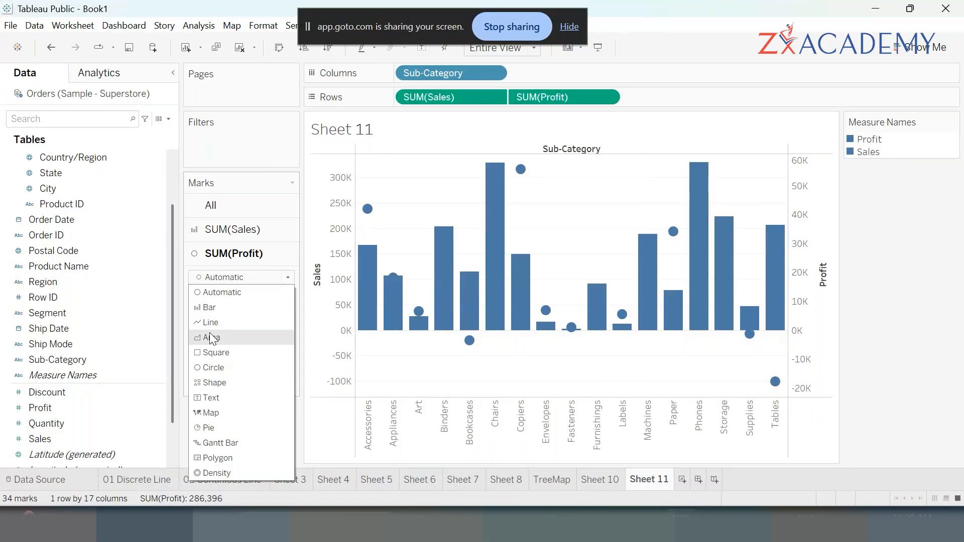
pyautogui.click(209, 324)
# - Assign orange from the Automatic palette to Profit in the Measure Names colours
pyautogui.click(204, 304)
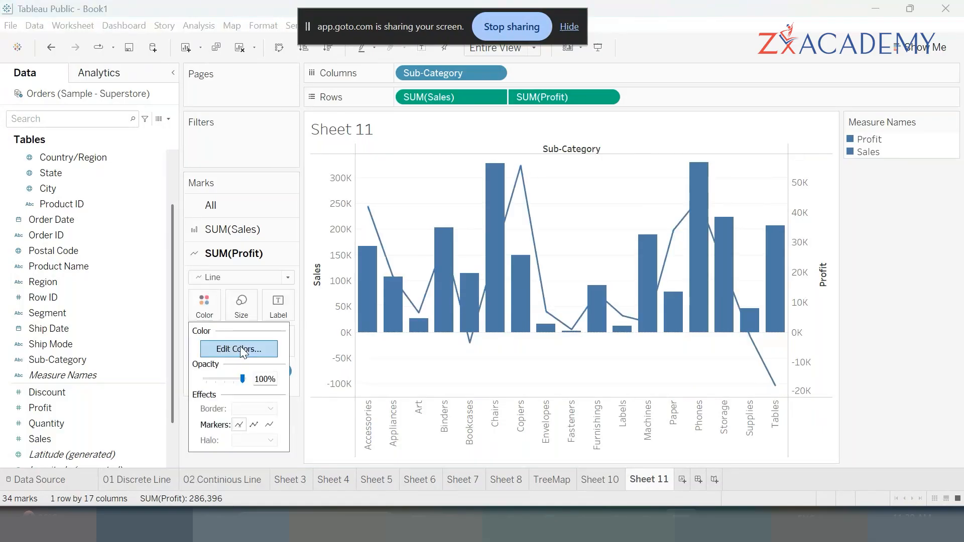
pyautogui.click(243, 351)
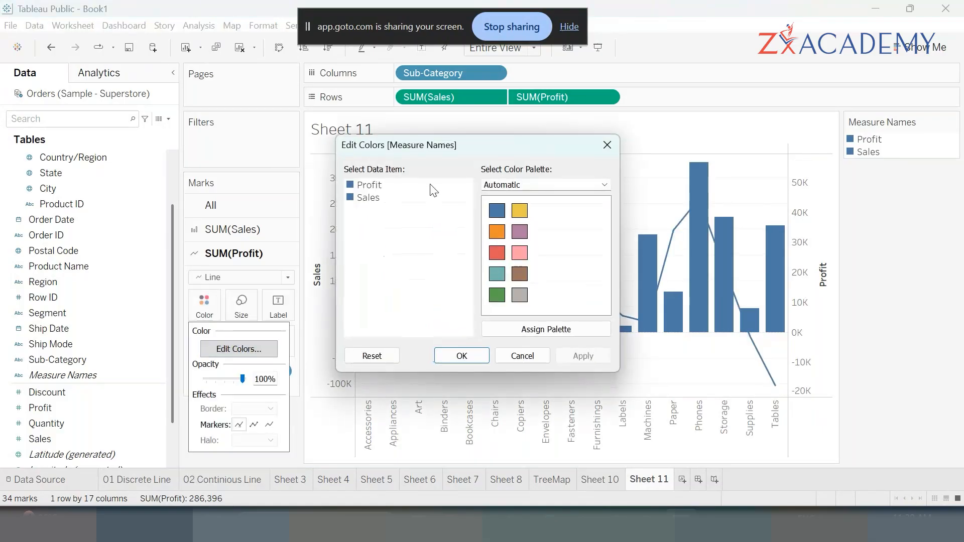
pyautogui.click(362, 185)
pyautogui.click(496, 232)
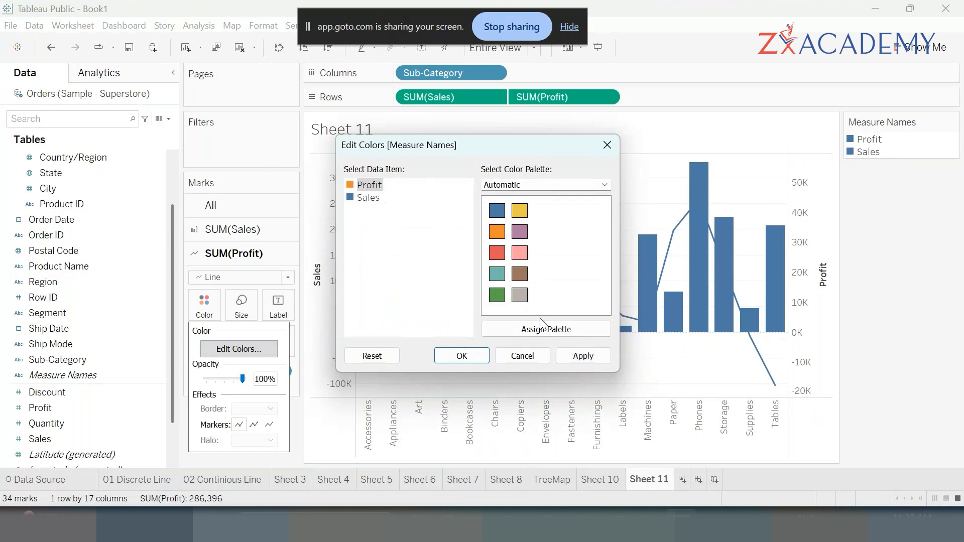
pyautogui.click(582, 356)
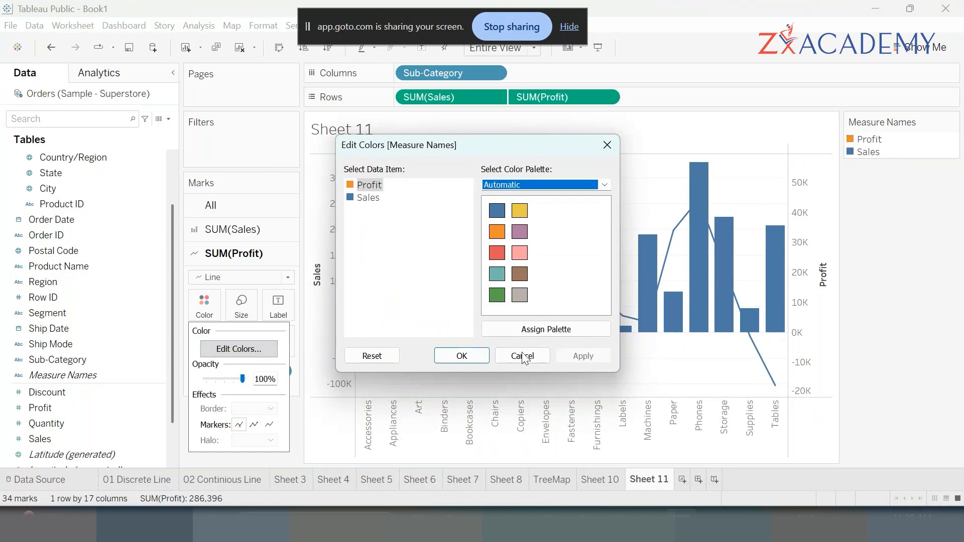
pyautogui.click(471, 359)
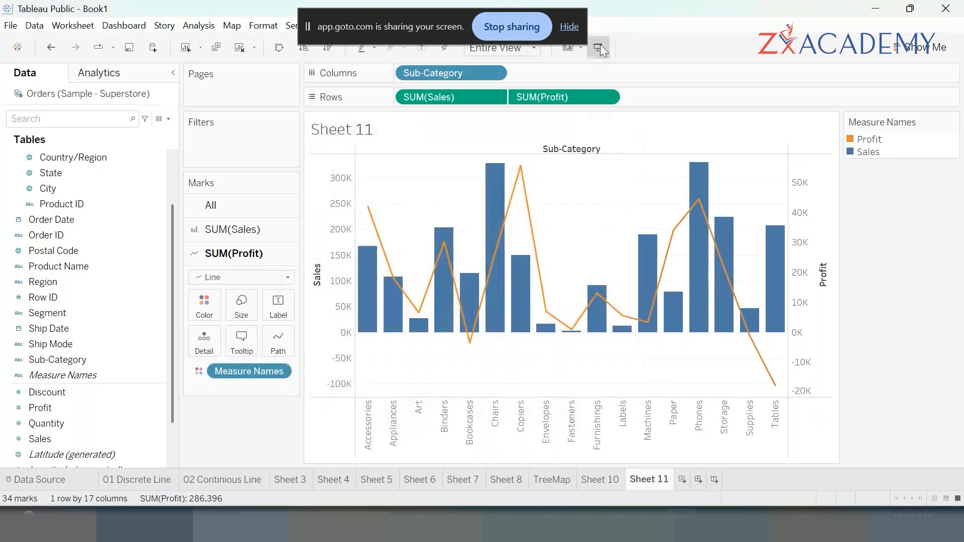
# - Show the chart in presentation mode, inspect the Copiers bar and its Profit point, and clear the selection
pyautogui.click(599, 48)
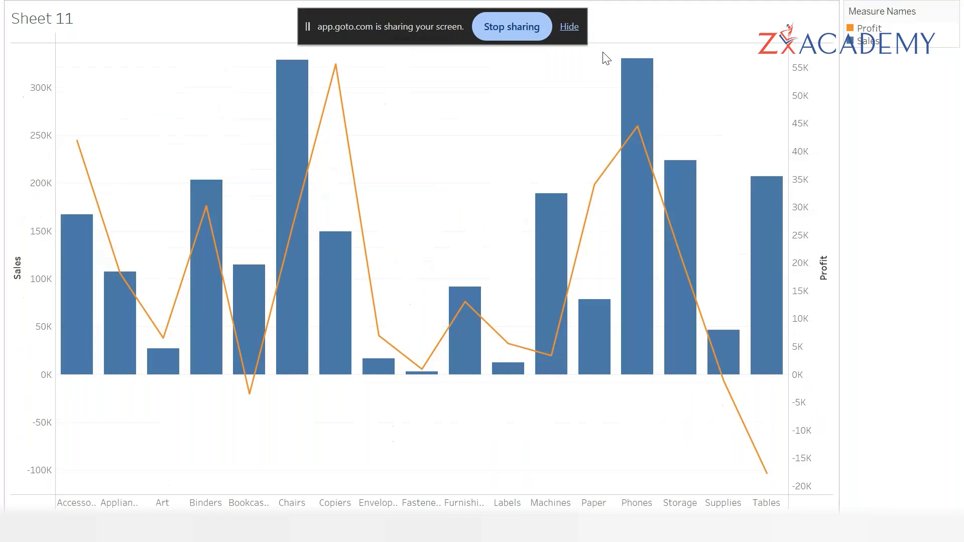
pyautogui.click(346, 502)
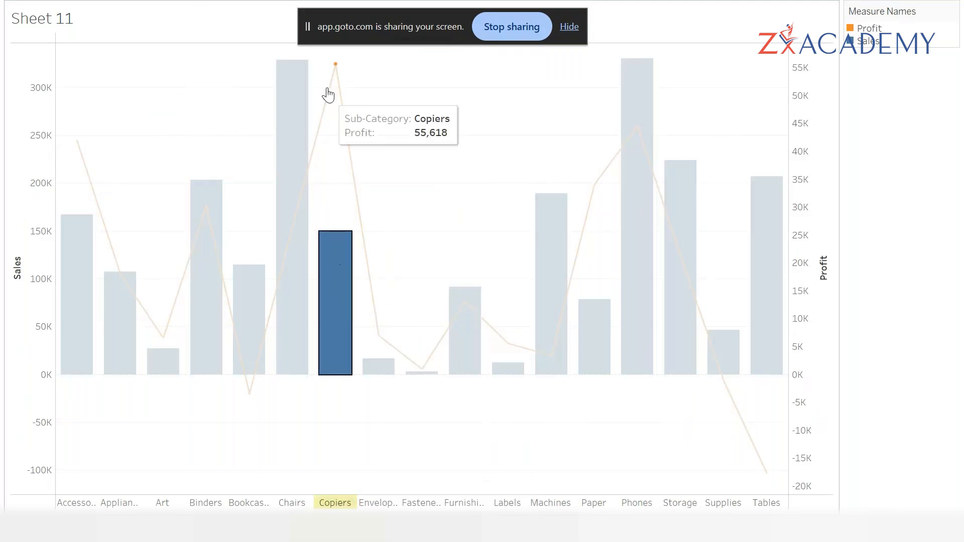
pyautogui.click(336, 65)
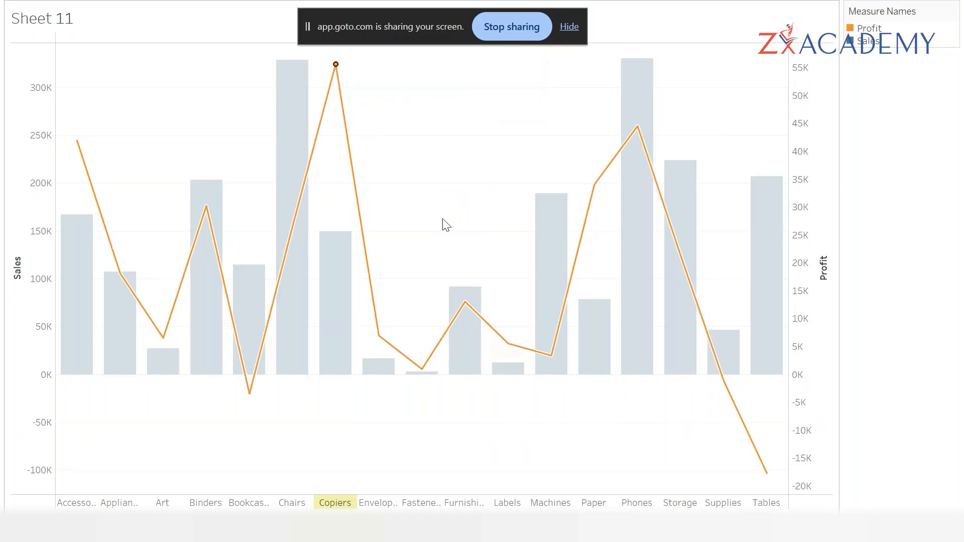
pyautogui.click(492, 182)
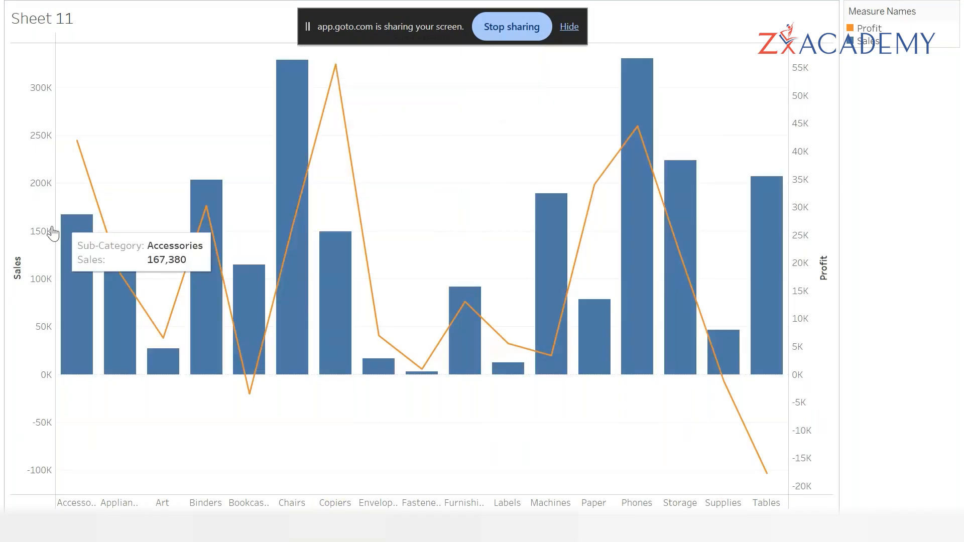
# - Sort the sub-categories by Sales in descending order and inspect the Phones and Chairs bars
pyautogui.click(14, 256)
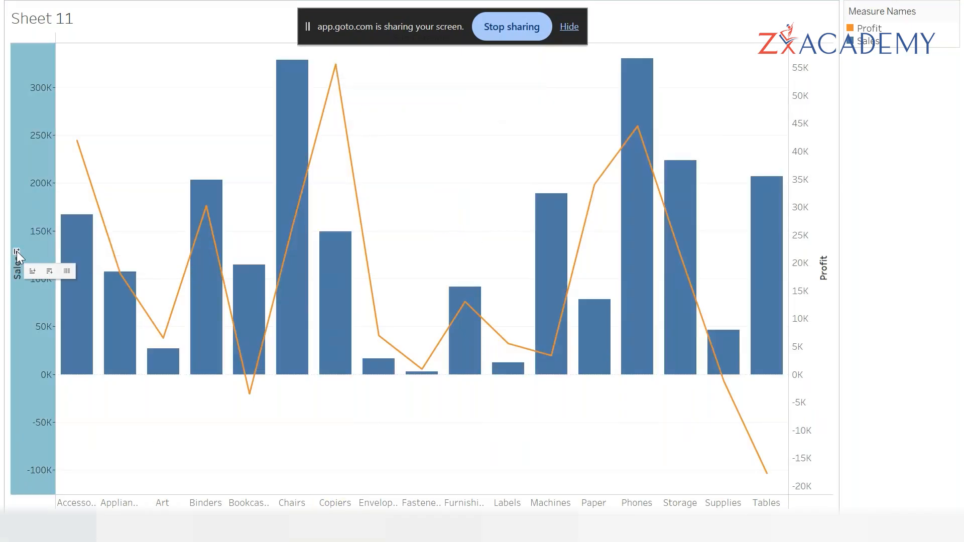
pyautogui.click(16, 251)
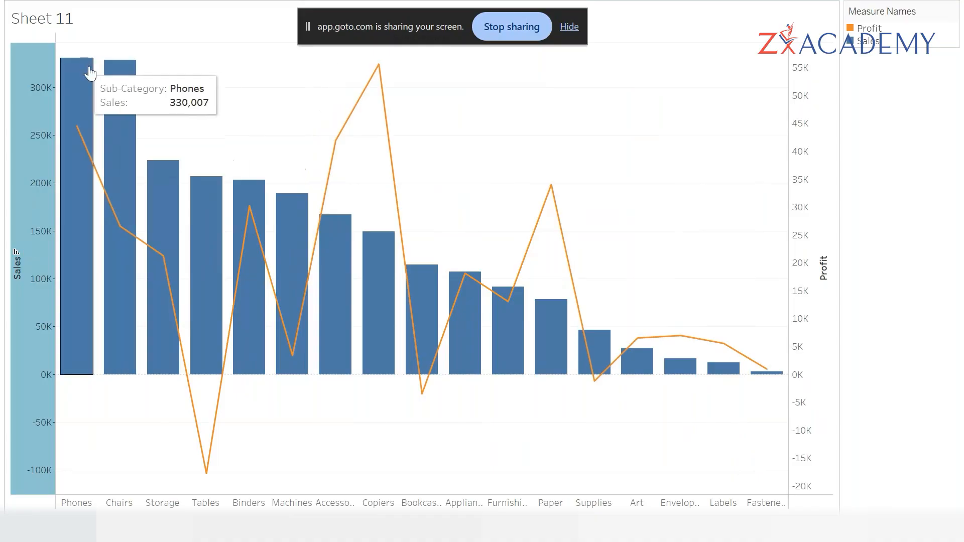
pyautogui.moveTo(87, 74)
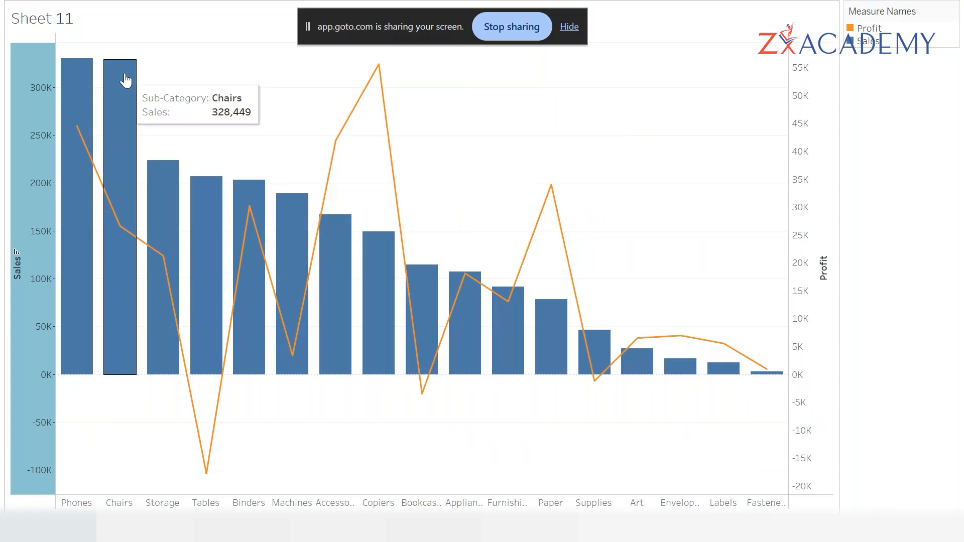
pyautogui.moveTo(77, 140)
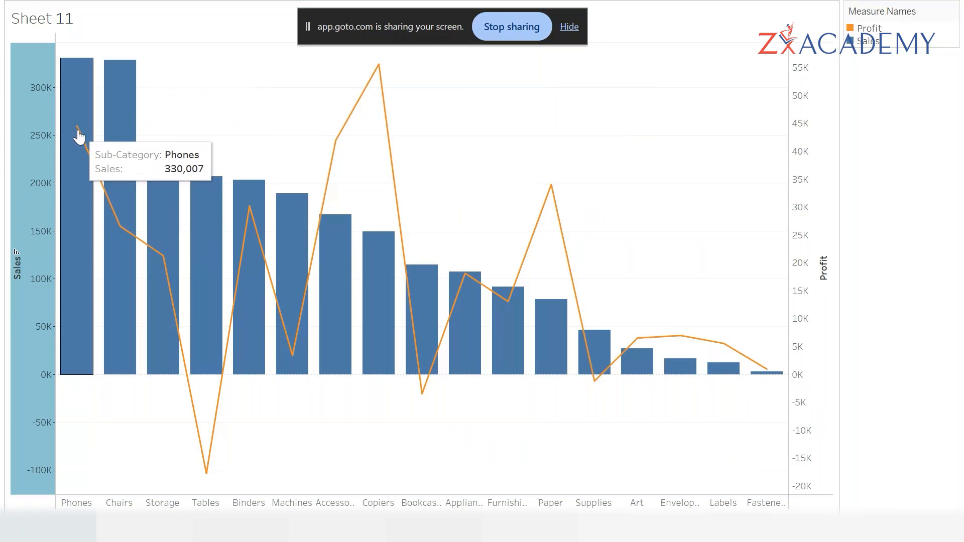
# - Compare the Profit points of Phones and Chairs, temporarily marking both levels with horizontal lines to the Profit axis and the gap between them
pyautogui.moveTo(123, 252)
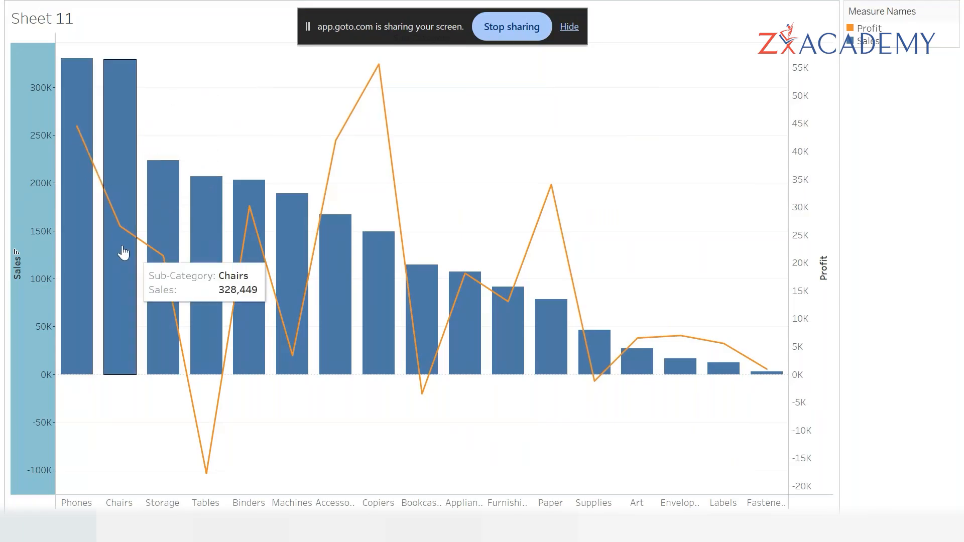
pyautogui.moveTo(121, 233)
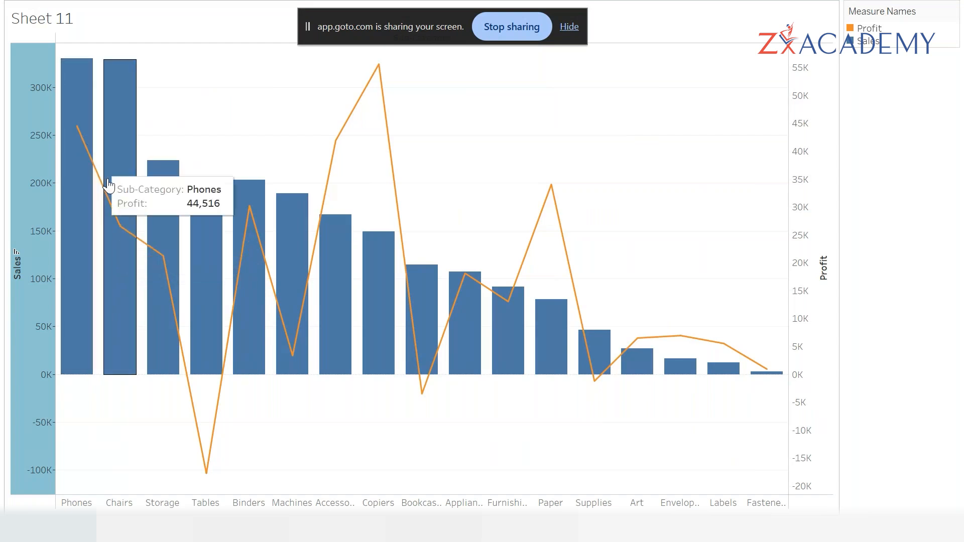
pyautogui.moveTo(85, 119)
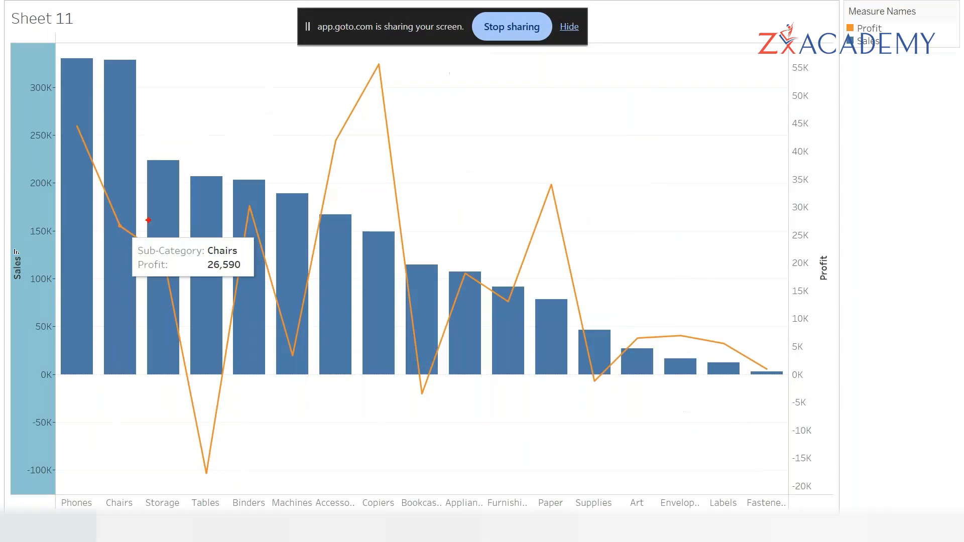
pyautogui.moveTo(122, 227)
pyautogui.mouseDown()
pyautogui.moveTo(695, 239)
pyautogui.moveTo(792, 227)
pyautogui.mouseUp()
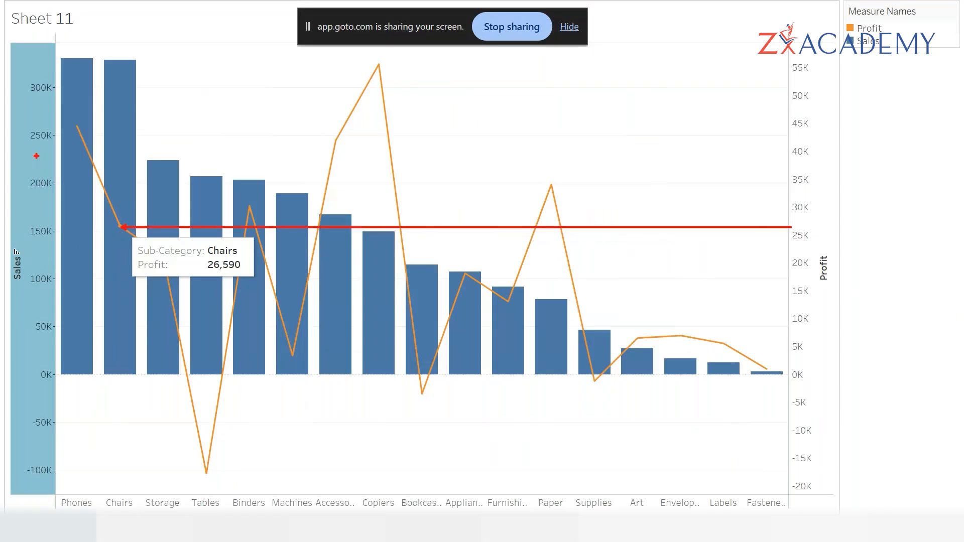
pyautogui.moveTo(78, 127); pyautogui.dragTo(836, 126)
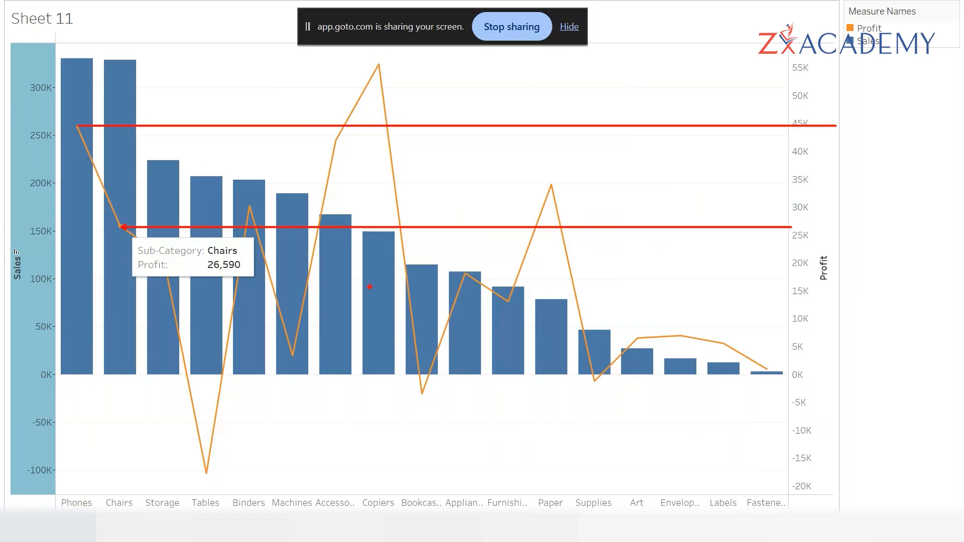
pyautogui.moveTo(787, 223); pyautogui.dragTo(786, 122)
pyautogui.press('Escape')
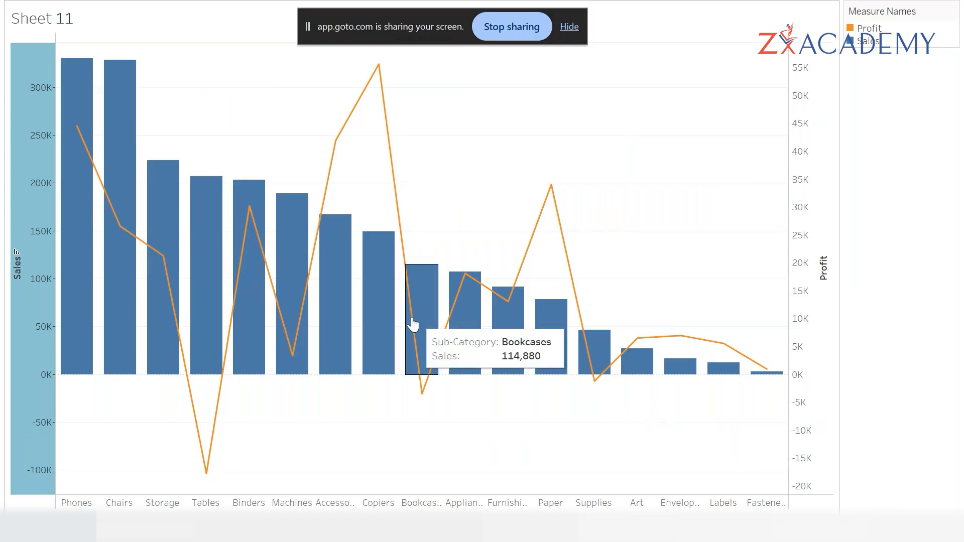
# - Inspect the Accessories and Copiers bars, clear the selection, and check the Profit point of Copiers
pyautogui.click(337, 312)
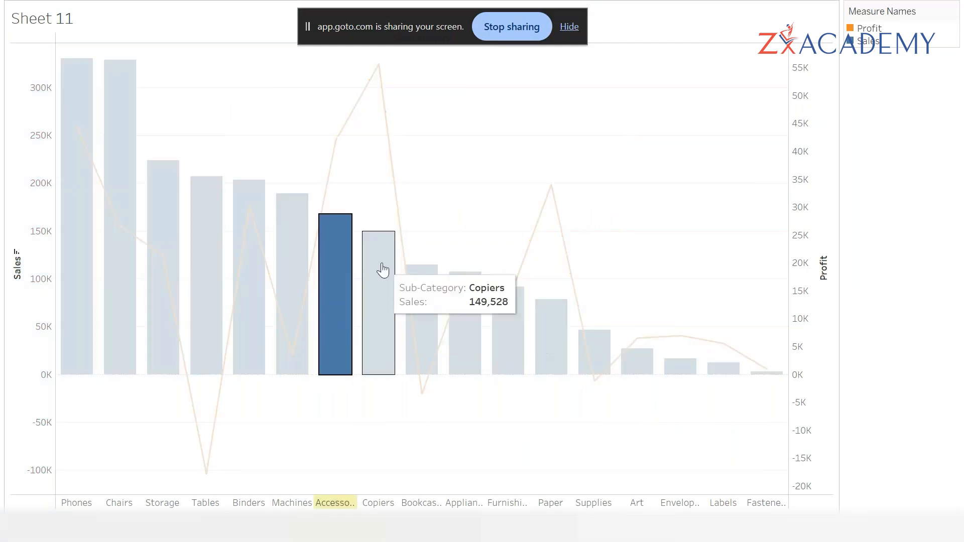
pyautogui.click(383, 267)
pyautogui.click(492, 134)
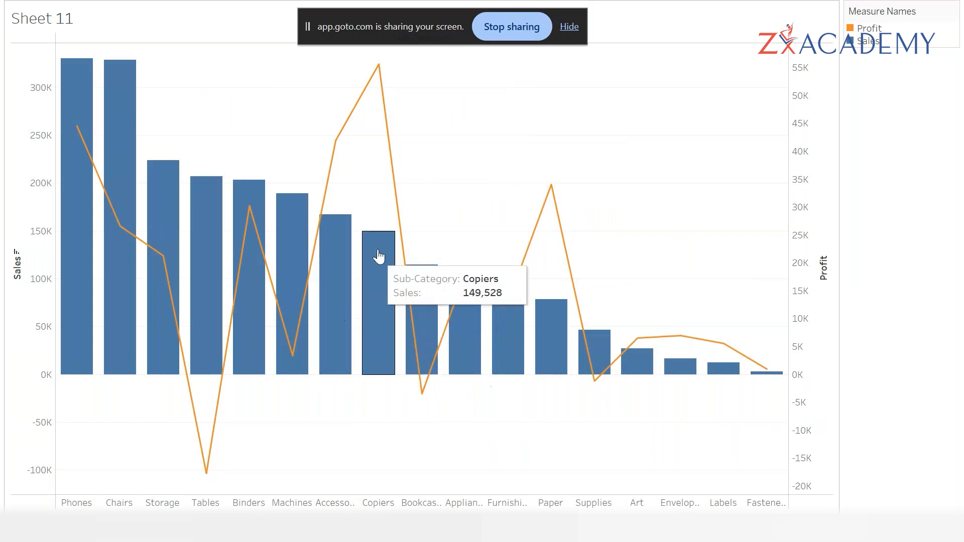
pyautogui.moveTo(381, 69)
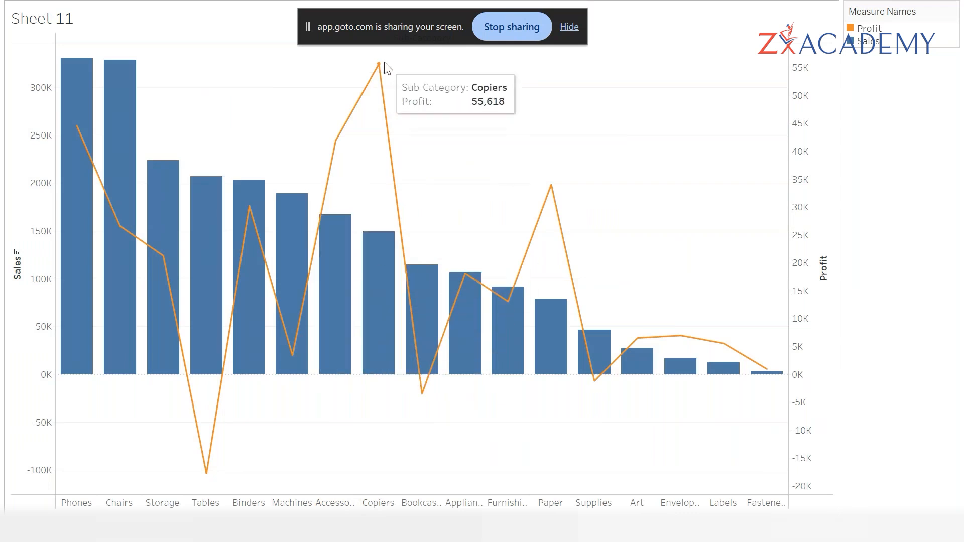
# - Compare Sales bars with Profit points for the lower-selling sub-categories such as Paper, Envelopes and Labels, and for Accessories
pyautogui.moveTo(559, 337)
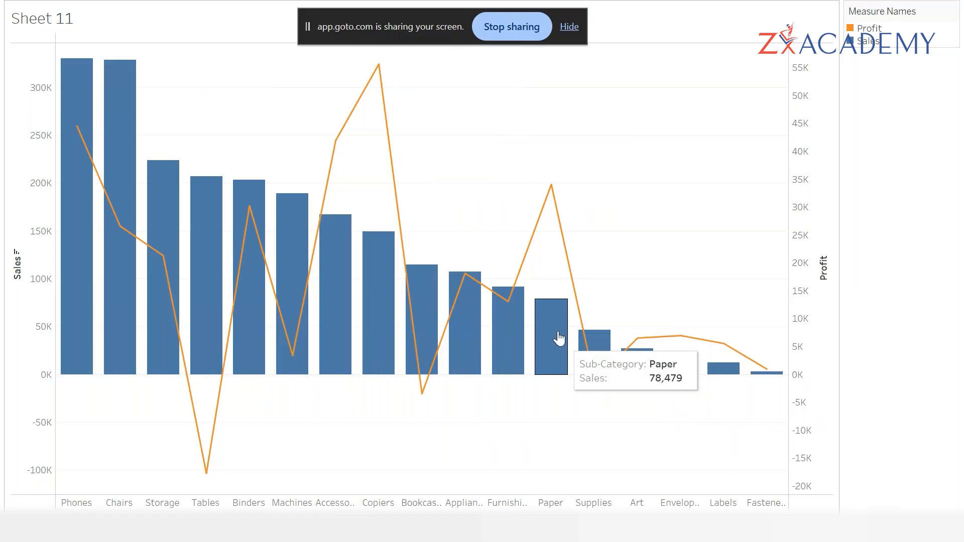
pyautogui.moveTo(548, 197)
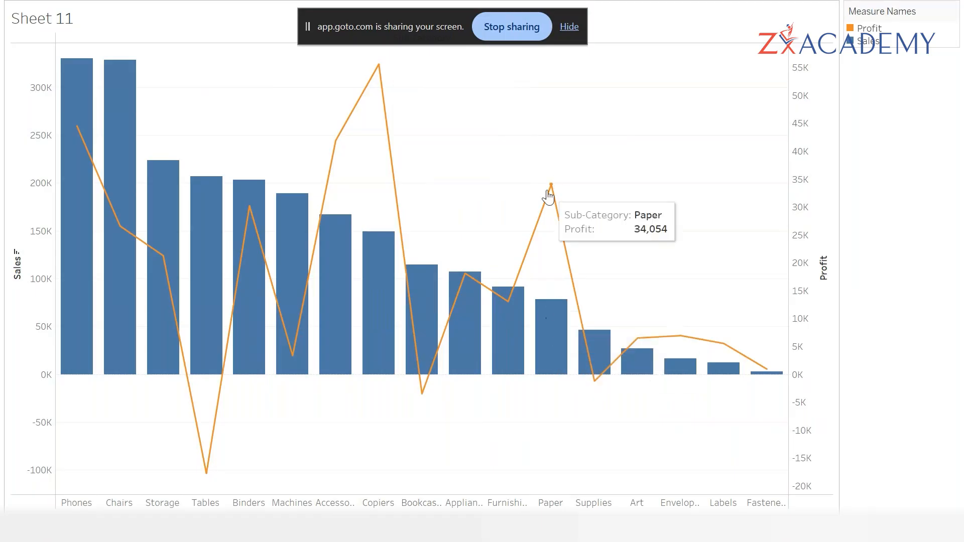
pyautogui.moveTo(681, 374)
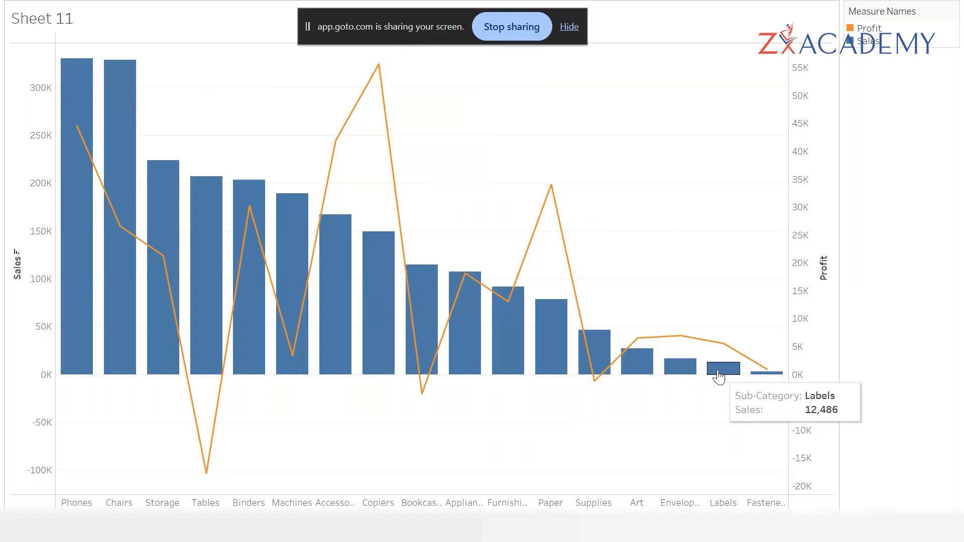
pyautogui.moveTo(681, 342)
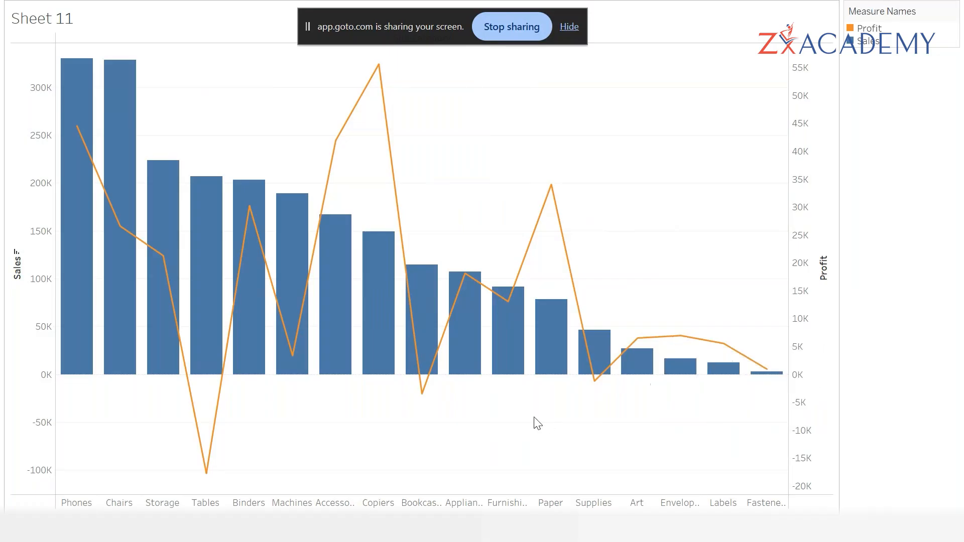
pyautogui.moveTo(557, 216)
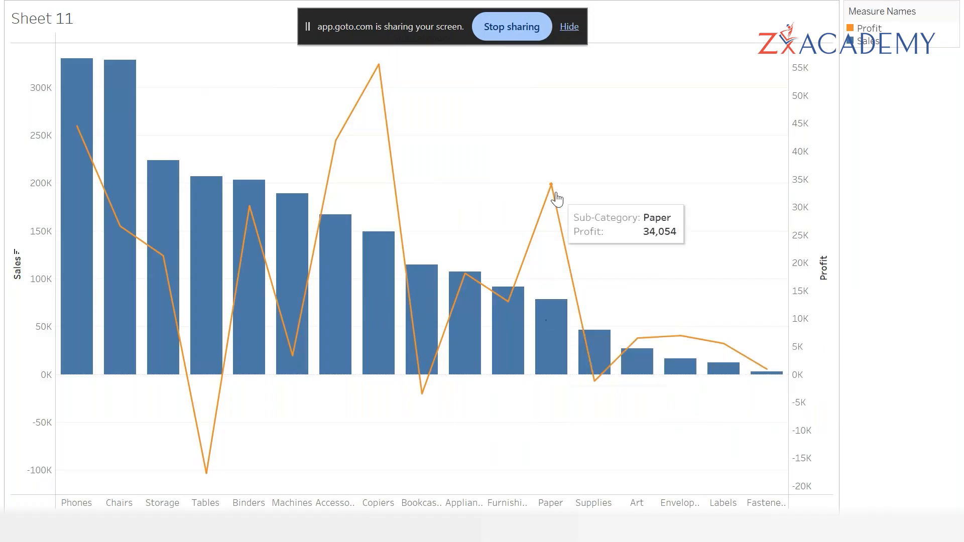
pyautogui.moveTo(370, 346)
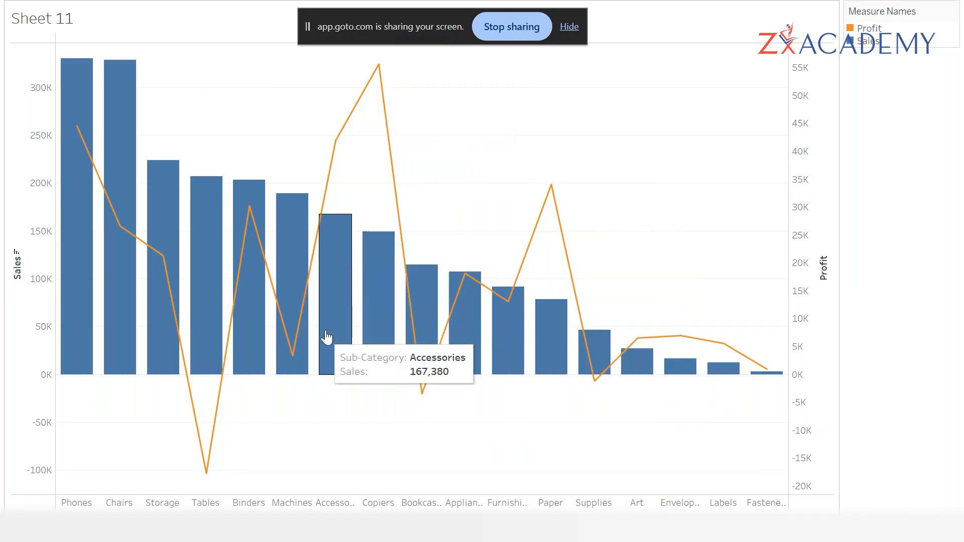
pyautogui.moveTo(344, 134)
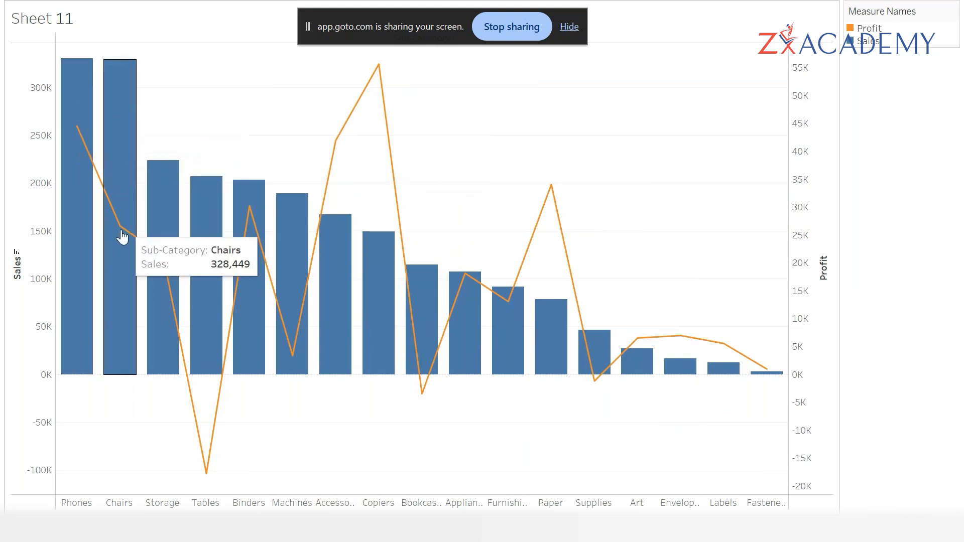
# - Examine the Profit line's negative points at Tables, Bookcases and Supplies
pyautogui.moveTo(207, 476)
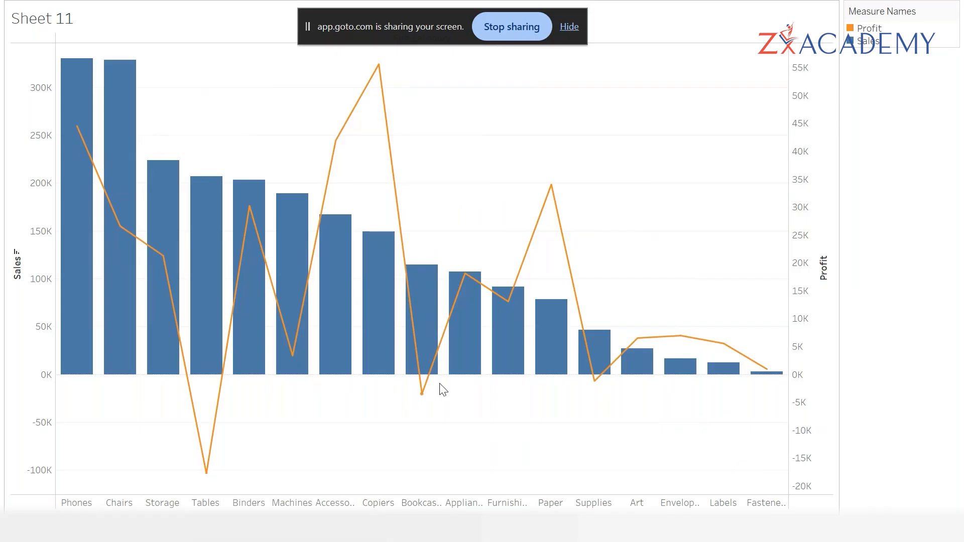
pyautogui.moveTo(422, 399)
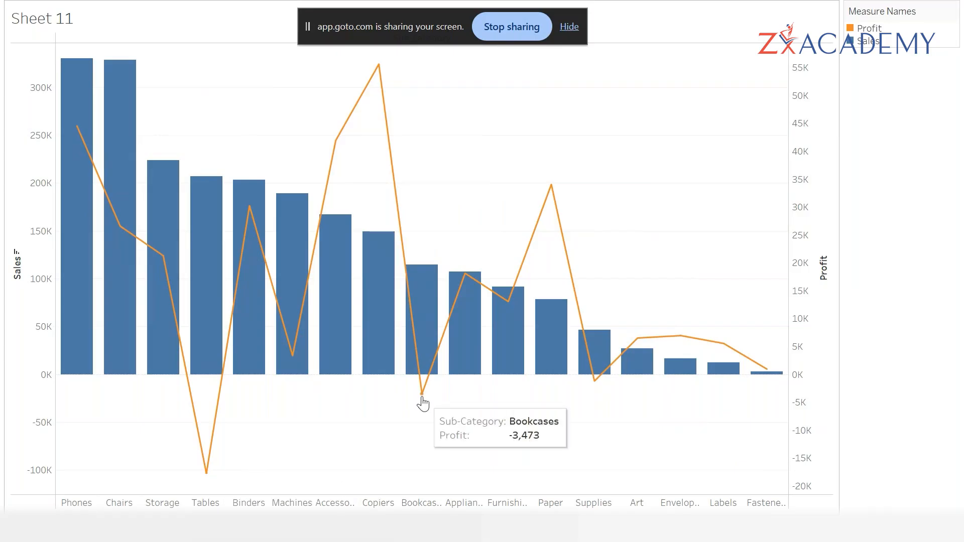
pyautogui.moveTo(597, 387)
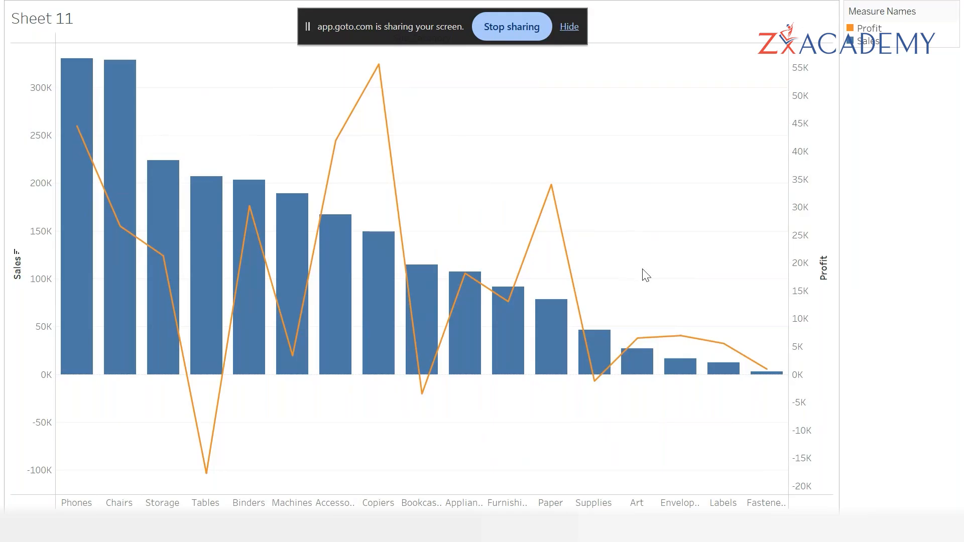
# - Leave and reopen presentation mode, and sort the sub-categories by Profit in descending order
pyautogui.press('Escape')
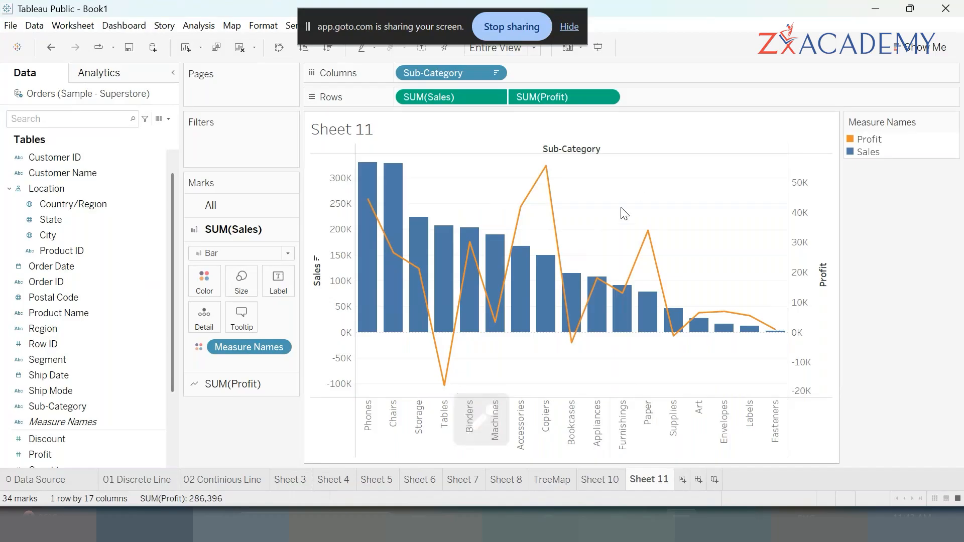
pyautogui.click(597, 48)
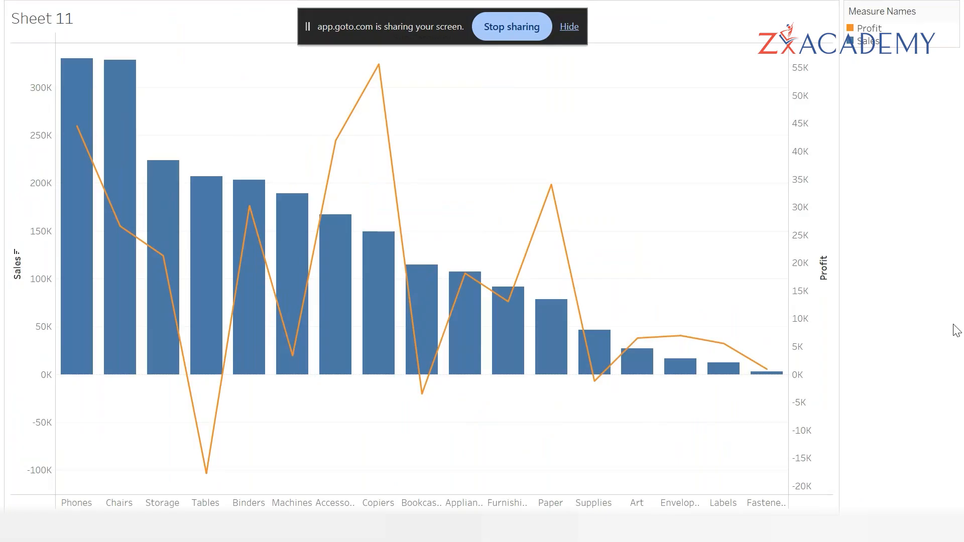
pyautogui.click(824, 254)
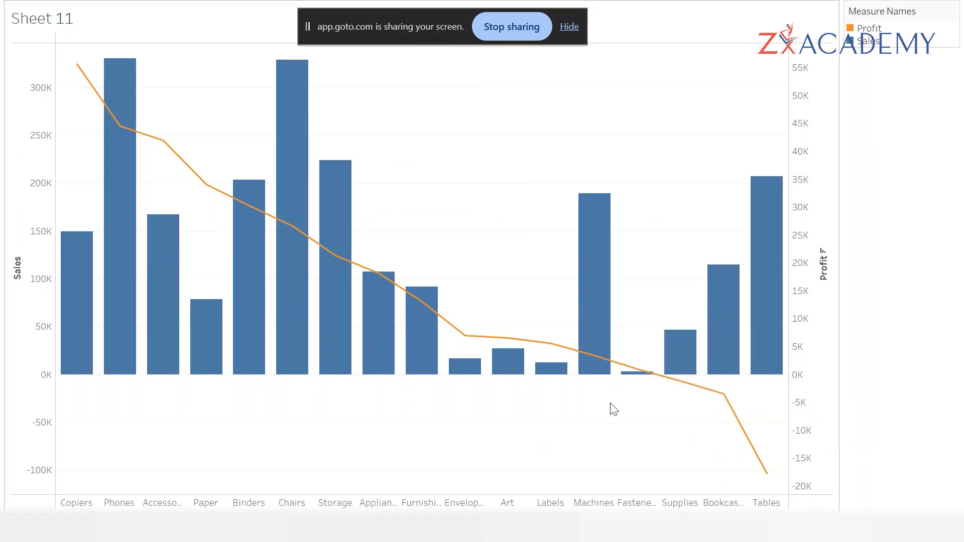
# - Sort the sub-categories by Sales instead of Profit, in descending order
pyautogui.click(23, 246)
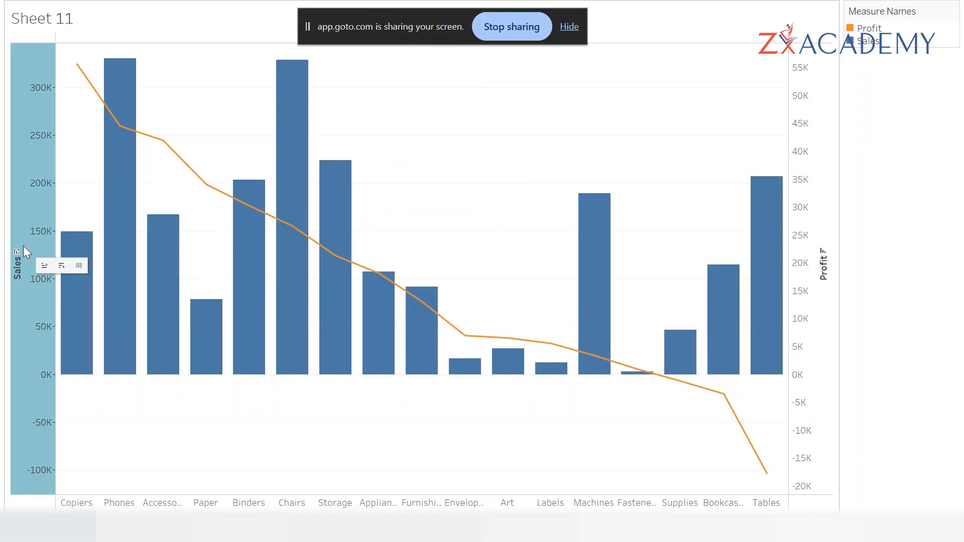
pyautogui.click(19, 248)
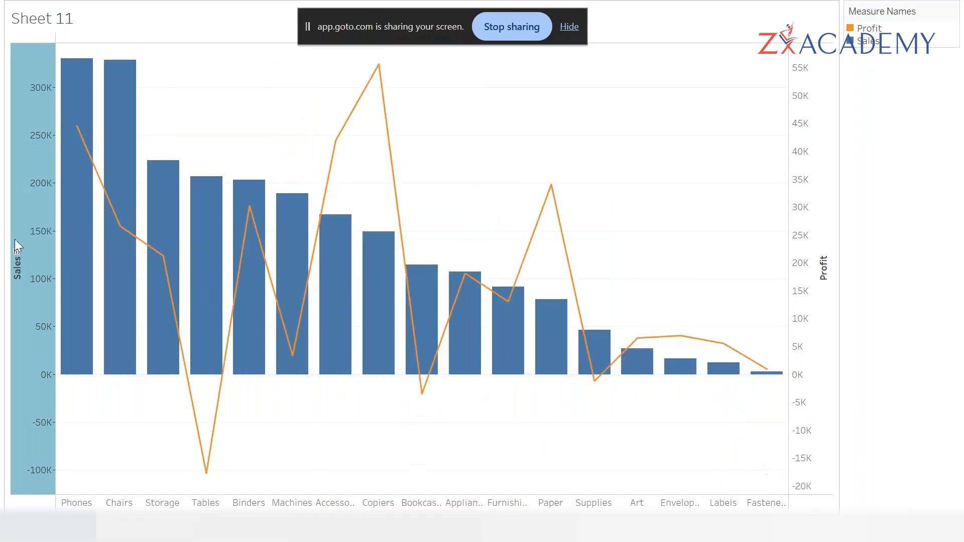
pyautogui.click(16, 253)
pyautogui.click(16, 254)
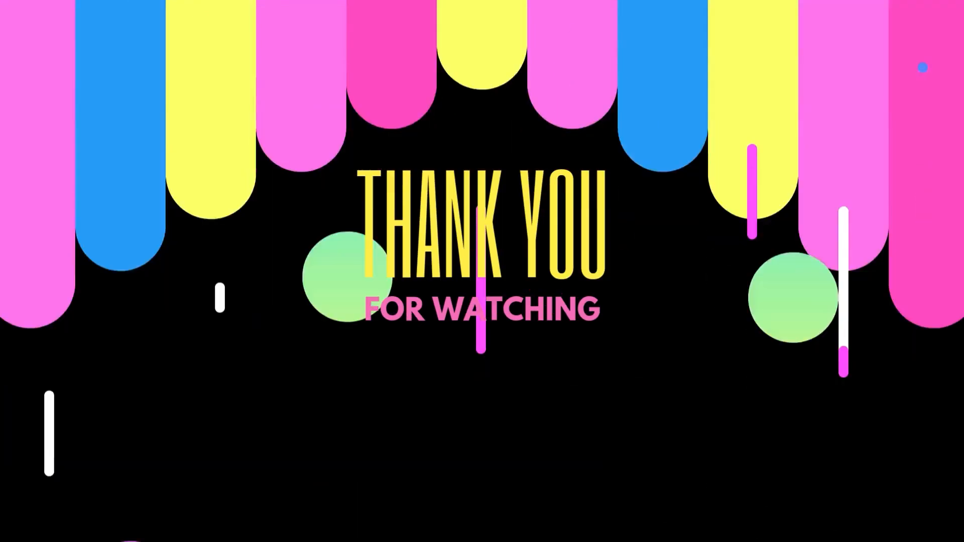